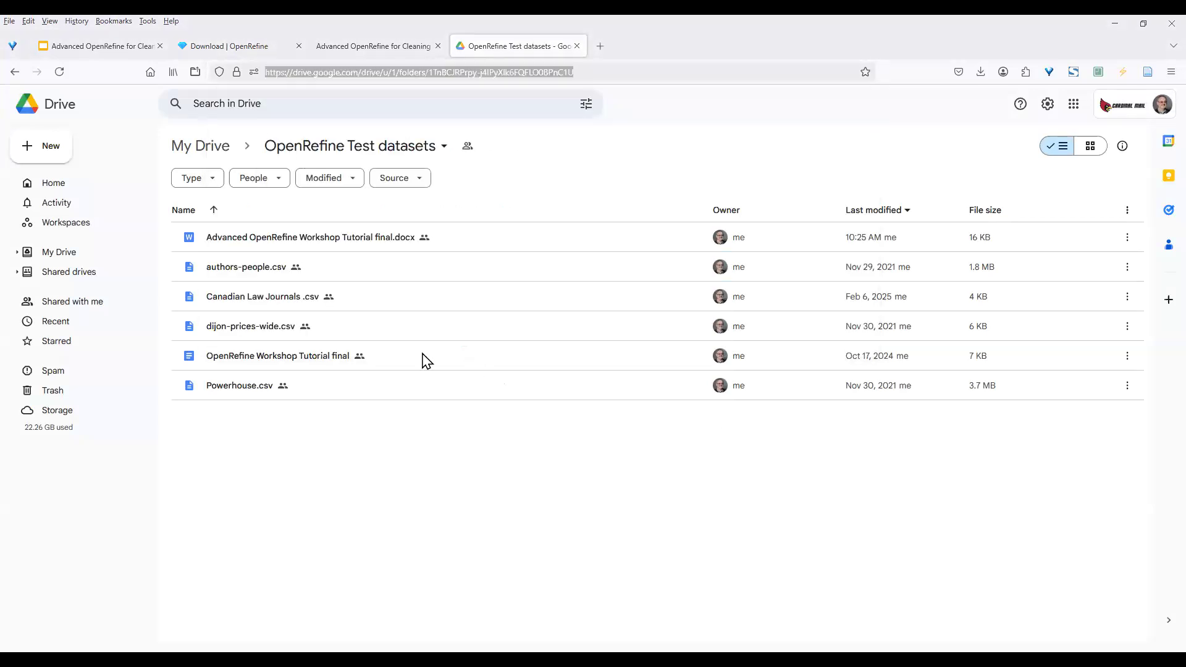
# Switch to the 'Download | OpenRefine' tab, which offers version 3.8.7 for Windows
pyautogui.click(244, 49)
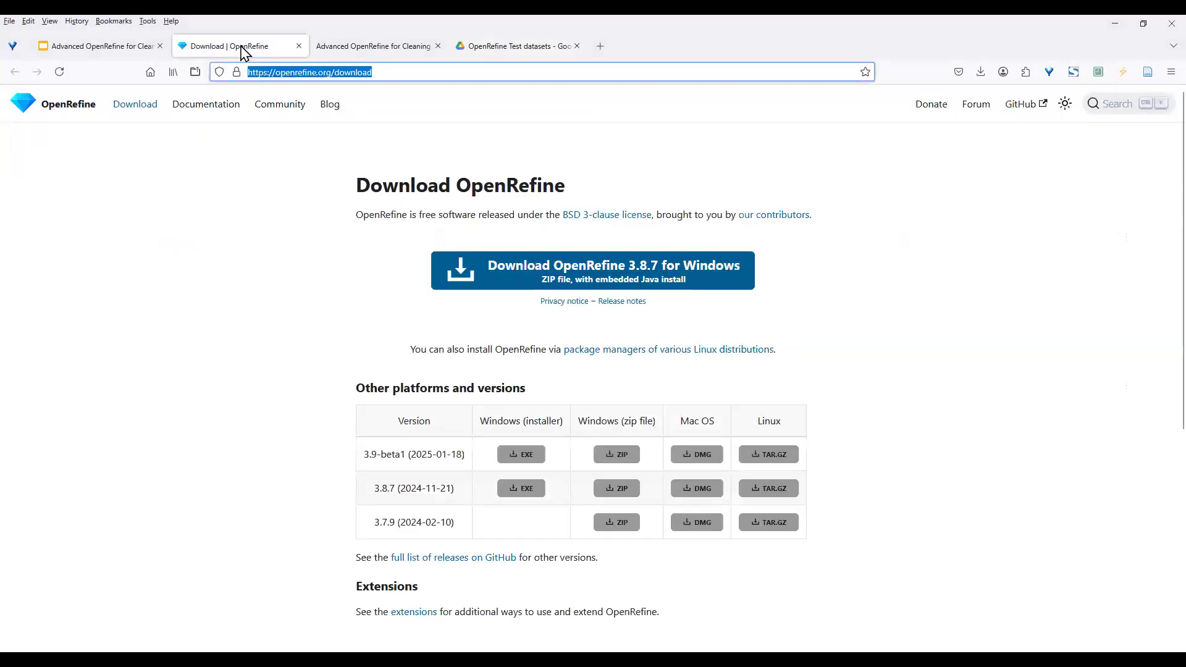
pyautogui.click(914, 365)
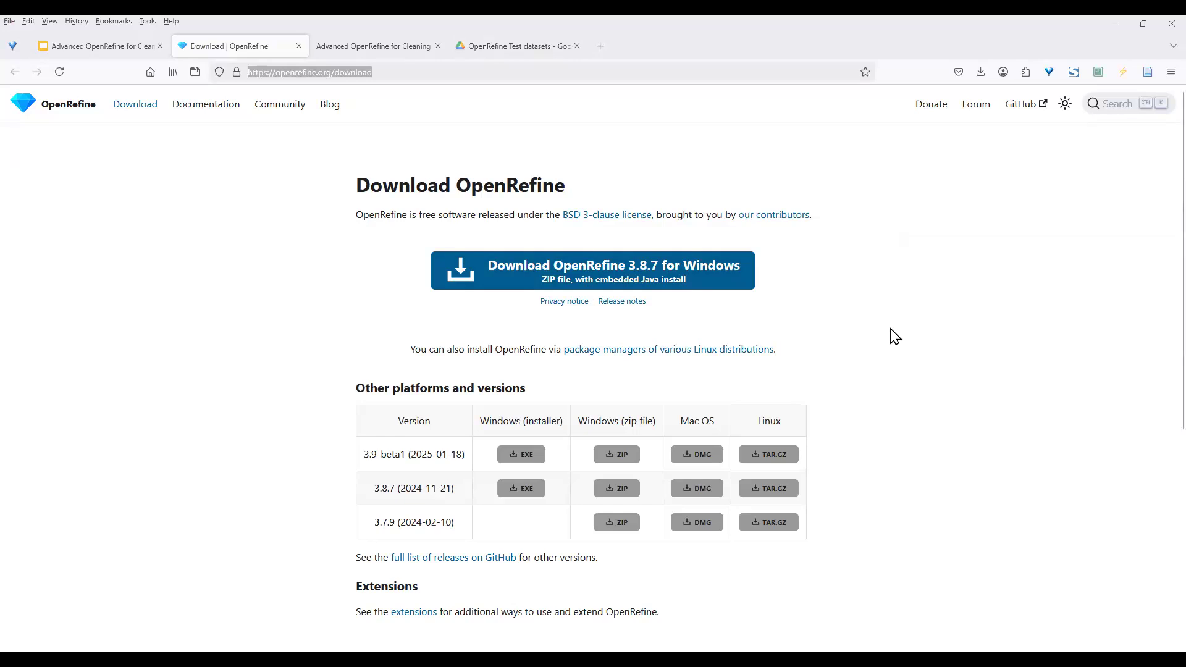
pyautogui.scroll(-1, 895, 337)
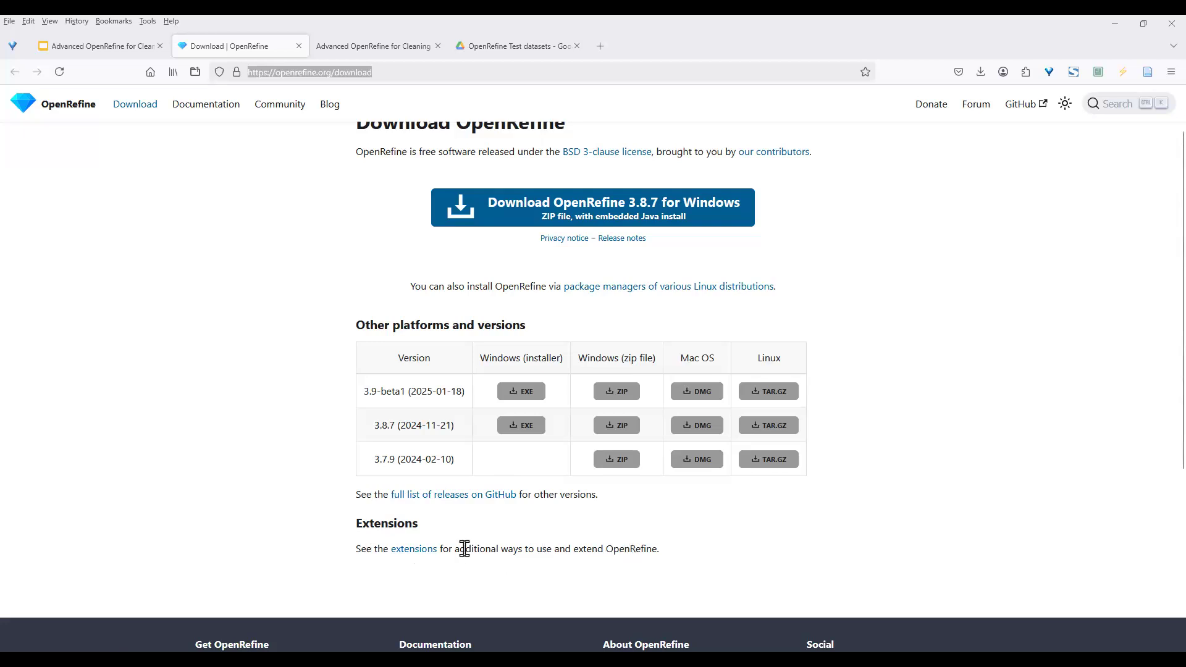
pyautogui.click(421, 555)
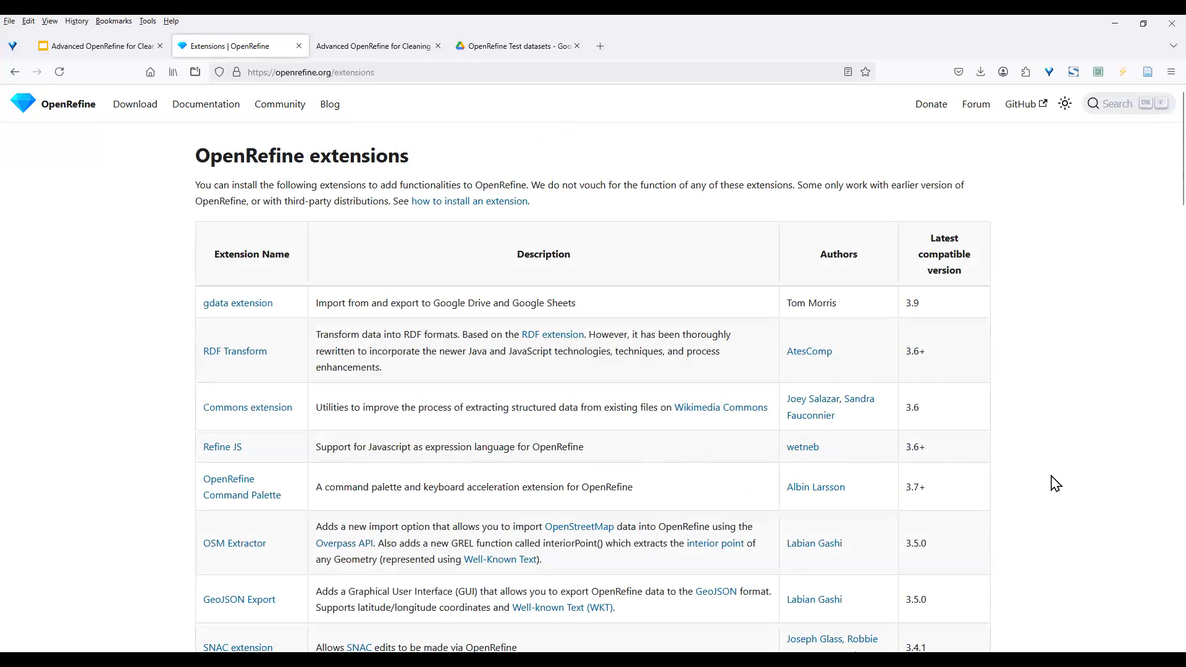
# Scroll the extensions table down to Legacy Extensions and back up to the top
pyautogui.scroll(-3, 1055, 483)
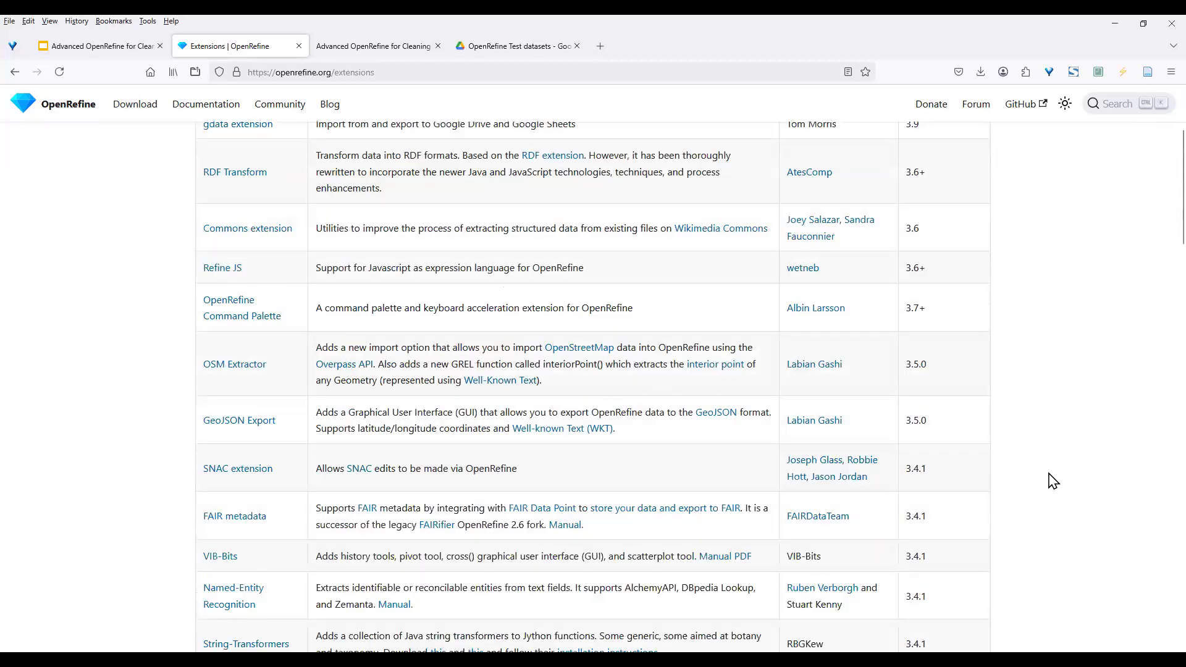
pyautogui.scroll(-1, 1053, 481)
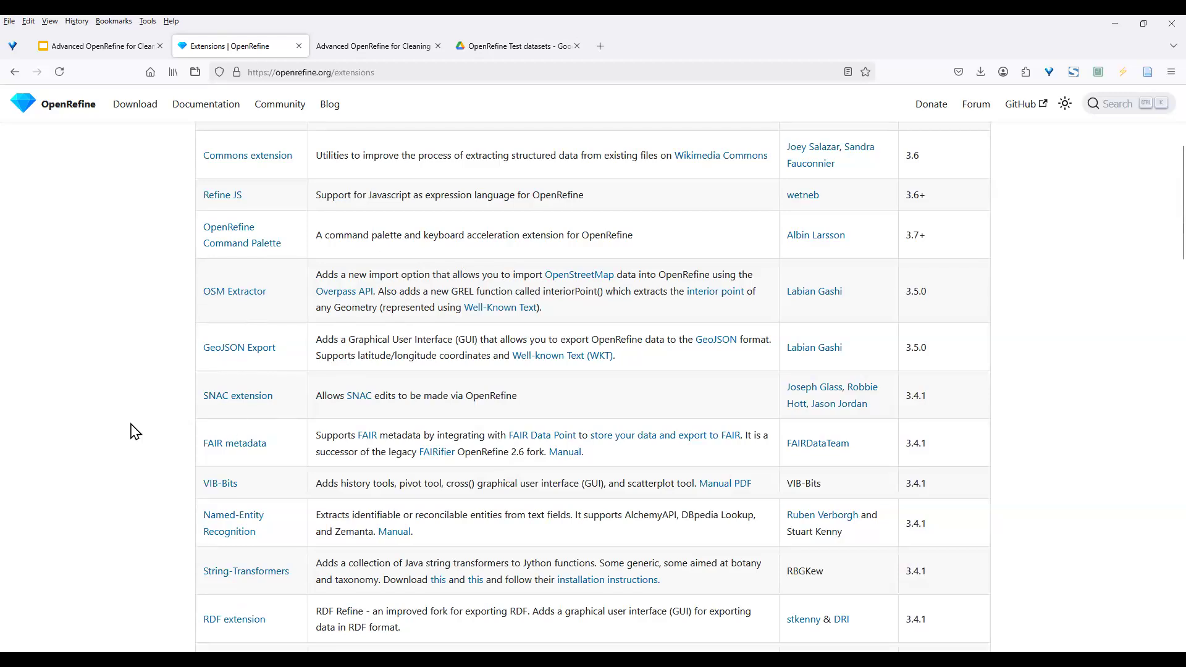
pyautogui.scroll(-2, 1030, 447)
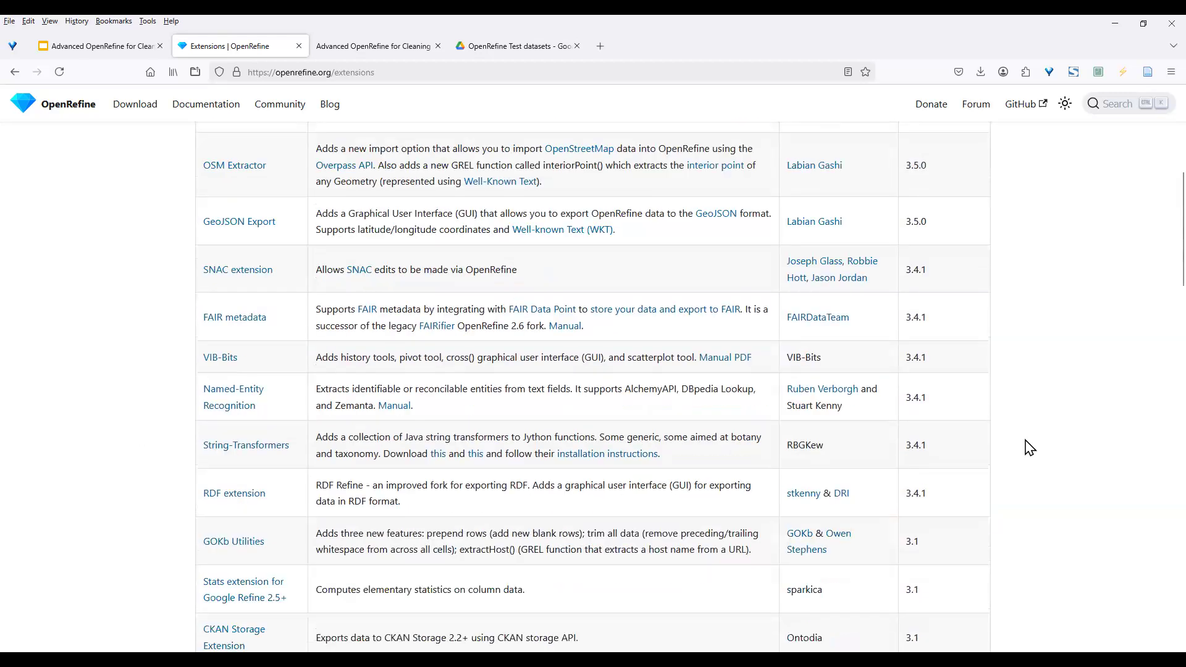
pyautogui.scroll(-2, 1029, 448)
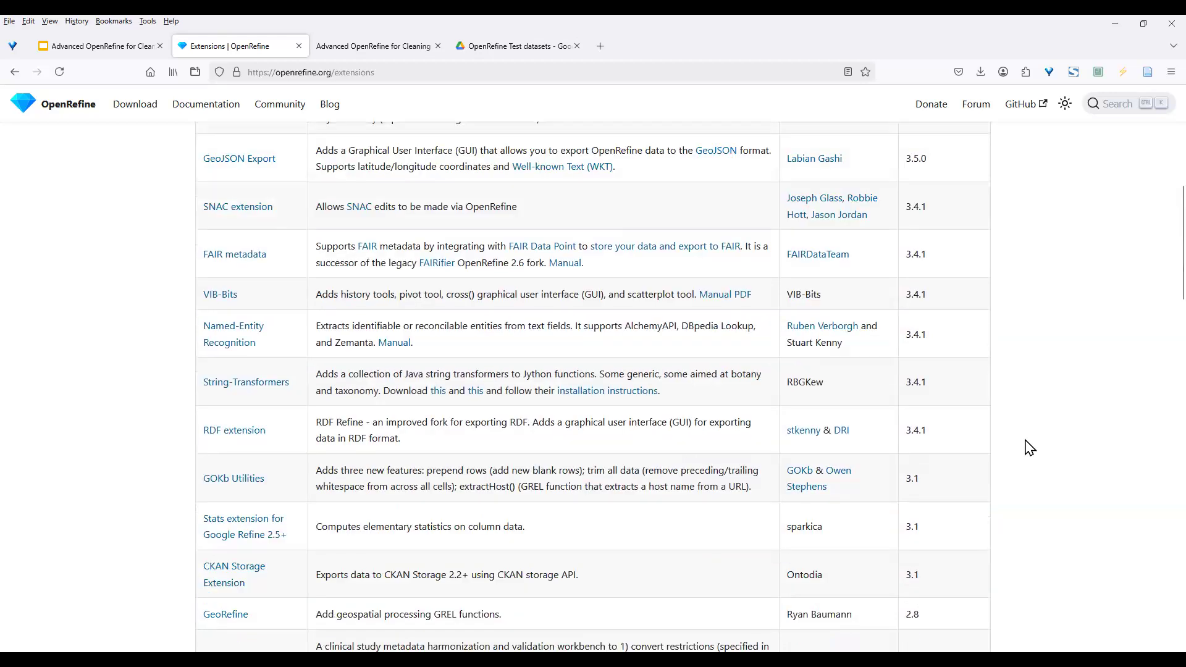
pyautogui.scroll(-2, 1029, 447)
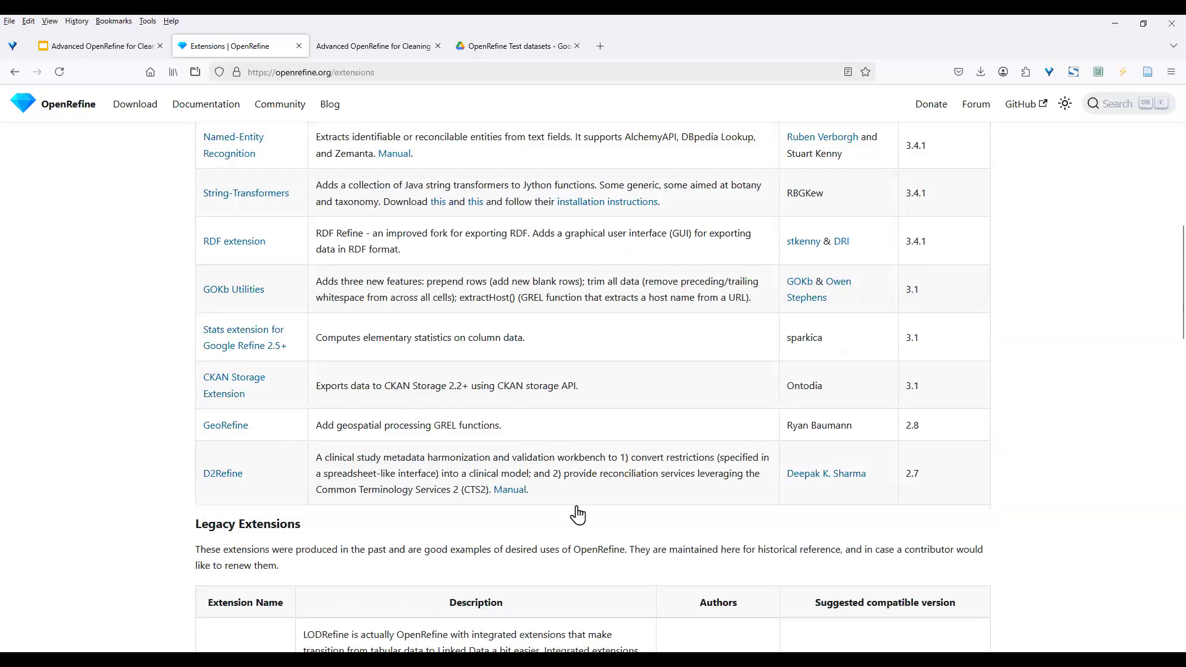
pyautogui.scroll(-2, 1020, 490)
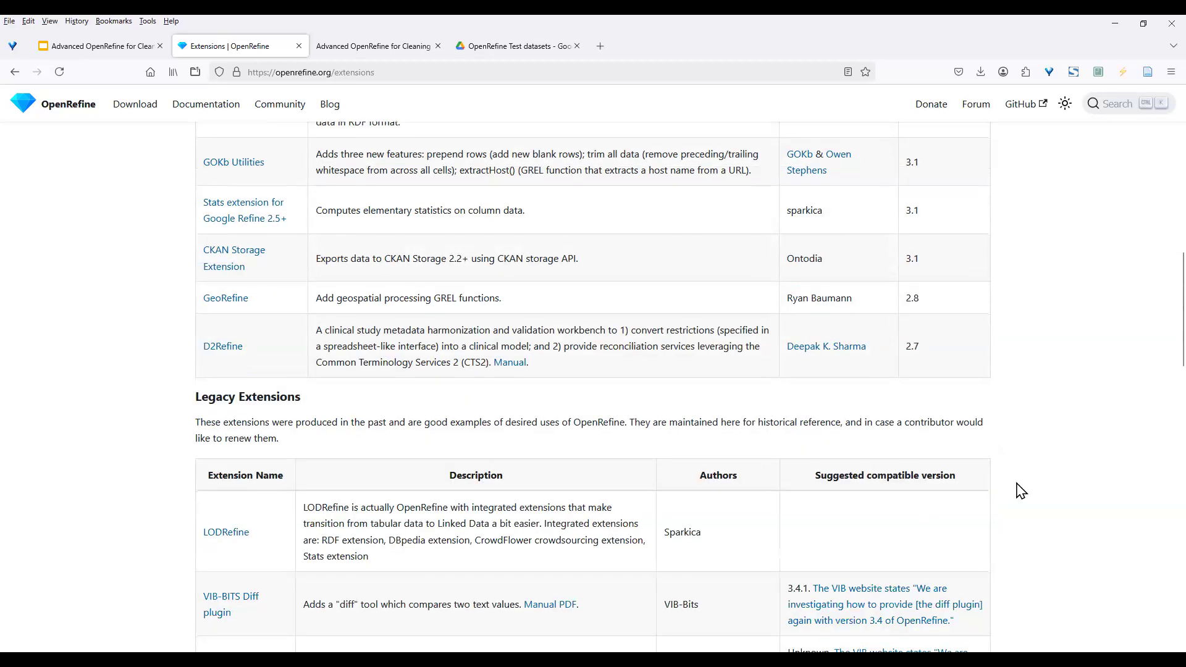
pyautogui.scroll(-2, 1020, 489)
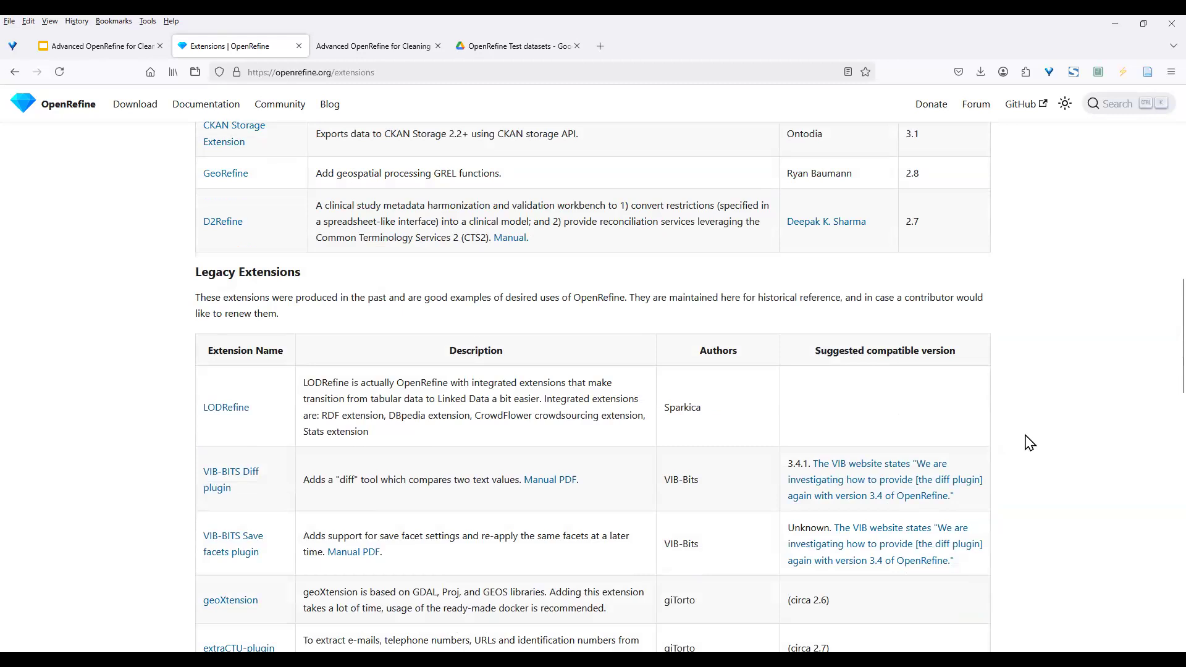
pyautogui.scroll(6, 1029, 442)
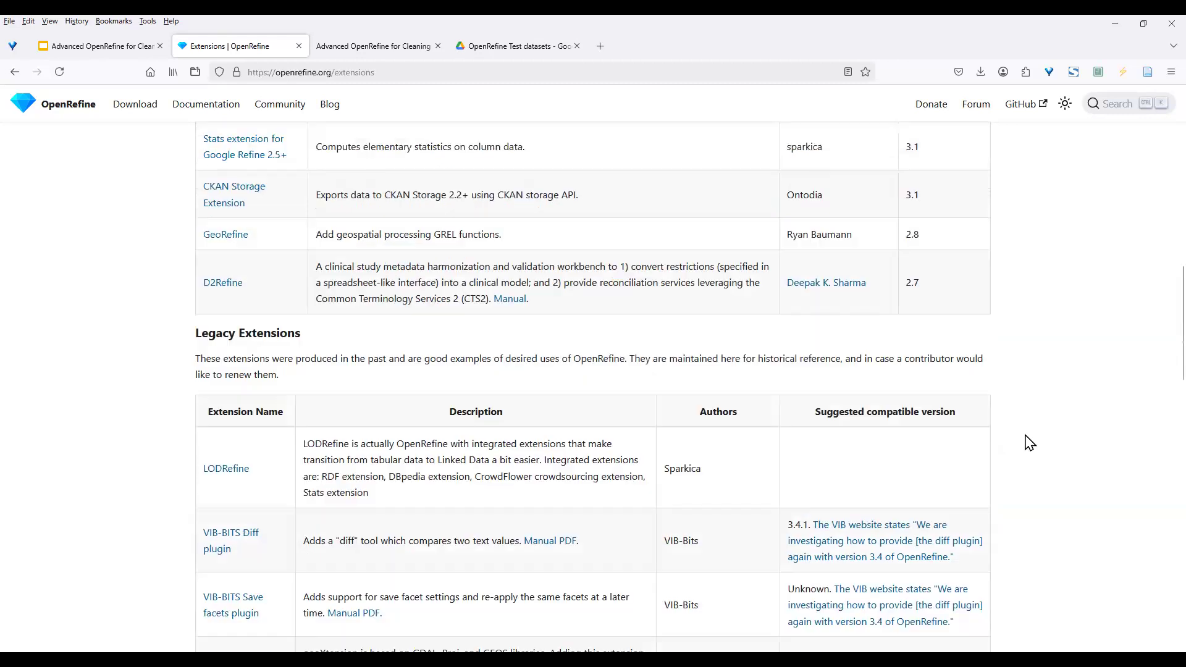
pyautogui.scroll(8, 1029, 442)
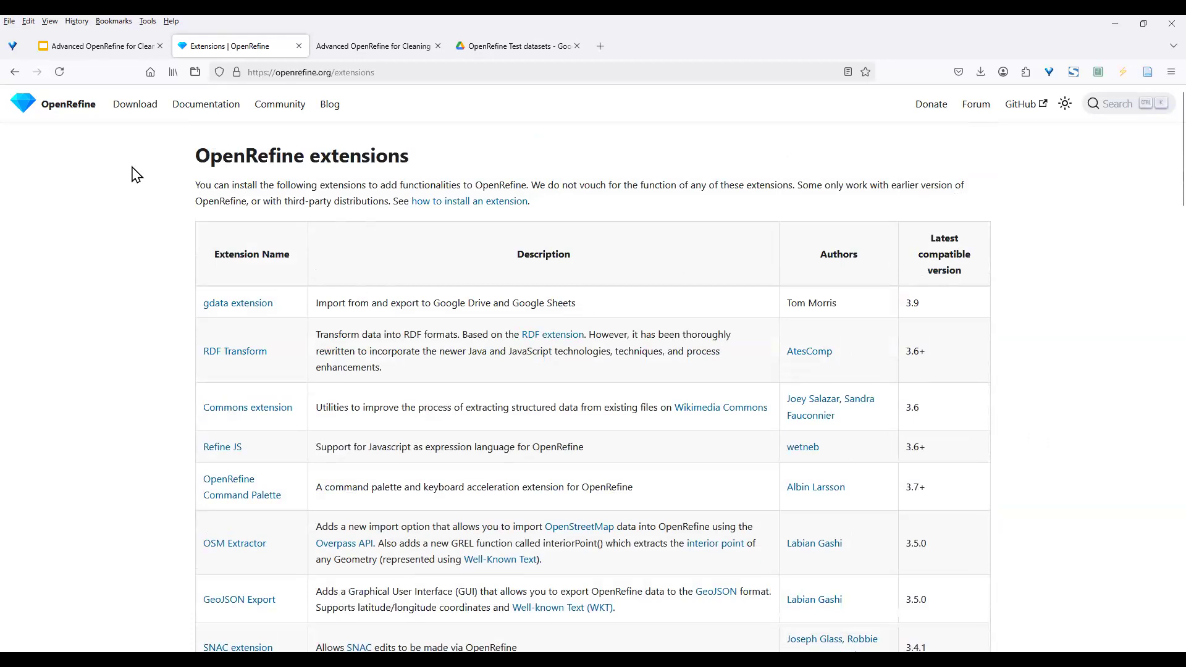
pyautogui.moveTo(345, 49)
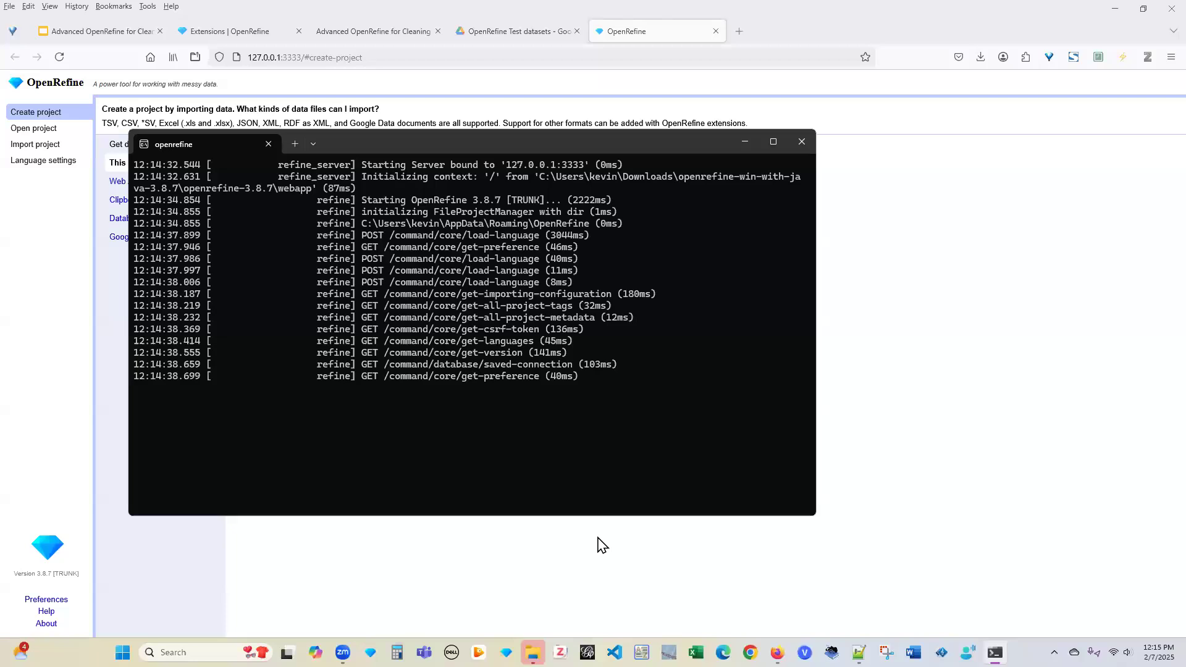
# Bring the OpenRefine page at 127.0.0.1:3333 in front of the server console
pyautogui.click(880, 345)
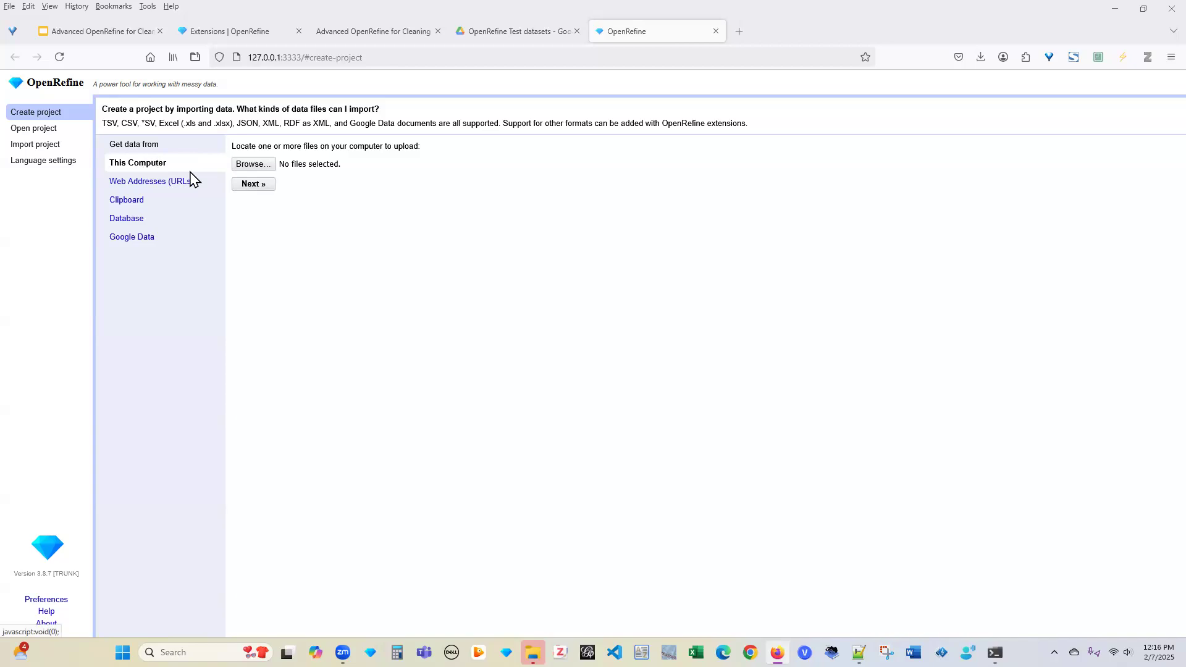
# Show the Google Data import options on the Create project page
pyautogui.click(146, 244)
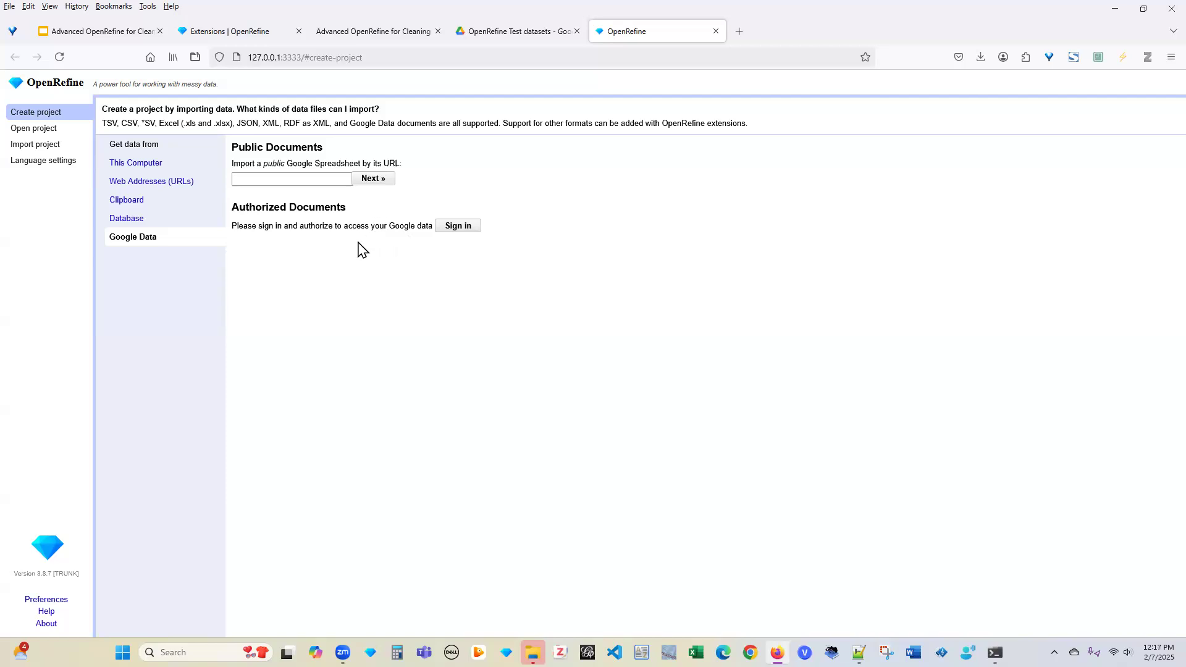
pyautogui.click(148, 164)
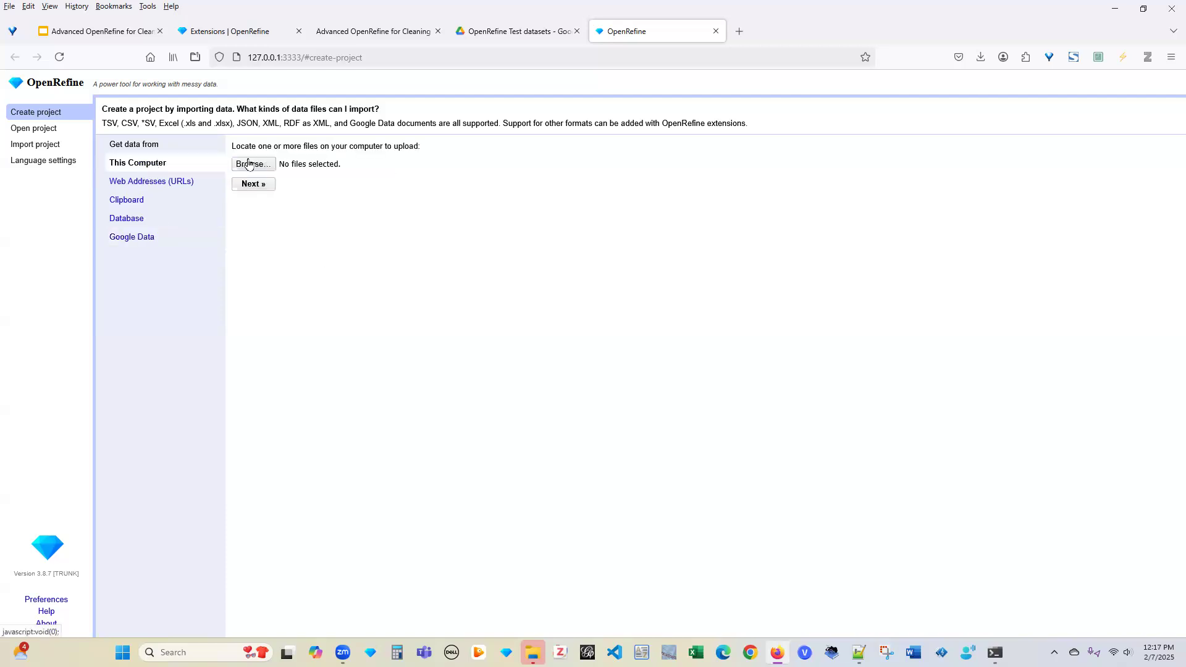
pyautogui.click(152, 182)
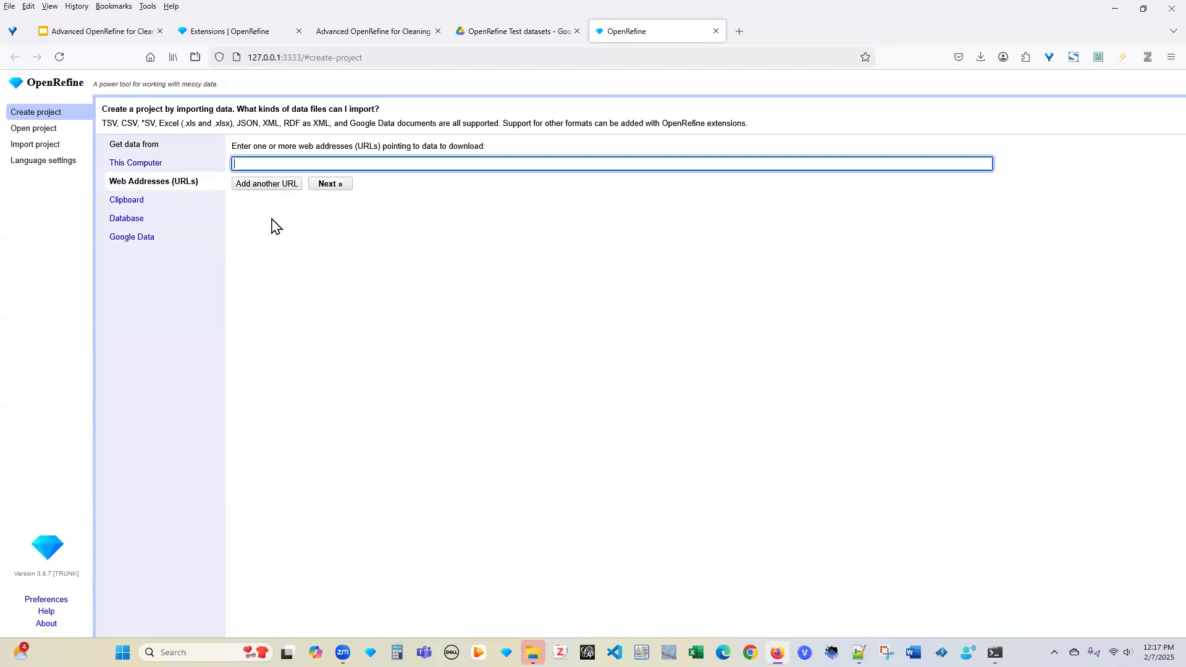
pyautogui.click(132, 220)
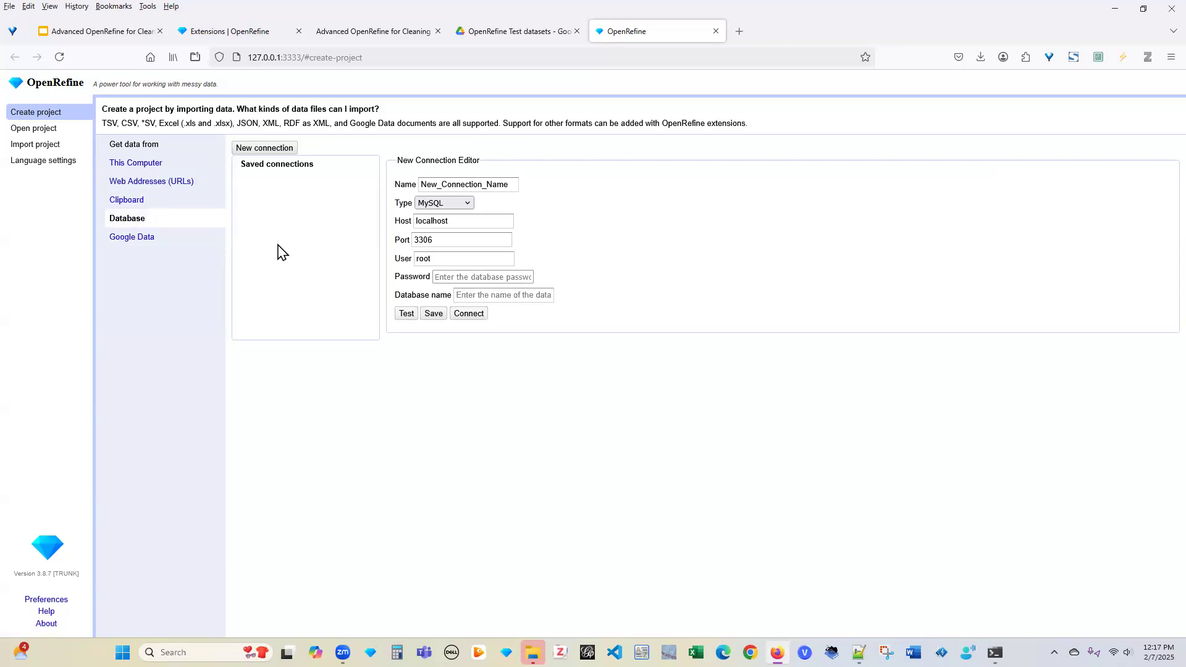
pyautogui.click(139, 164)
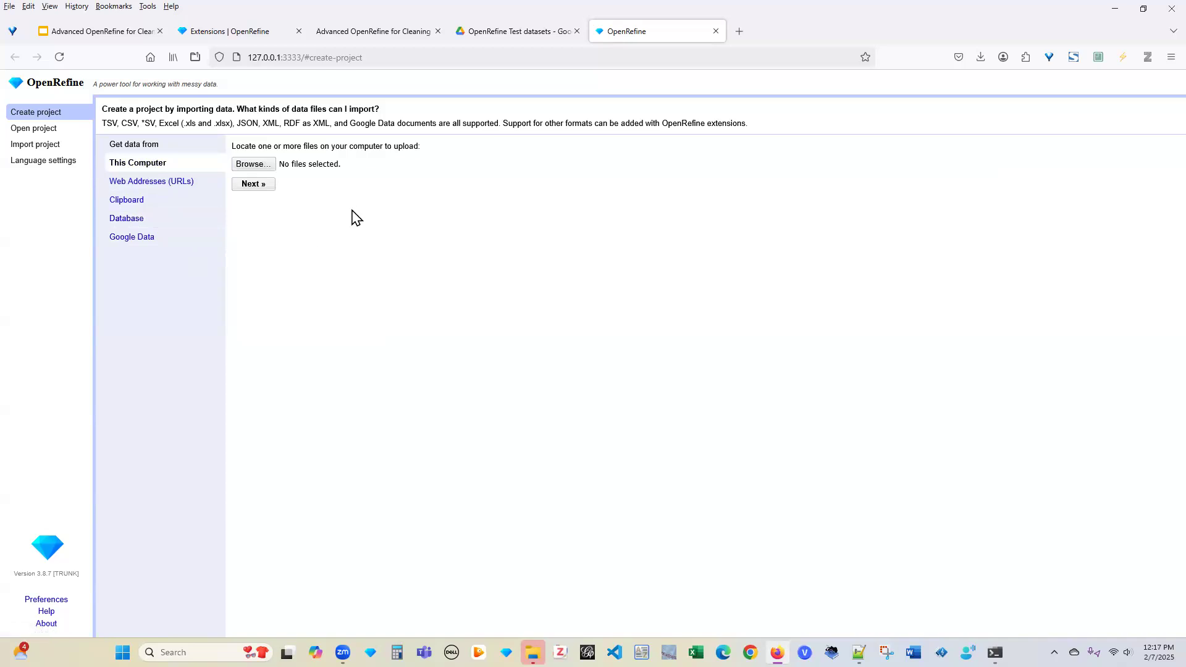
pyautogui.click(255, 166)
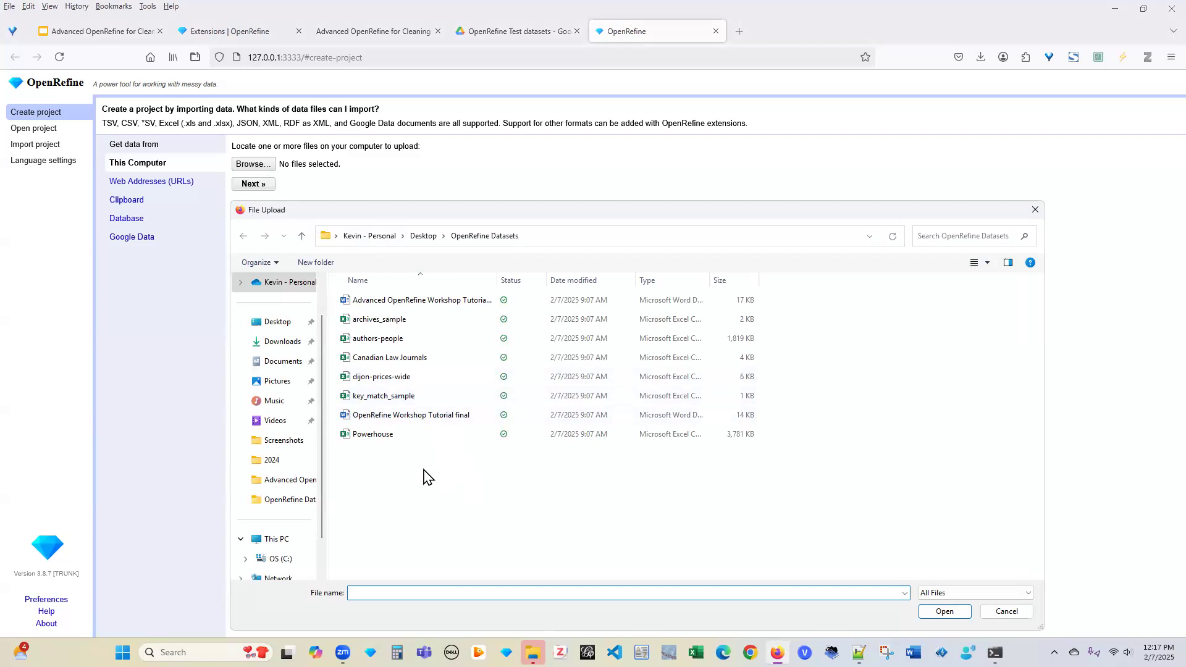
# Choose authors-people as the upload file and preview how the CSV parses
pyautogui.click(408, 341)
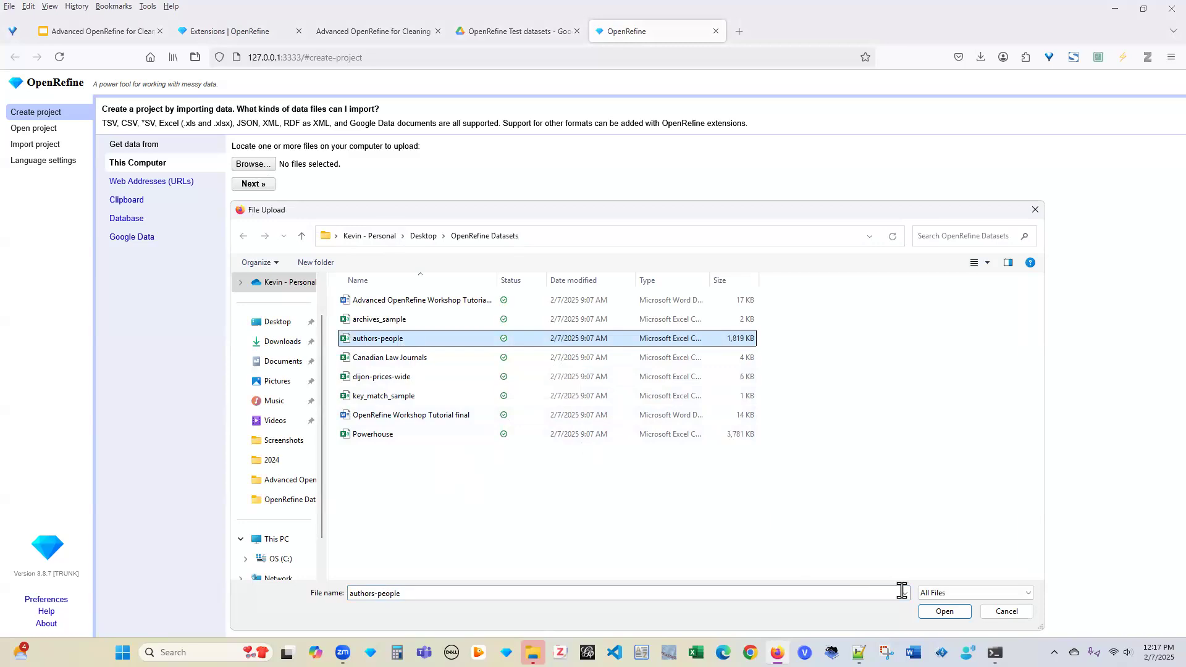
pyautogui.press('Return')
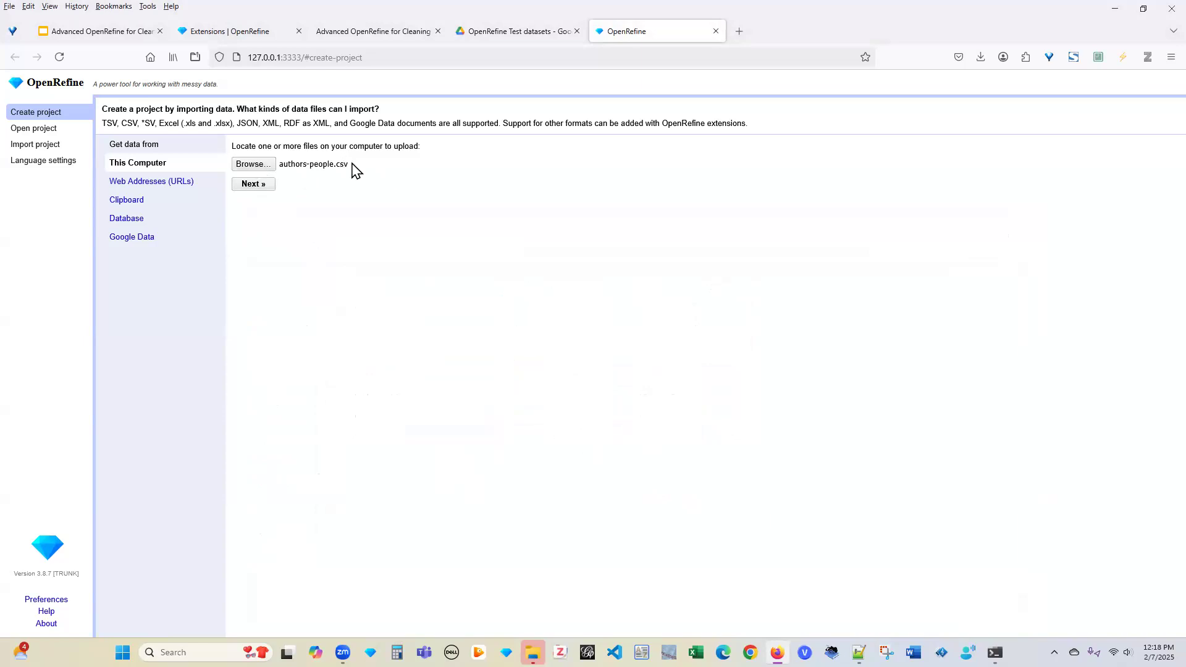
pyautogui.click(251, 184)
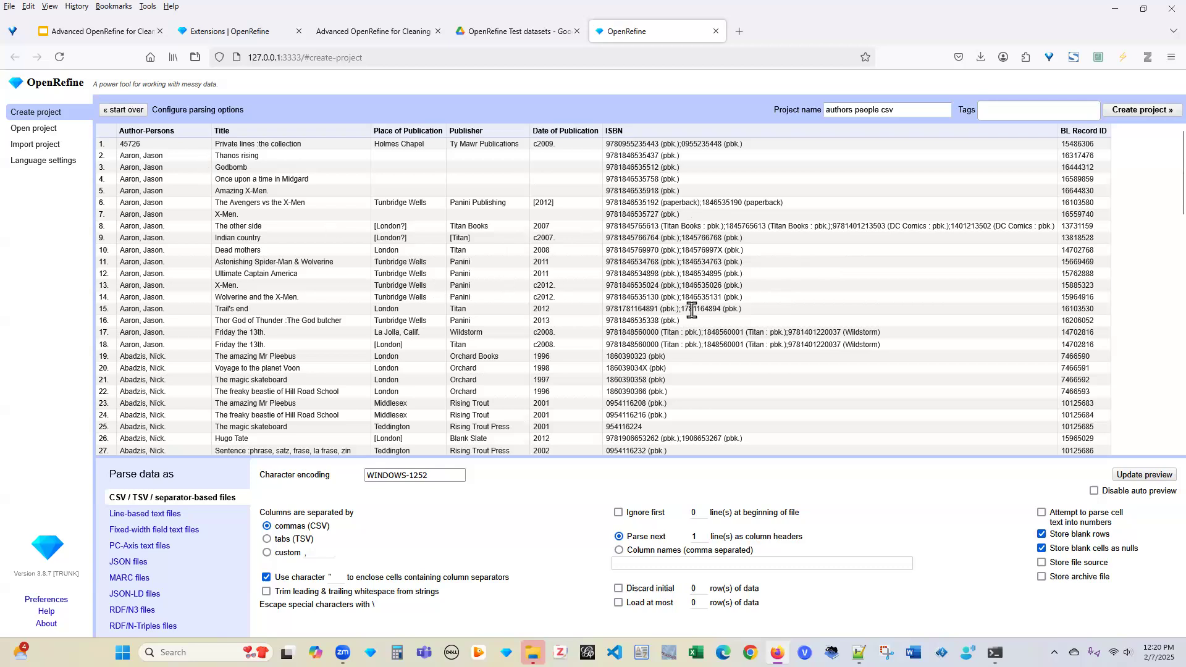
pyautogui.scroll(-3, 692, 310)
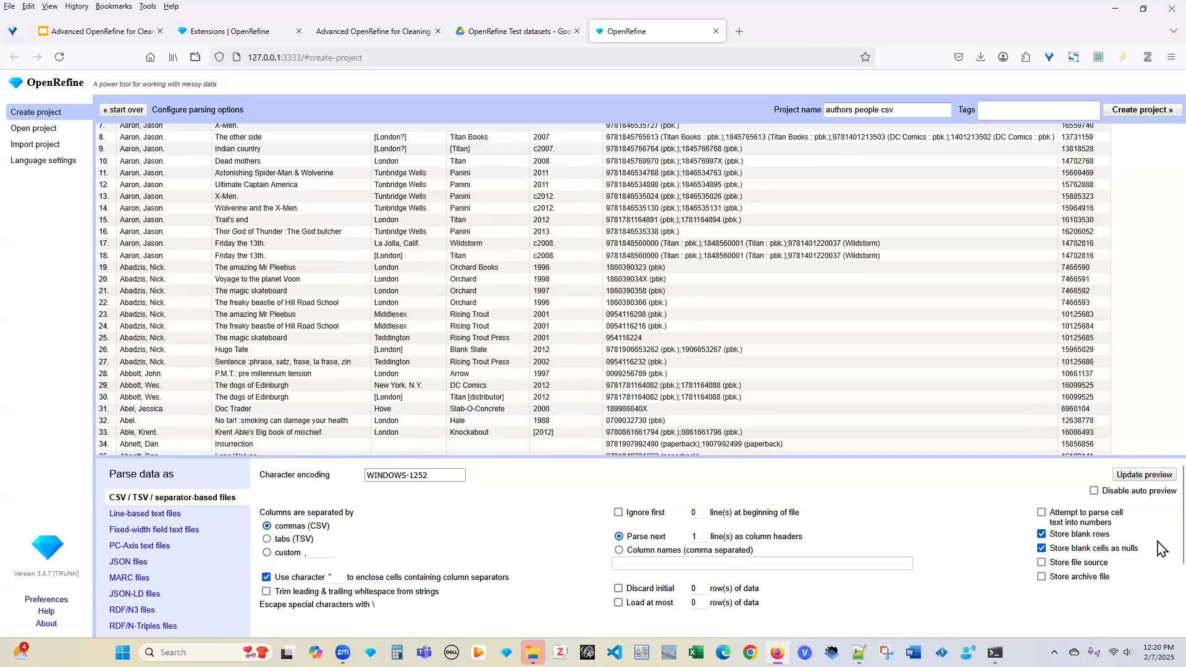
pyautogui.scroll(-1, 1161, 554)
pyautogui.scroll(-1, 1161, 554)
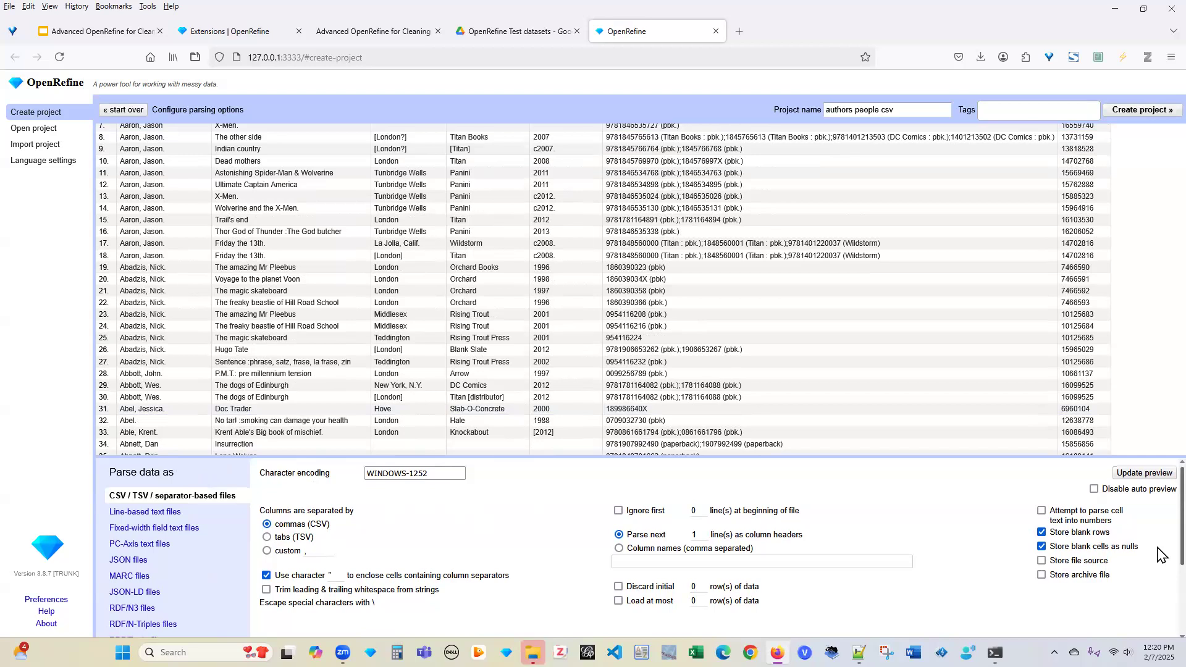
pyautogui.scroll(-1, 1161, 555)
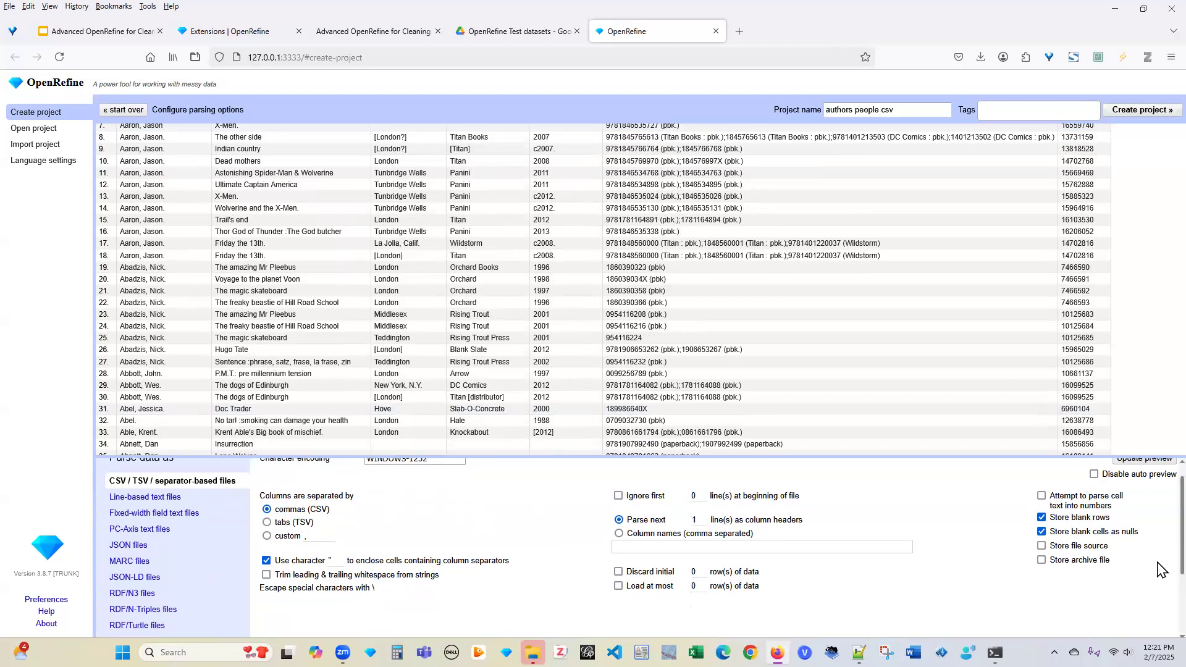
pyautogui.scroll(1, 1161, 555)
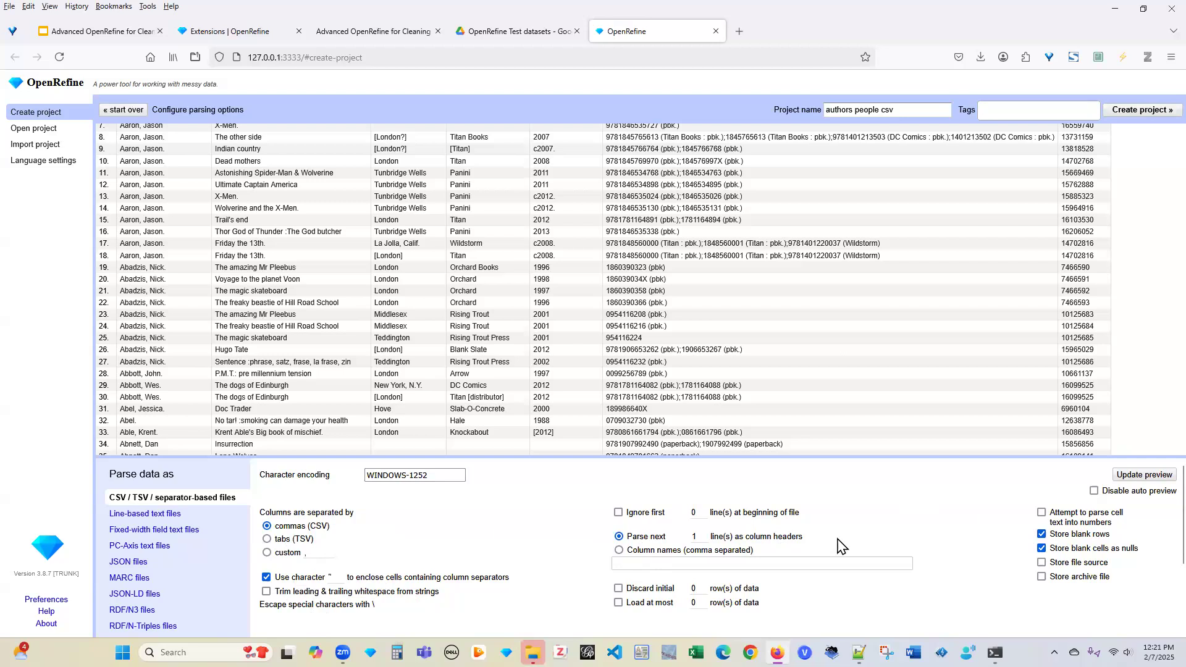
pyautogui.scroll(-2, 1160, 574)
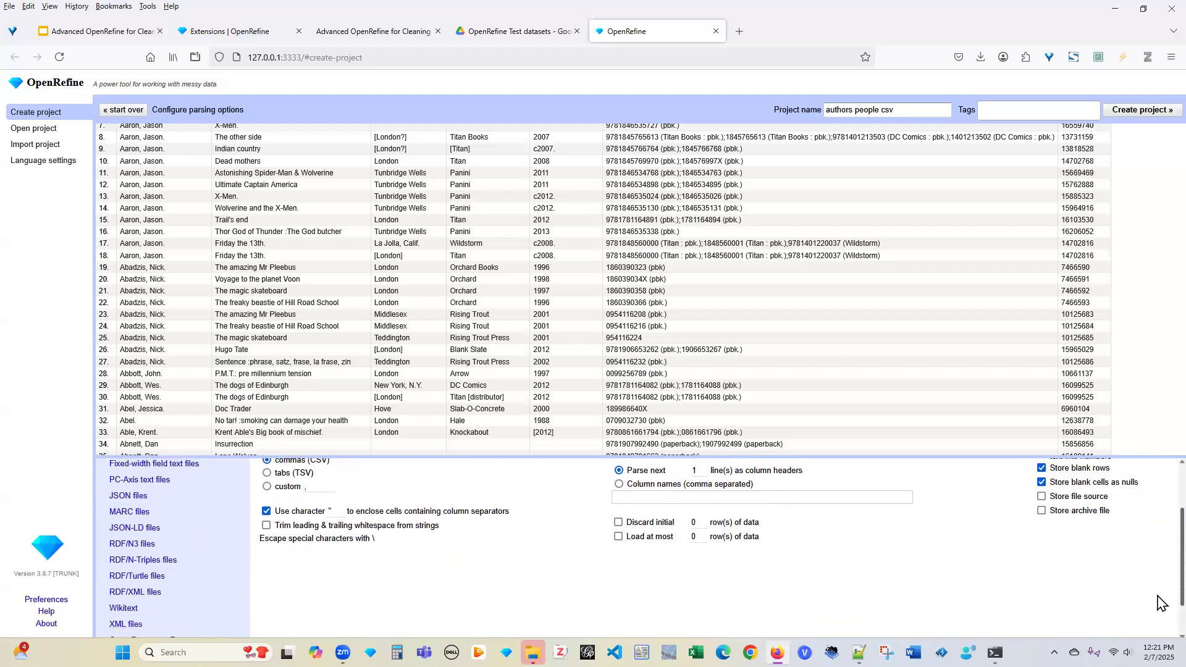
pyautogui.scroll(1, 1160, 589)
pyautogui.scroll(-2, 1161, 593)
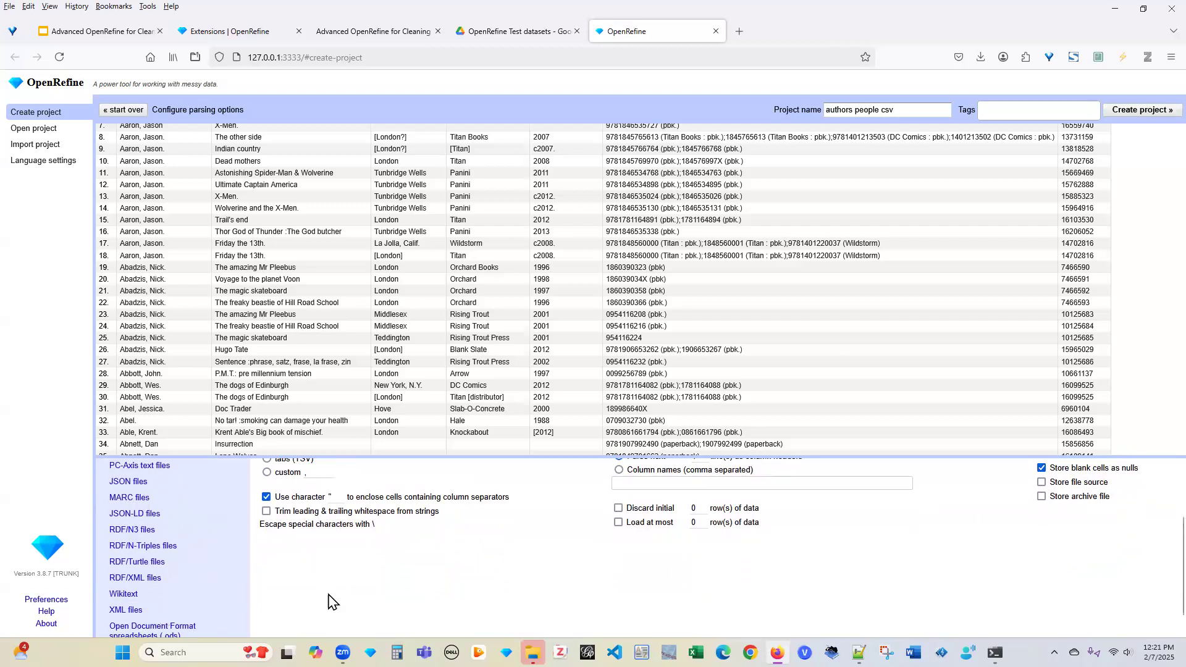
pyautogui.scroll(-1, 333, 602)
pyautogui.scroll(-1, 134, 625)
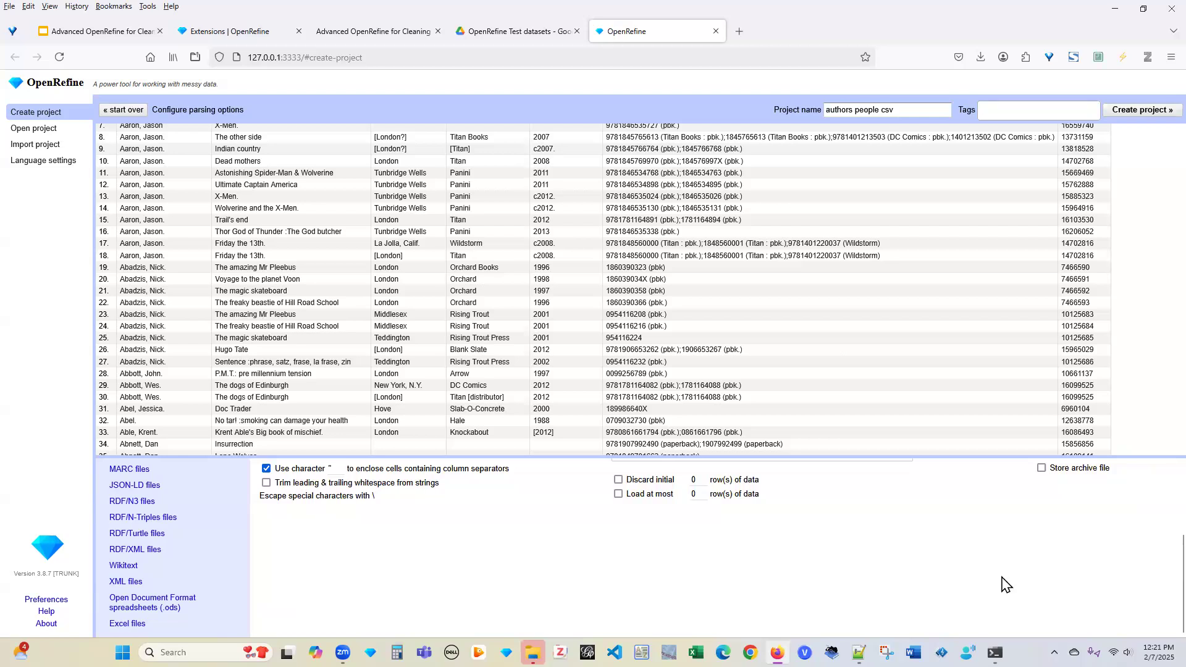
pyautogui.scroll(3, 1158, 528)
pyautogui.scroll(3, 1158, 528)
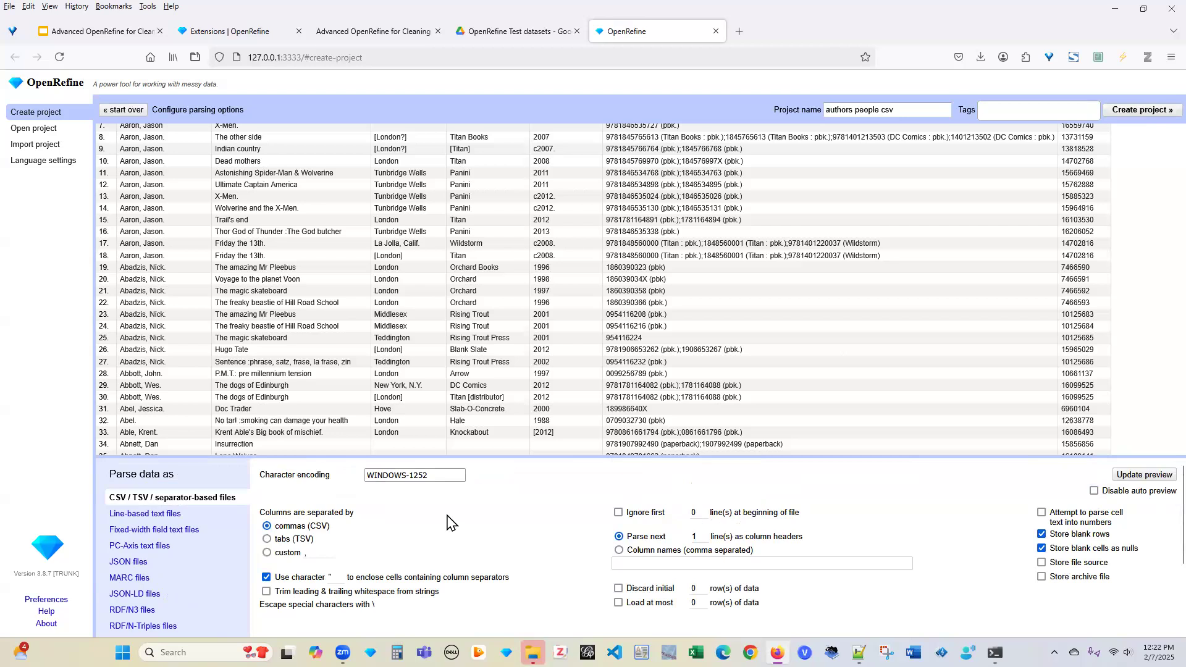
pyautogui.click(403, 474)
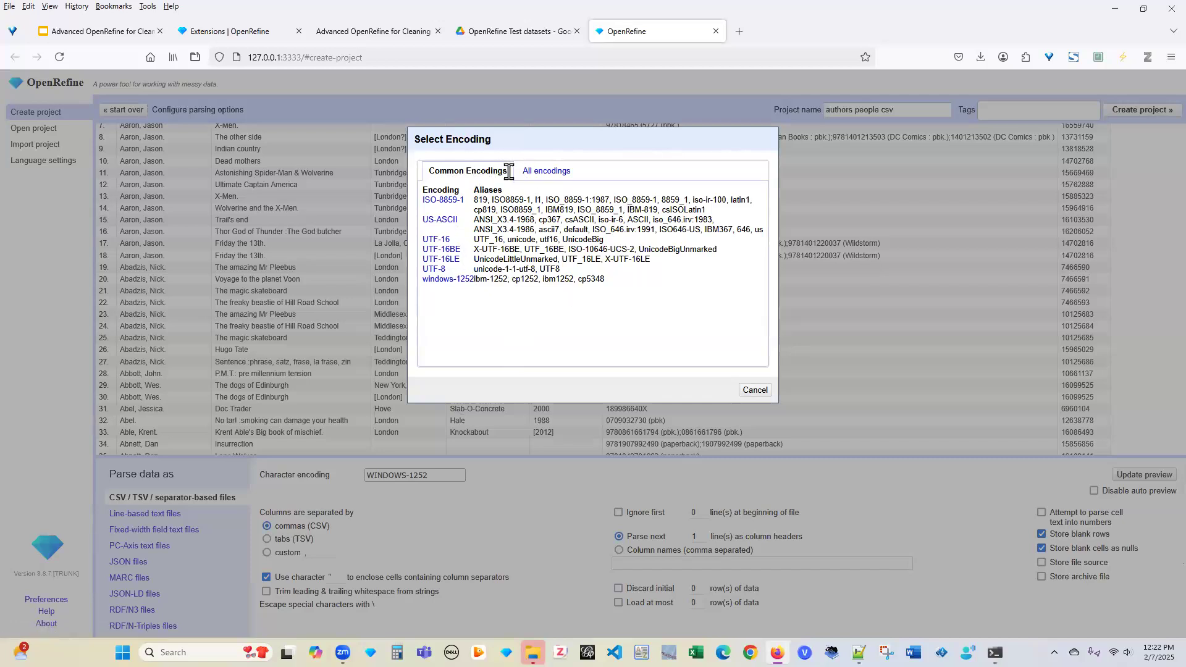
pyautogui.click(549, 172)
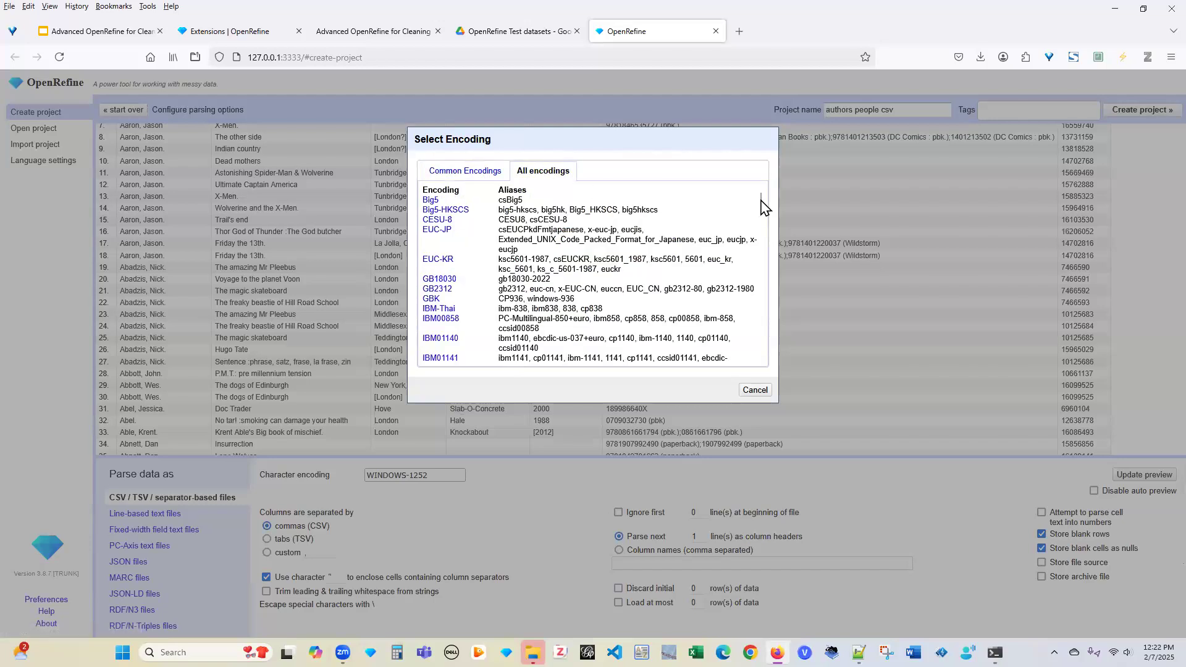
pyautogui.moveTo(759, 209); pyautogui.dragTo(757, 260)
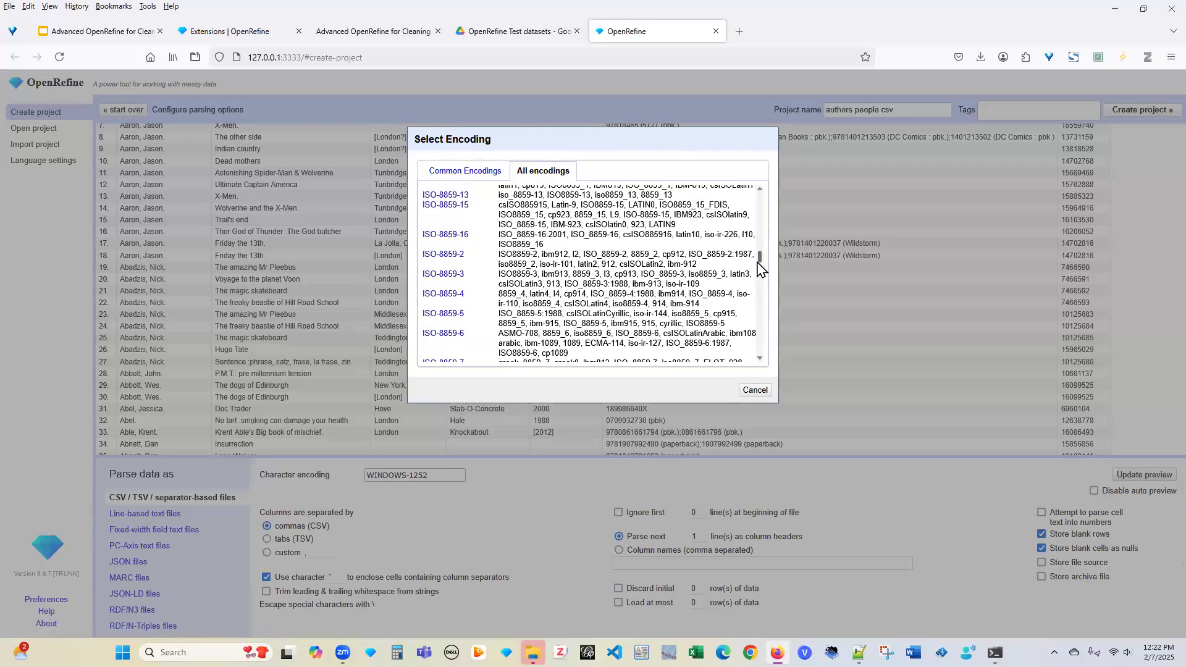
pyautogui.scroll(-1, 760, 267)
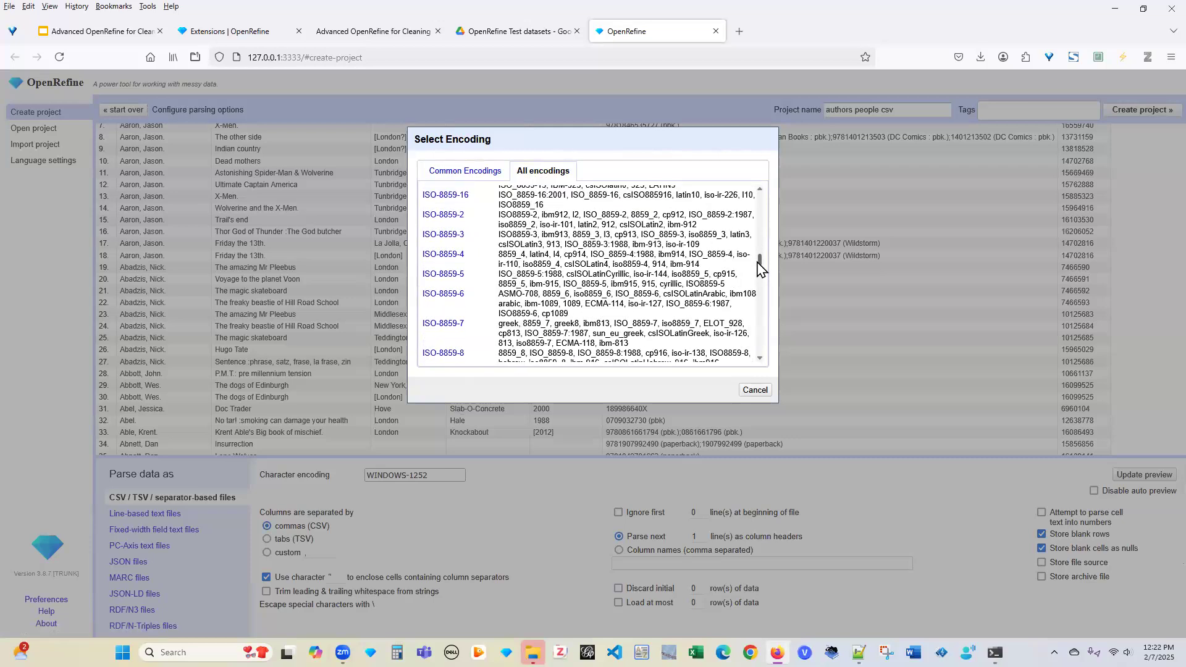
pyautogui.moveTo(760, 267); pyautogui.dragTo(759, 195)
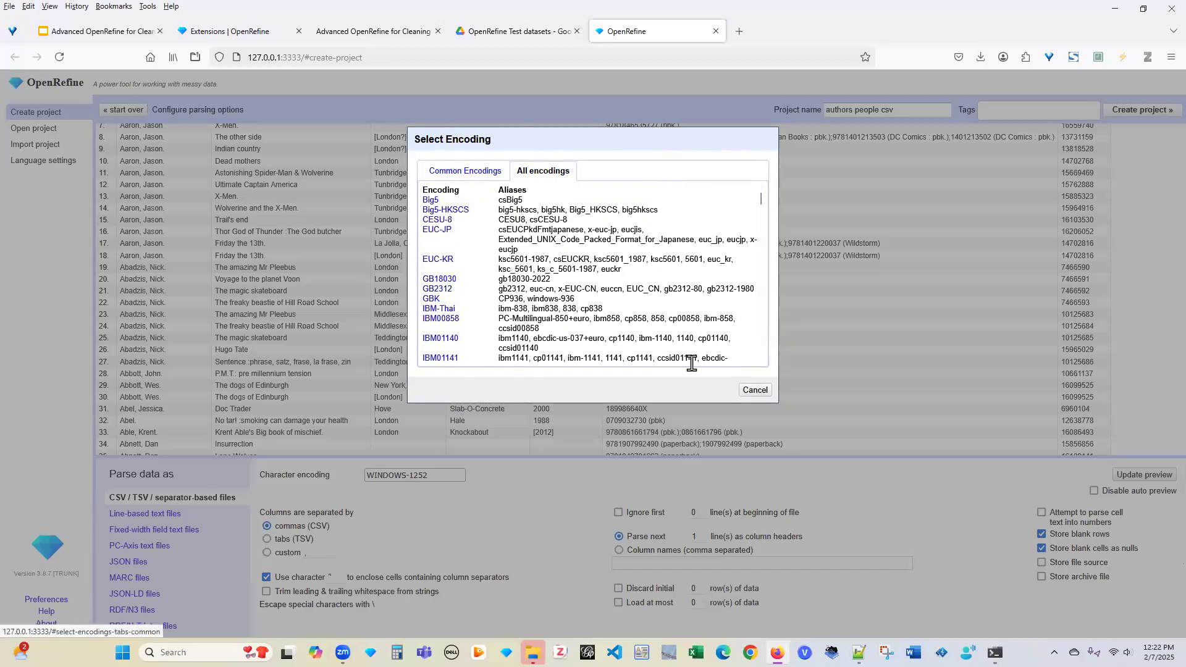
pyautogui.click(754, 390)
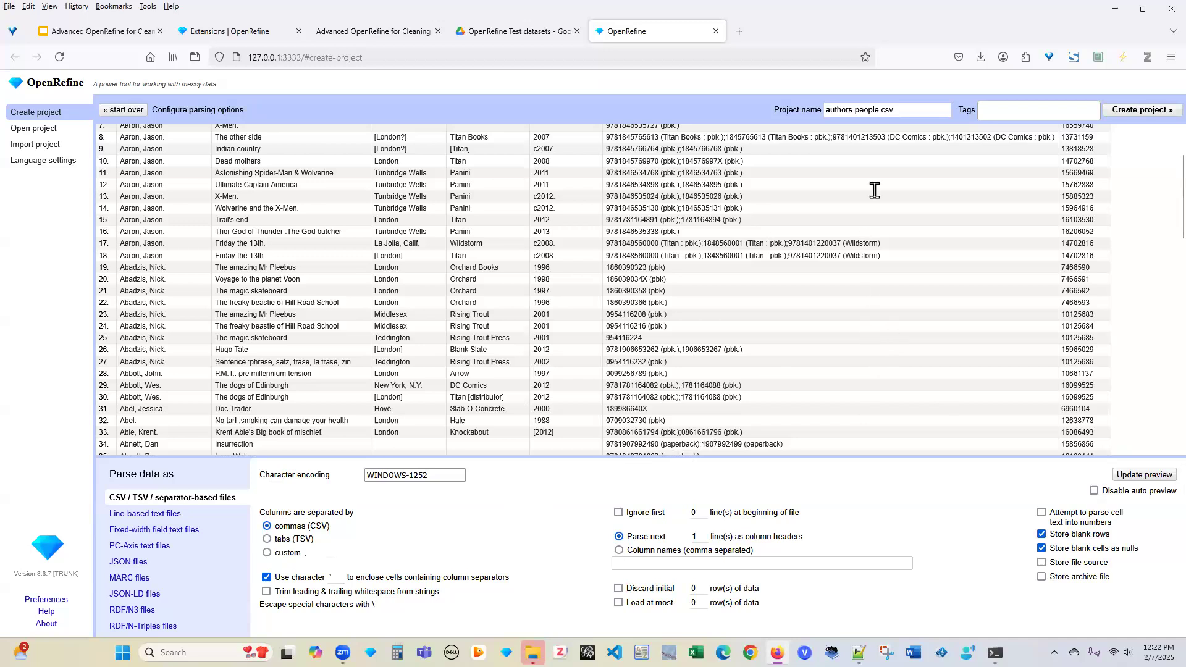
# Rename the project from 'authors people csv' to 'authors_people' and create it with 17422 rows
pyautogui.click(899, 110)
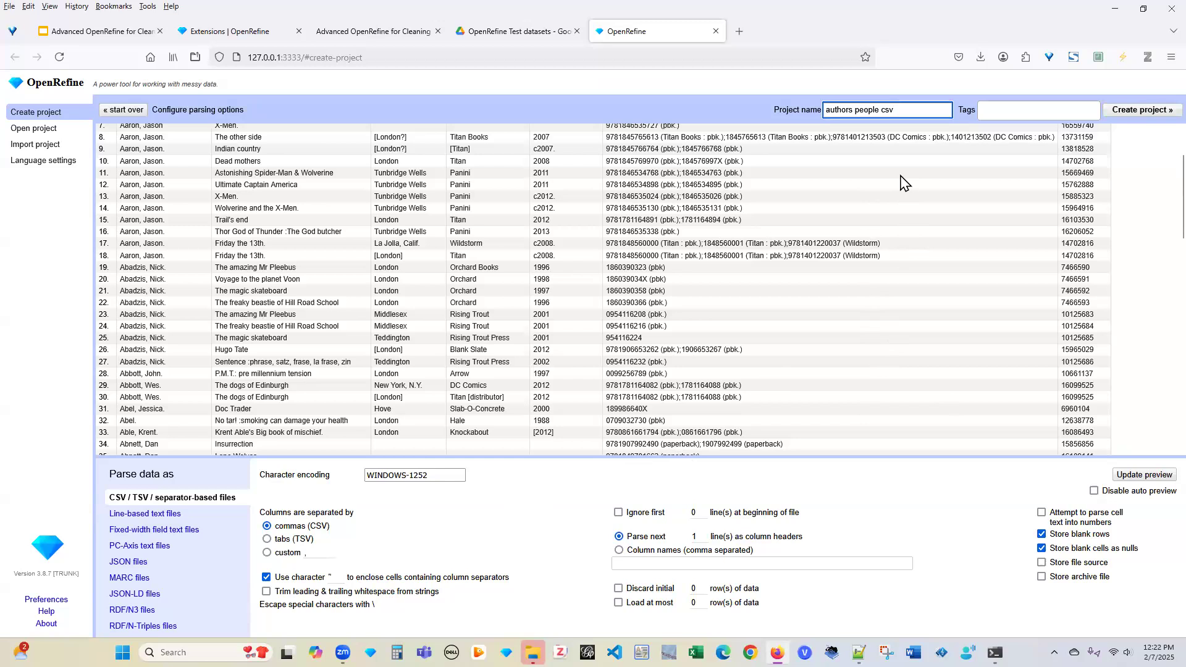
pyautogui.click(882, 110)
pyautogui.press('Delete')
pyautogui.press('Delete')
pyautogui.press('Delete')
pyautogui.press('Delete')
pyautogui.write('_')
pyautogui.click(294, 270)
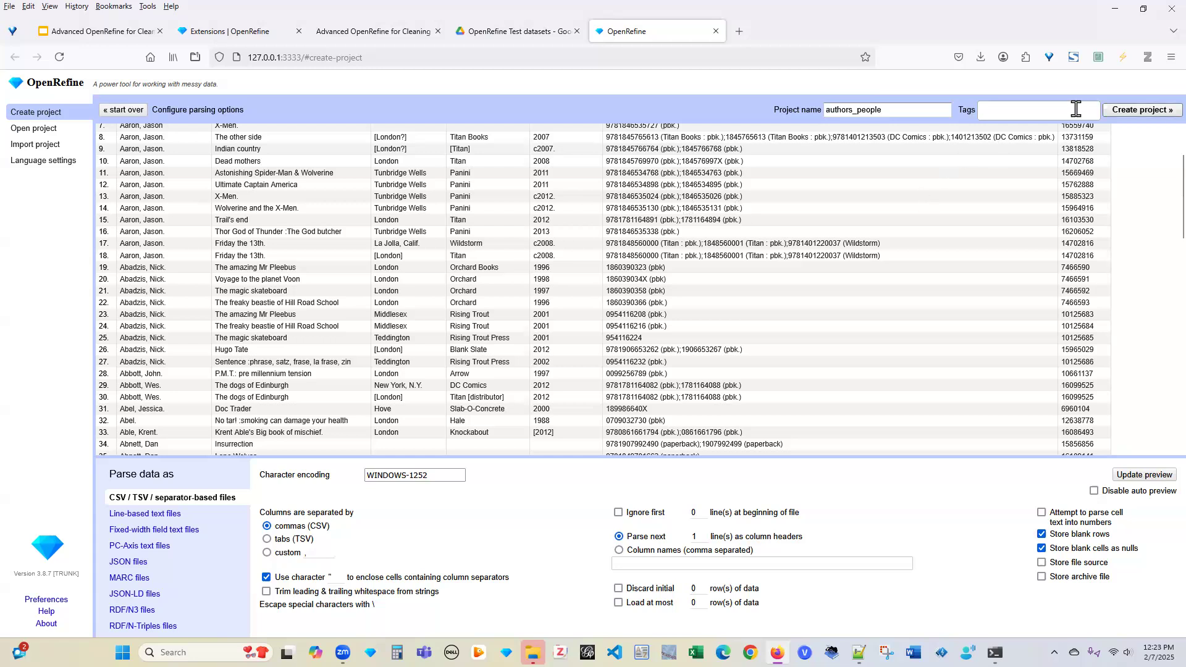
pyautogui.click(1144, 114)
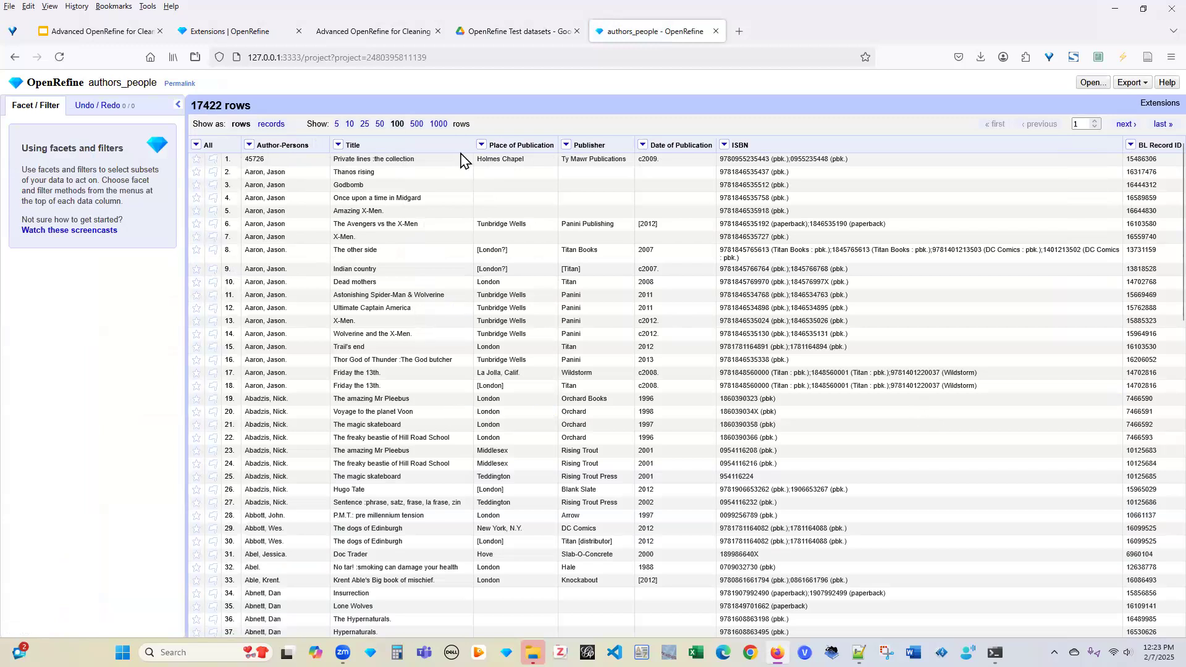
pyautogui.click(250, 149)
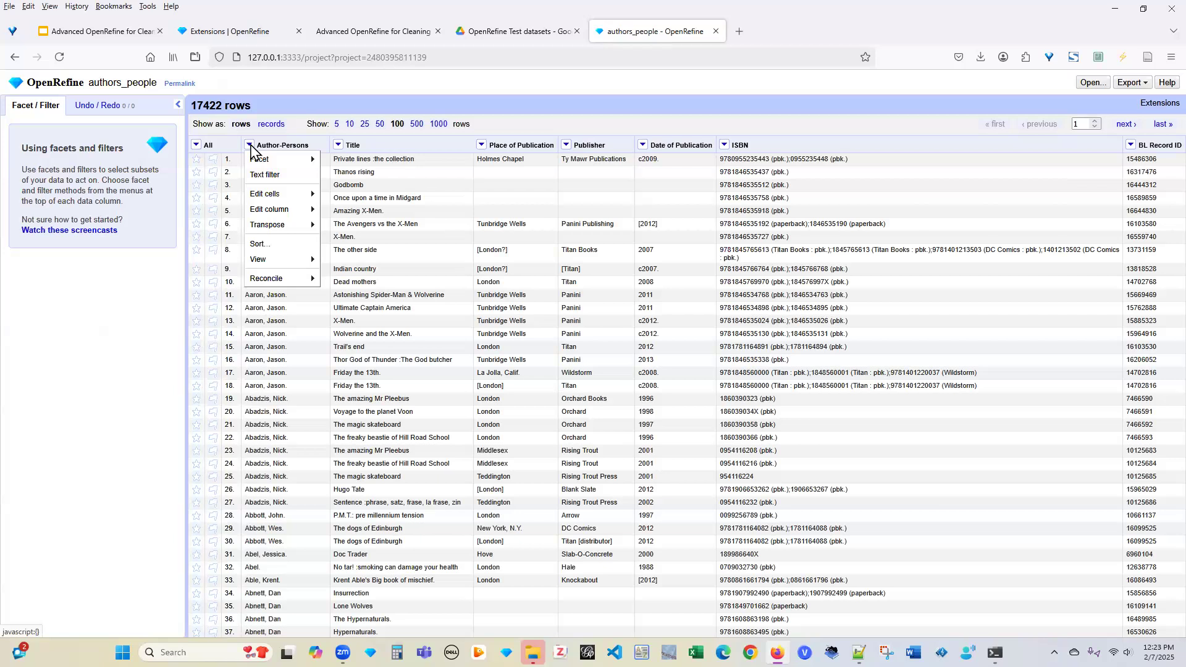
pyautogui.moveTo(267, 164)
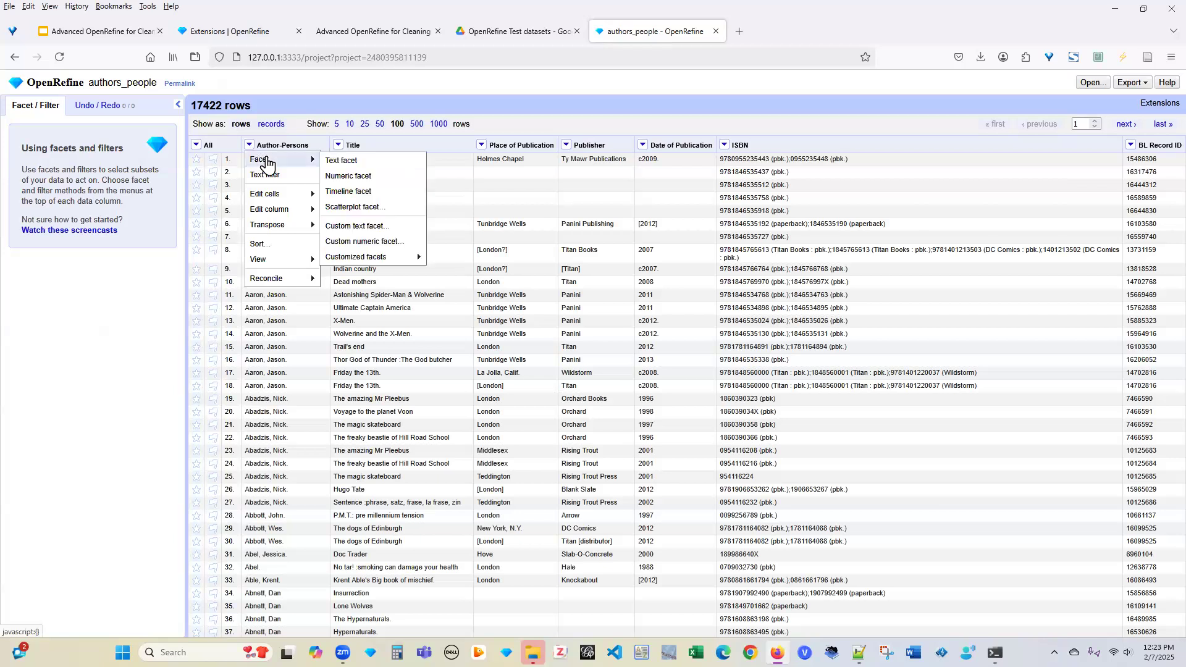
pyautogui.moveTo(269, 195)
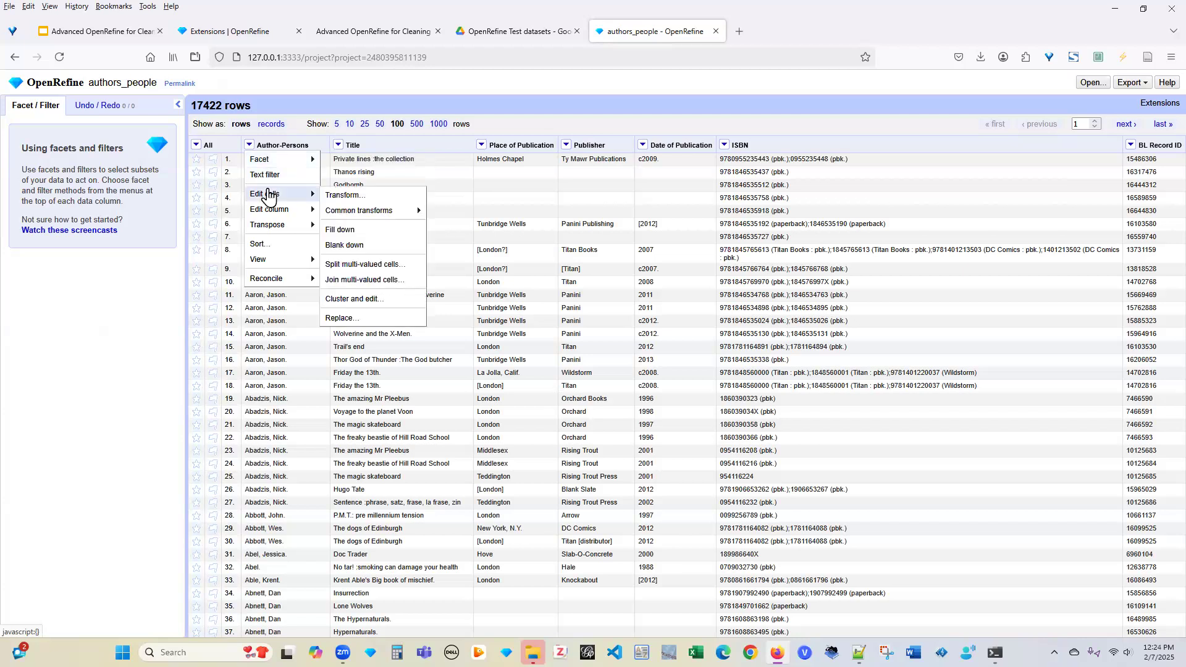
pyautogui.moveTo(337, 217)
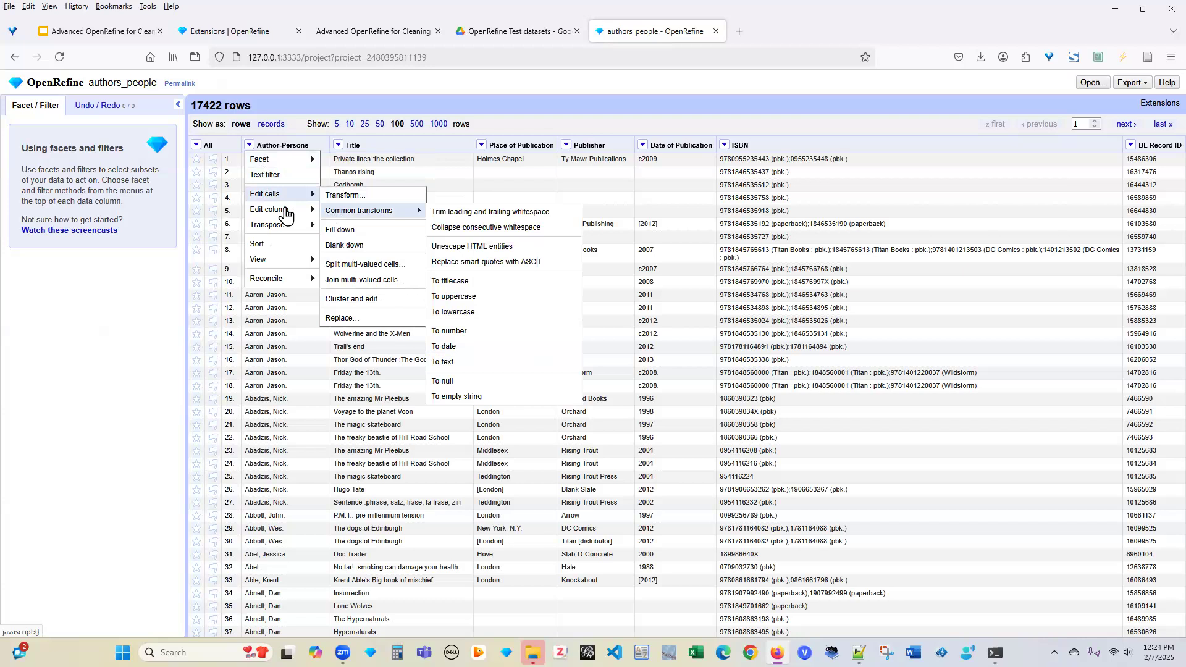
pyautogui.moveTo(285, 228)
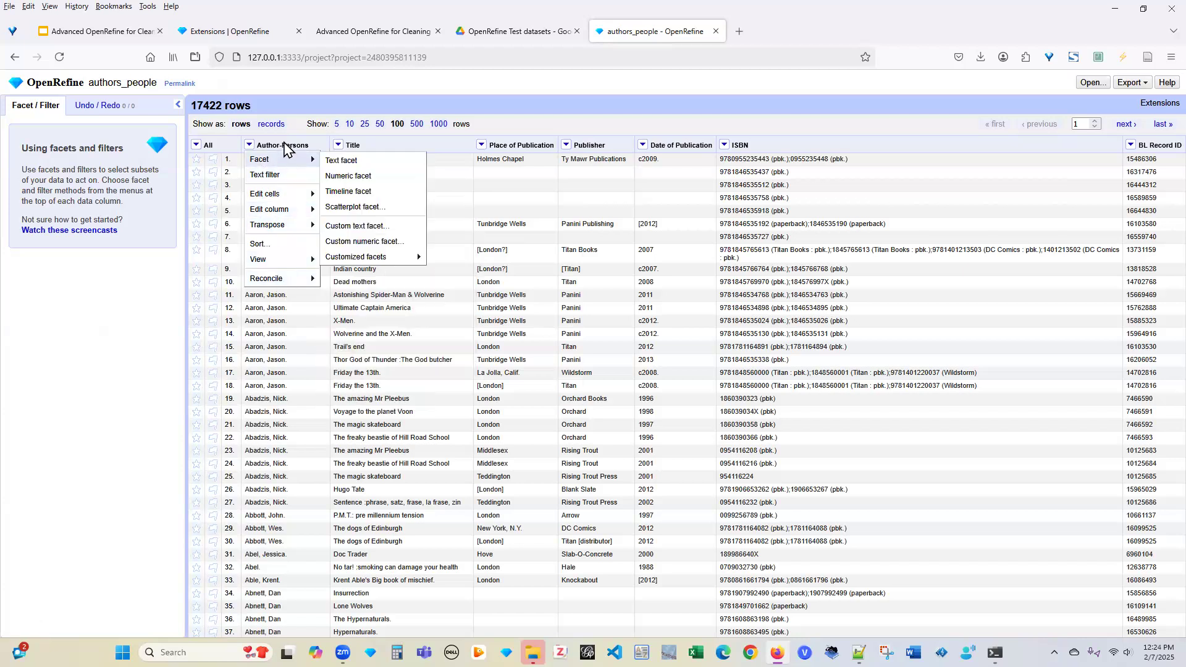
pyautogui.click(284, 145)
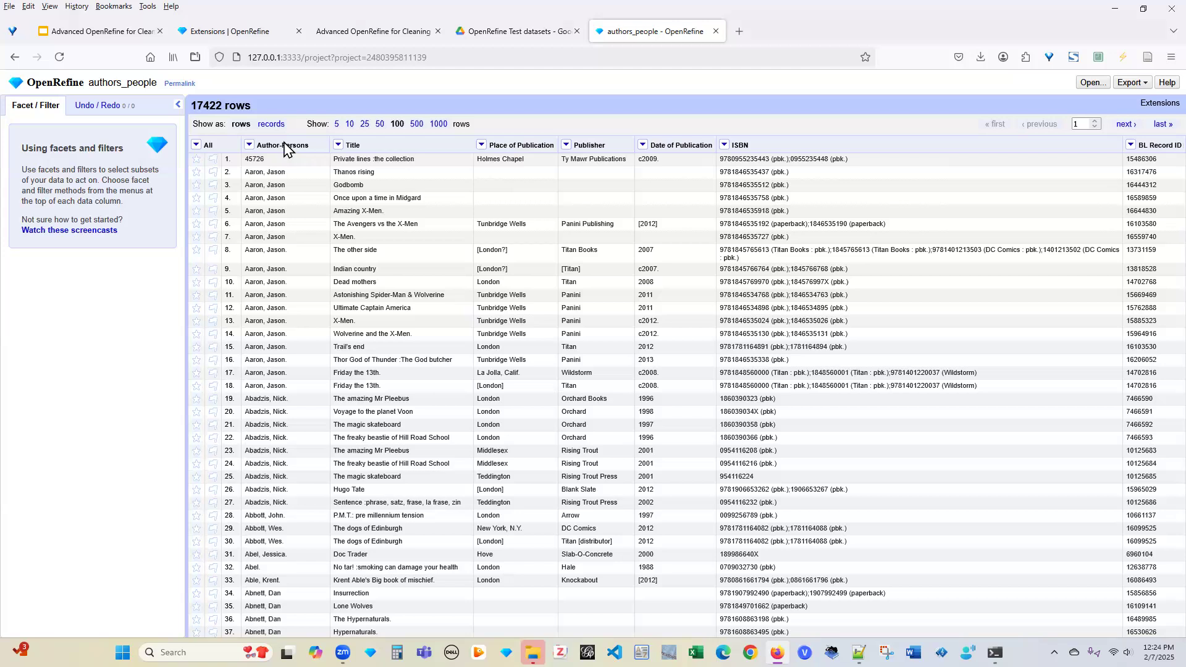
pyautogui.click(566, 146)
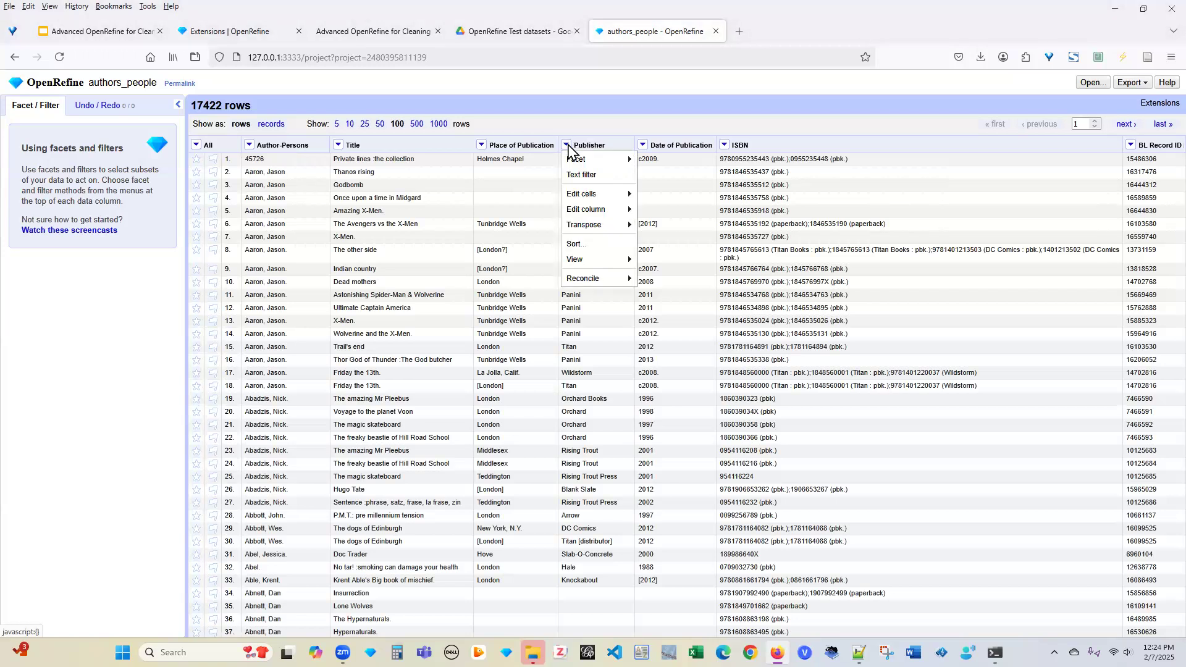
pyautogui.click(578, 162)
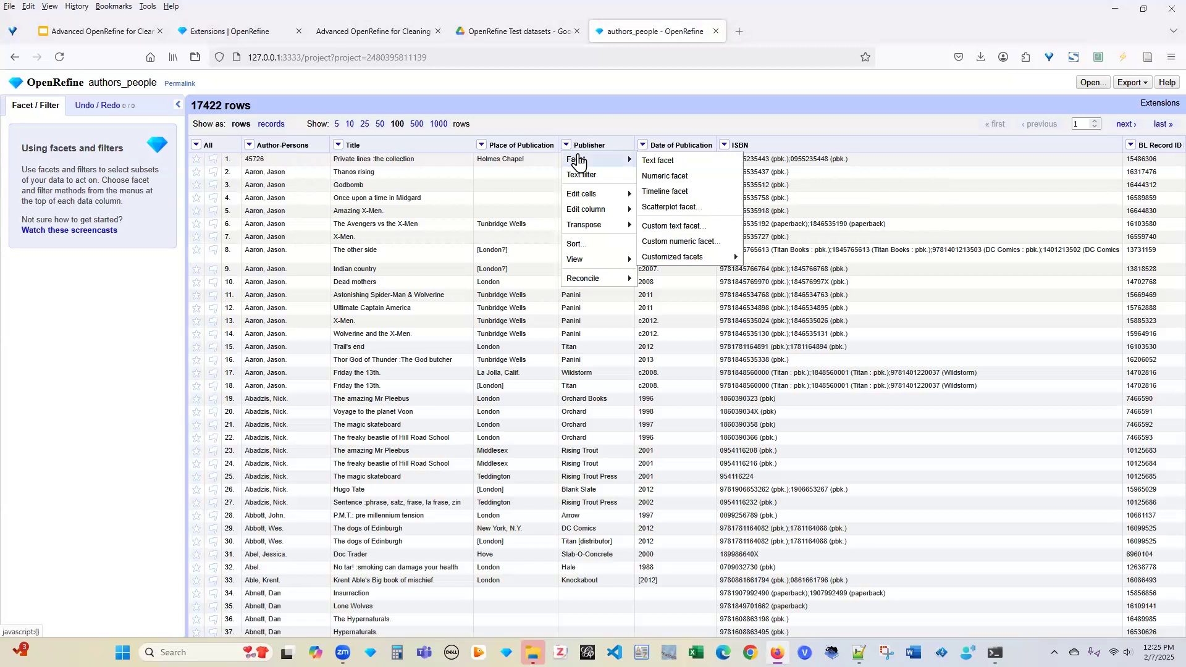
pyautogui.click(675, 162)
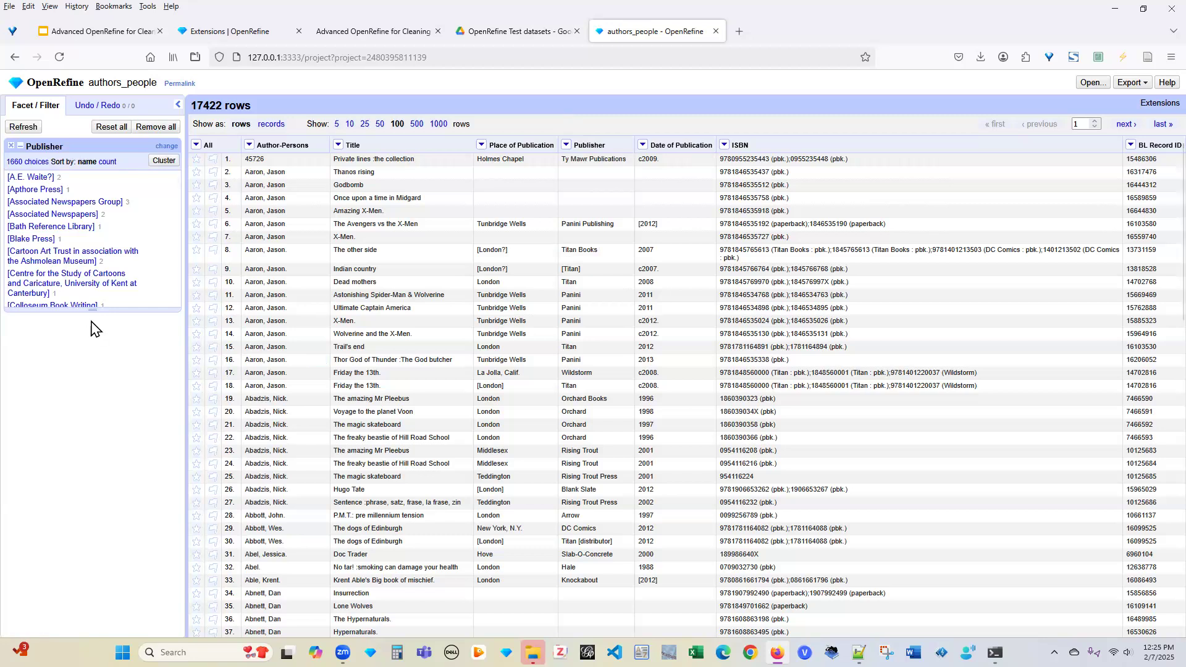
pyautogui.moveTo(92, 312); pyautogui.dragTo(112, 642)
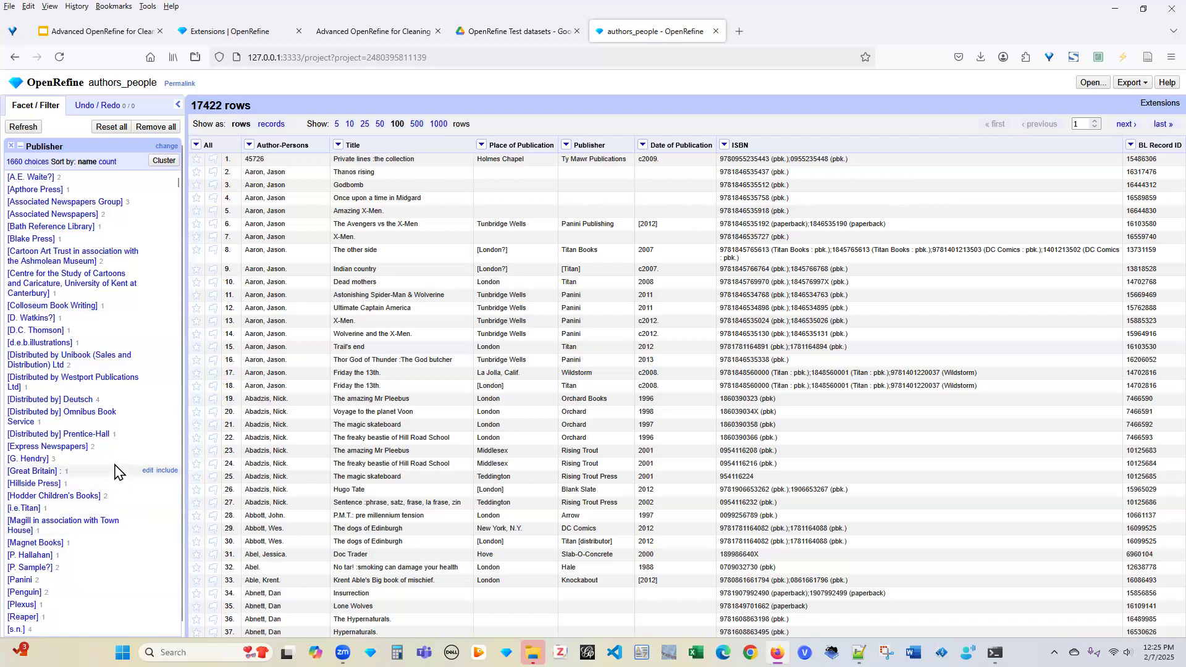
# Enlarge the Publisher facet, scroll to the Titan variants, and filter to 'Titan book'
pyautogui.scroll(-6, 116, 472)
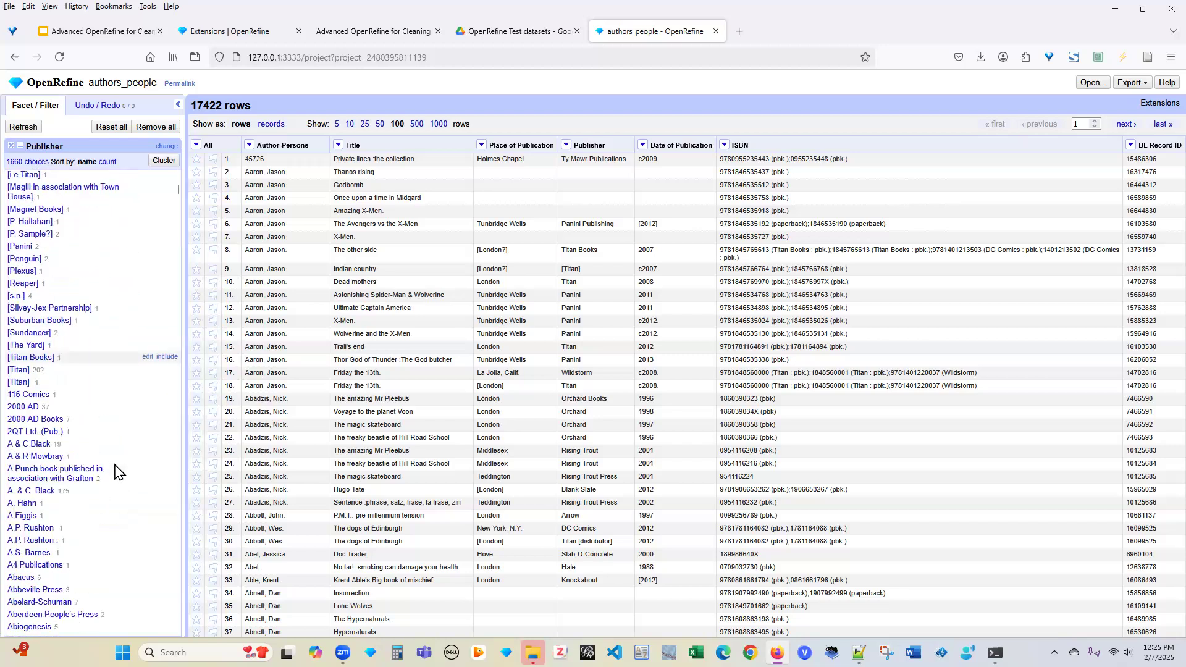
pyautogui.scroll(-8, 123, 472)
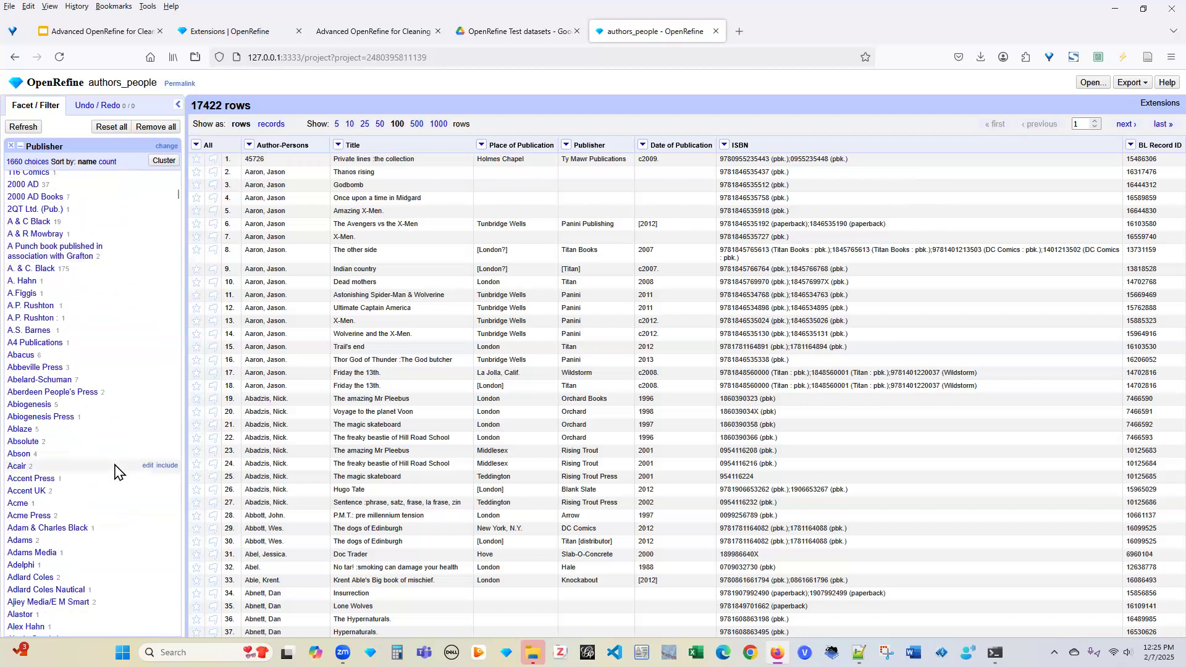
pyautogui.click(176, 521)
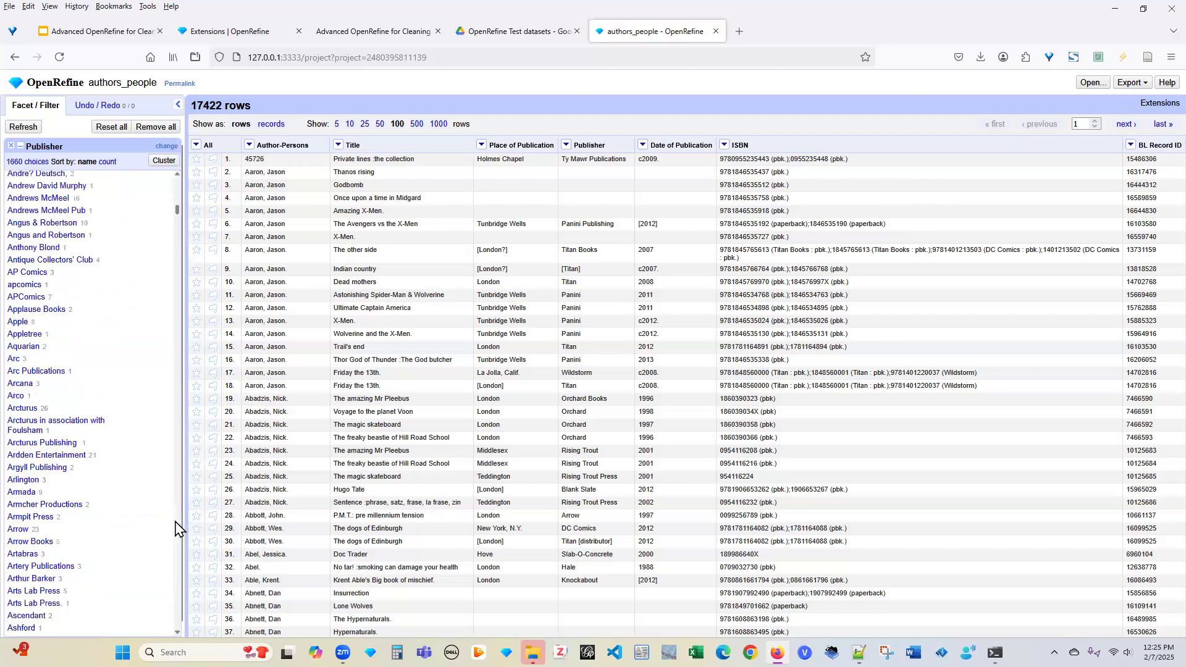
pyautogui.moveTo(176, 521); pyautogui.dragTo(177, 582)
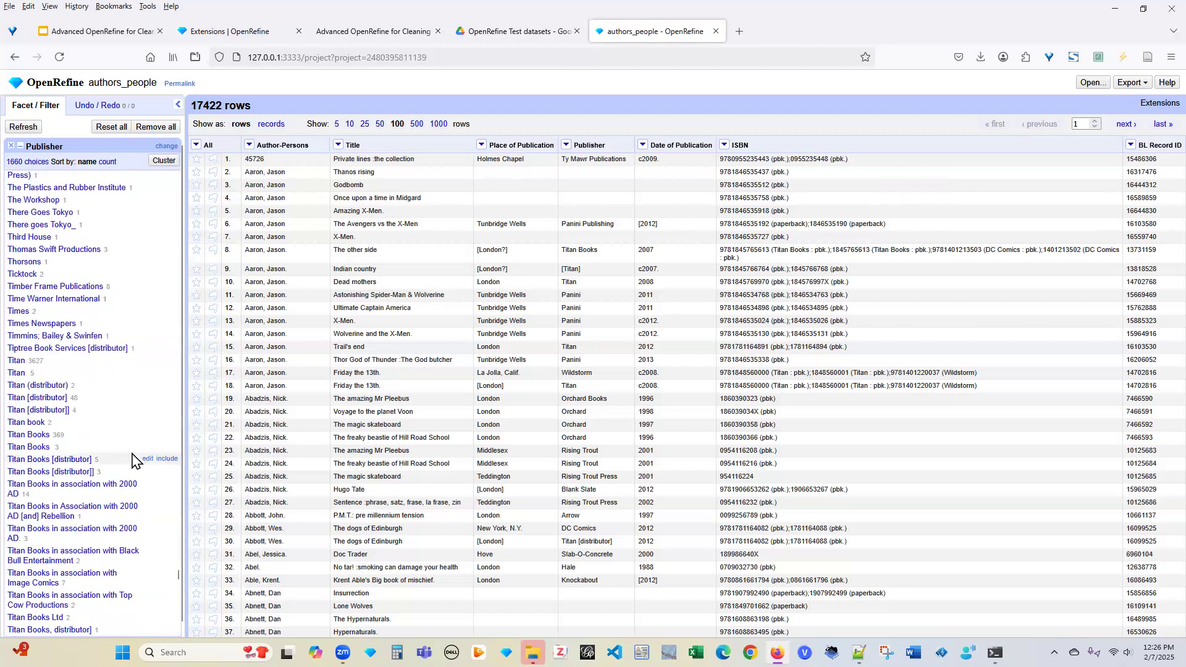
pyautogui.scroll(-5, 133, 457)
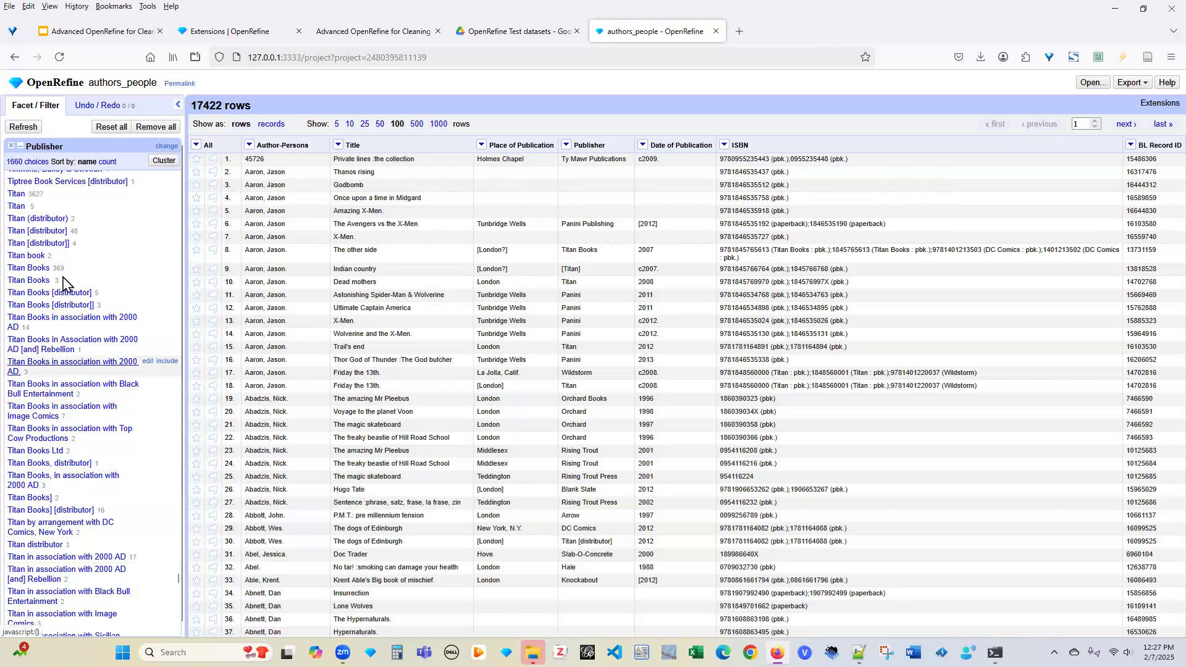
pyautogui.click(36, 262)
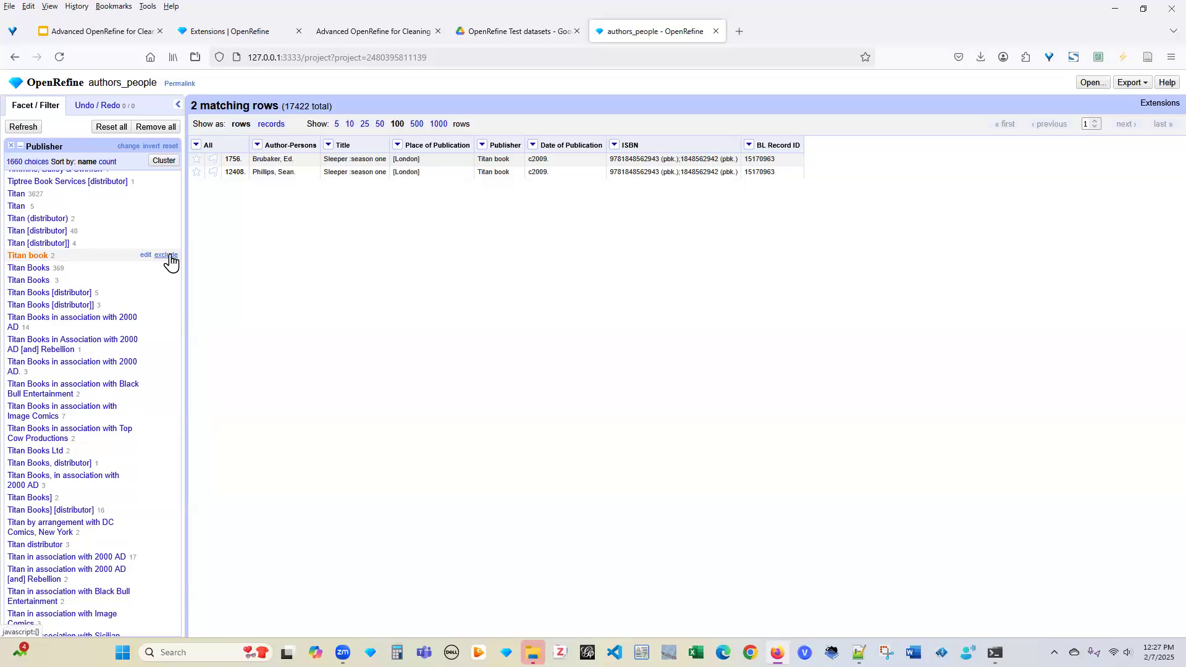
pyautogui.click(36, 256)
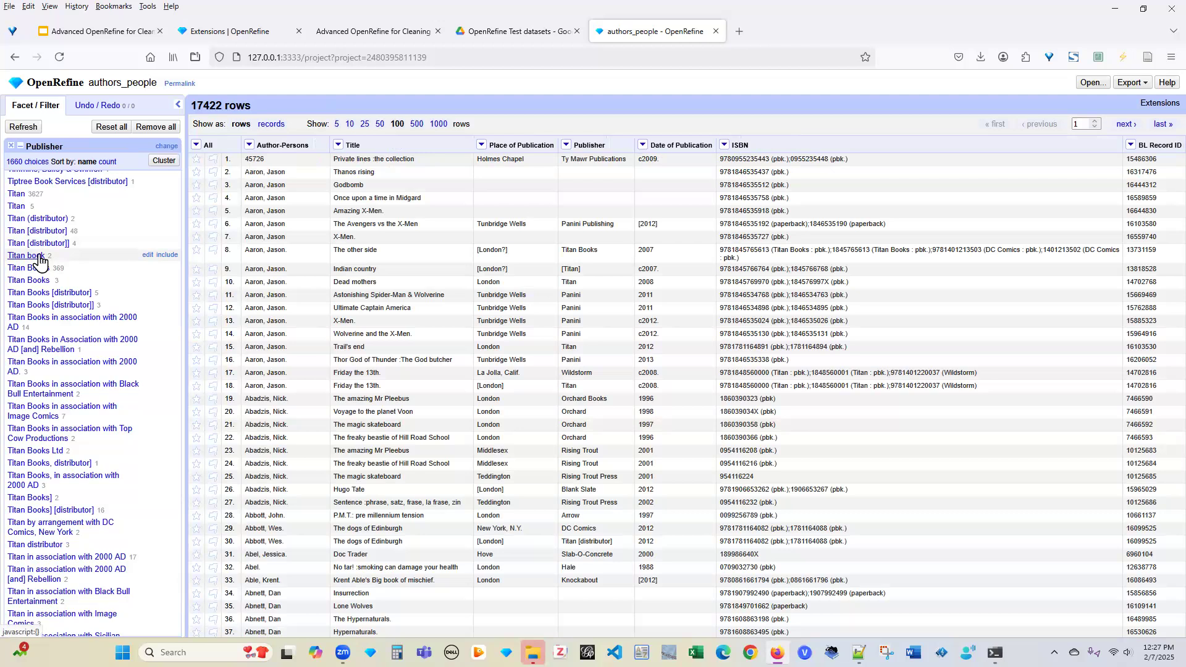
# Rename the 'Titan book' facet value to 'Titan Books', giving 371 rows
pyautogui.click(145, 256)
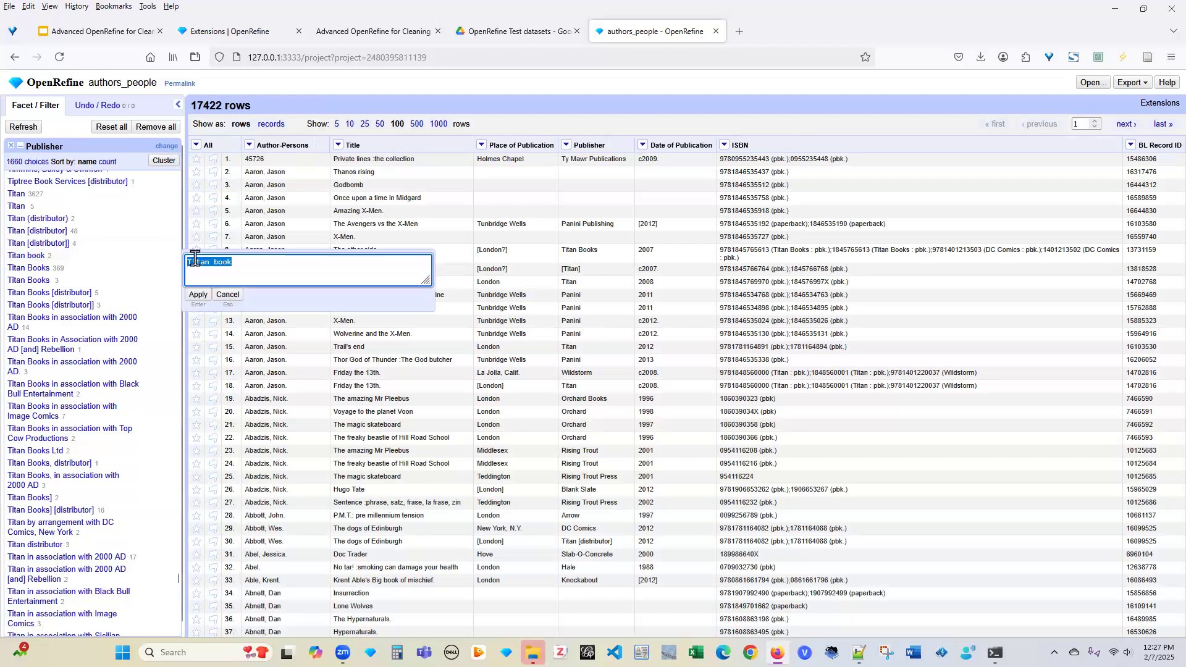
pyautogui.click(251, 263)
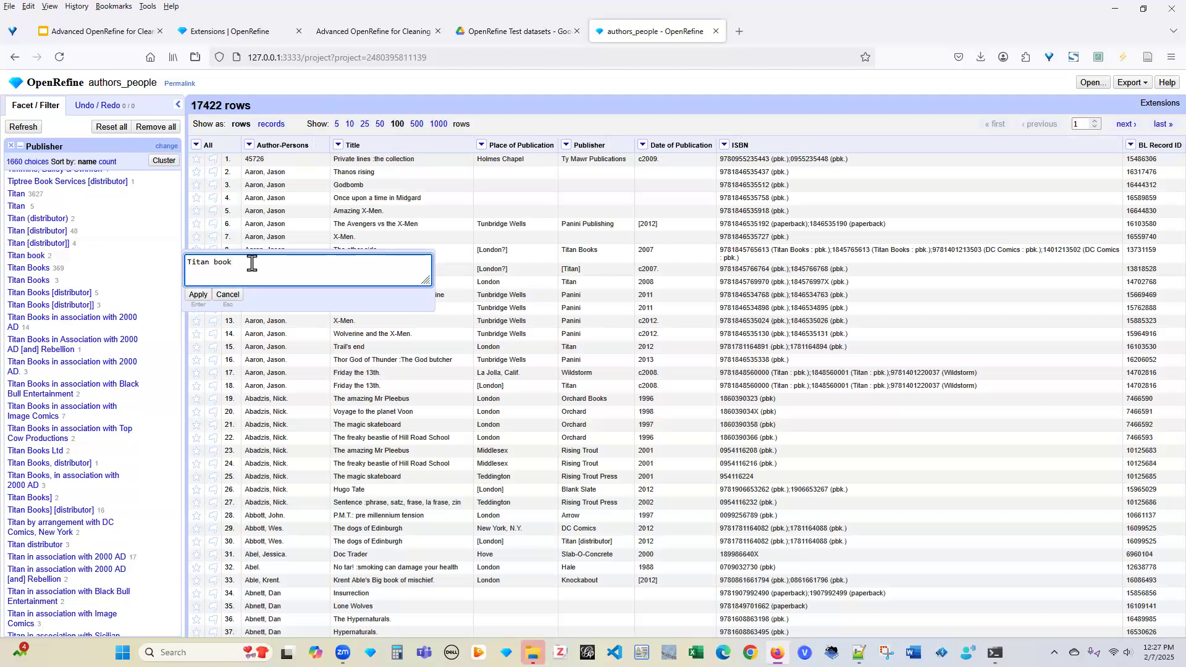
pyautogui.press('BackSpace')
pyautogui.press('BackSpace')
pyautogui.press('BackSpace')
pyautogui.press('BackSpace')
pyautogui.write('Books')
pyautogui.click(197, 295)
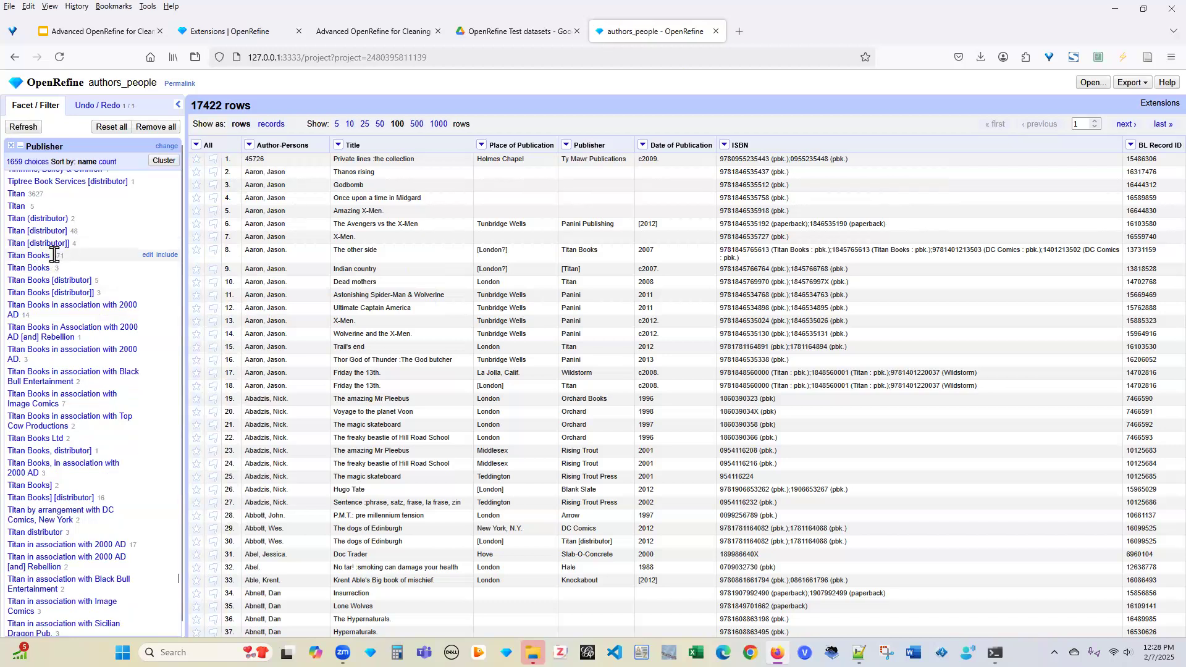
# Remove the trailing space from the 3-row 'Titan Books ' variant, merging it into Titan Books
pyautogui.click(148, 255)
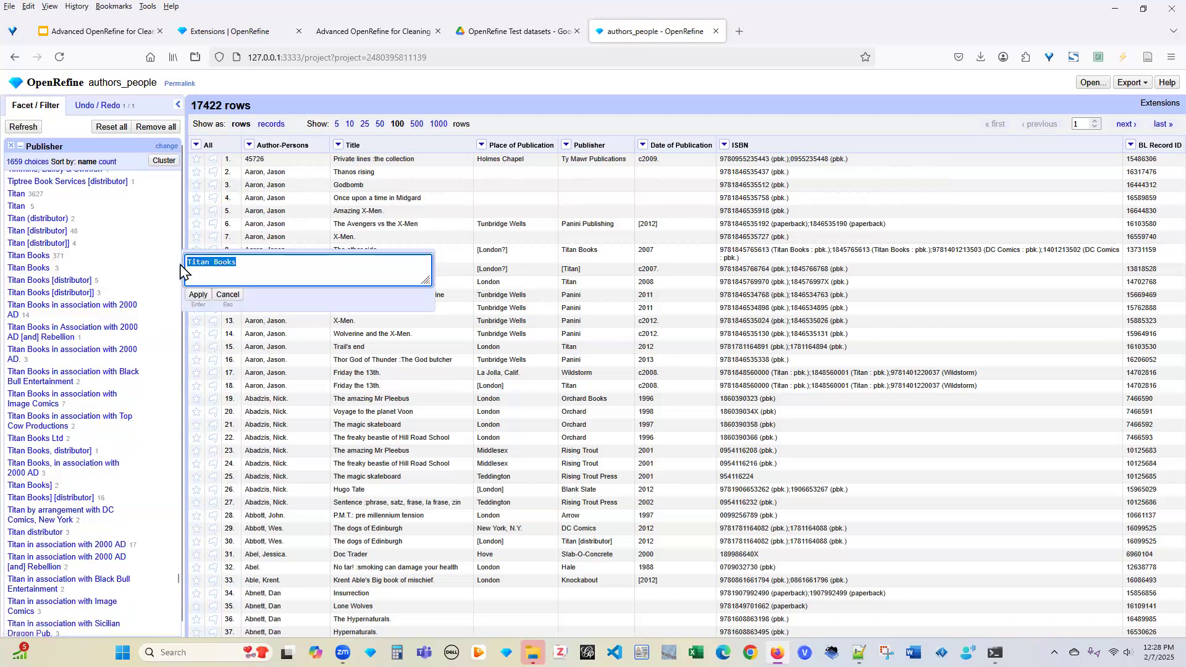
pyautogui.click(228, 295)
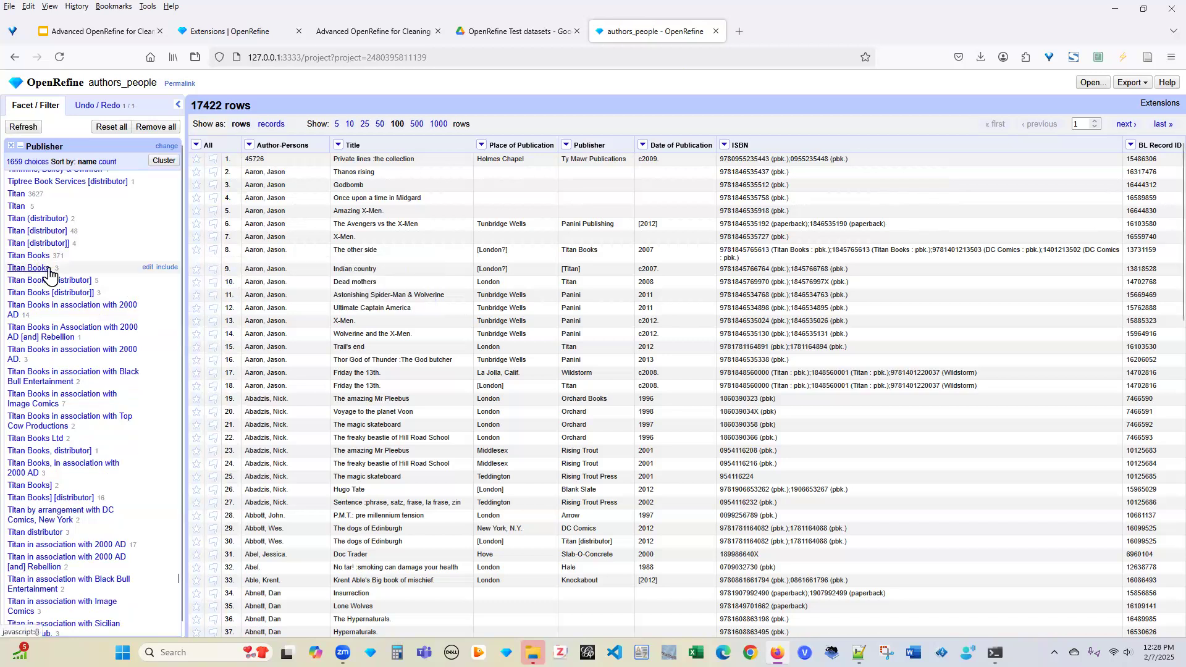
pyautogui.click(147, 268)
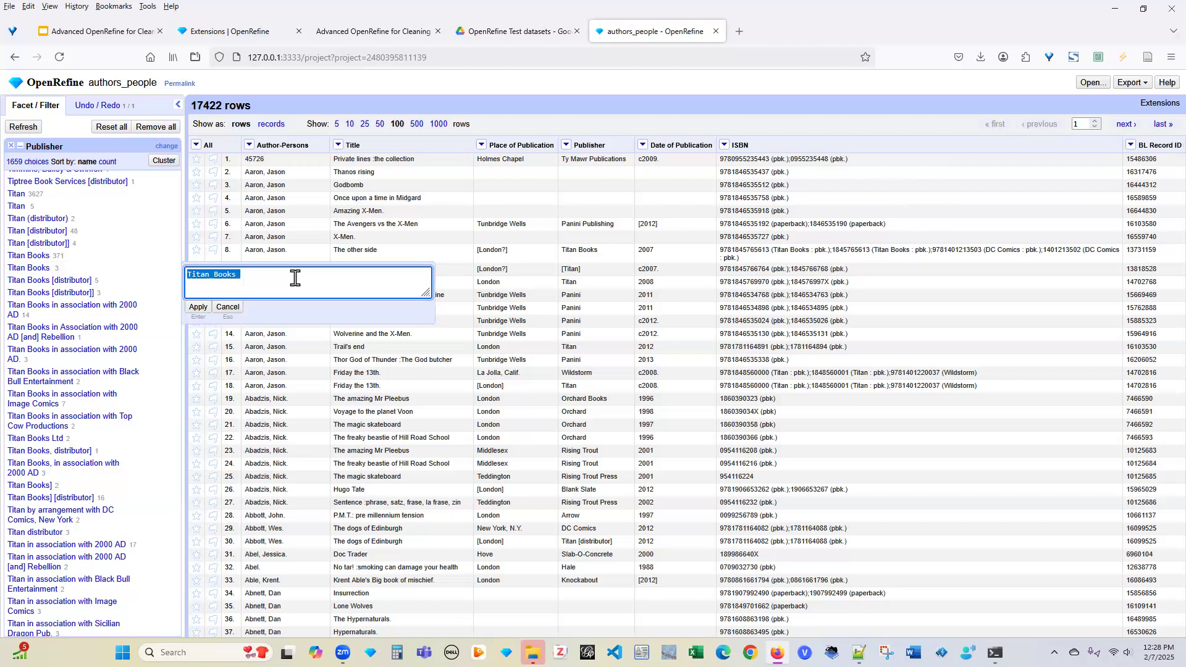
pyautogui.click(237, 284)
pyautogui.press('BackSpace')
pyautogui.click(198, 307)
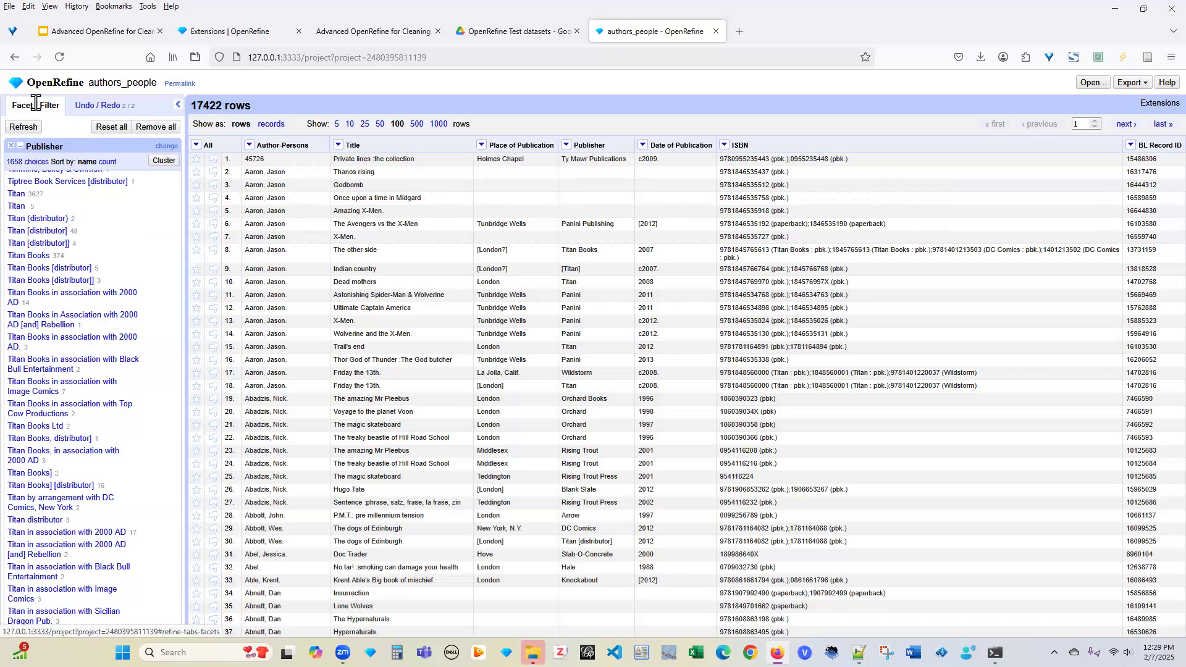
# Undo and redo the second Publisher mass edit in the history, then bring up export formats
pyautogui.click(95, 105)
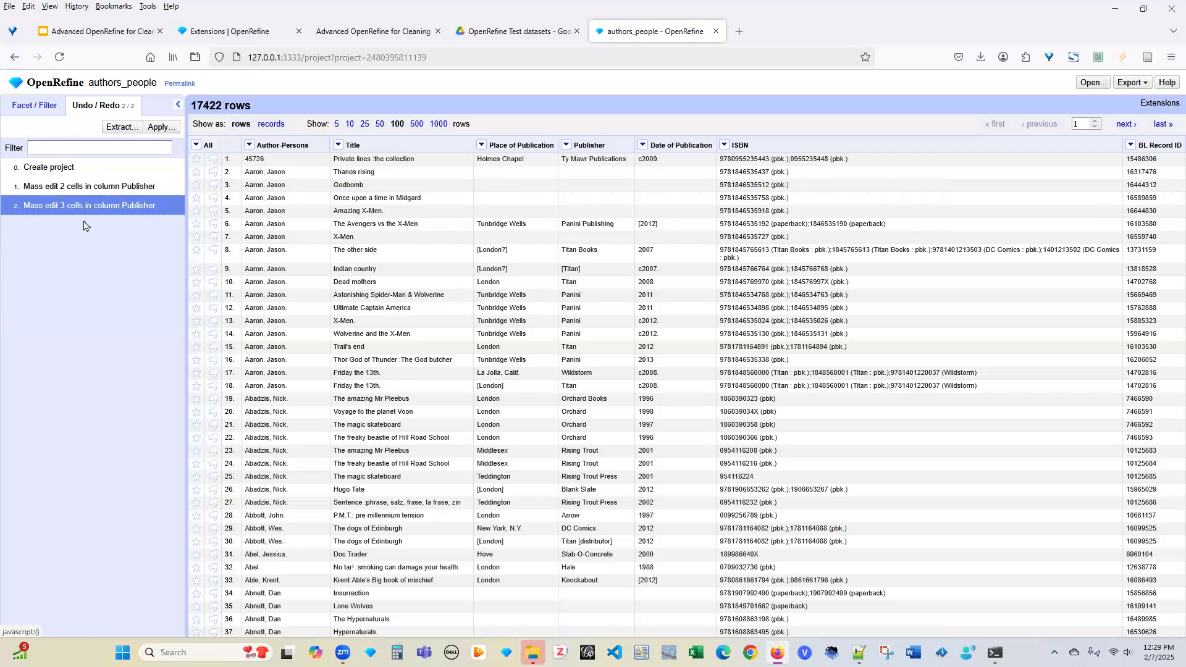
pyautogui.click(89, 187)
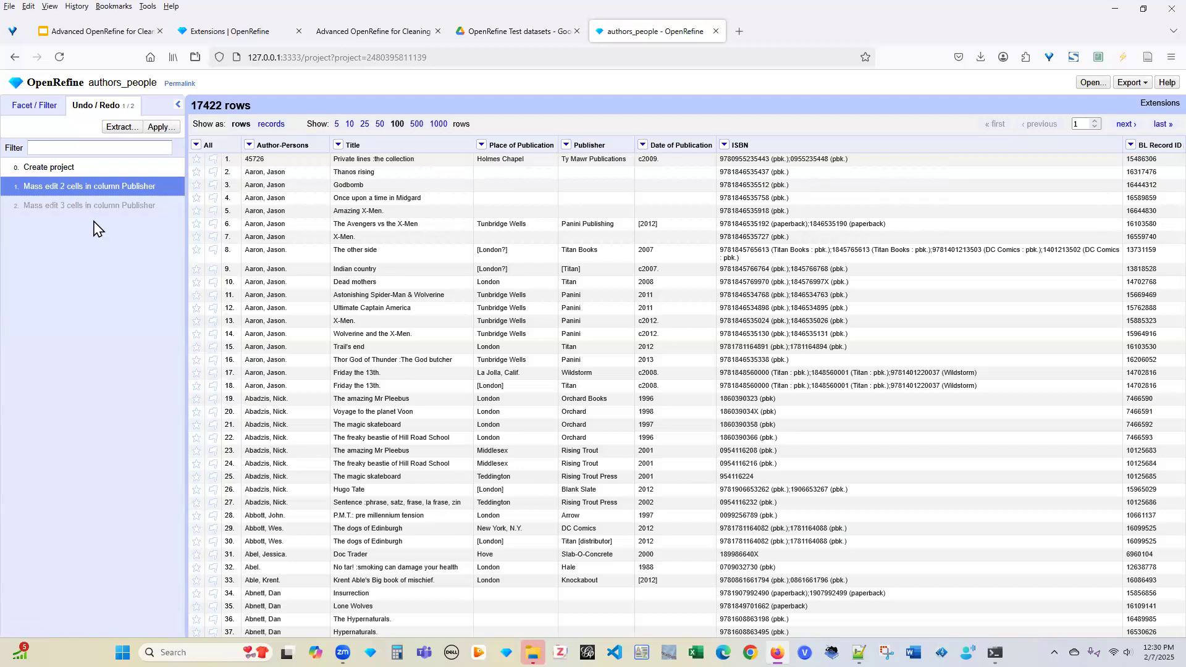
pyautogui.click(35, 108)
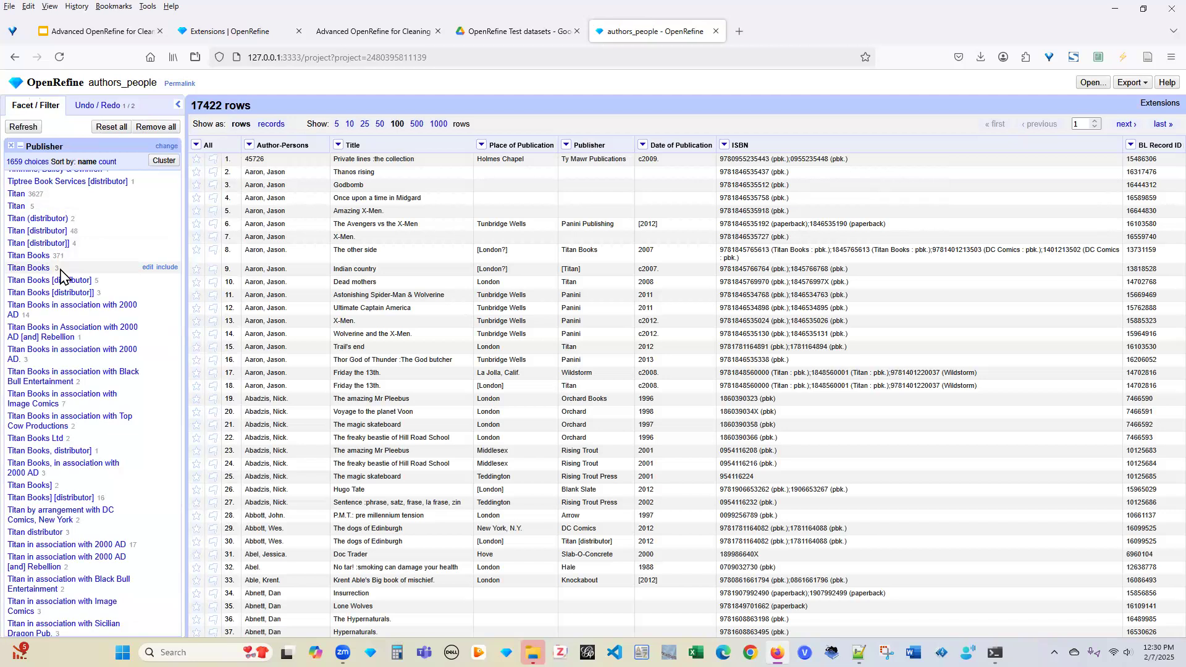
pyautogui.click(94, 106)
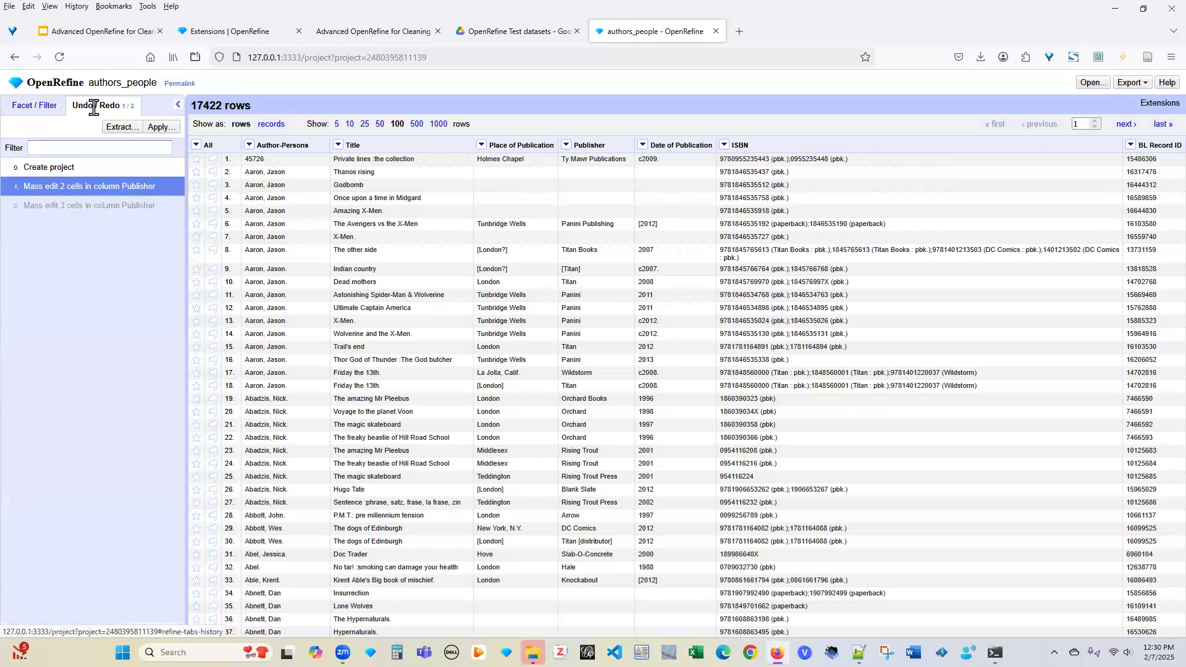
pyautogui.click(81, 205)
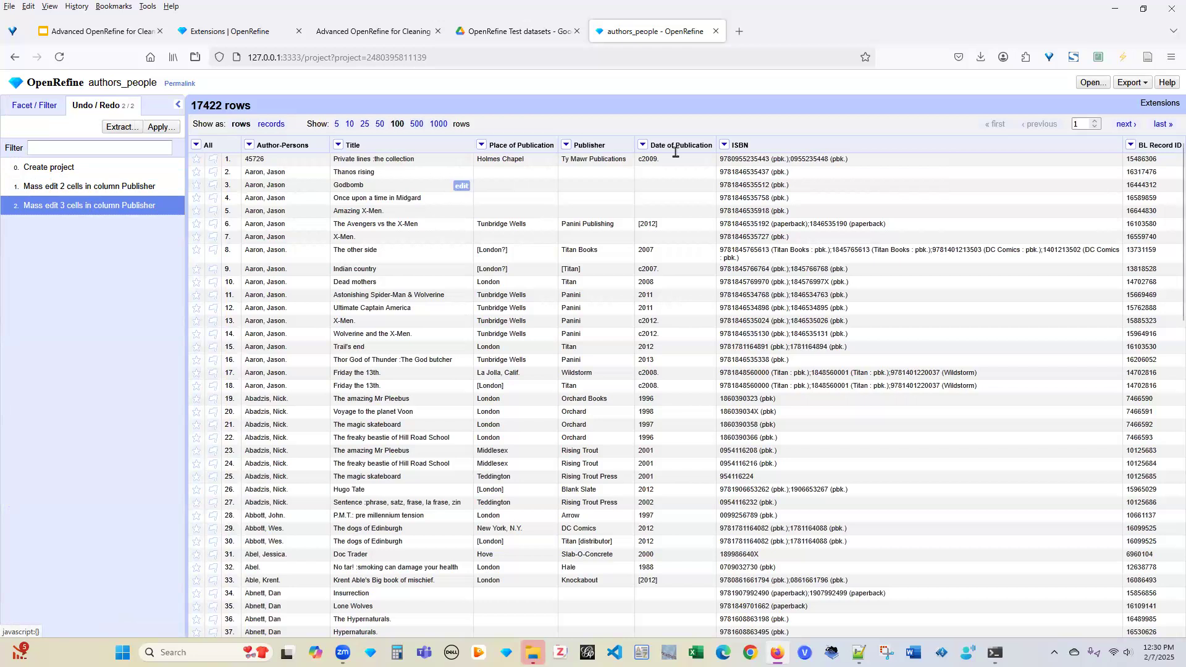
pyautogui.click(1136, 84)
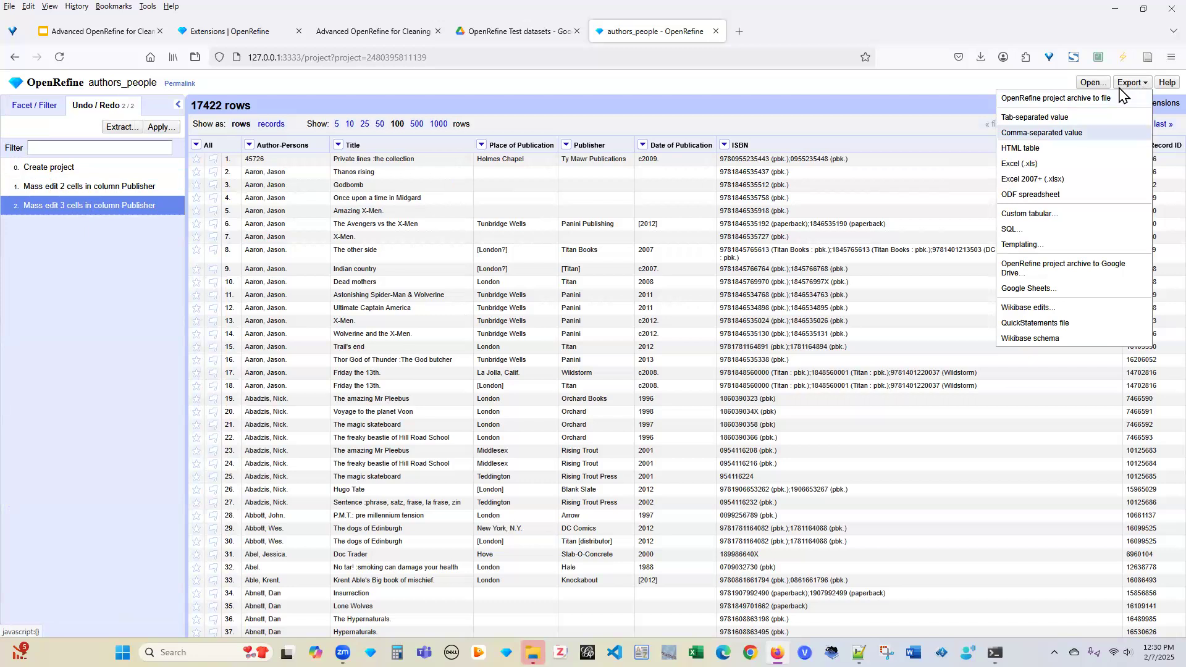
# Export the authors_people project as comma-separated values and close the finished-downloads list
pyautogui.click(1041, 132)
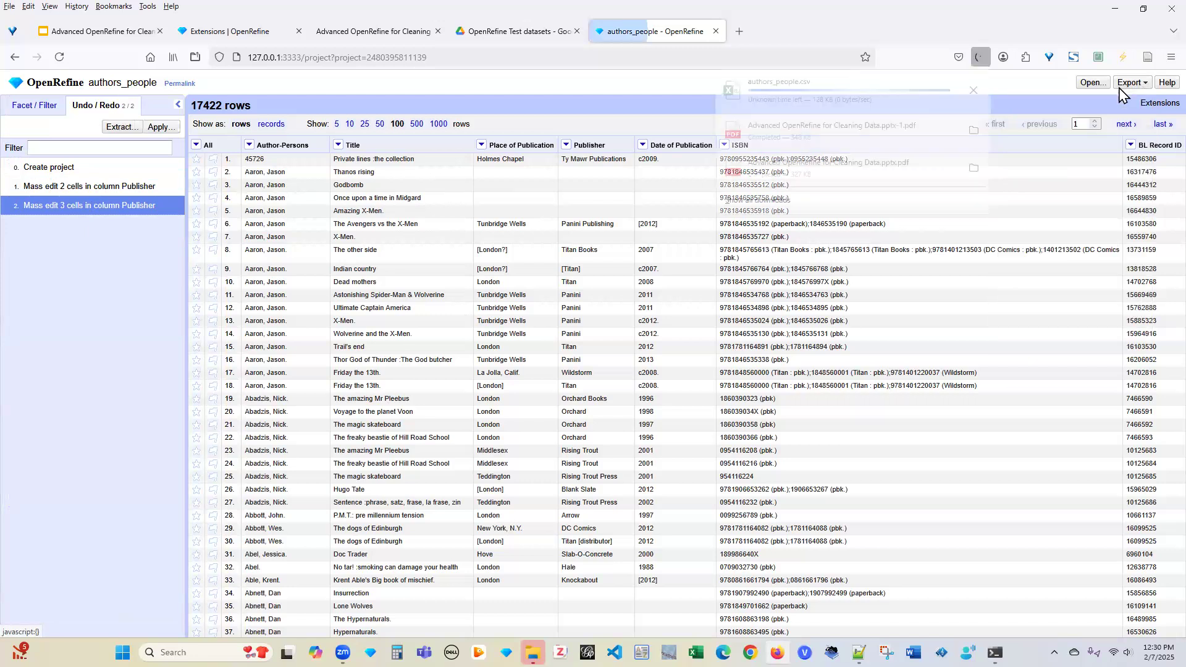
pyautogui.click(1005, 164)
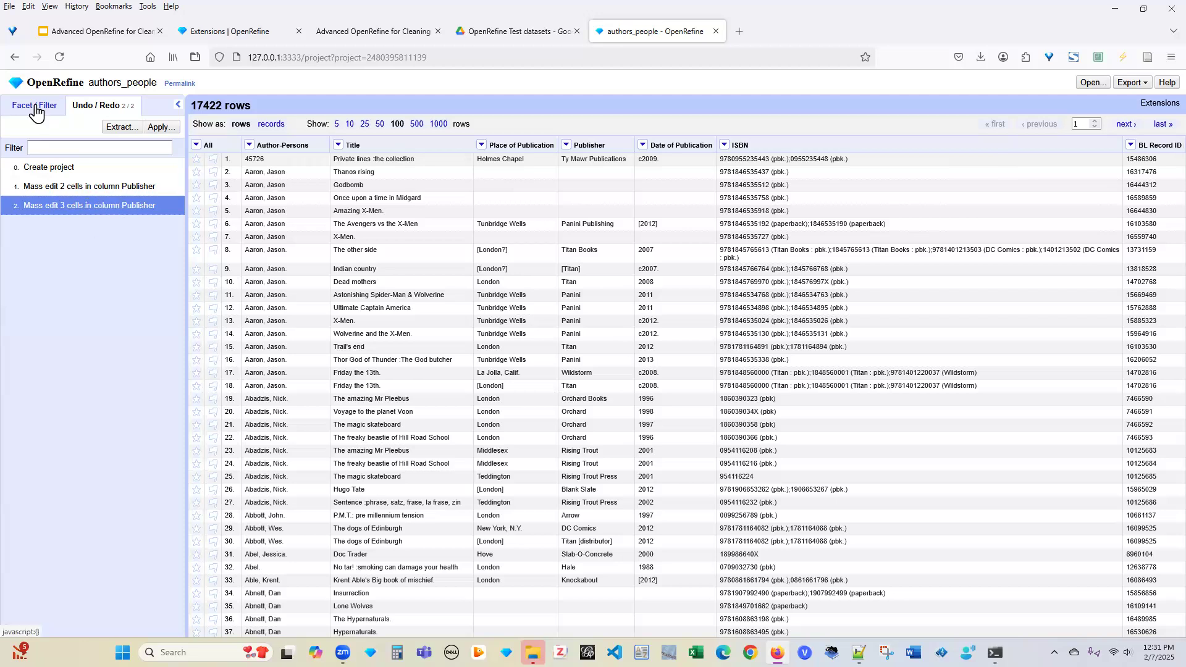
# Close the Publisher facet and add an empty text filter on the Publisher column
pyautogui.click(35, 104)
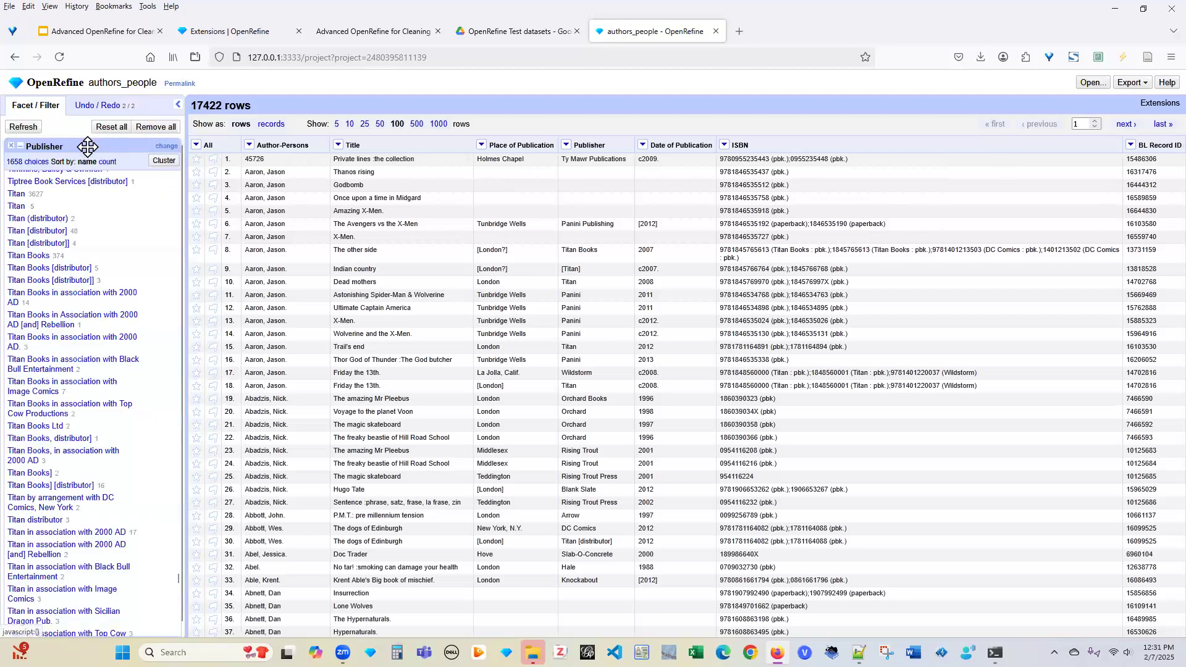
pyautogui.click(13, 148)
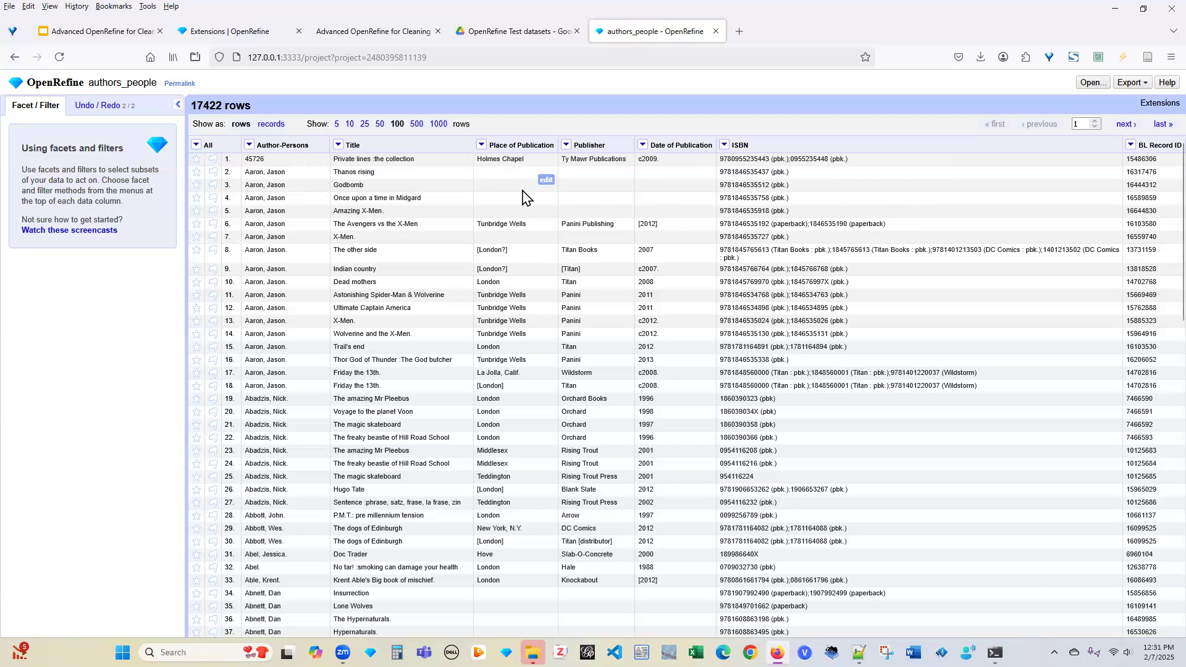
pyautogui.click(566, 146)
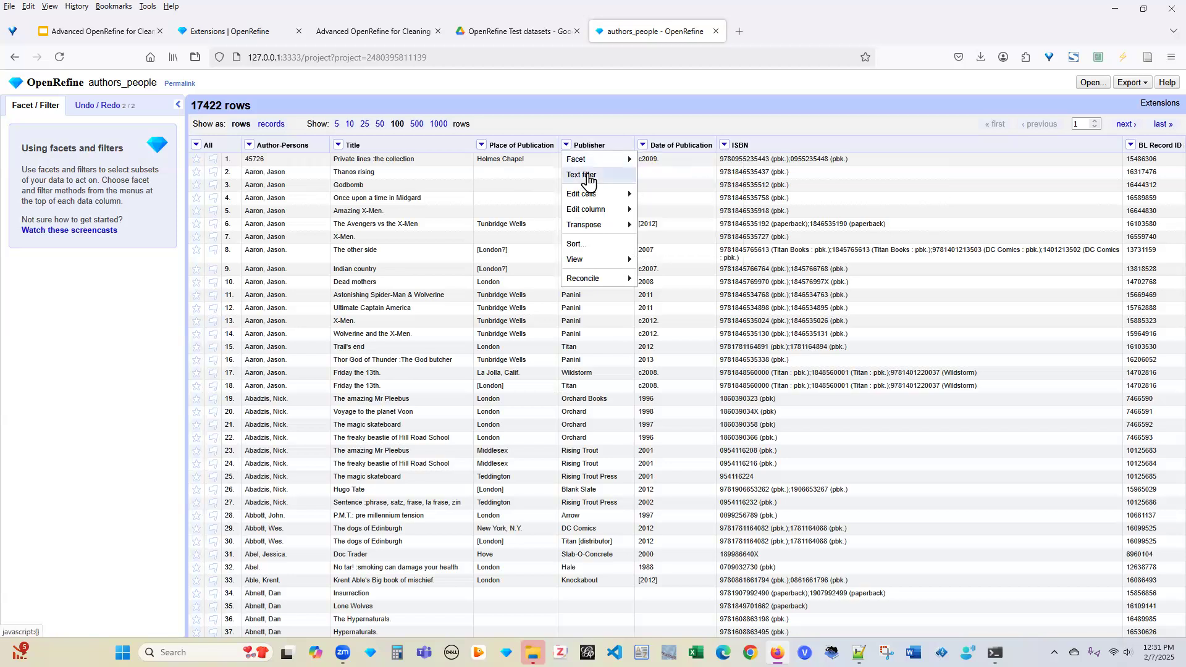
pyautogui.click(586, 176)
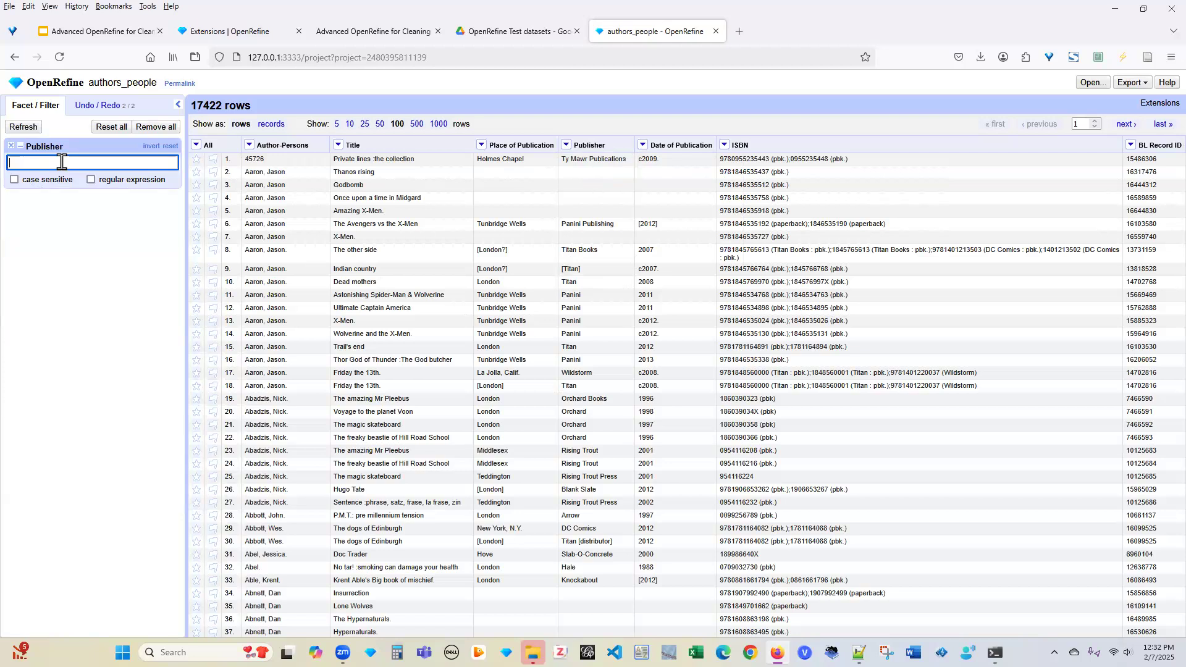
# Filter Publisher for 'titan', toggling case sensitivity on and off, leaving 4684 rows
pyautogui.write('titan')
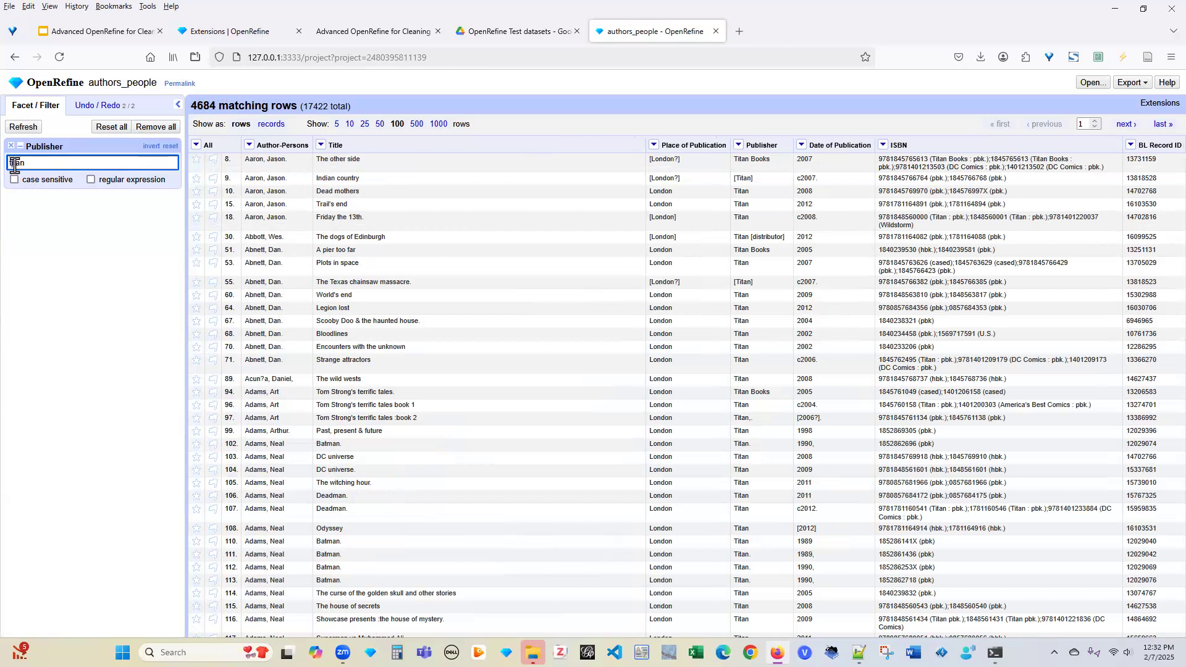
pyautogui.press('BackSpace')
pyautogui.press('BackSpace')
pyautogui.write('Ti')
pyautogui.write('t')
pyautogui.press('Delete')
pyautogui.click(13, 180)
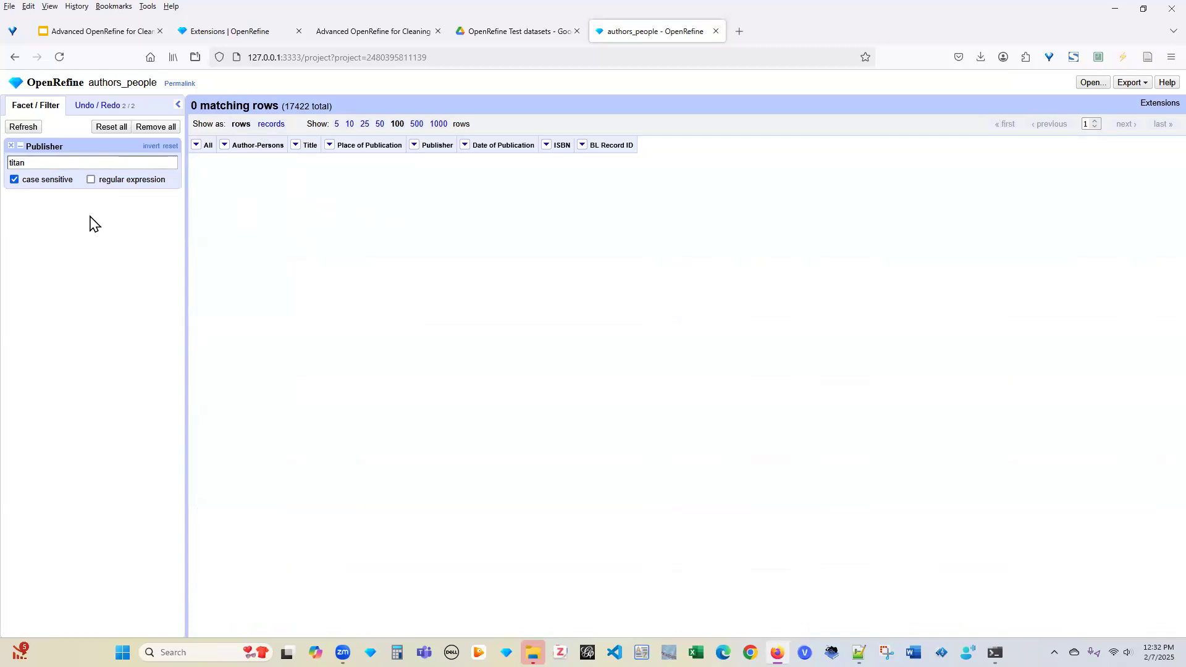
pyautogui.click(14, 180)
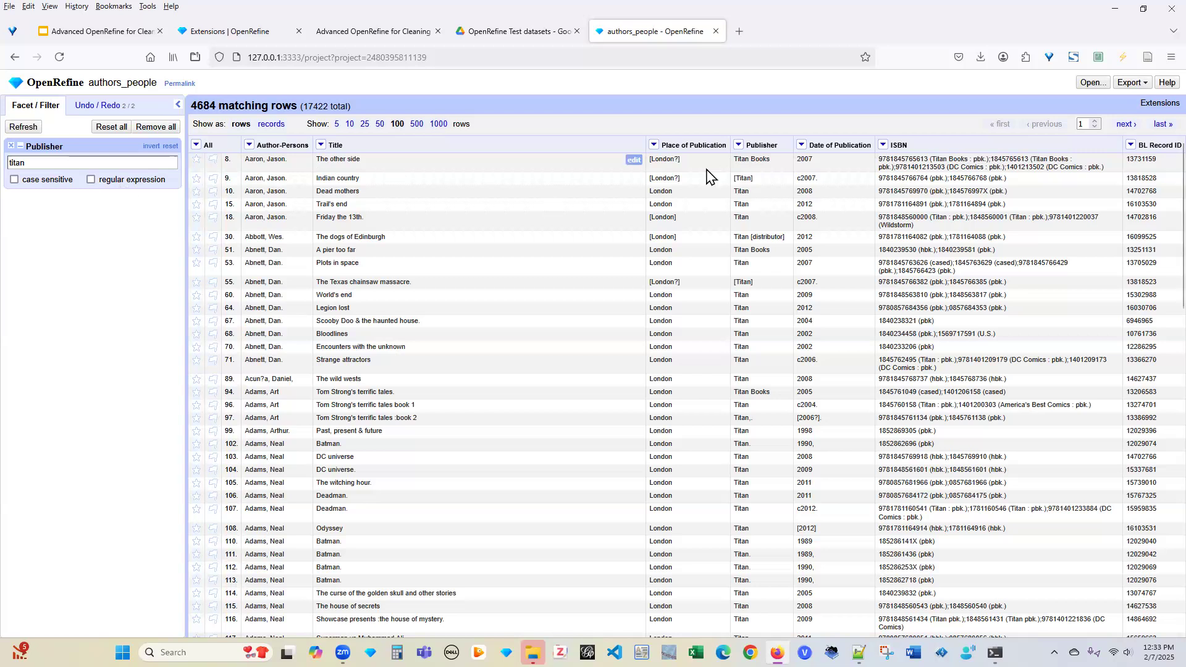
pyautogui.click(655, 150)
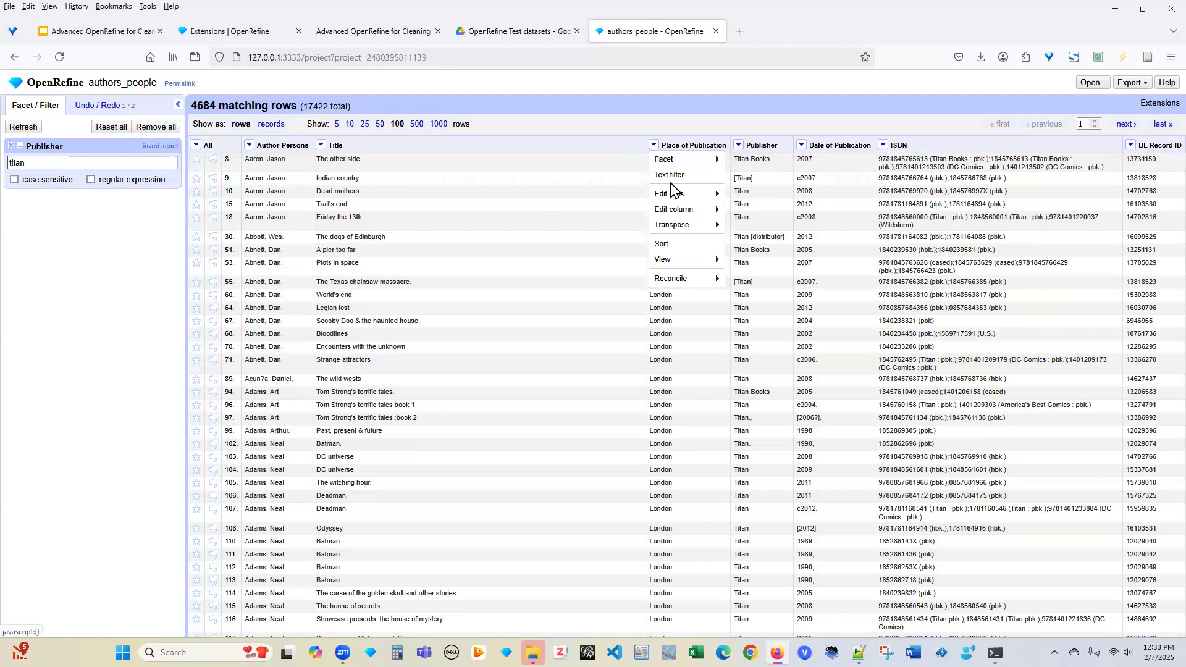
# Edit row 18's Place of Publication from [London] to London and apply to all identical cells
pyautogui.moveTo(673, 196)
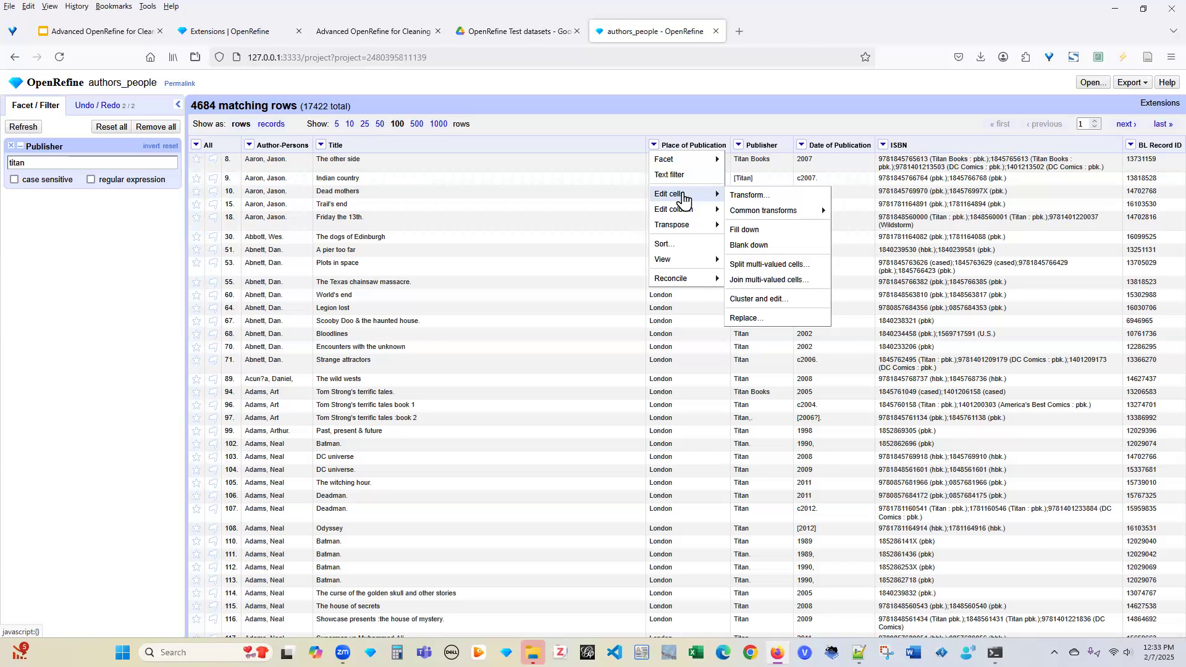
pyautogui.click(90, 227)
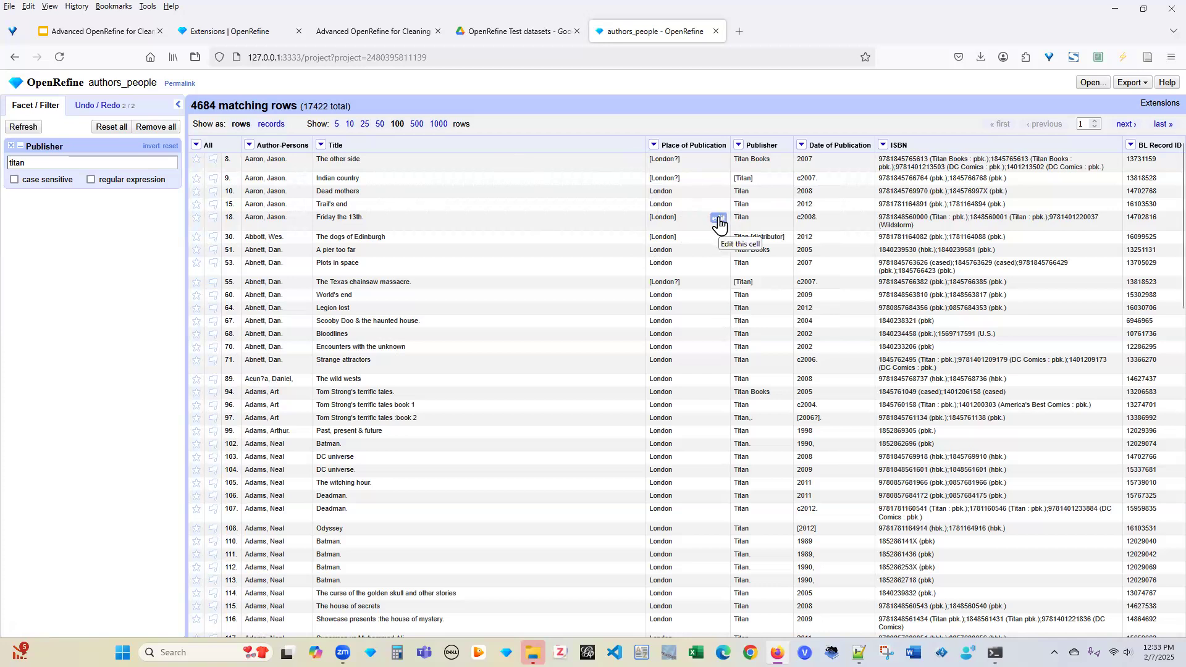
pyautogui.click(719, 220)
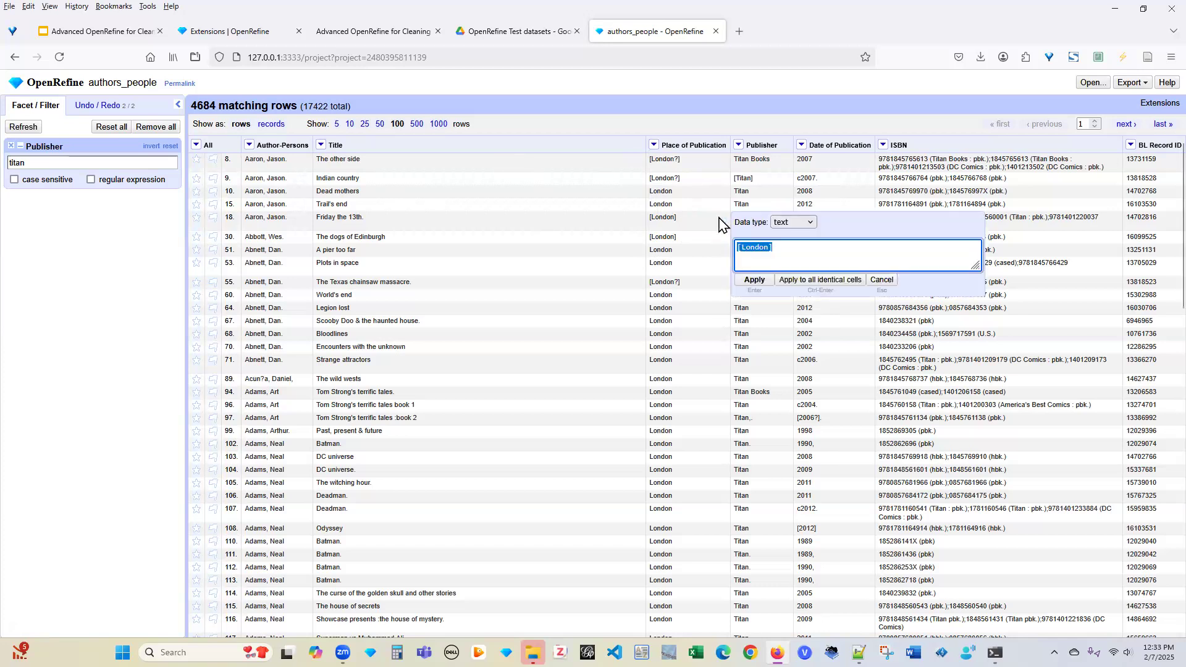
pyautogui.click(786, 245)
pyautogui.press('BackSpace')
pyautogui.click(740, 247)
pyautogui.press('BackSpace')
pyautogui.click(811, 224)
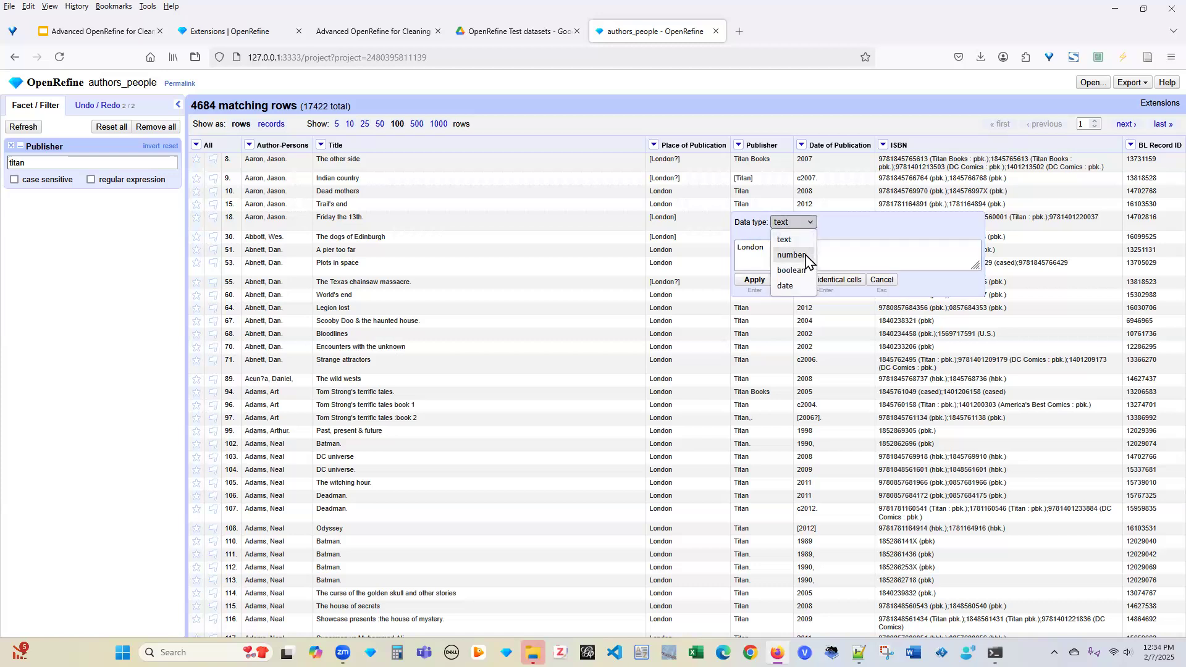
pyautogui.click(847, 226)
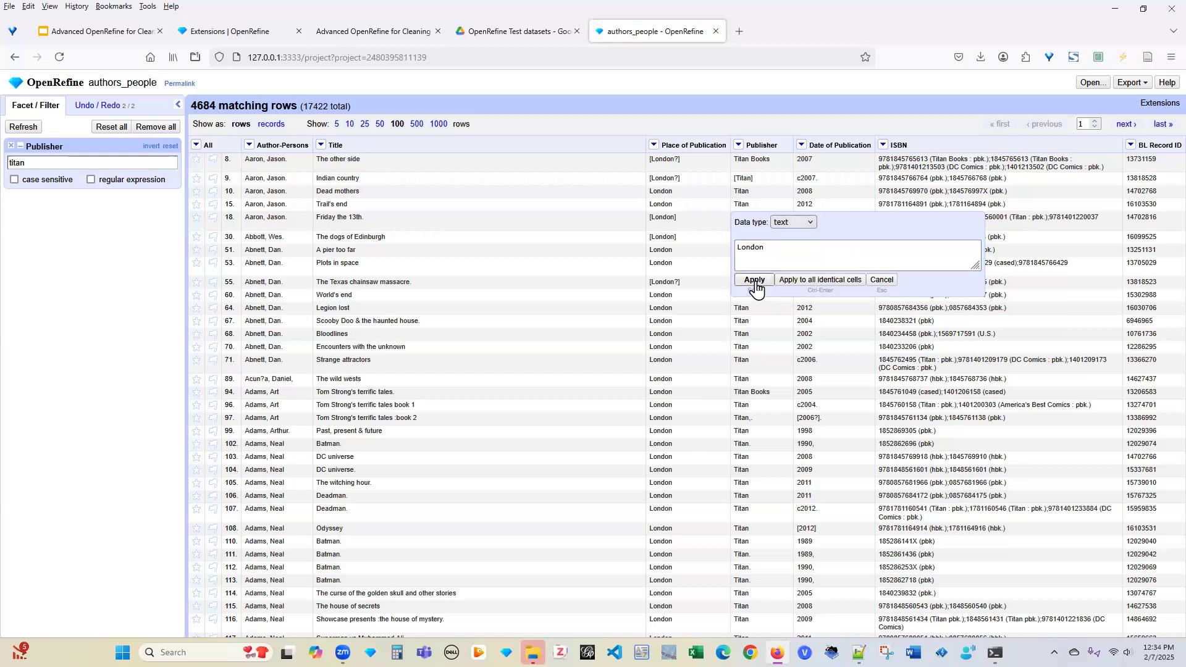
pyautogui.click(851, 285)
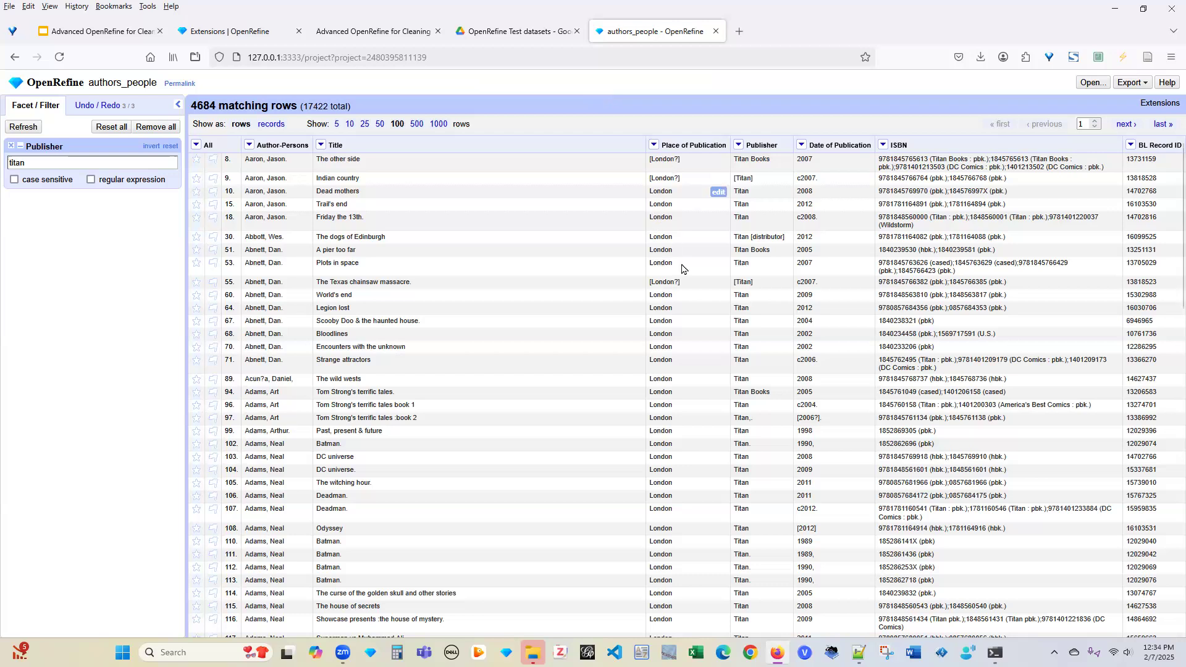
# Change row 55's [London?] to London and apply it to all identical cells
pyautogui.click(718, 282)
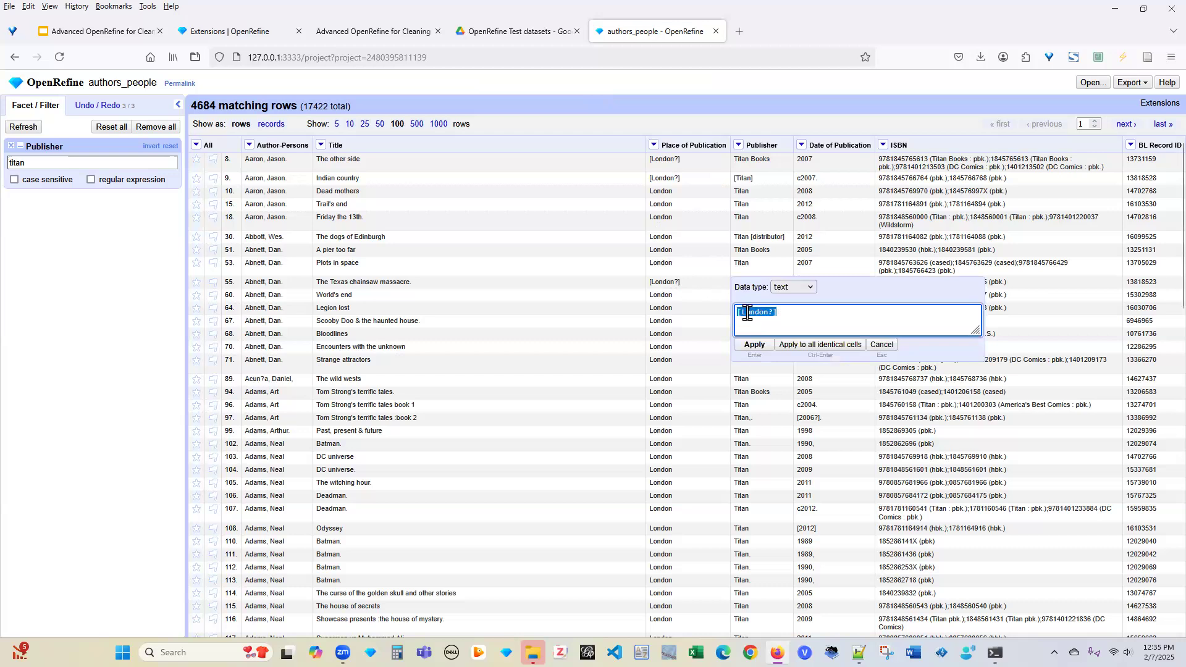
pyautogui.click(756, 311)
pyautogui.press('Home')
pyautogui.press('Delete')
pyautogui.press('End')
pyautogui.press('BackSpace')
pyautogui.click(815, 345)
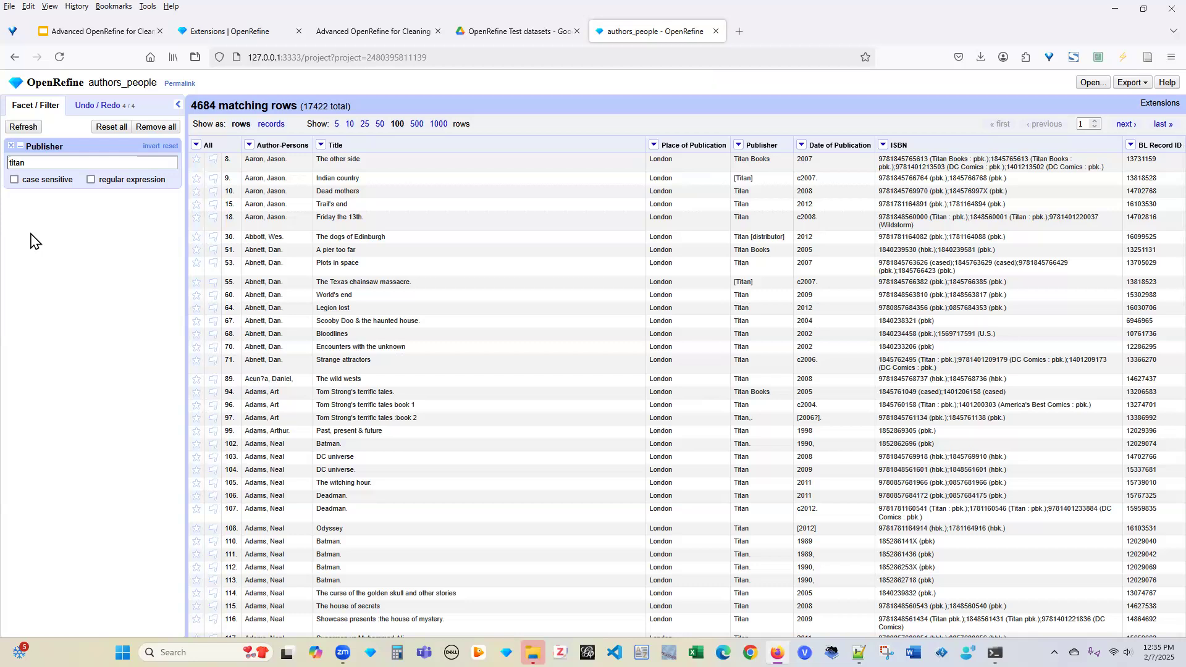
pyautogui.click(43, 161)
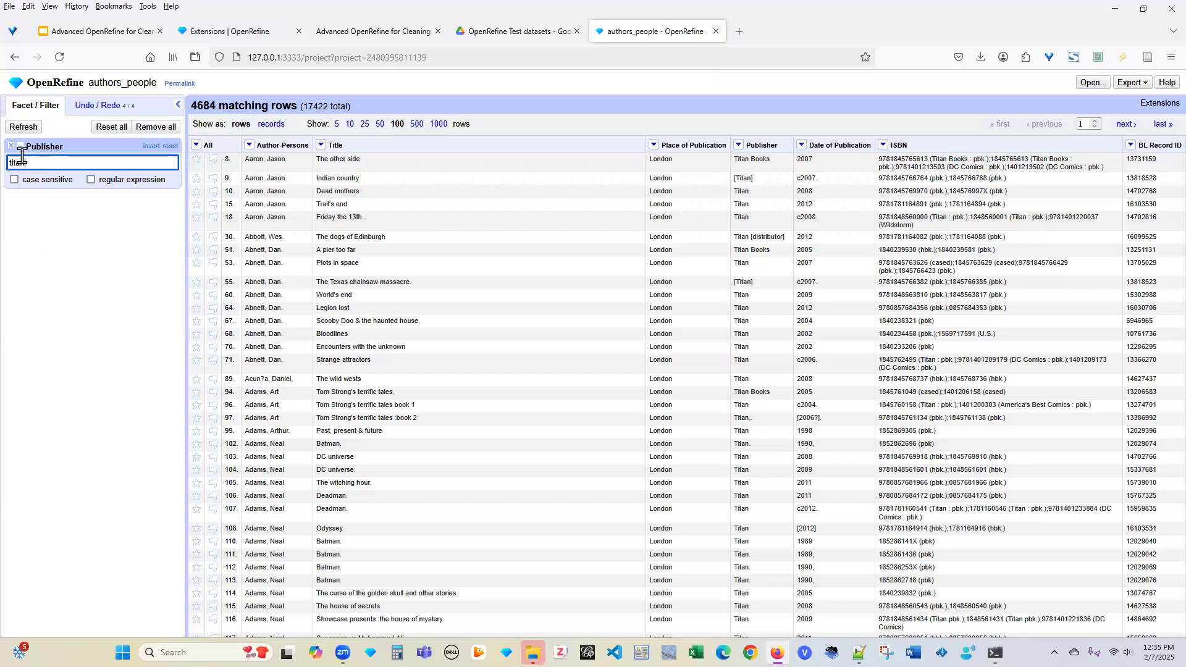
pyautogui.click(11, 146)
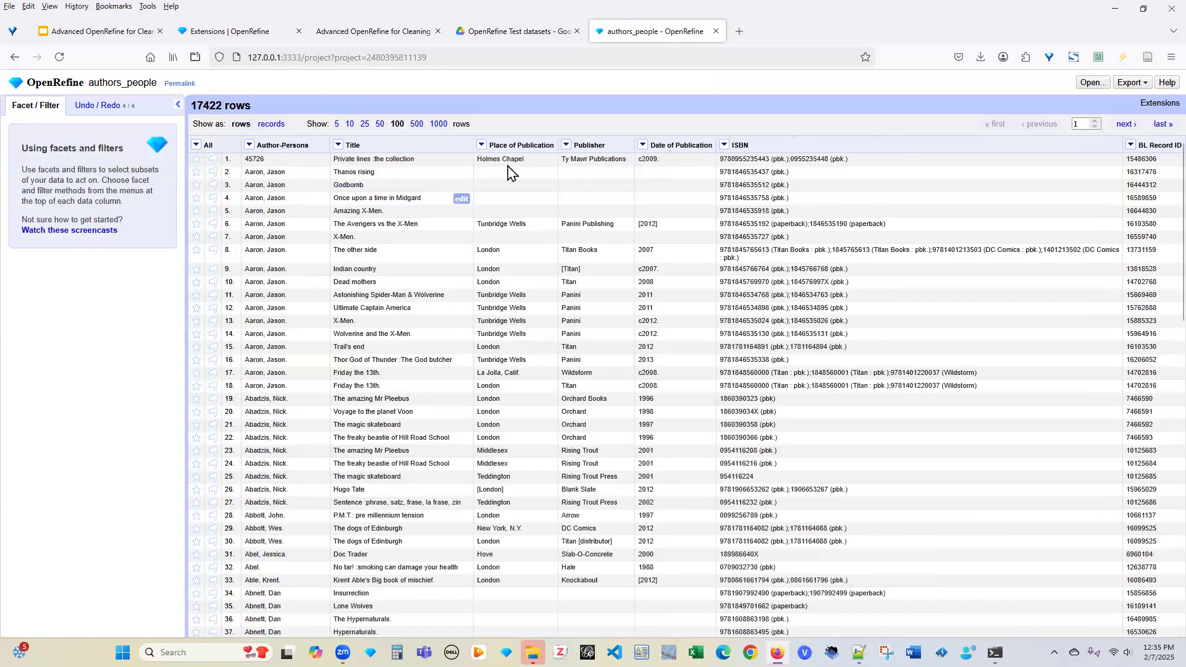
pyautogui.click(566, 146)
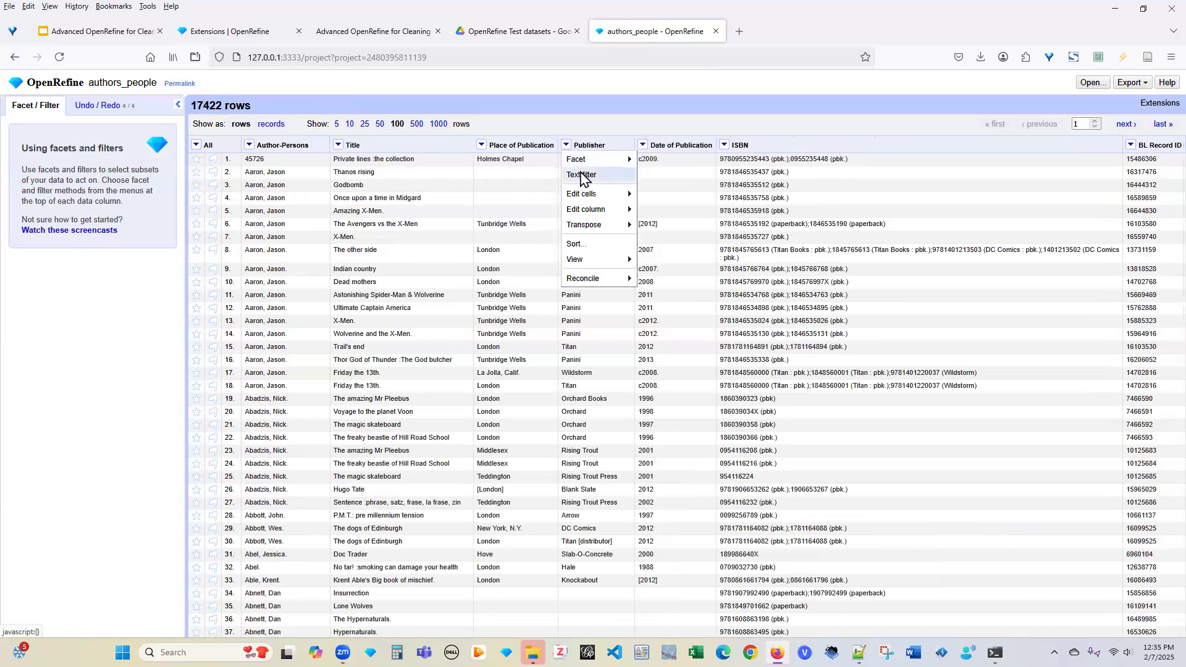
pyautogui.click(580, 176)
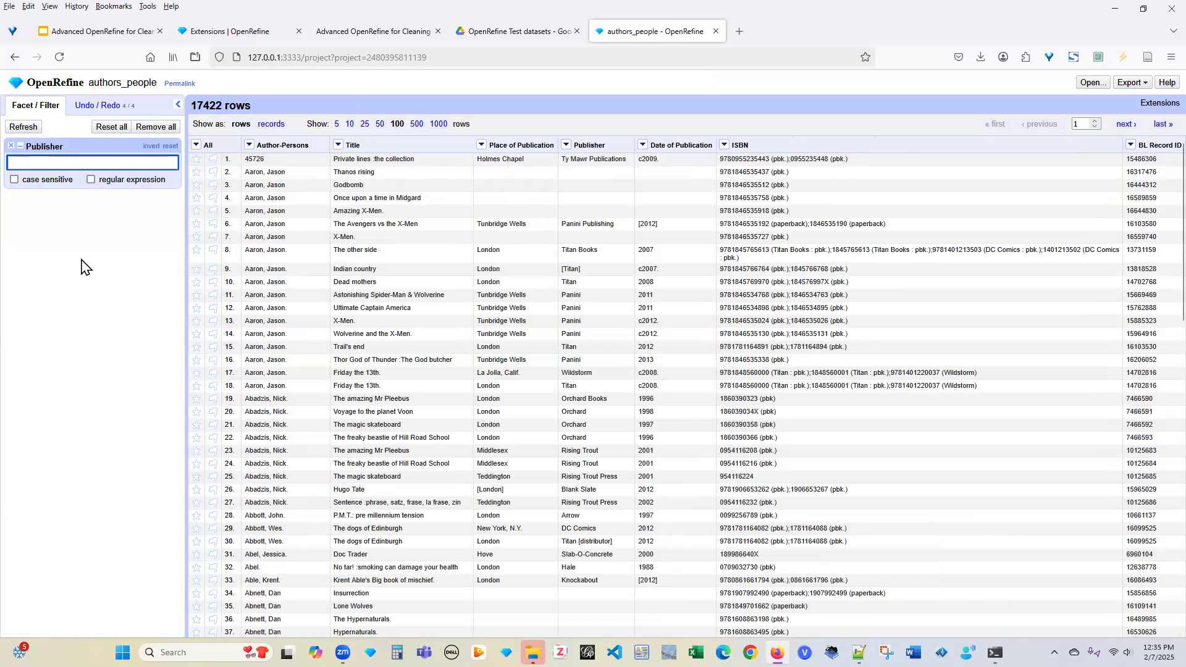
pyautogui.write('titan')
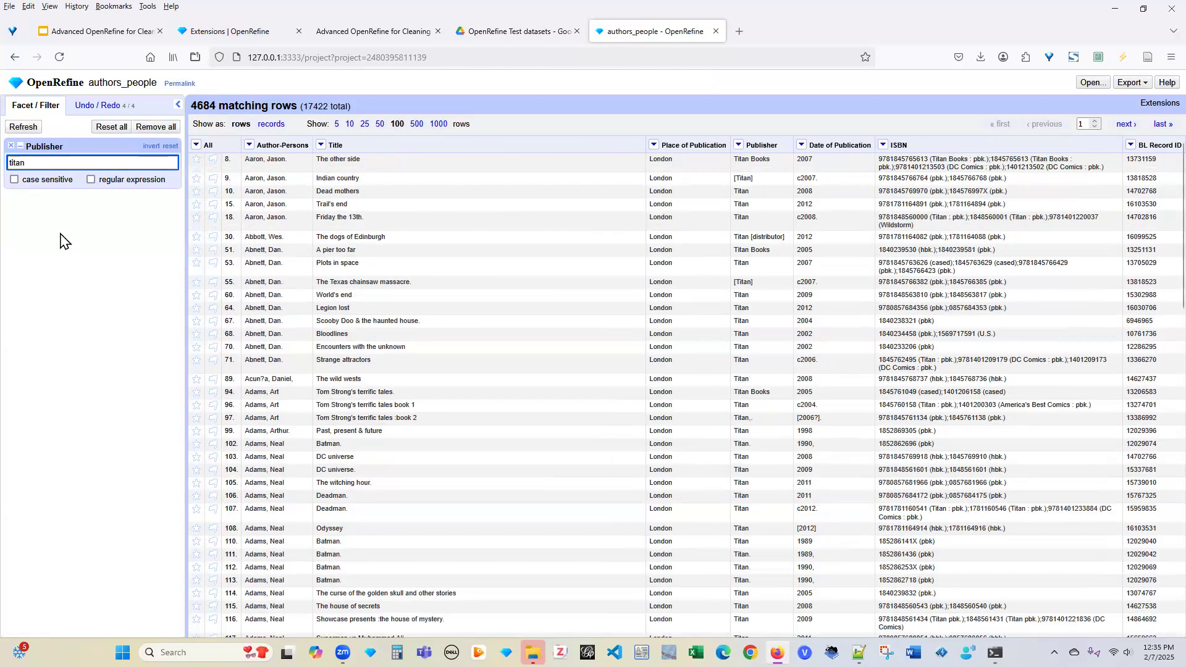
pyautogui.click(151, 153)
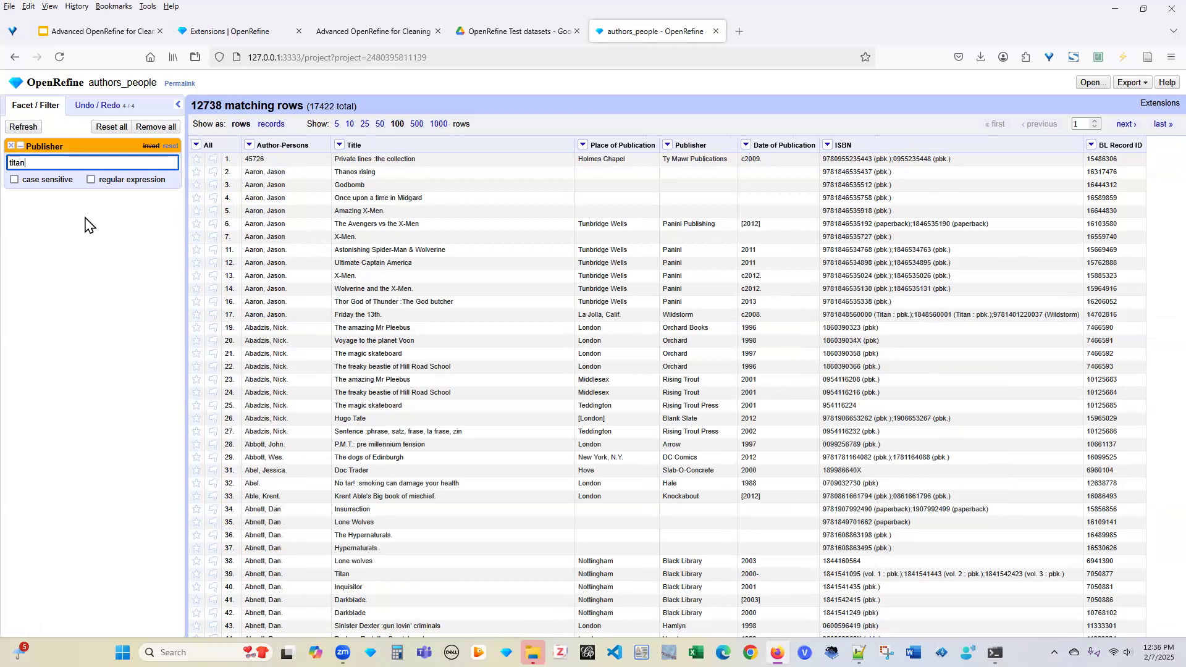
# Toggle the Publisher filter's invert on and off, then remove the Publisher filter
pyautogui.click(152, 147)
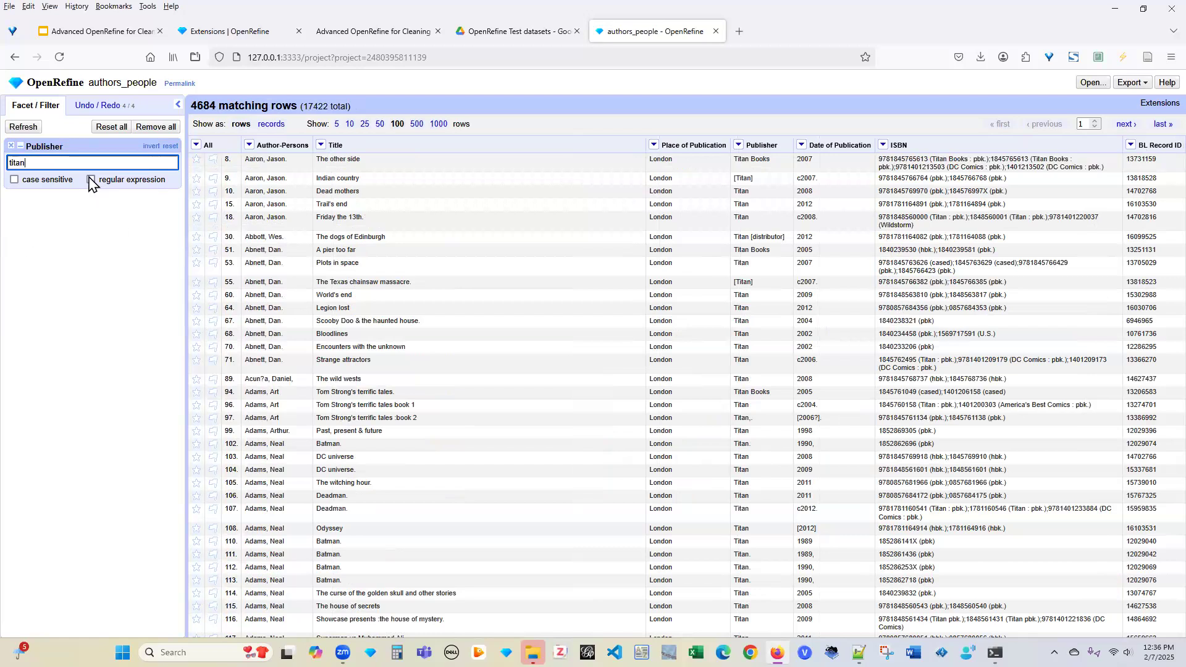
pyautogui.click(150, 146)
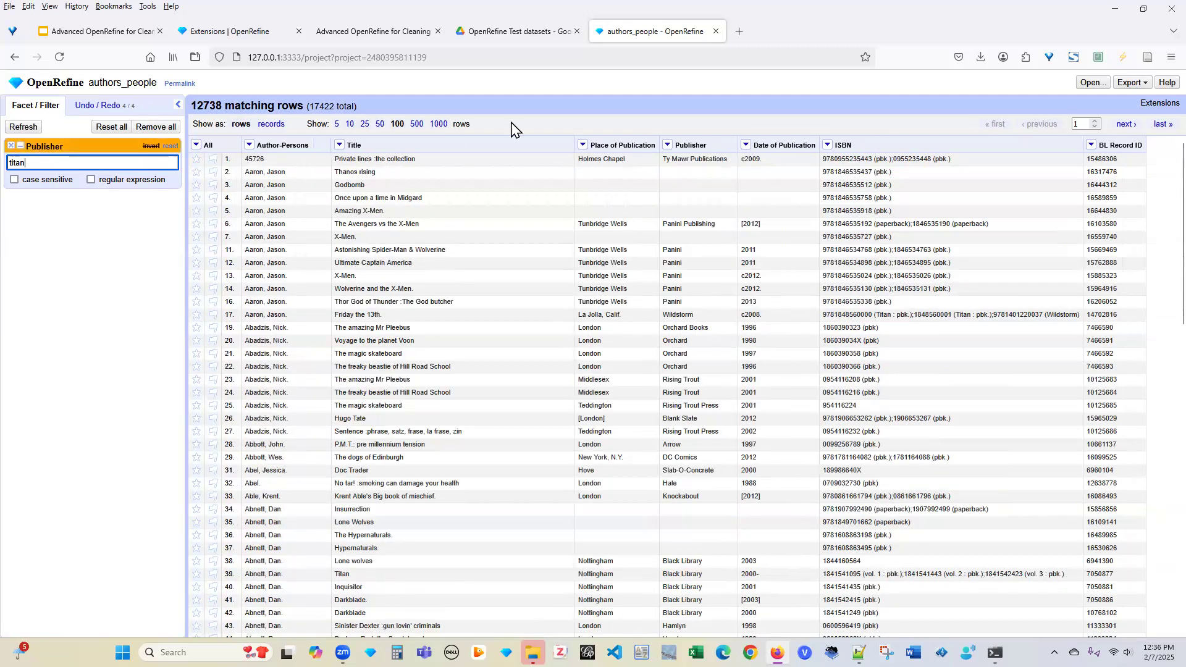
pyautogui.click(791, 313)
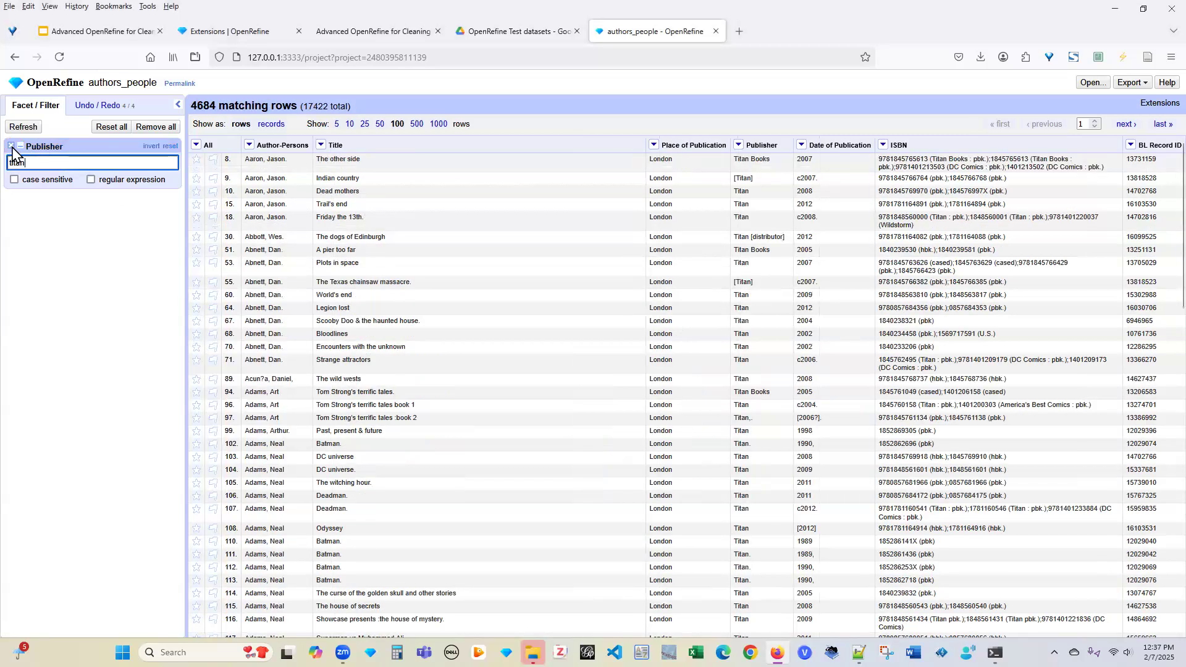
pyautogui.click(11, 146)
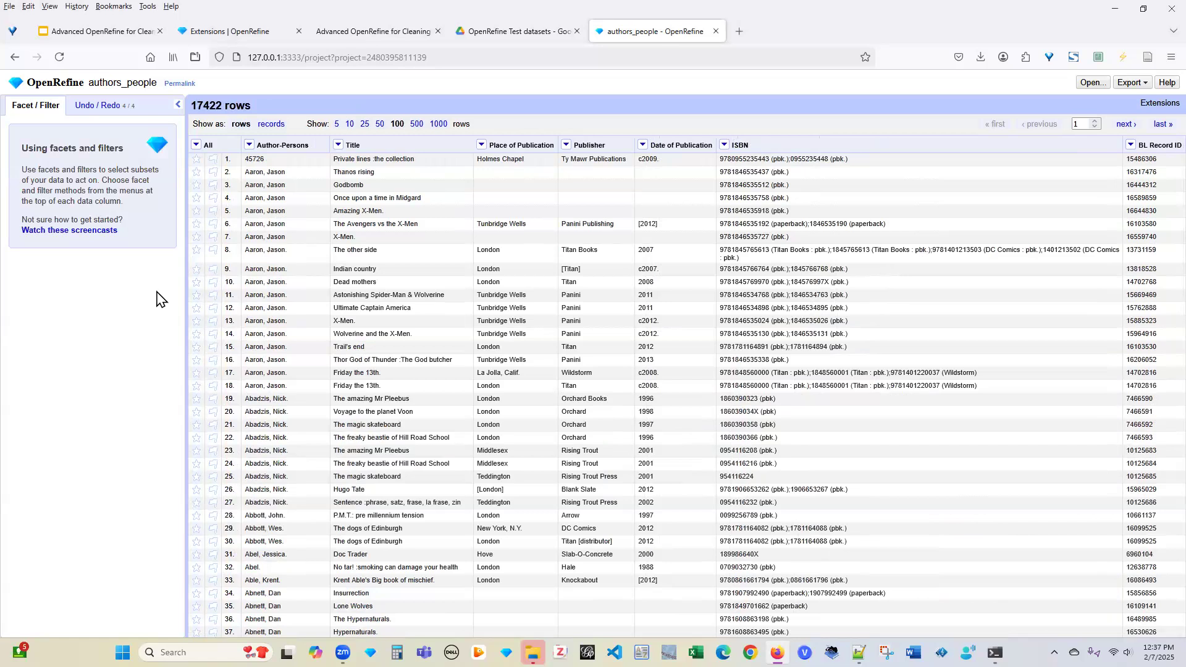
# Open Cluster and edit for Publisher, keeping the key collision method with Fingerprint keying
pyautogui.click(566, 146)
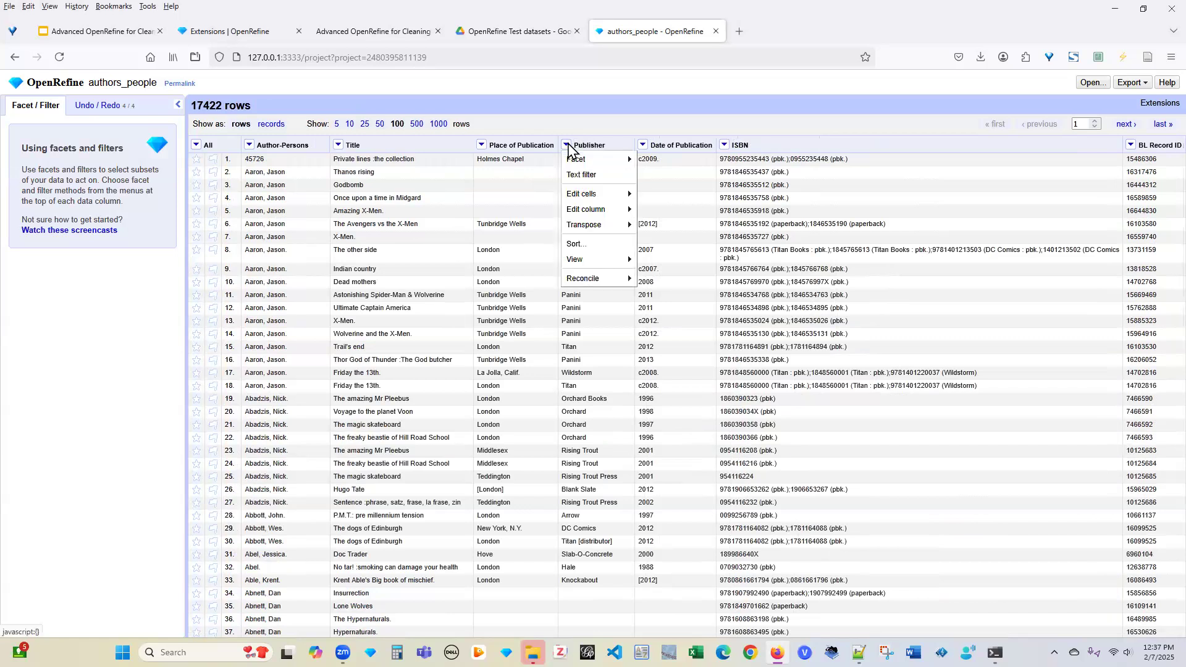
pyautogui.moveTo(626, 192)
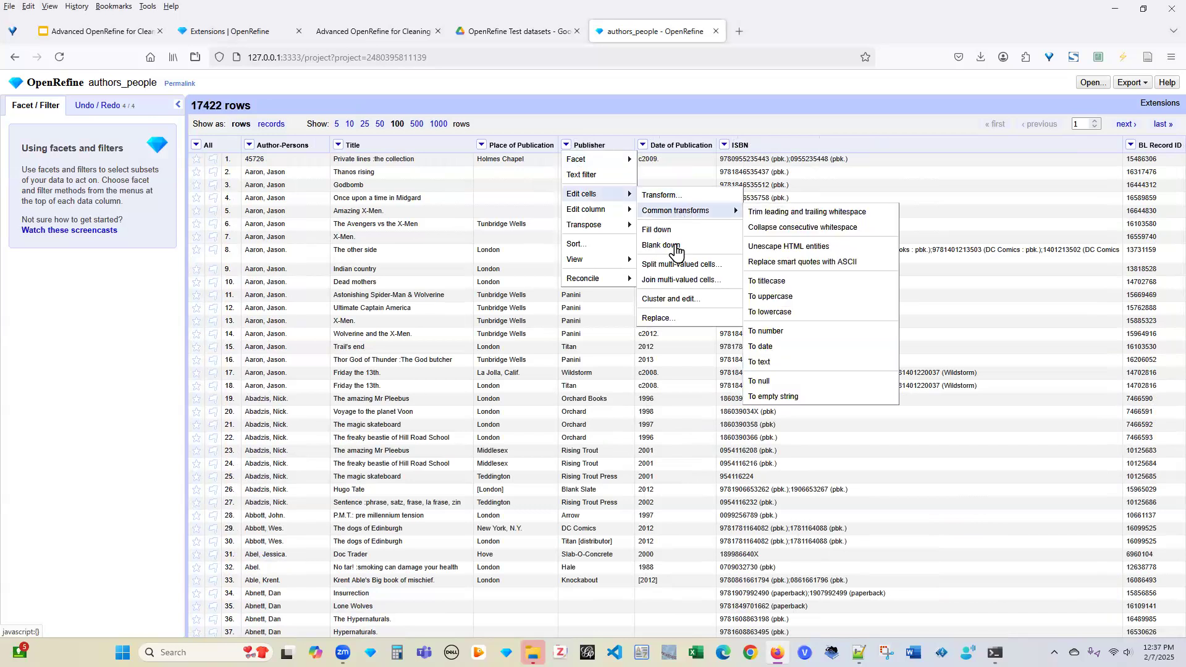
pyautogui.click(689, 303)
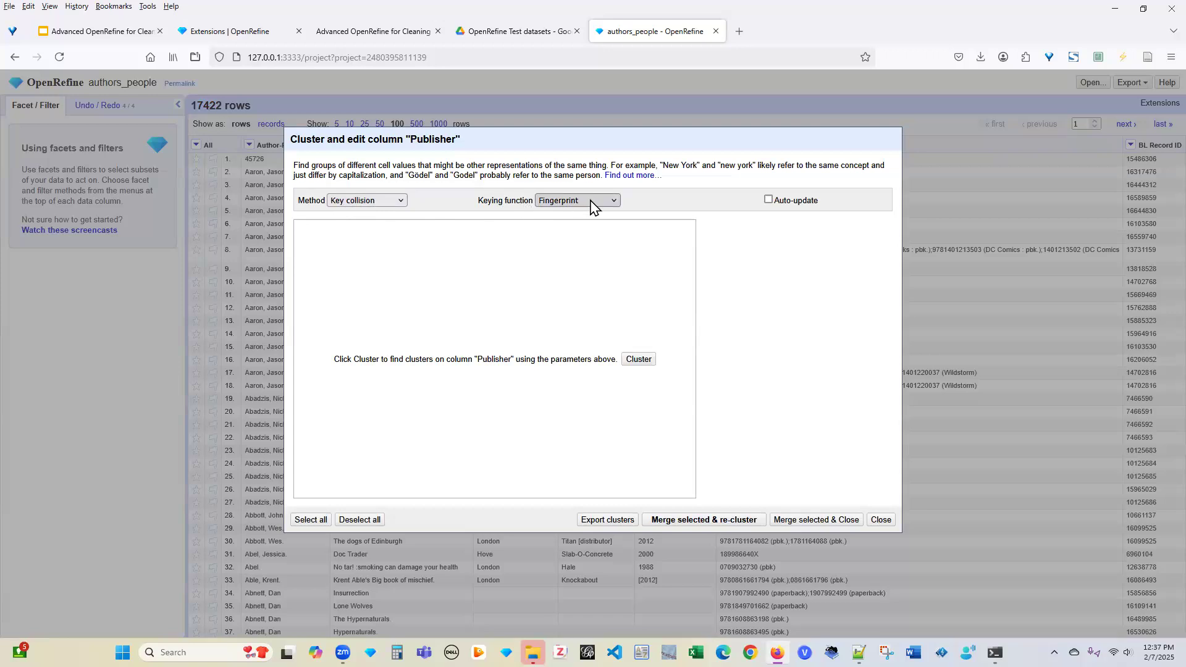
pyautogui.click(389, 201)
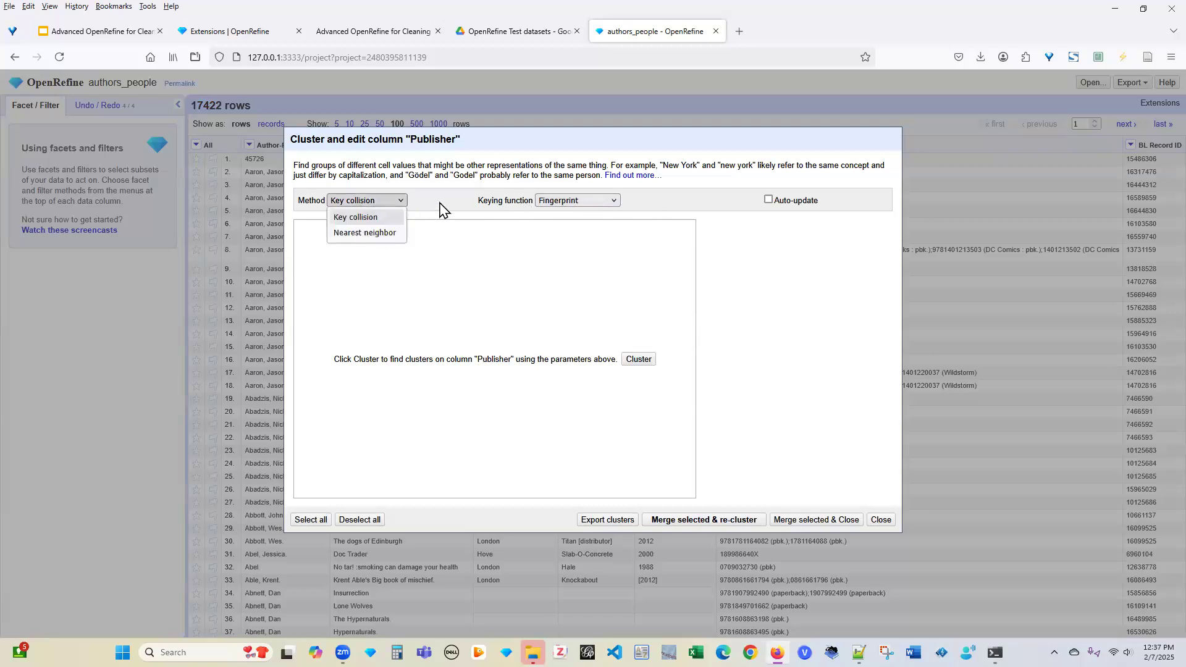
pyautogui.click(596, 202)
pyautogui.click(613, 204)
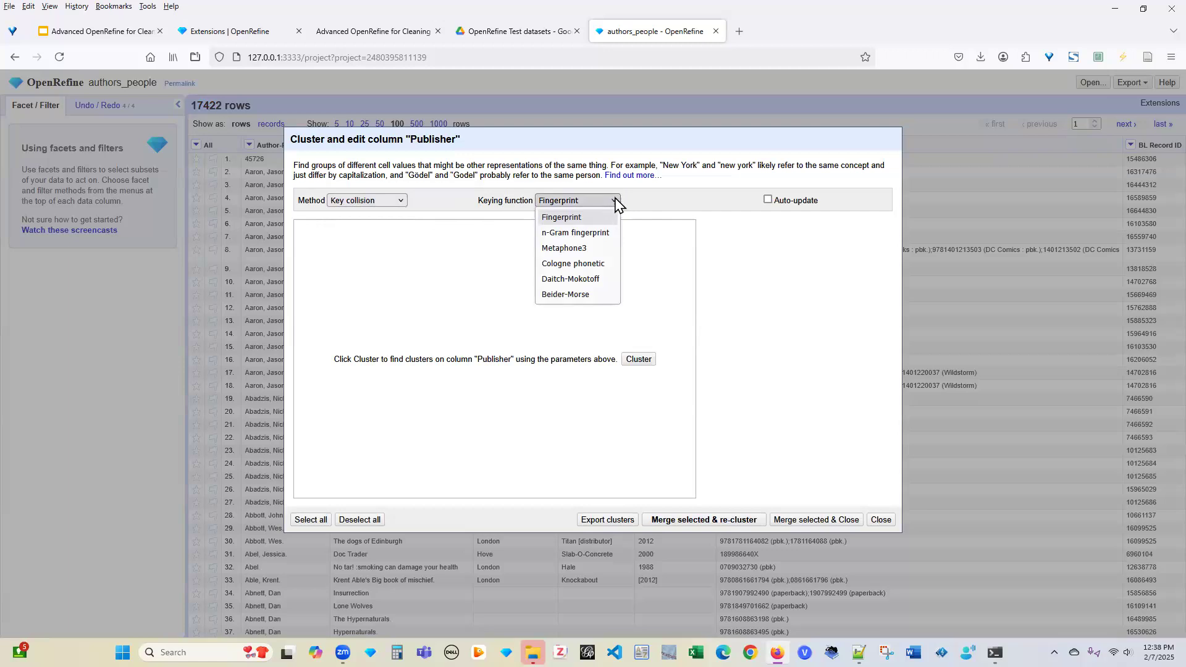
pyautogui.click(649, 204)
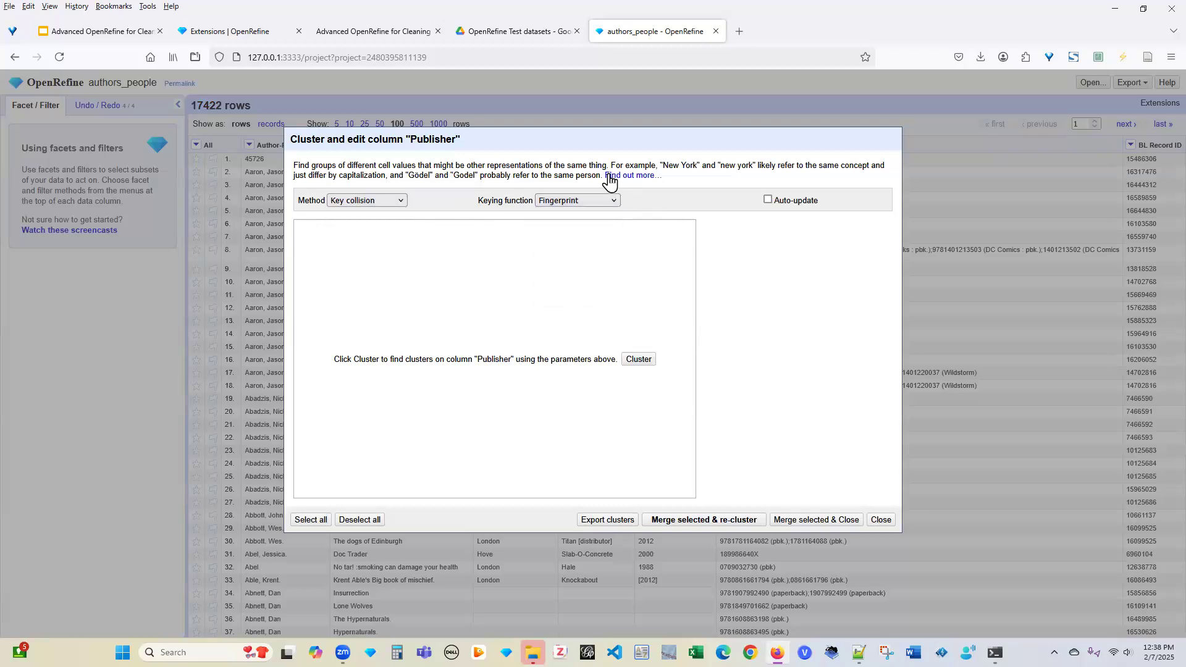
# Read the Clustering methods section of the Cell editing docs, then return to authors_people
pyautogui.click(644, 177)
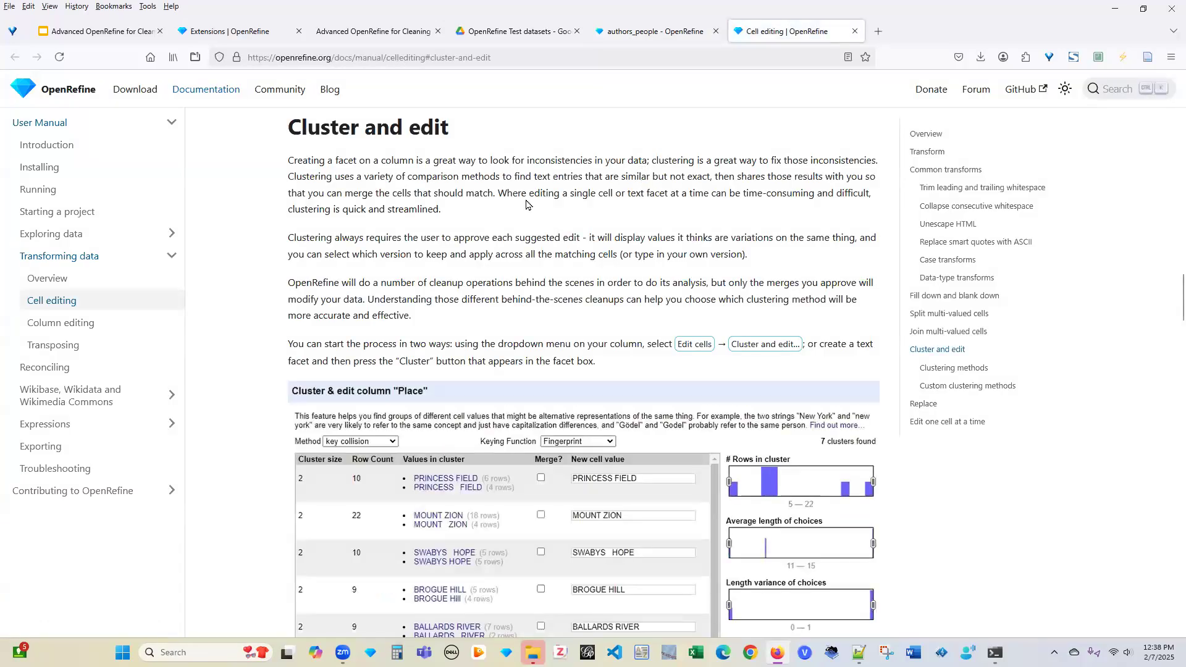
pyautogui.scroll(-10, 596, 234)
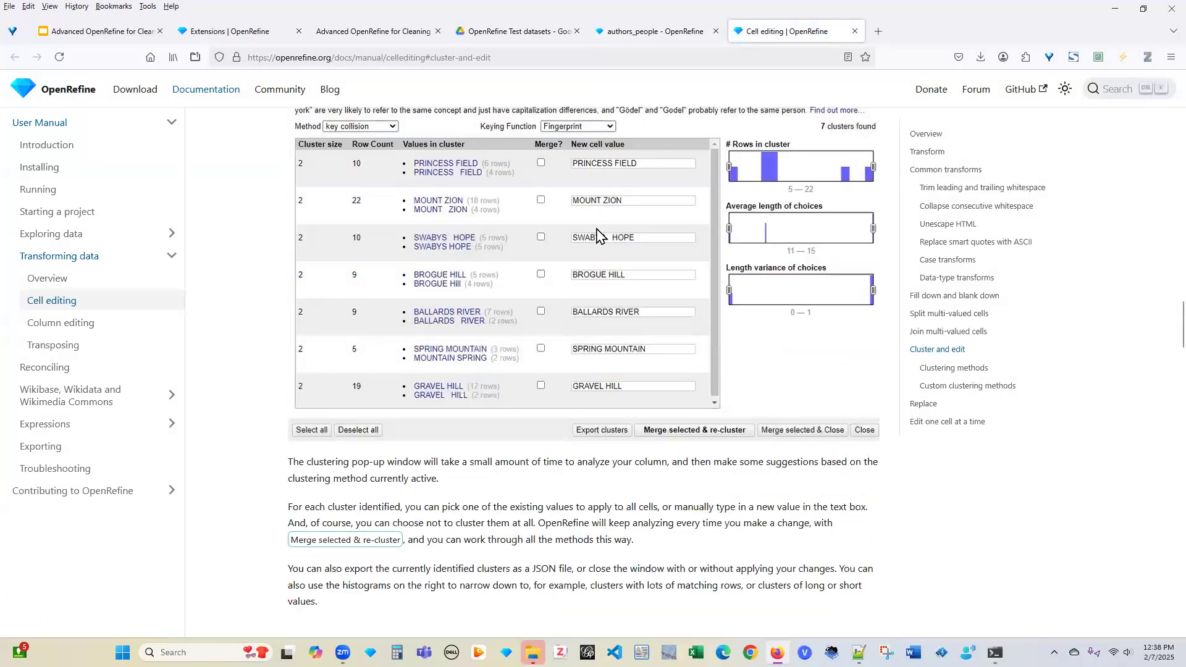
pyautogui.scroll(-1, 596, 233)
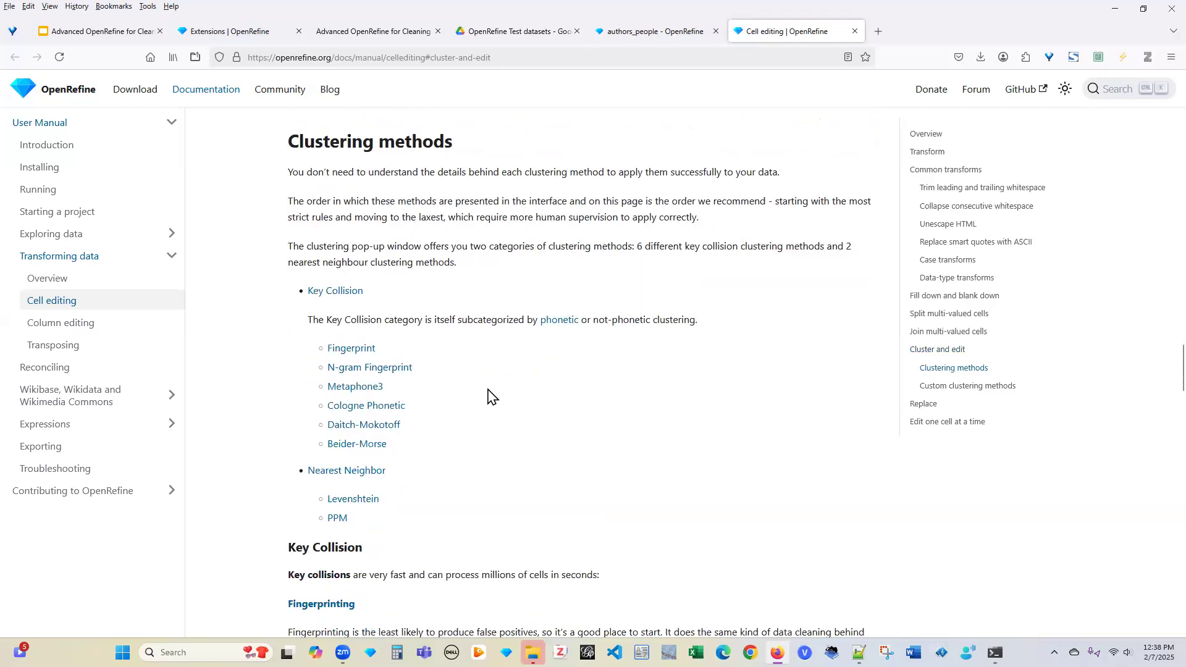
pyautogui.scroll(-6, 488, 395)
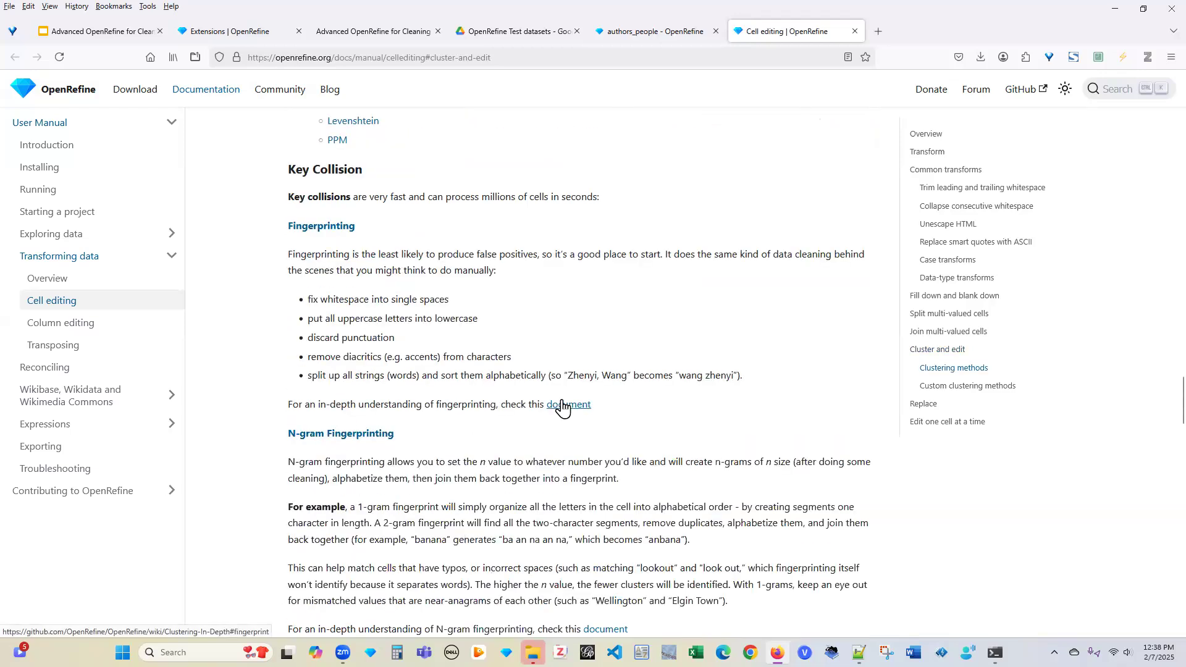
pyautogui.scroll(-2, 561, 406)
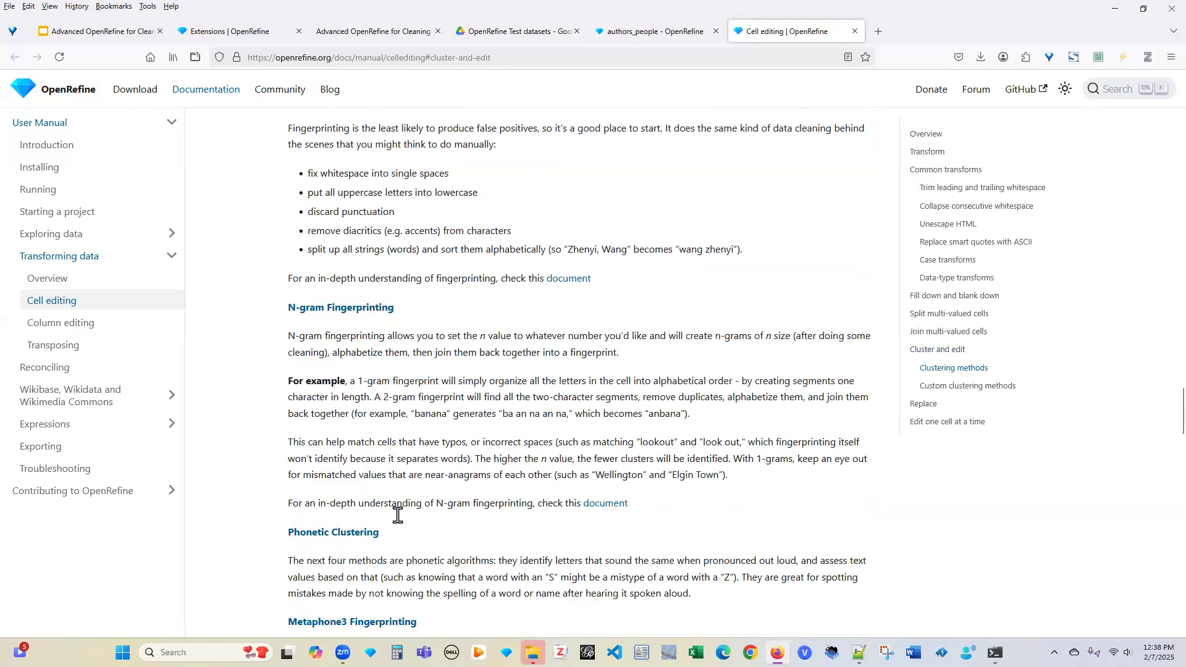
pyautogui.scroll(4, 593, 356)
pyautogui.scroll(20, 593, 355)
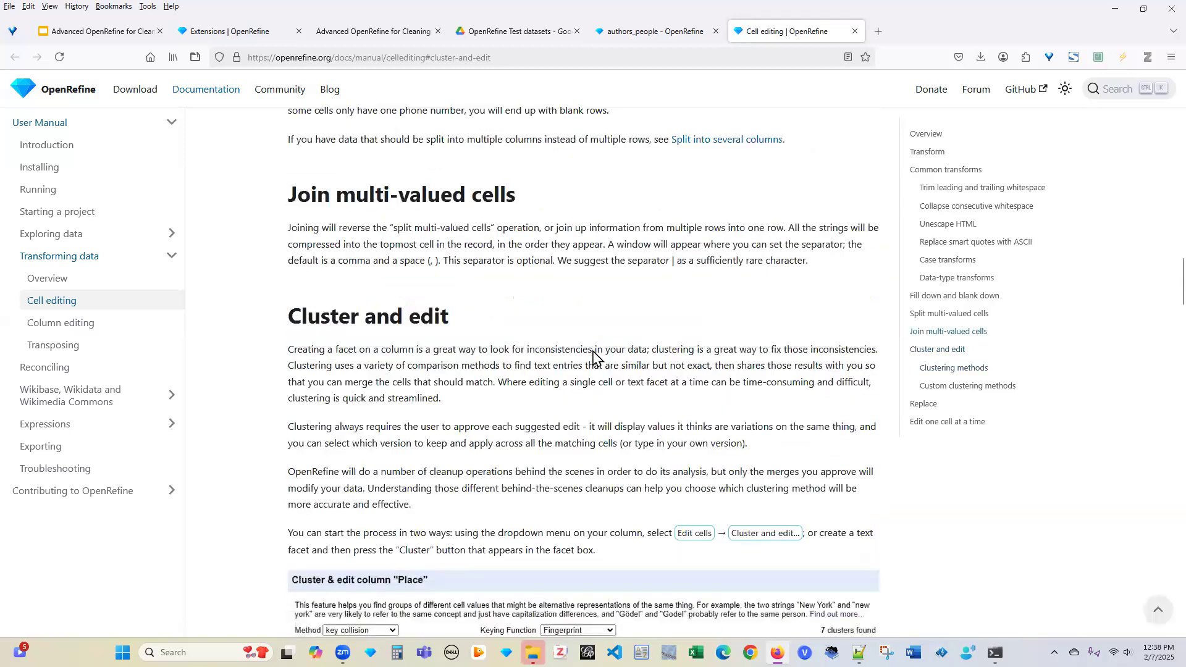
pyautogui.scroll(7, 592, 356)
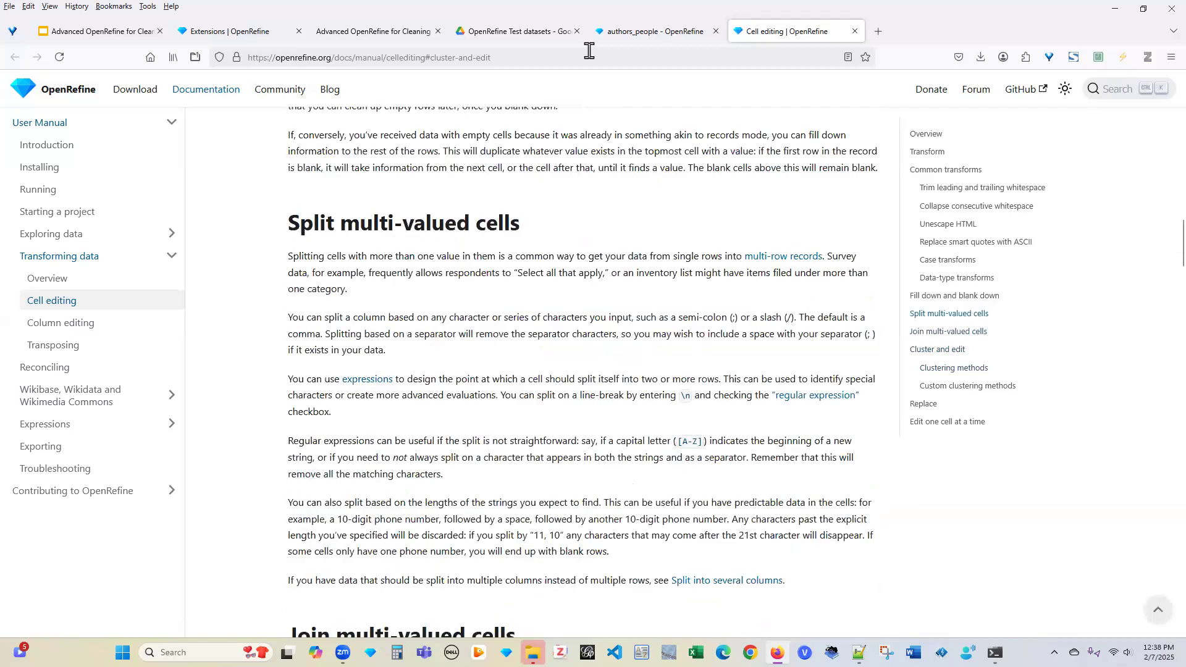
pyautogui.click(612, 35)
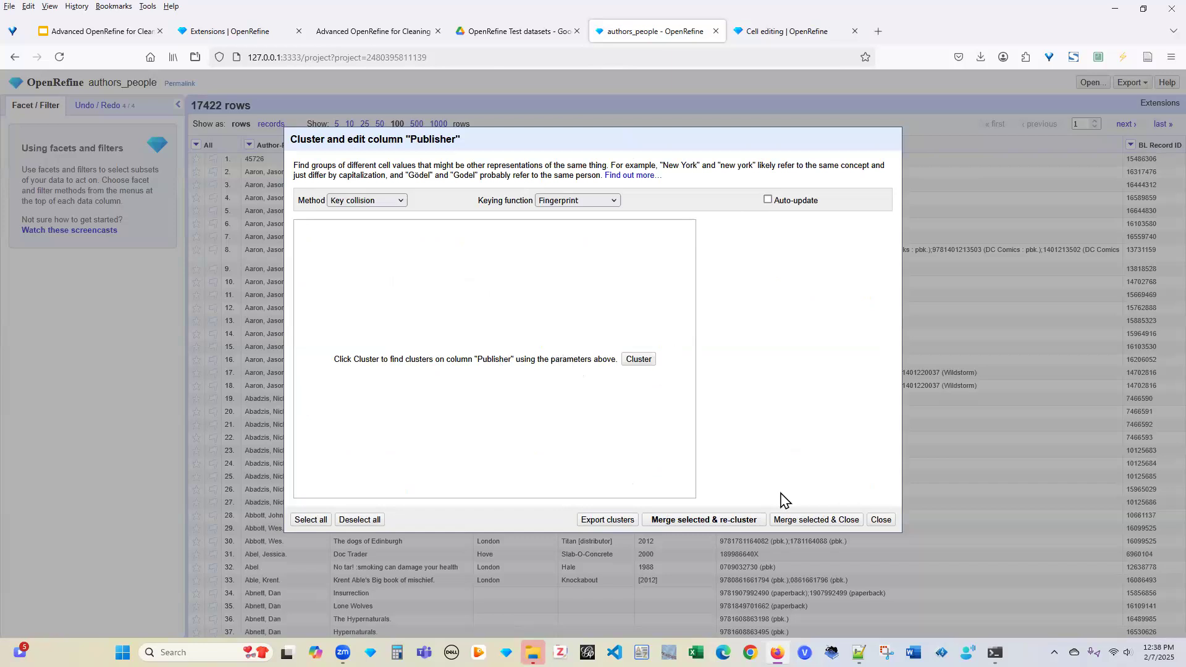
# Close the clustering dialog and add a Place of Publication text filter holding 'Titan'
pyautogui.click(885, 522)
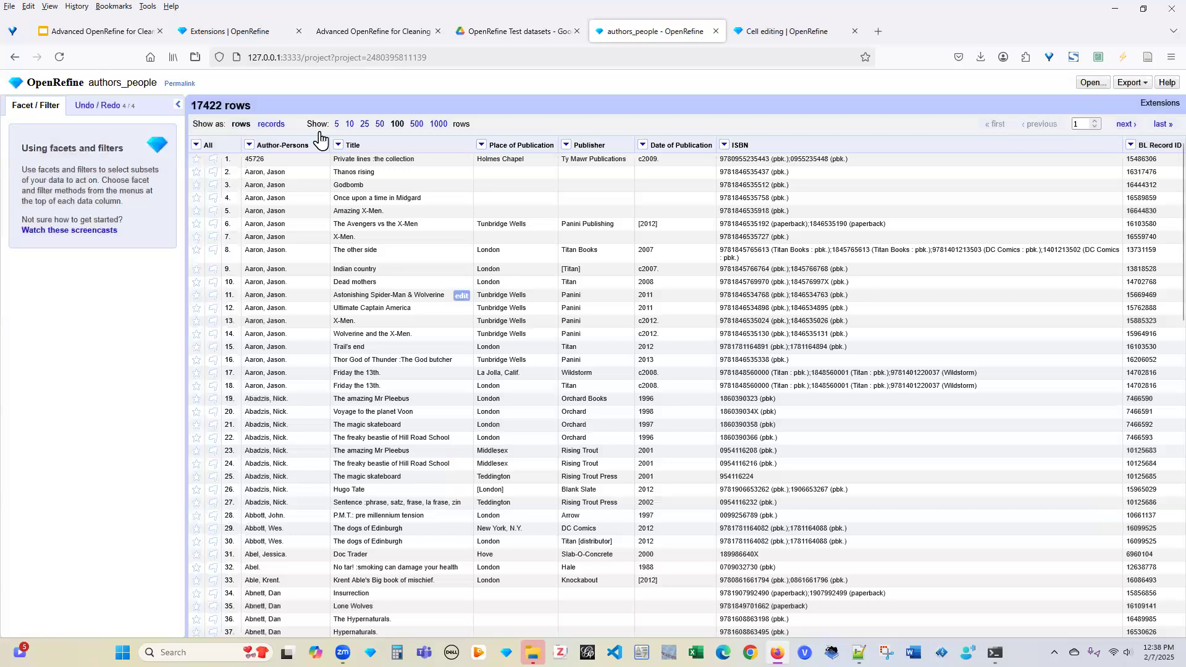
pyautogui.click(481, 148)
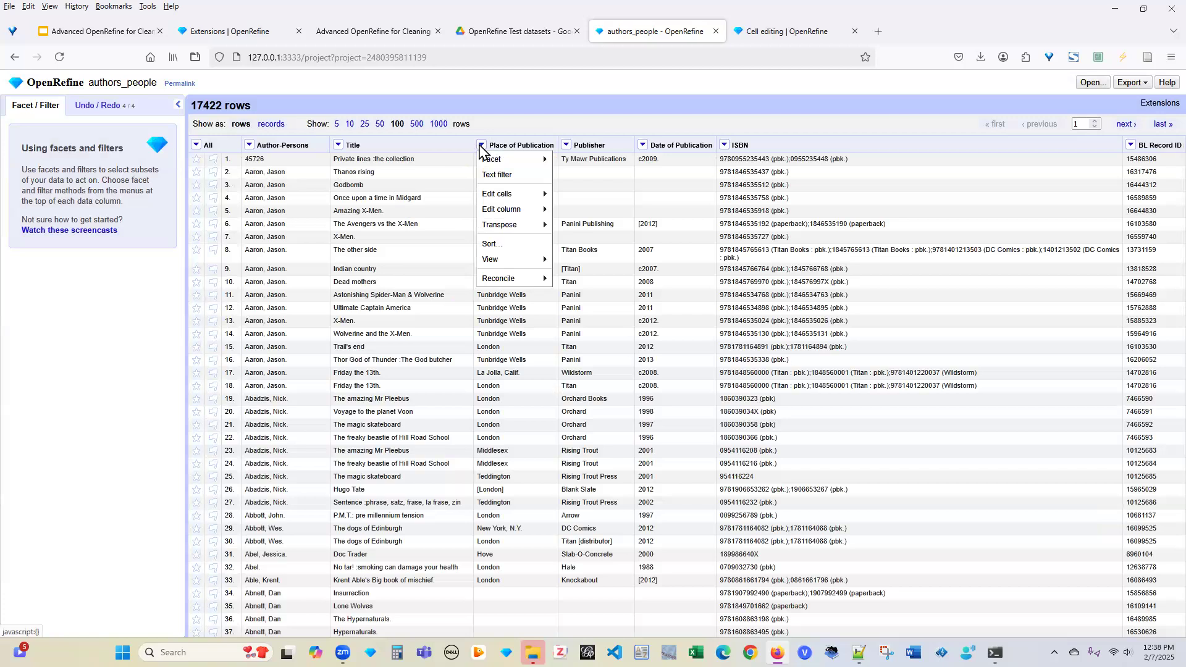
pyautogui.click(497, 176)
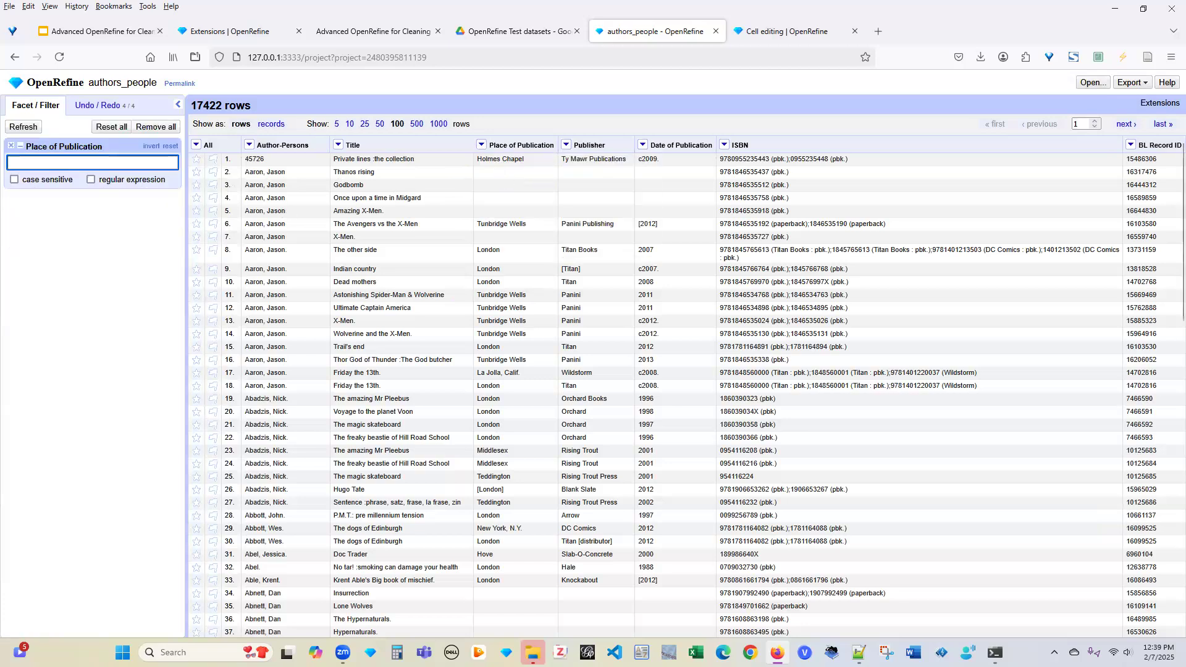
pyautogui.write('Titan')
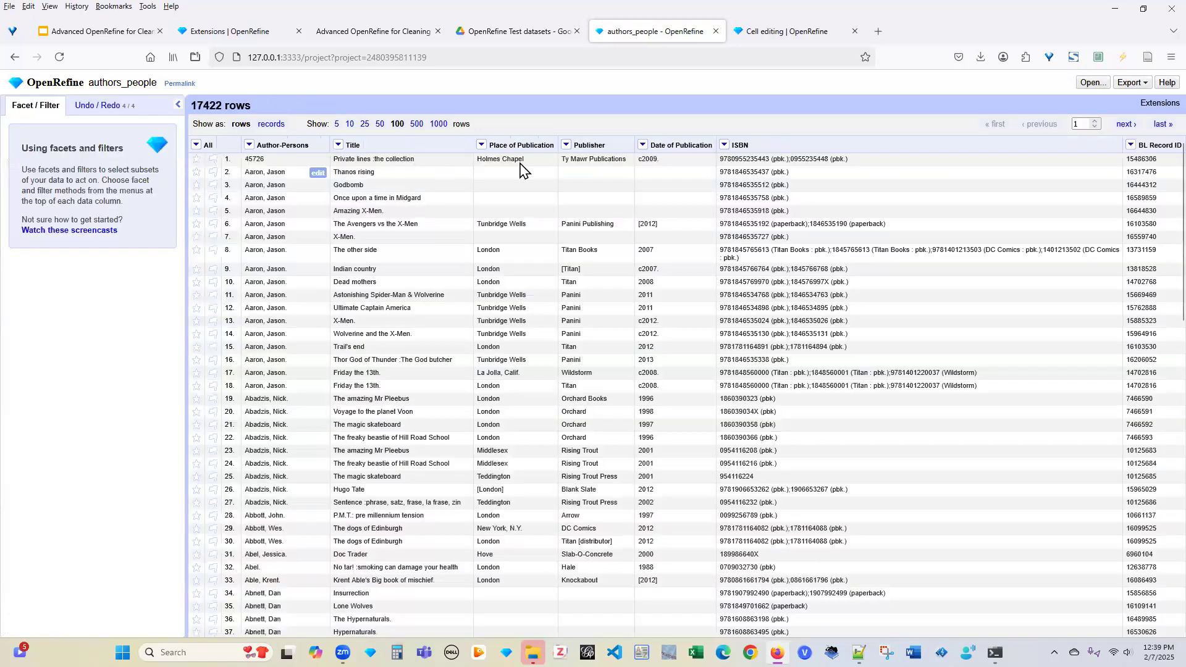
# Add a Publisher text filter for 'Titan' and open Cluster and edit on the filtered values
pyautogui.click(566, 144)
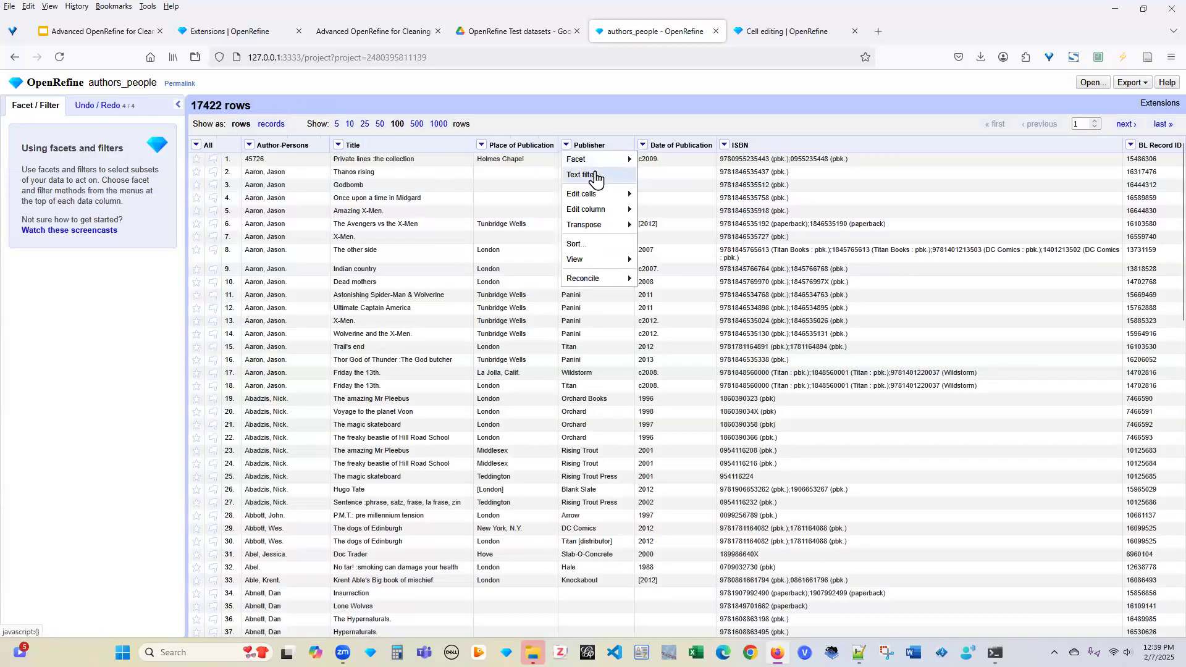
pyautogui.click(596, 179)
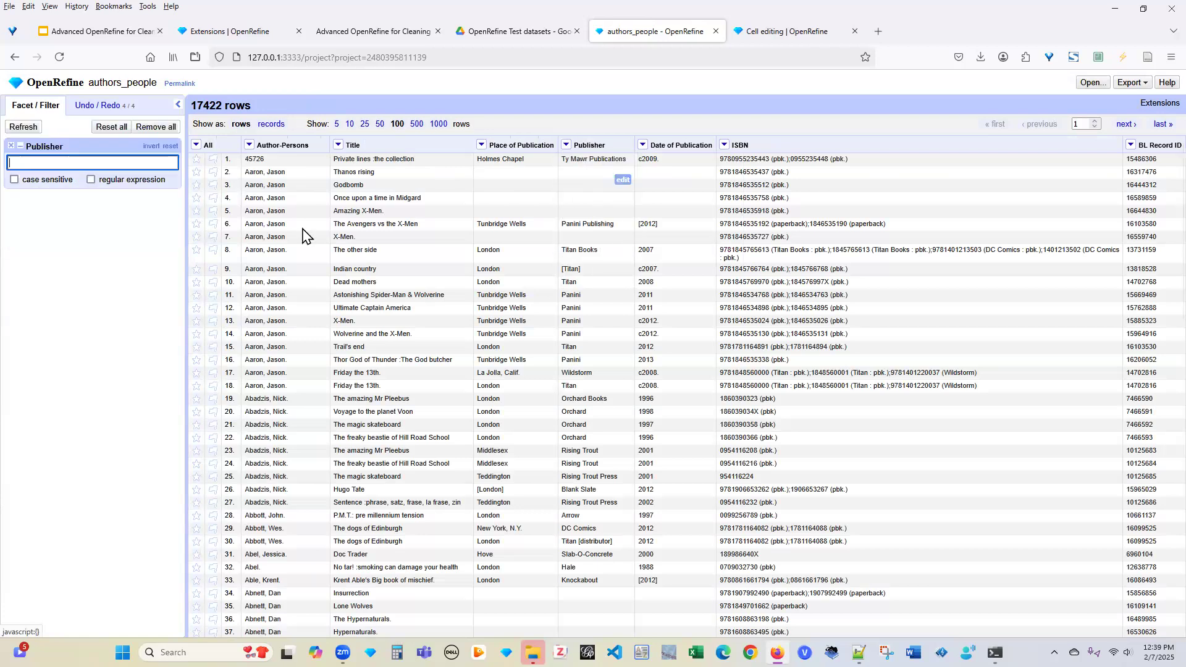
pyautogui.write('T')
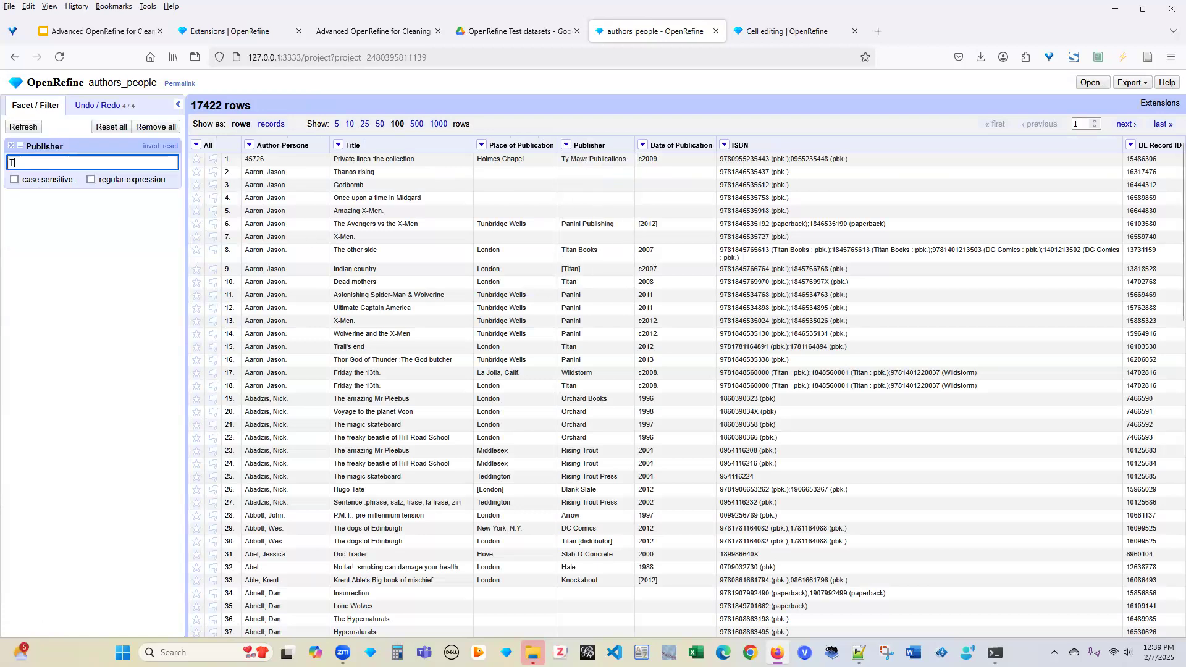
pyautogui.write('itan')
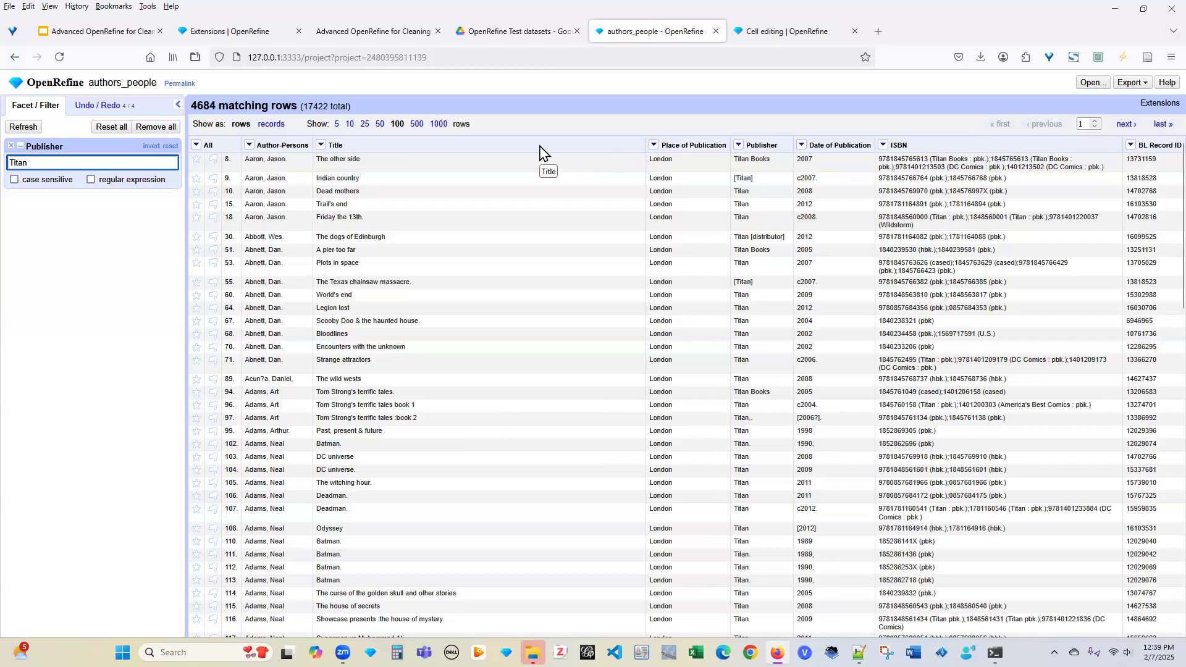
pyautogui.click(738, 145)
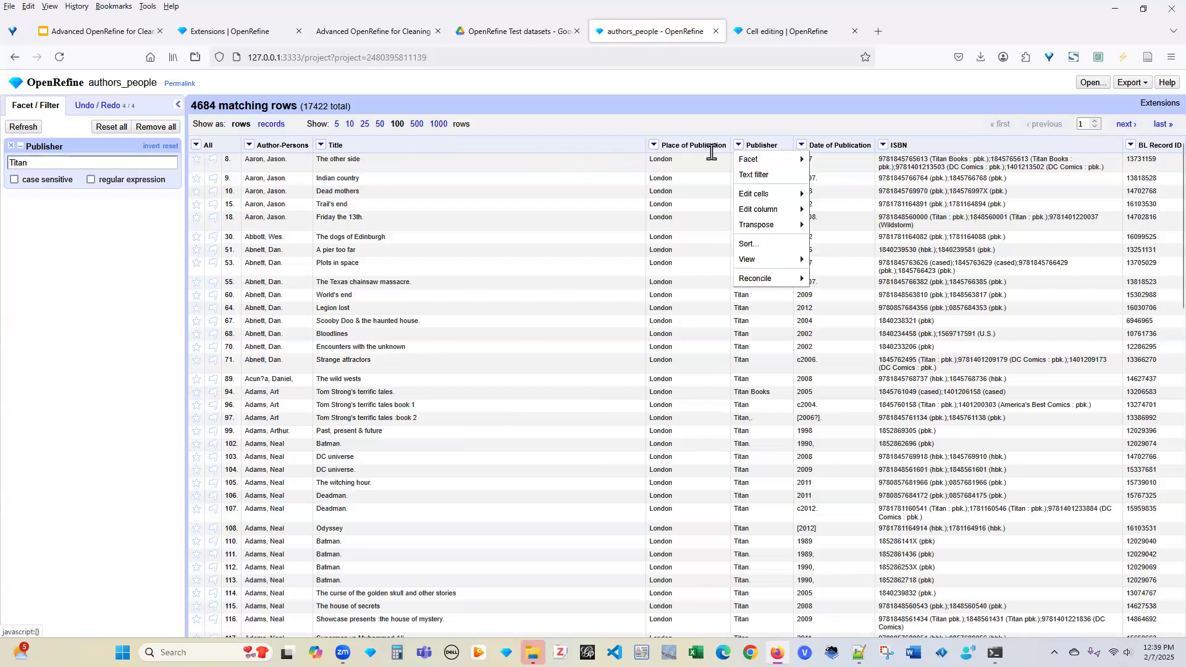
pyautogui.moveTo(765, 194)
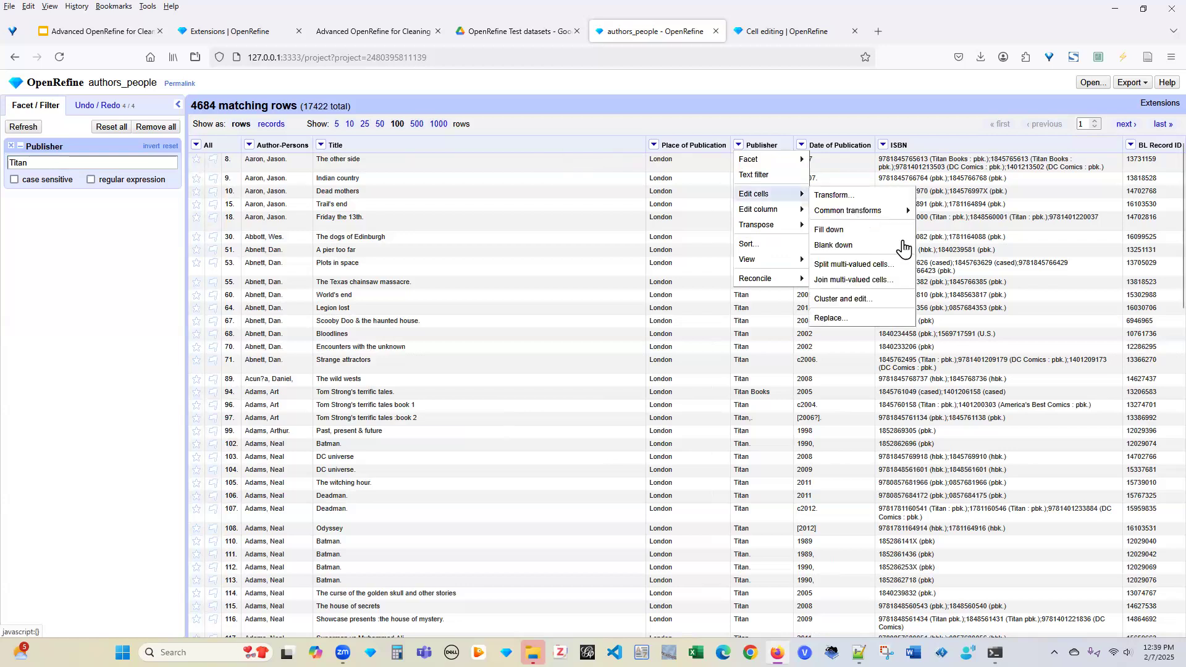
pyautogui.click(862, 301)
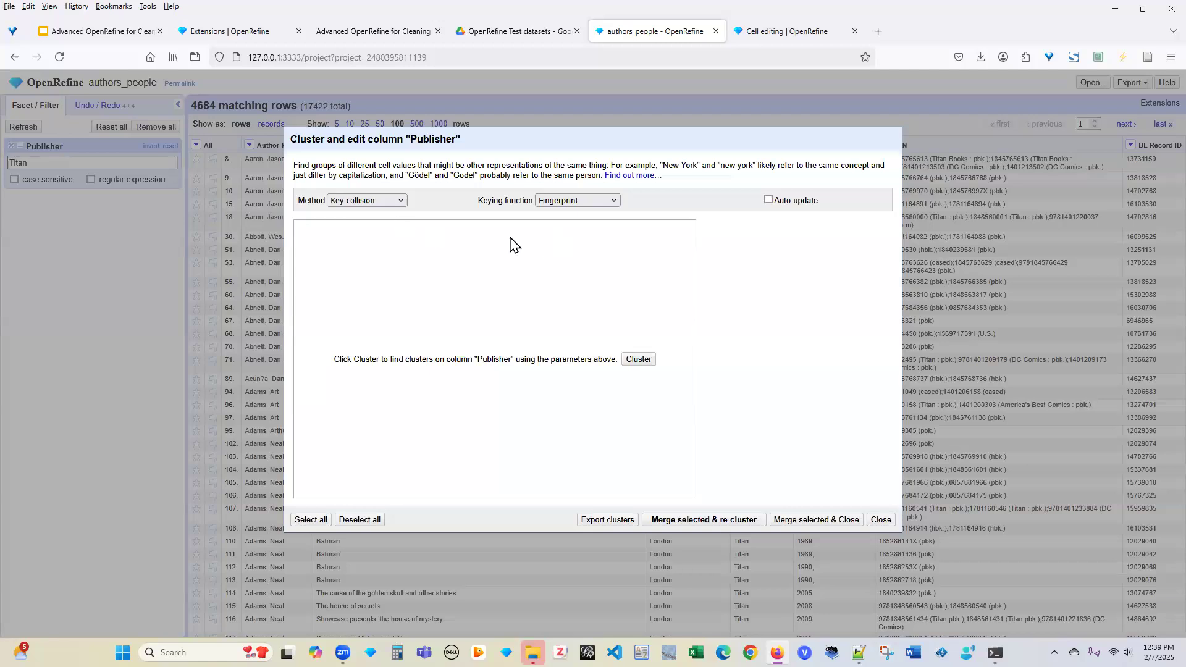
# Compute clusters of the Titan Publisher values and review the resulting list
pyautogui.click(642, 367)
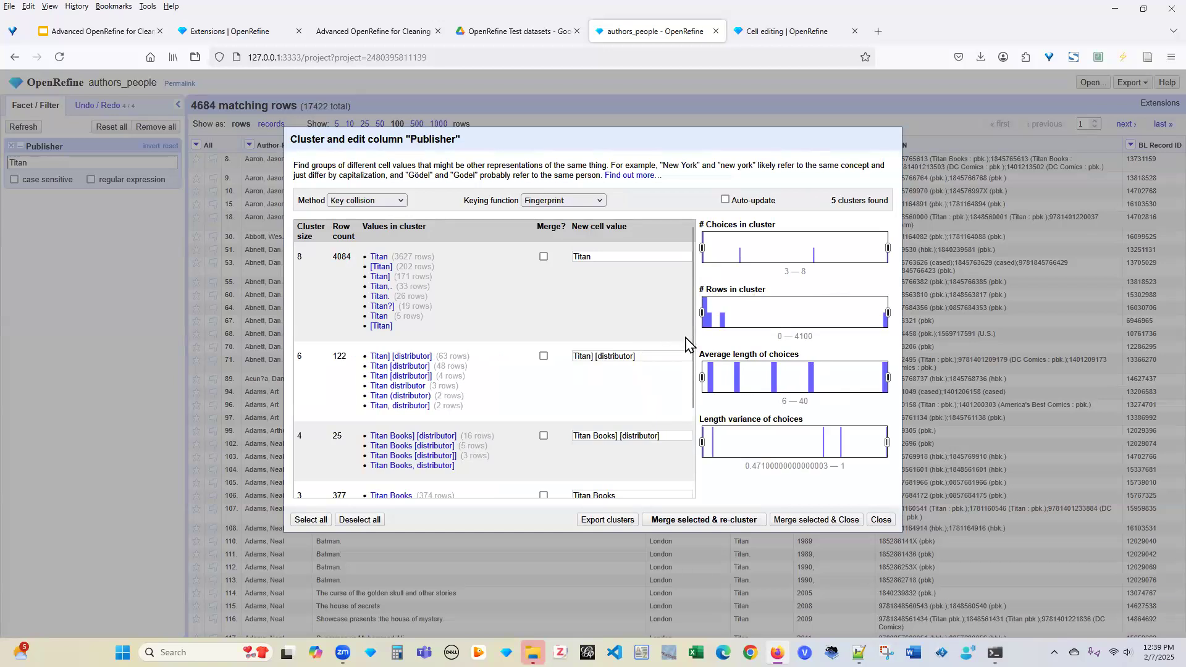
pyautogui.moveTo(504, 291)
pyautogui.moveTo(694, 318); pyautogui.dragTo(694, 412)
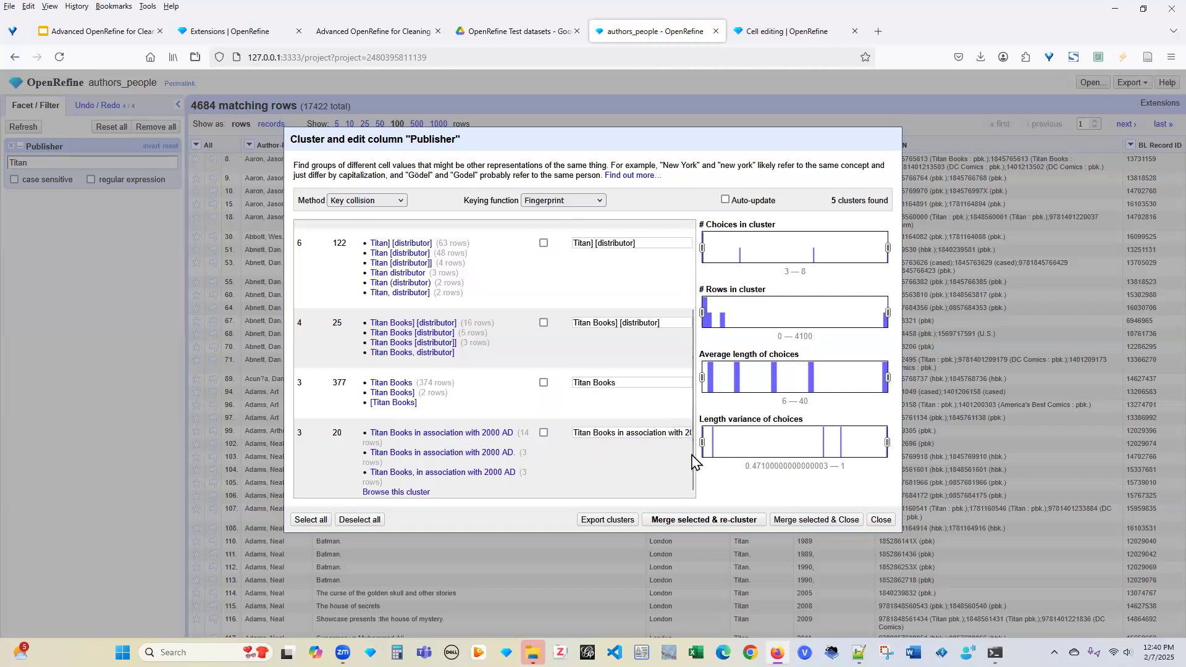
pyautogui.scroll(1, 450, 431)
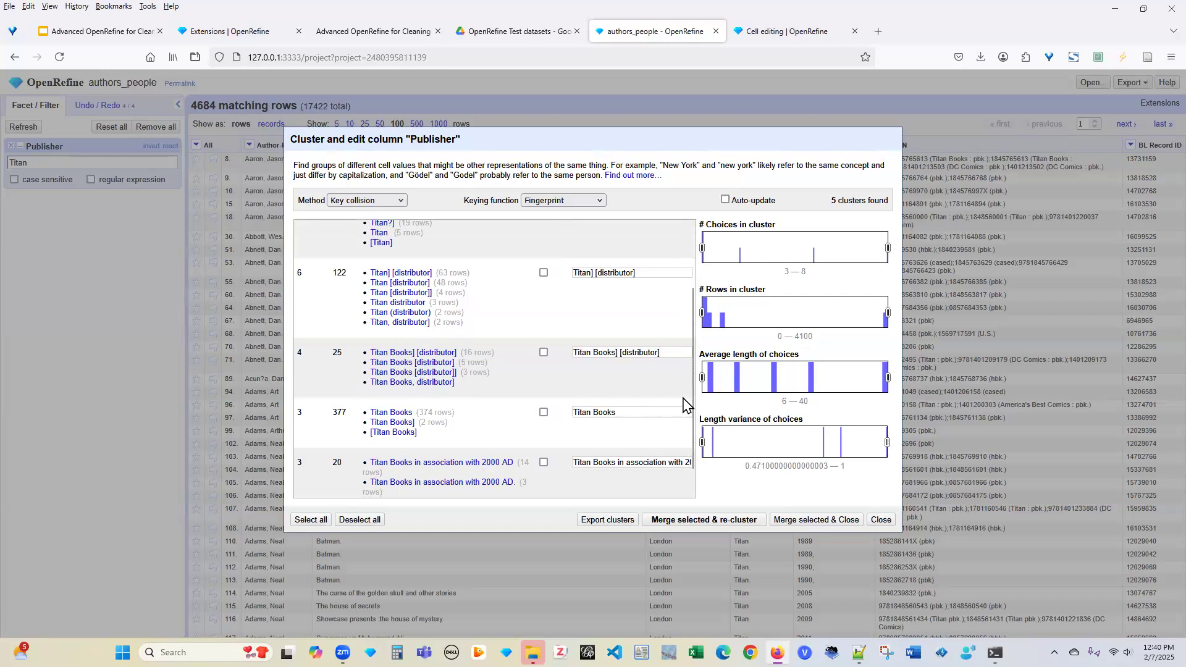
pyautogui.moveTo(694, 404); pyautogui.dragTo(695, 330)
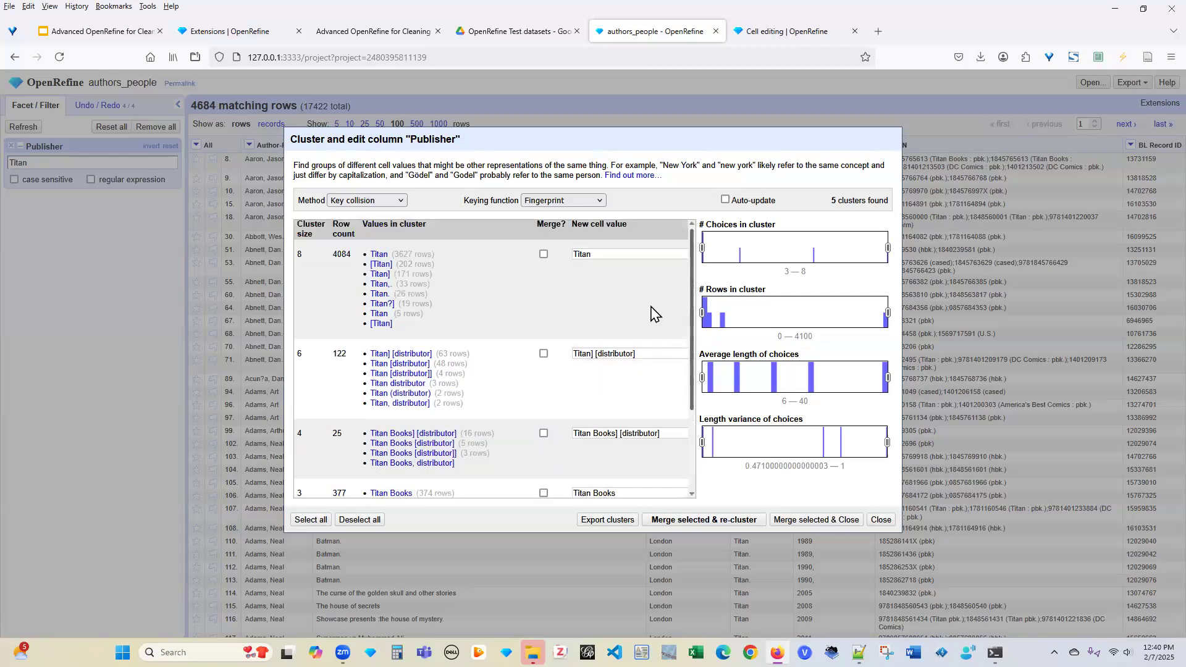
# Mark all five clusters for merging: Titan, Titan] [distributor], Titan Books] [distributor], Titan Books, 2000 AD
pyautogui.click(544, 257)
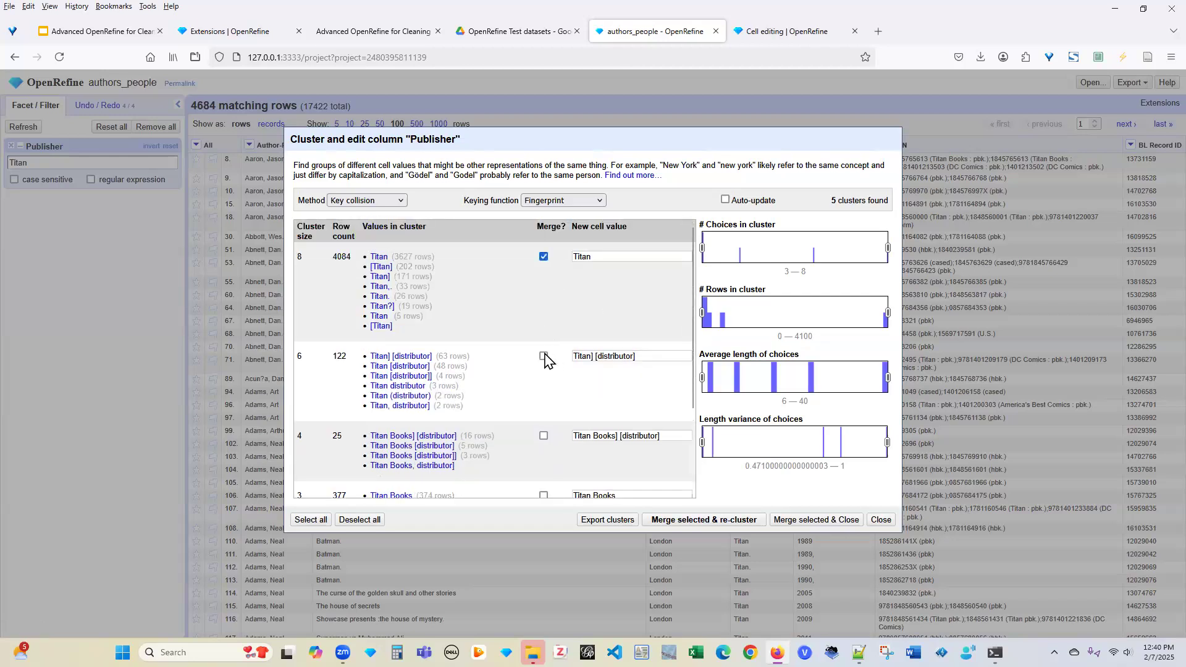
pyautogui.click(543, 357)
pyautogui.click(543, 436)
pyautogui.scroll(-1, 686, 473)
pyautogui.scroll(-2, 686, 482)
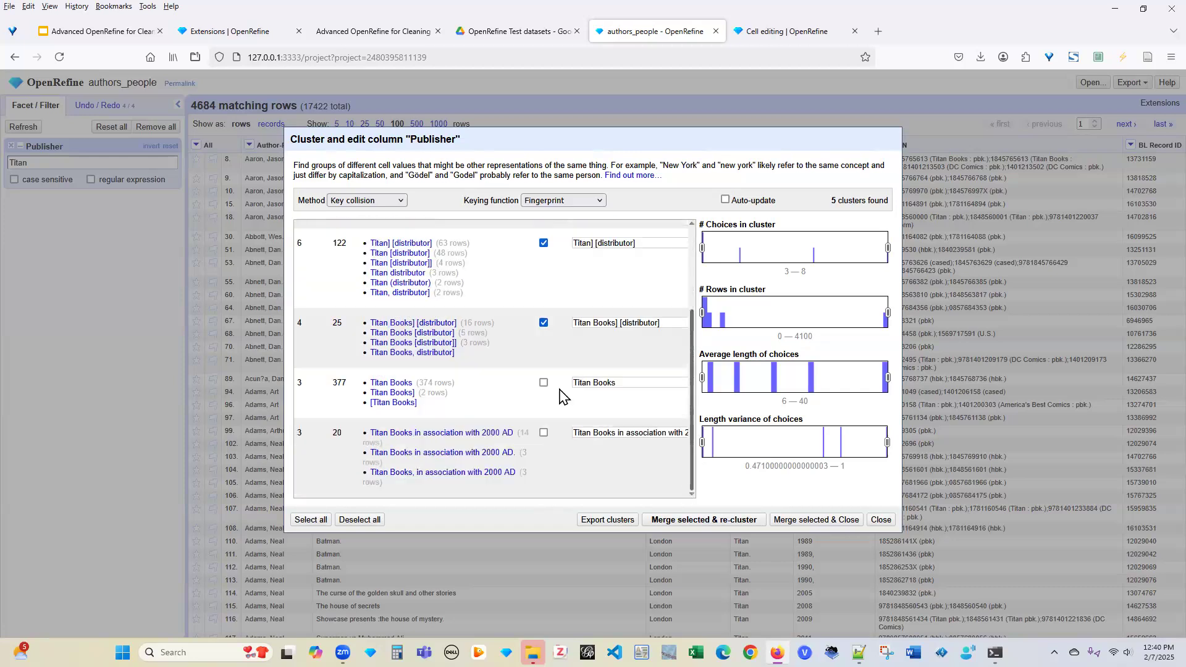
pyautogui.click(543, 383)
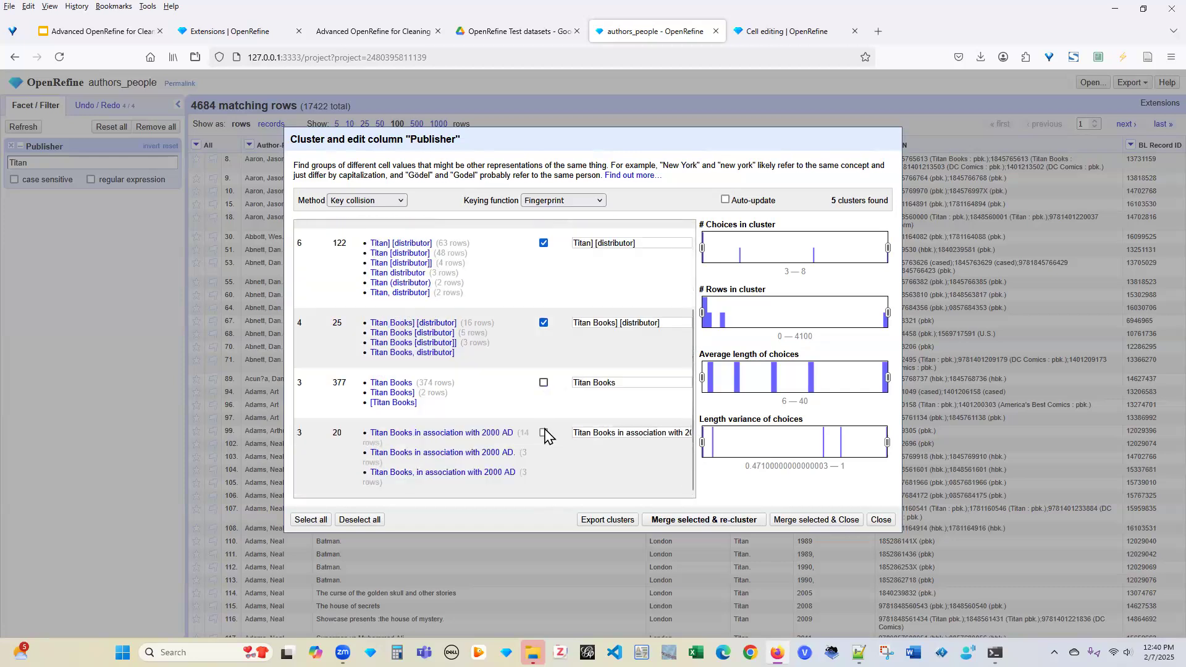
pyautogui.click(544, 433)
pyautogui.moveTo(693, 408); pyautogui.dragTo(696, 315)
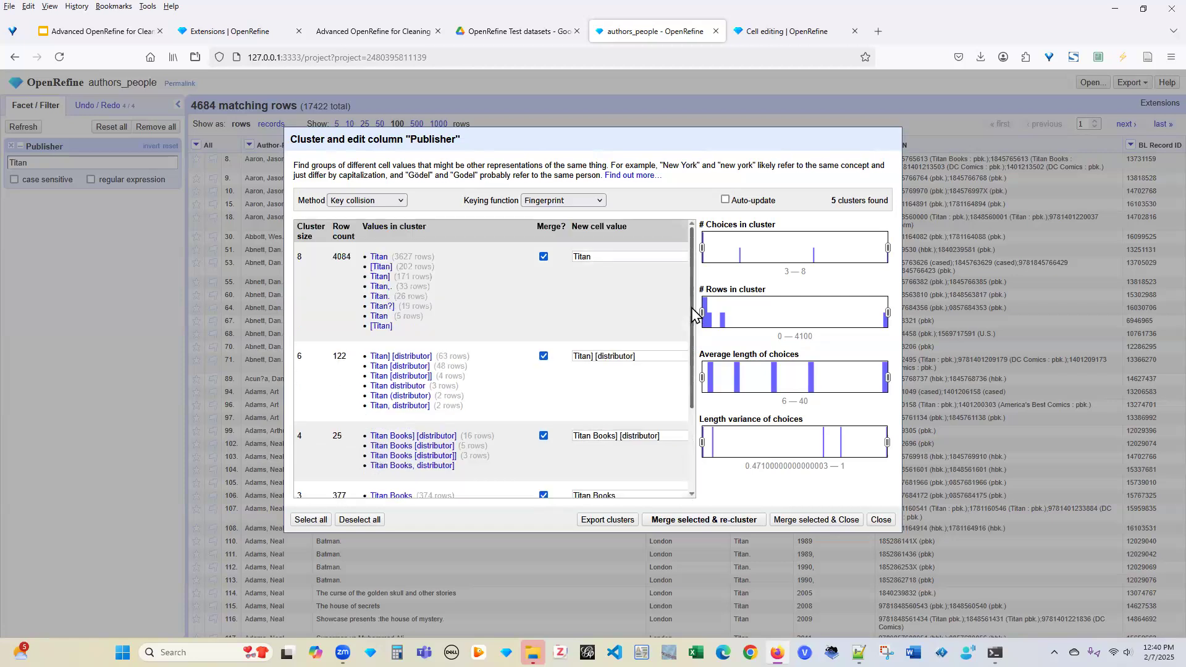
# Set the plain Titan cluster's new cell value to 'Titan Books'
pyautogui.click(617, 258)
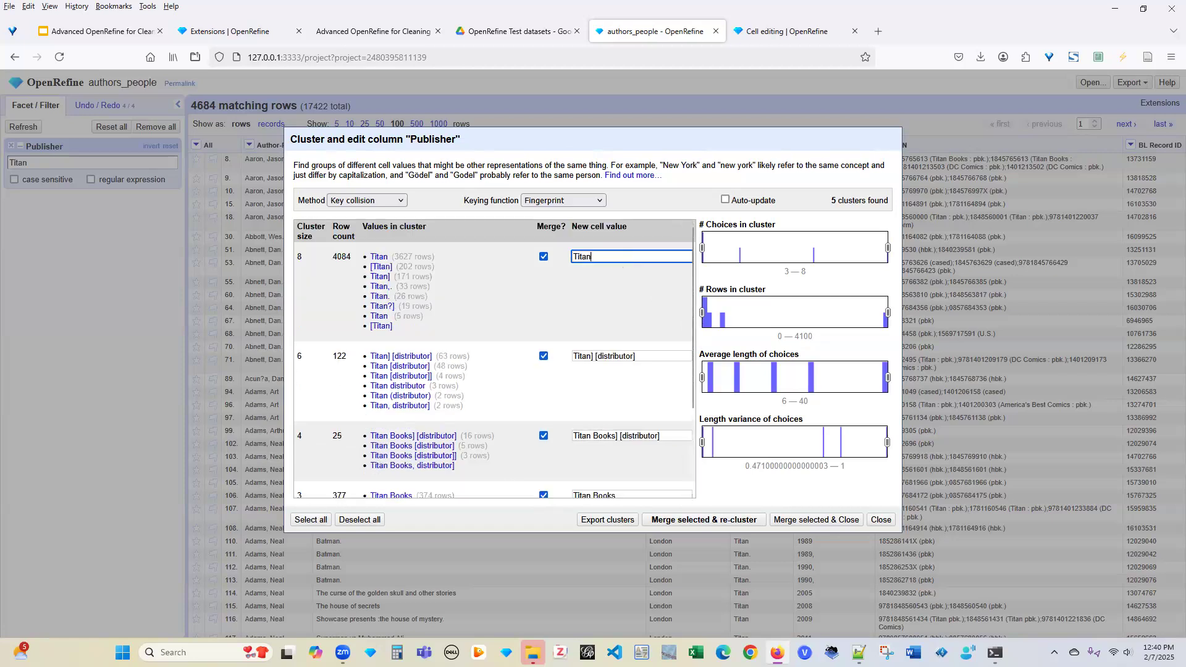
pyautogui.write('Books')
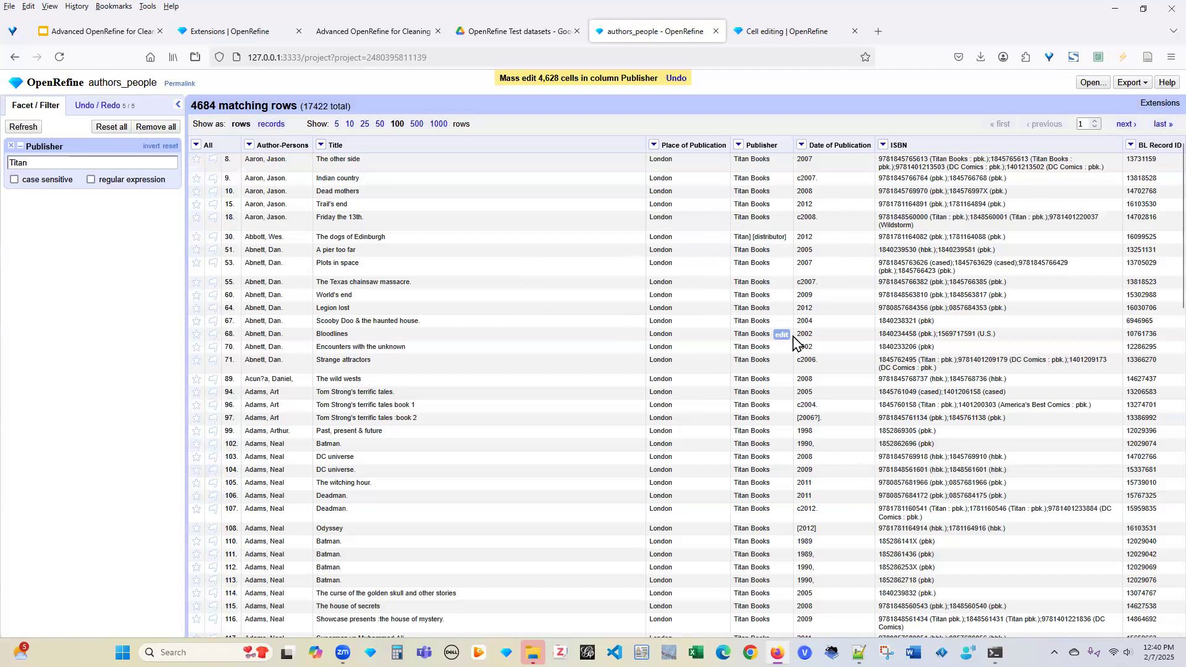
pyautogui.scroll(-3, 795, 343)
pyautogui.scroll(-8, 795, 343)
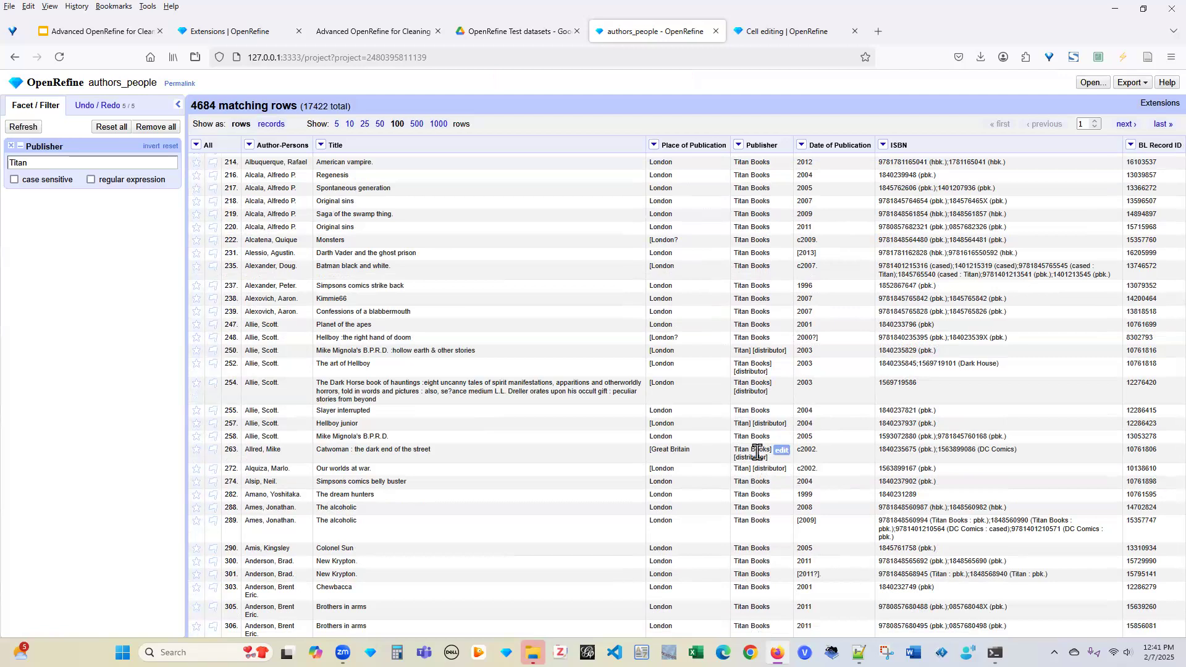
pyautogui.click(737, 145)
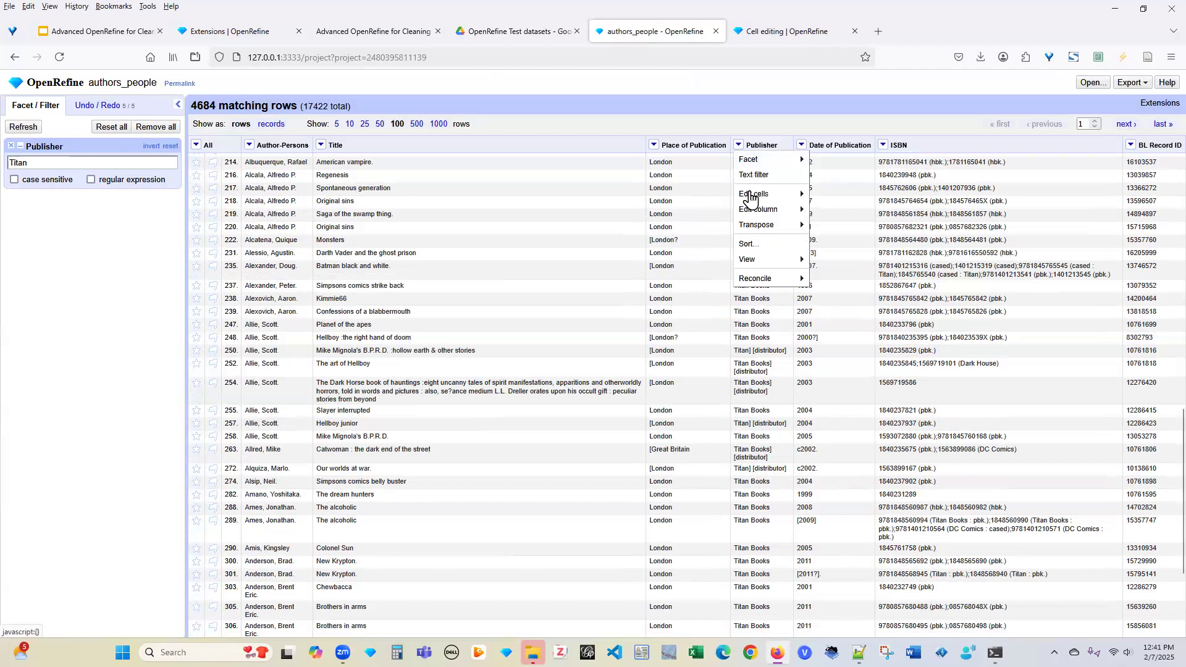
pyautogui.moveTo(751, 199)
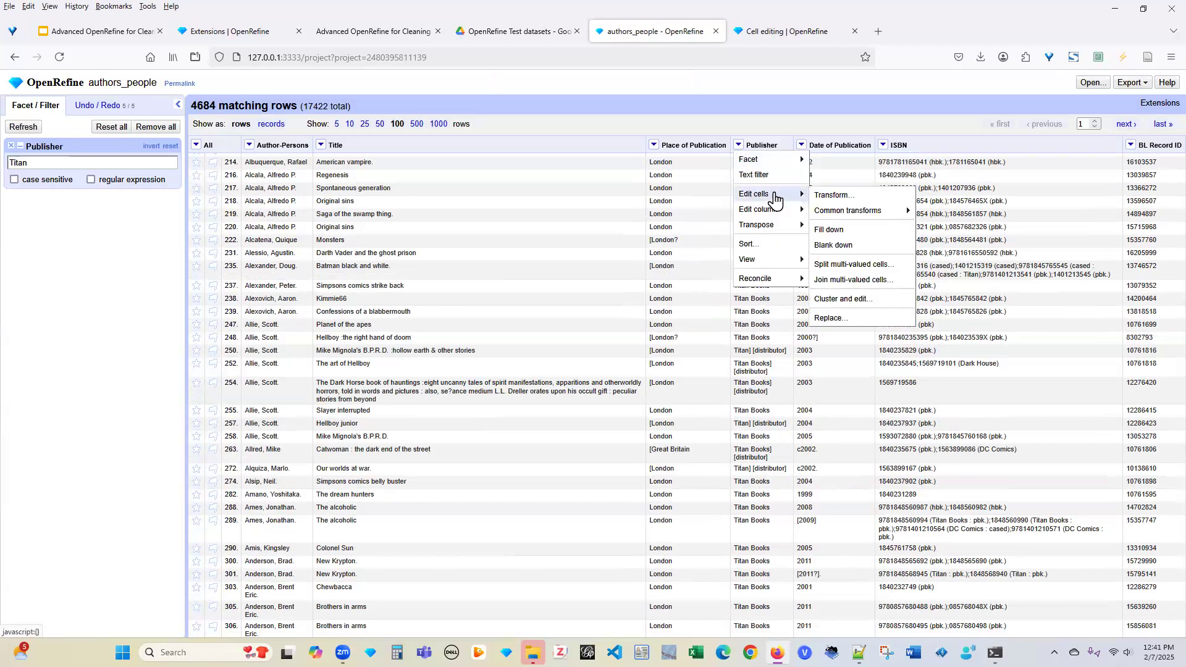
pyautogui.click(841, 299)
pyautogui.click(631, 364)
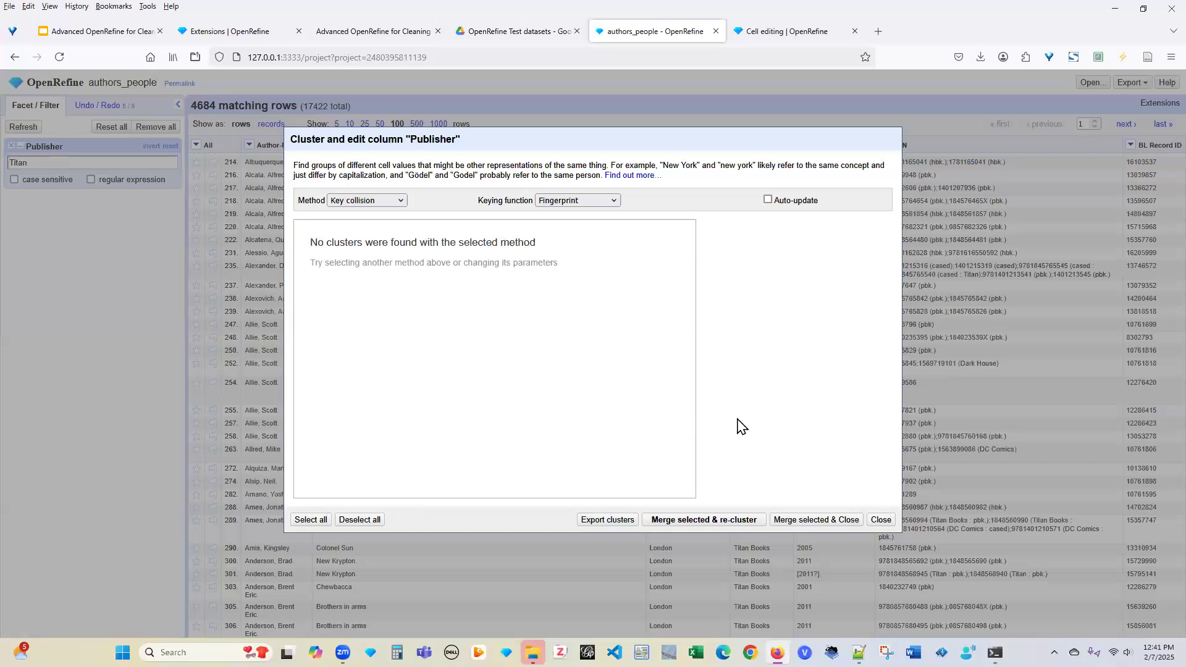
pyautogui.click(880, 522)
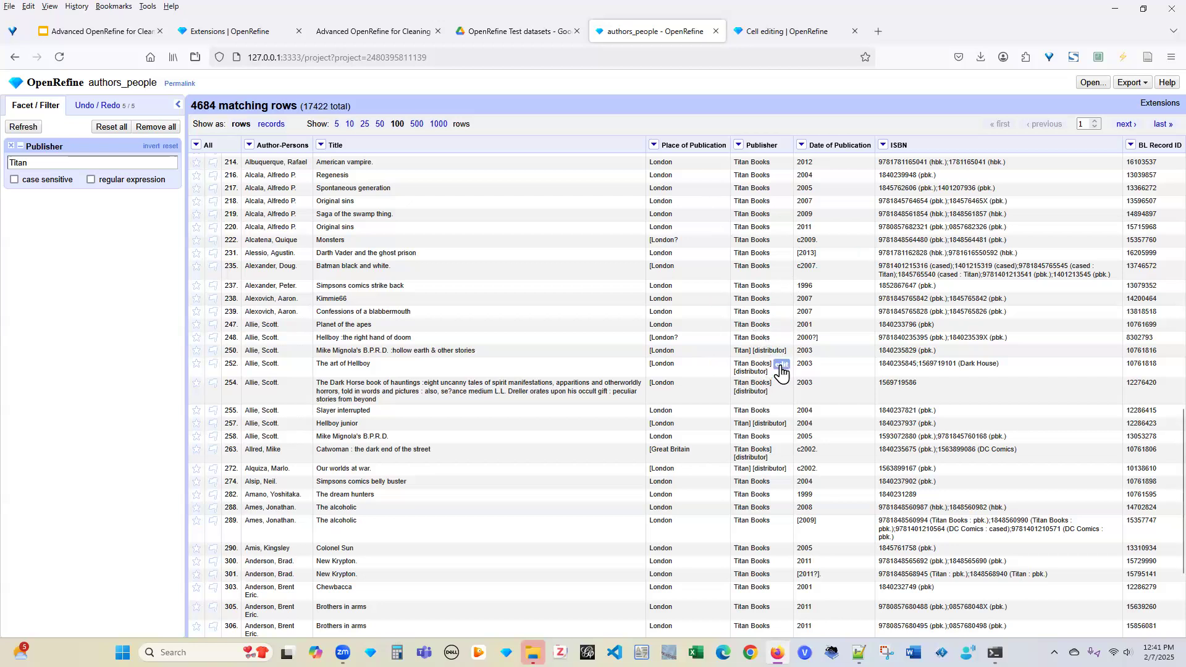
pyautogui.click(780, 369)
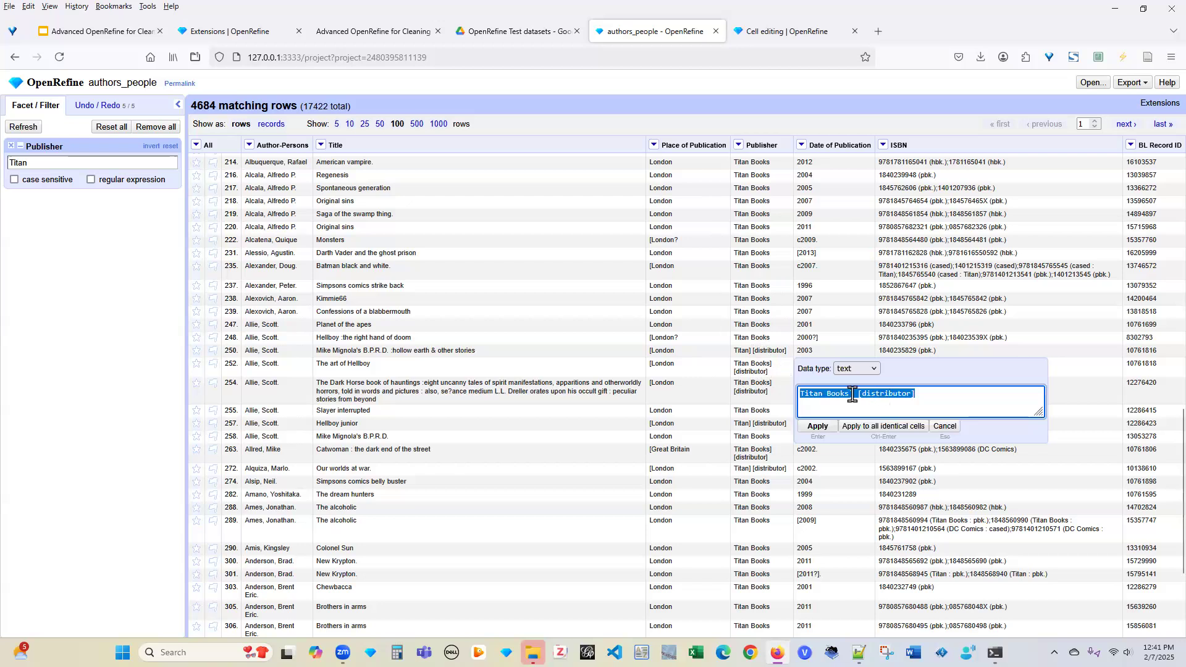
# Strip the distributor suffix so all 25 identical cells read 'Titan Books'
pyautogui.moveTo(850, 394); pyautogui.dragTo(937, 393)
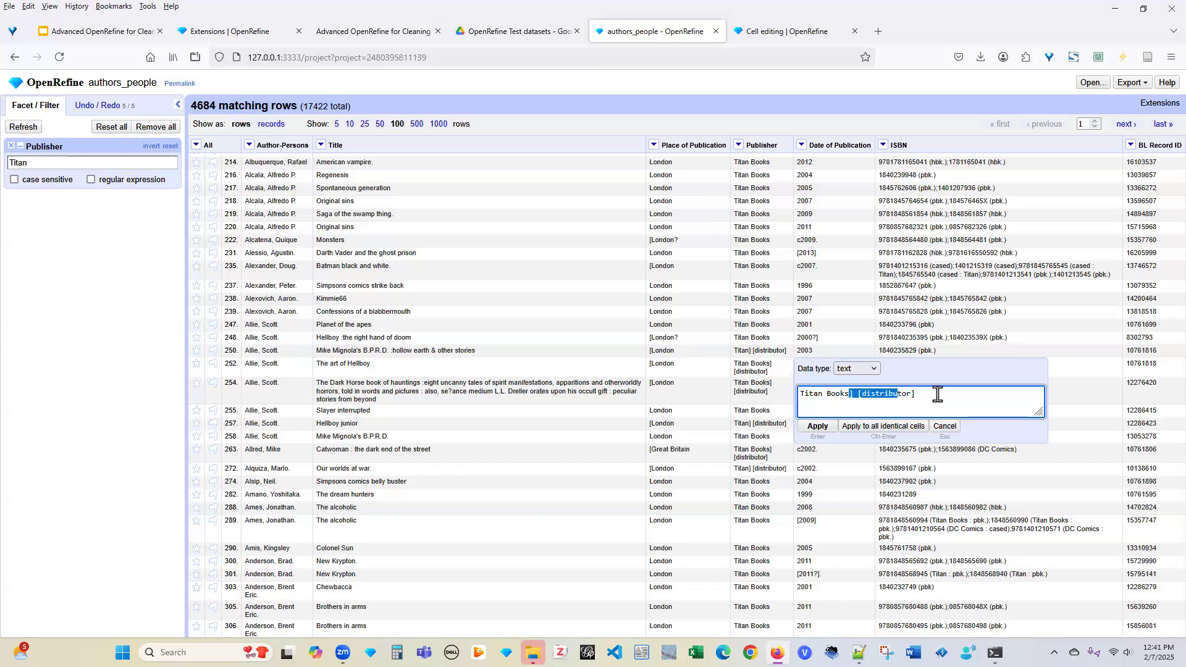
pyautogui.press('BackSpace')
pyautogui.click(902, 426)
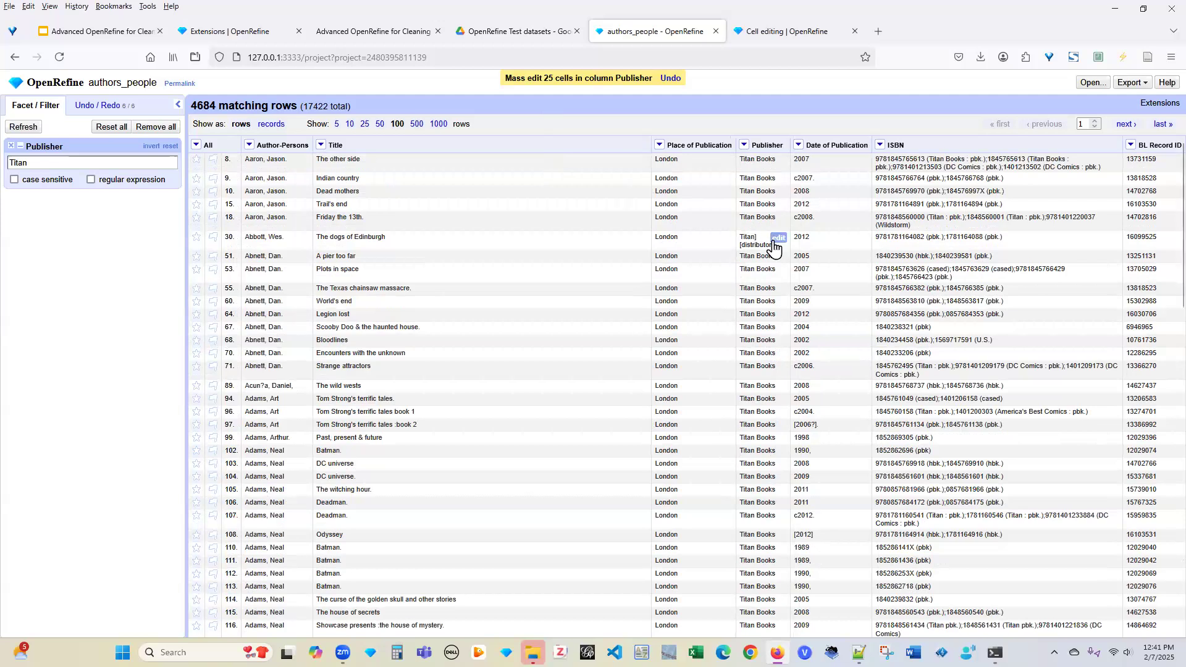
# Change the 122 'Titan] [distributor]' Publisher cells to 'Titan Books' and review the rows
pyautogui.click(777, 238)
pyautogui.click(828, 267)
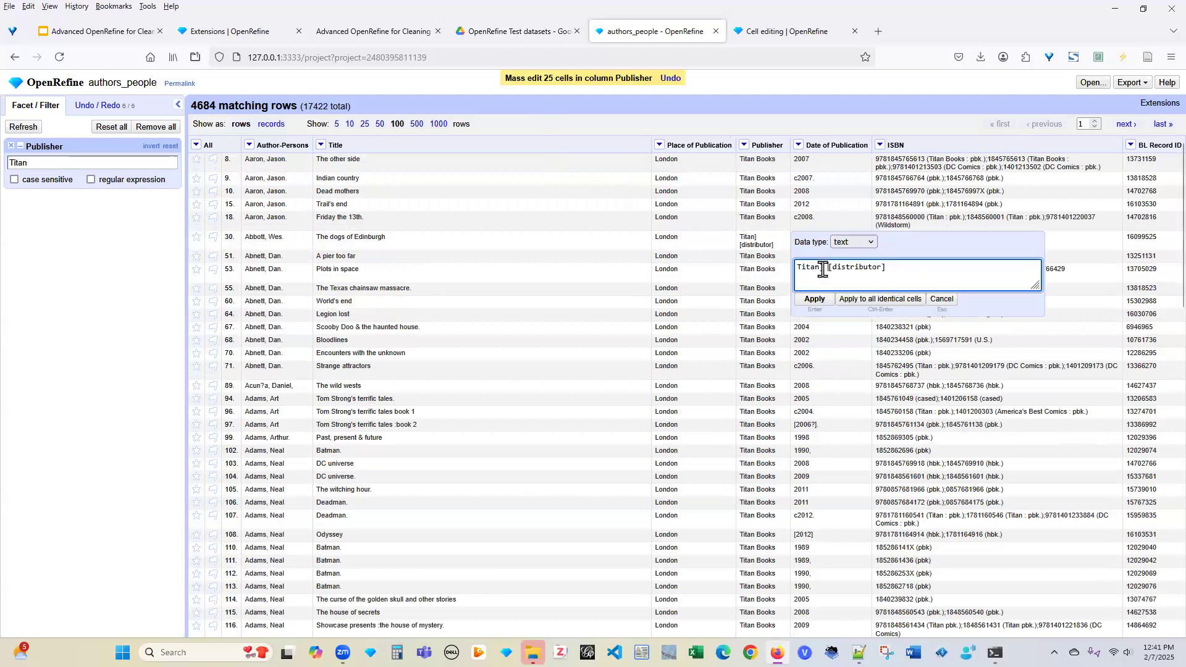
pyautogui.keyDown('shift'); pyautogui.click(910, 270); pyautogui.keyUp('shift')
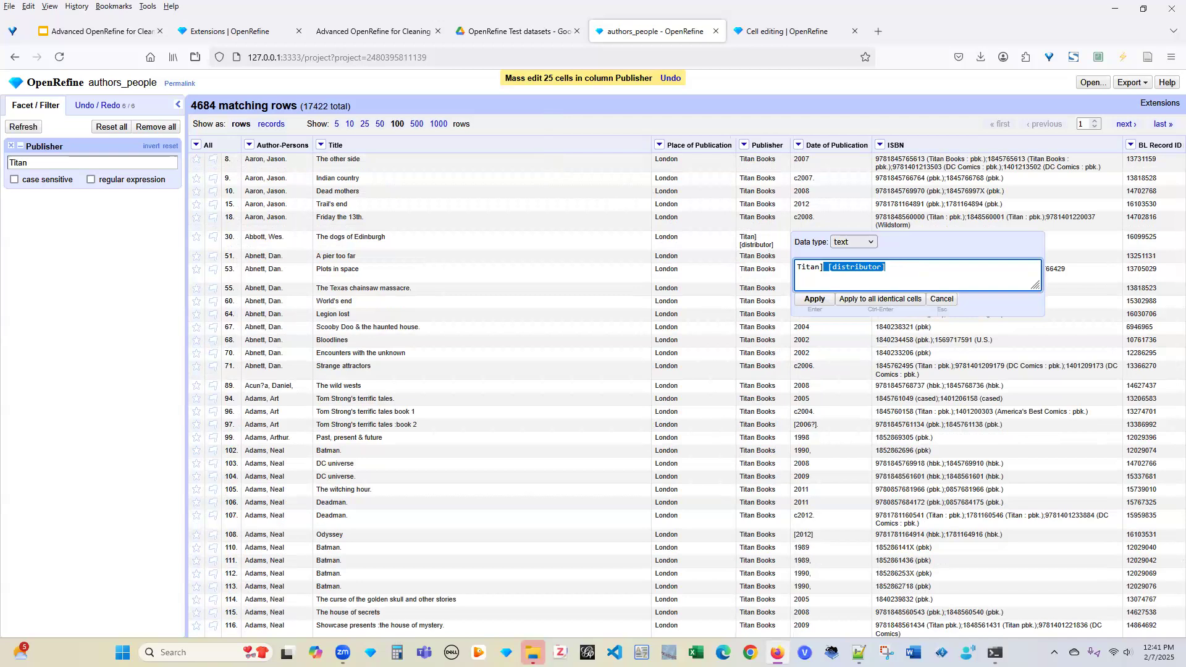
pyautogui.press('BackSpace')
pyautogui.press('BackSpace')
pyautogui.write('Books')
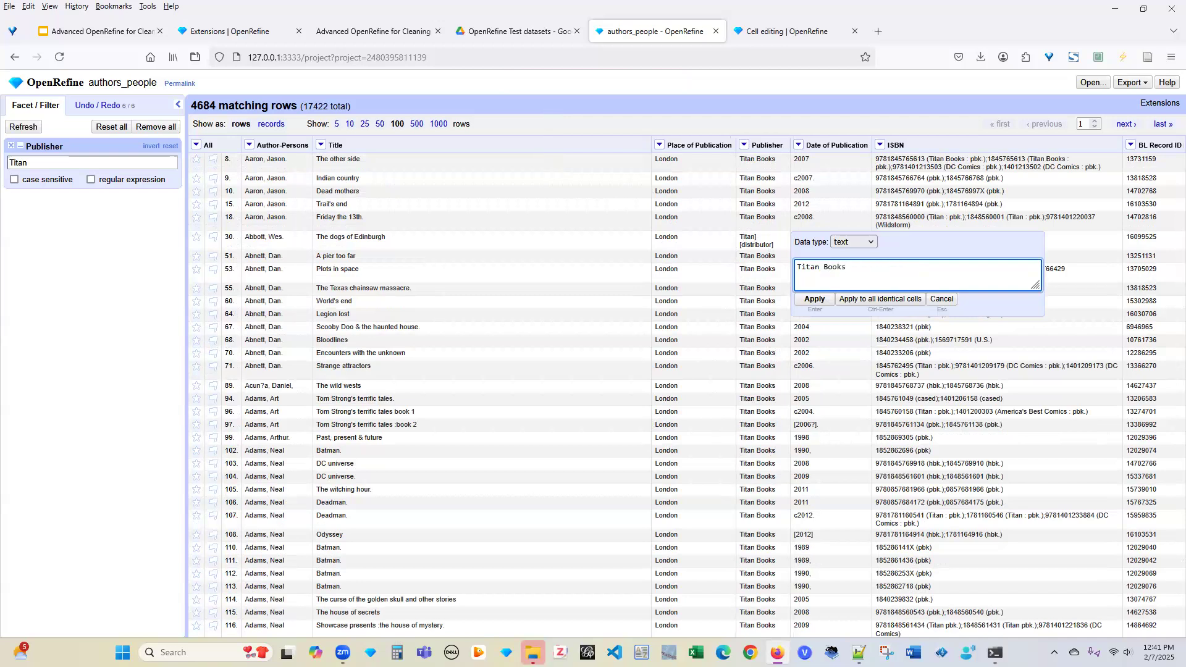
pyautogui.click(884, 299)
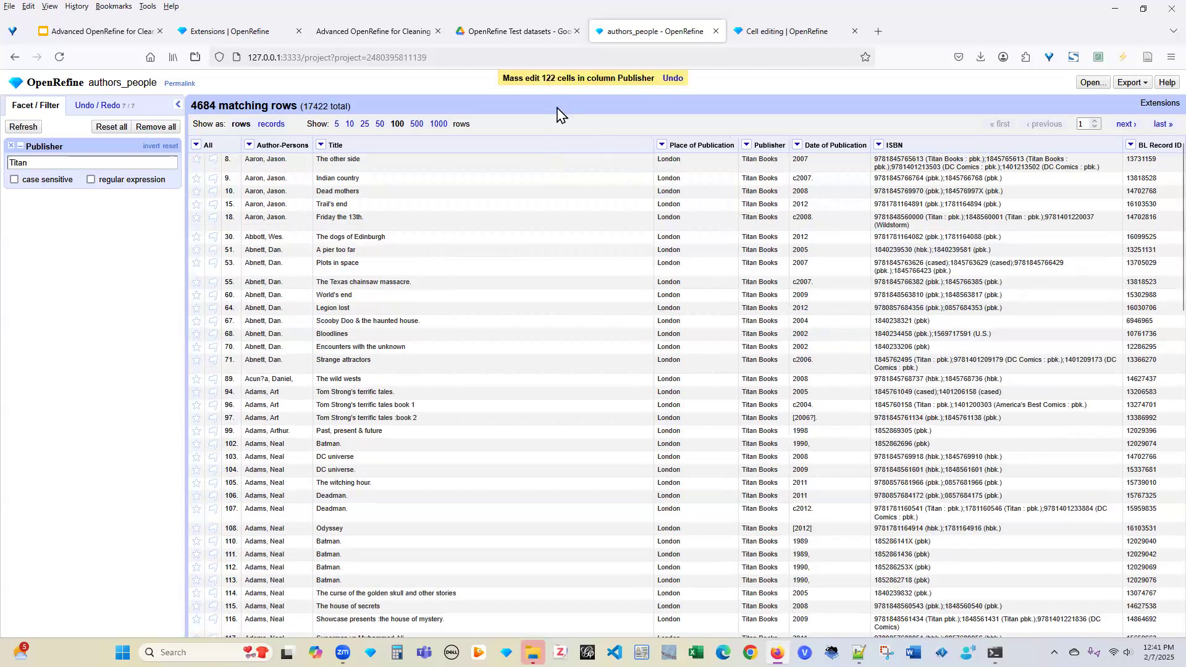
pyautogui.scroll(-15, 852, 373)
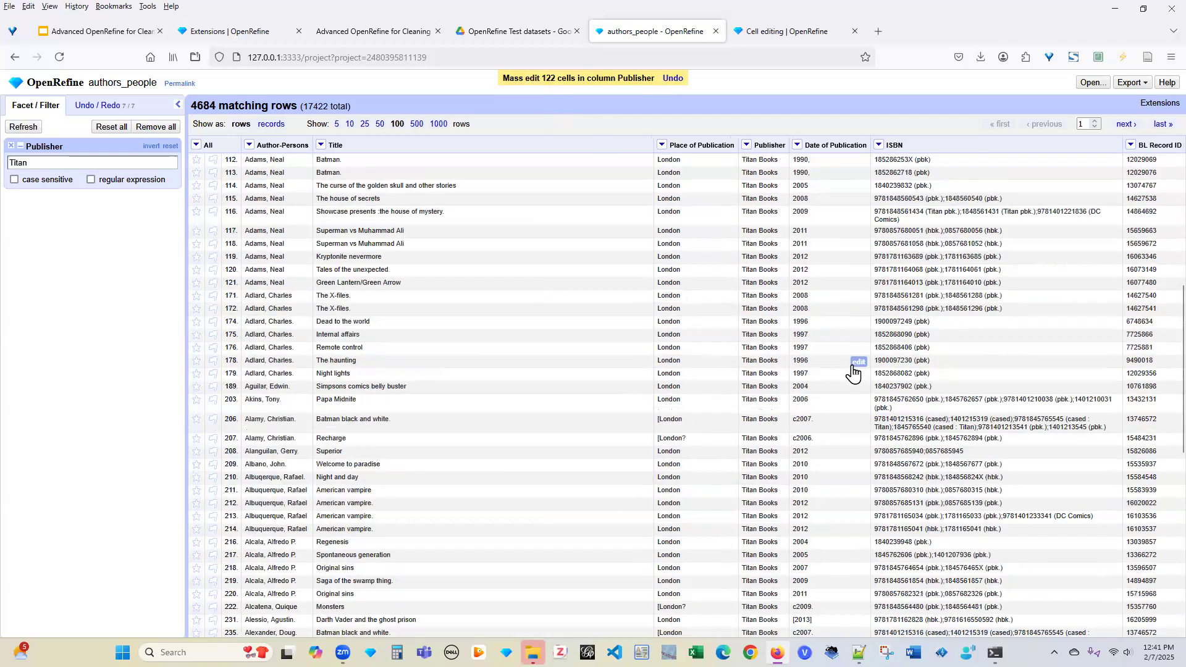
pyautogui.scroll(-3, 852, 373)
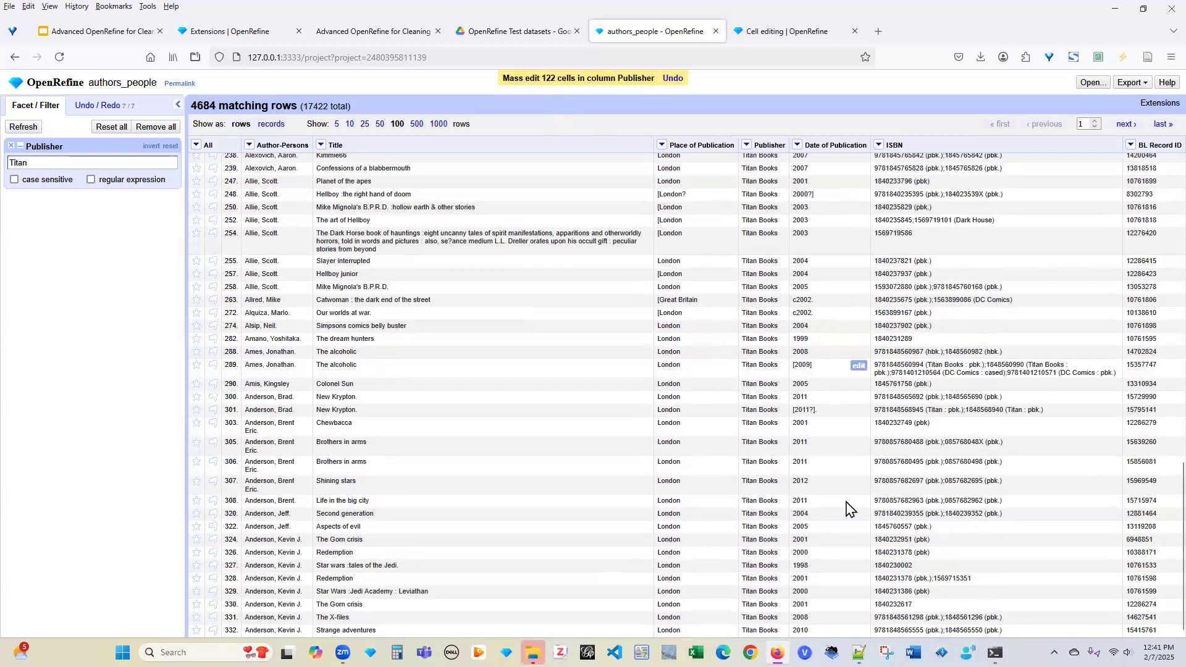
pyautogui.scroll(17, 716, 429)
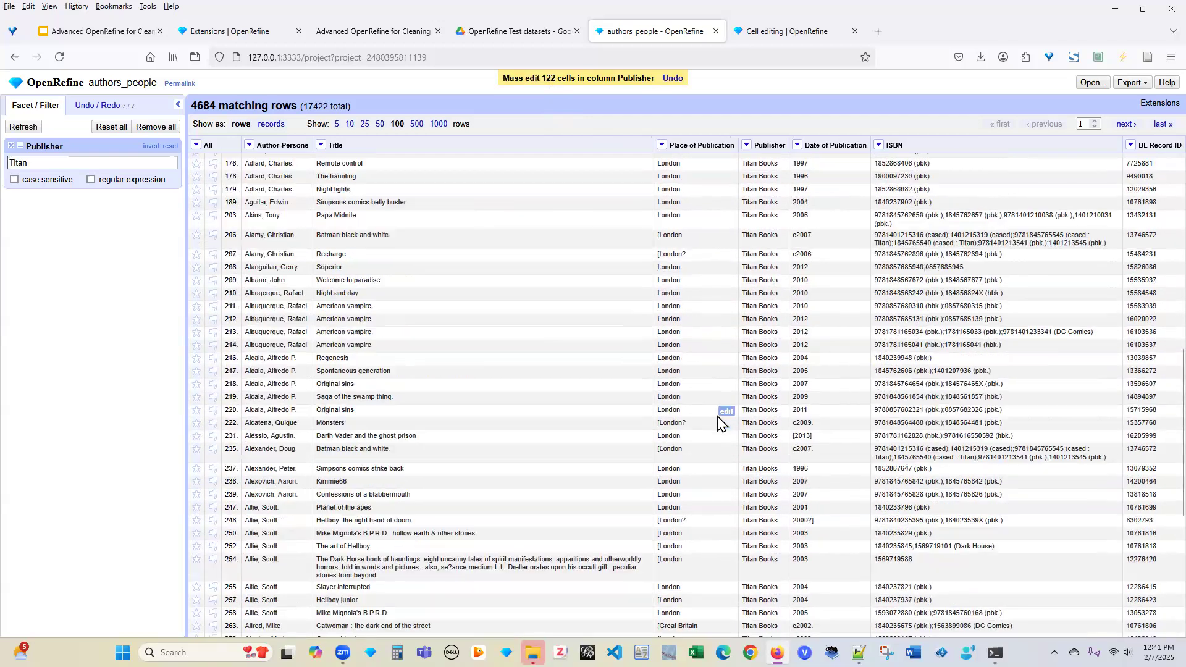
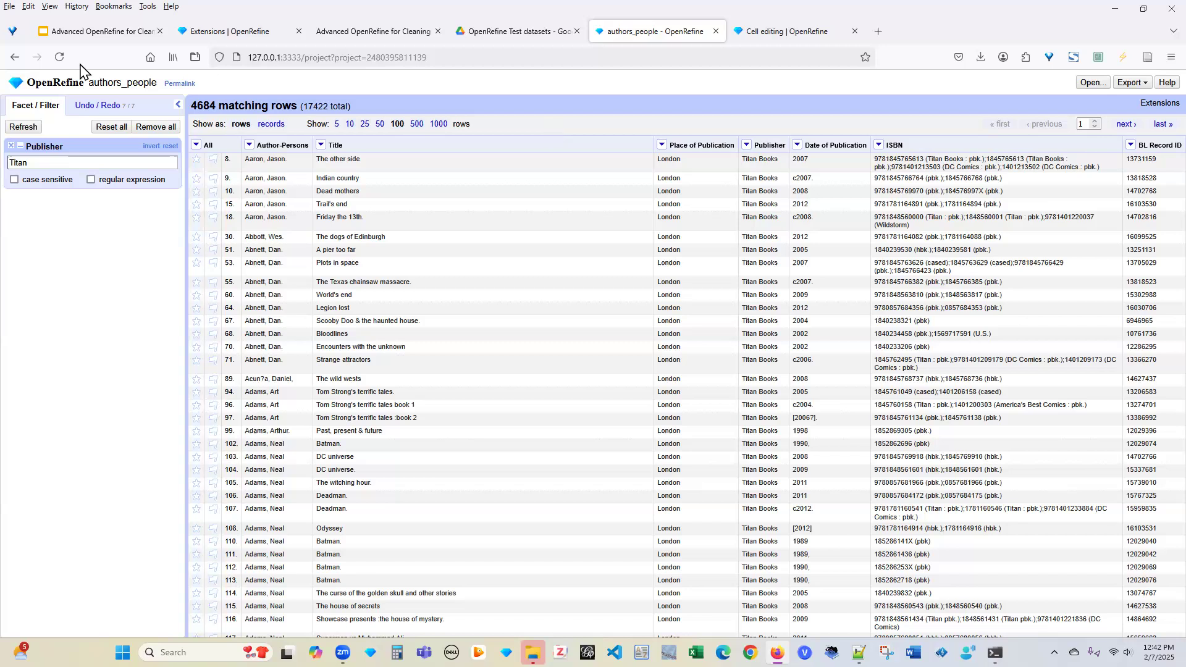
# Remove the Publisher facet and roll history back to step 2, the 3-cell Publisher mass edit
pyautogui.click(11, 146)
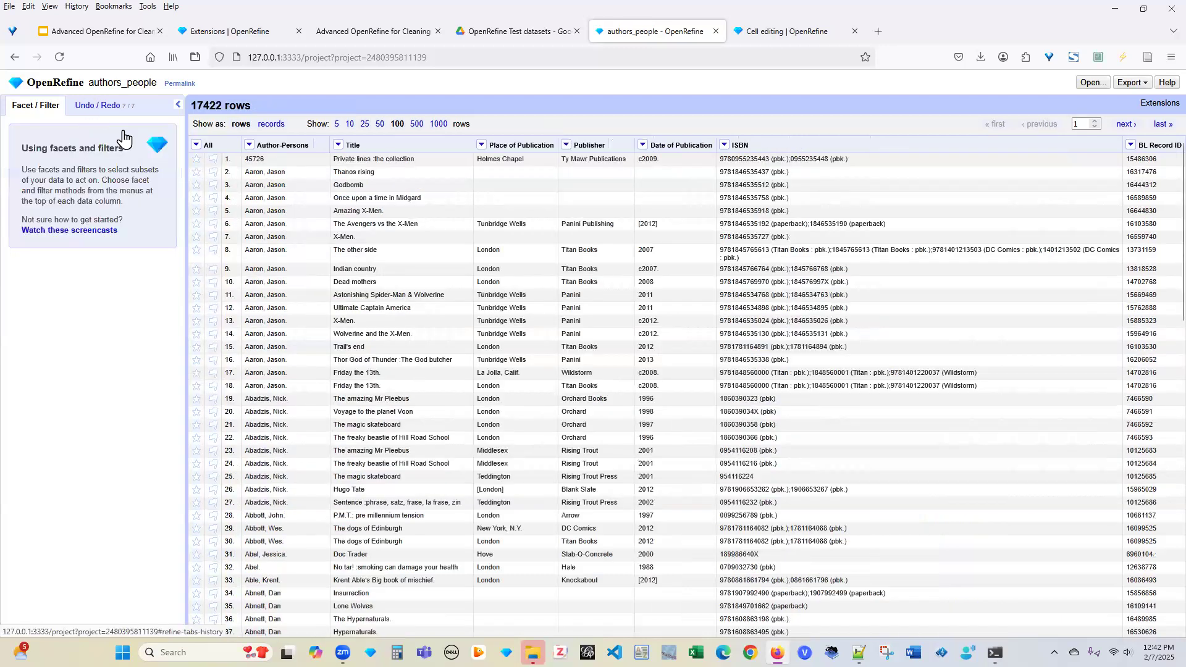
pyautogui.click(92, 105)
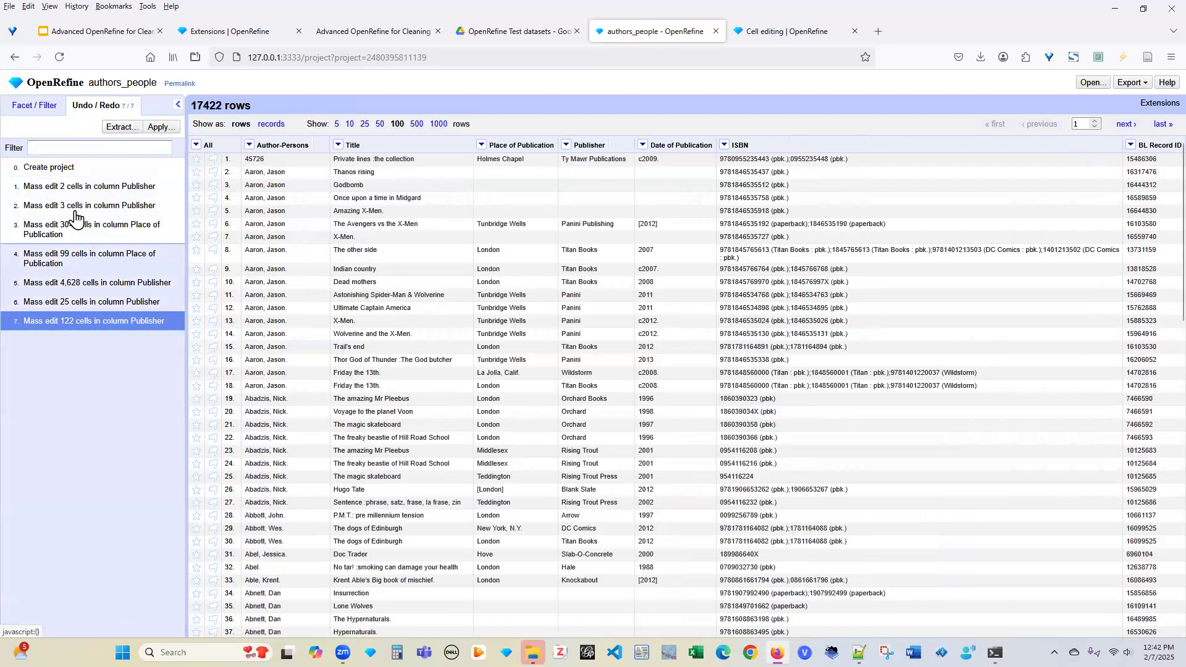
pyautogui.click(98, 208)
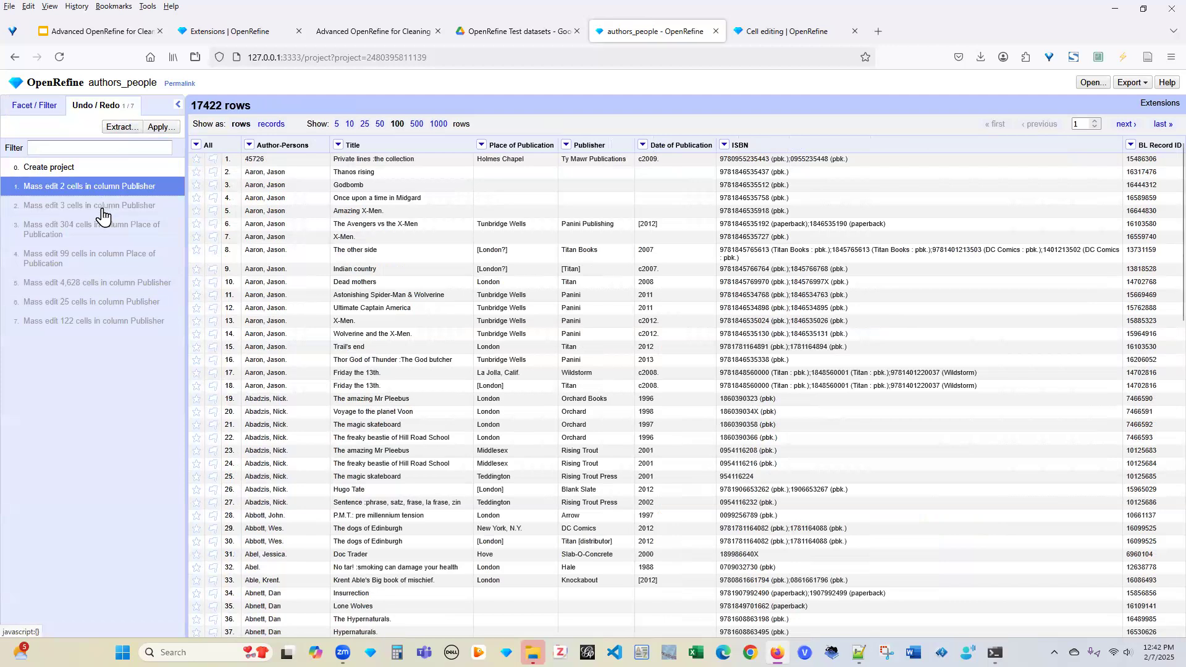
pyautogui.click(95, 208)
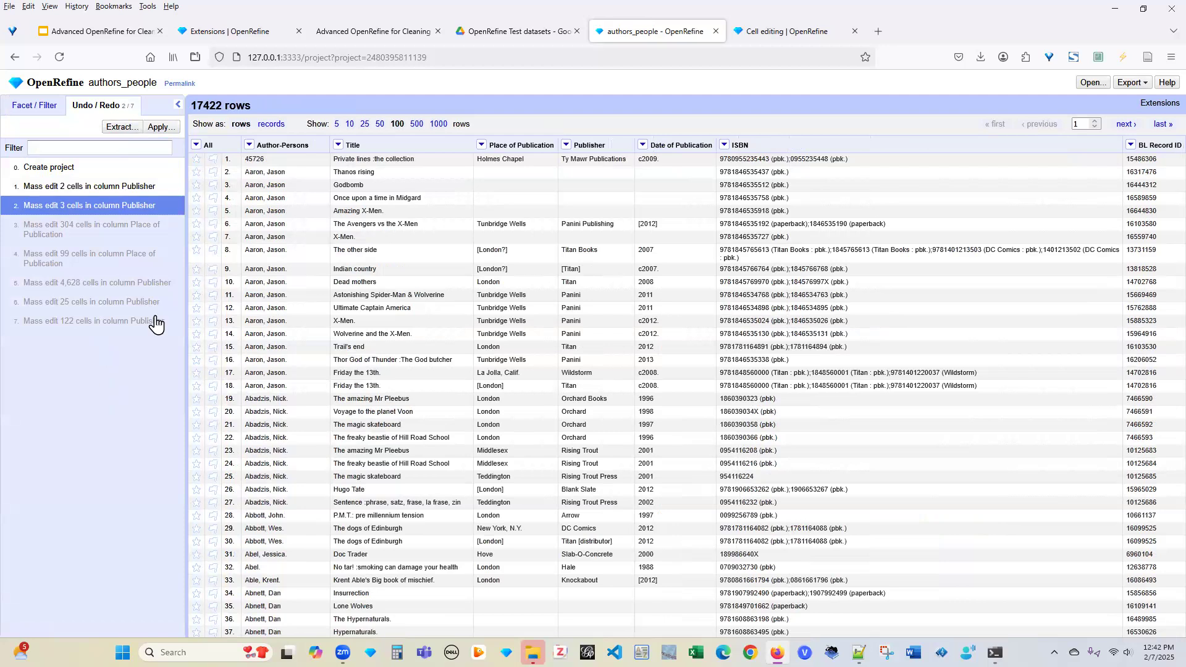
pyautogui.moveTo(594, 179)
pyautogui.click(565, 145)
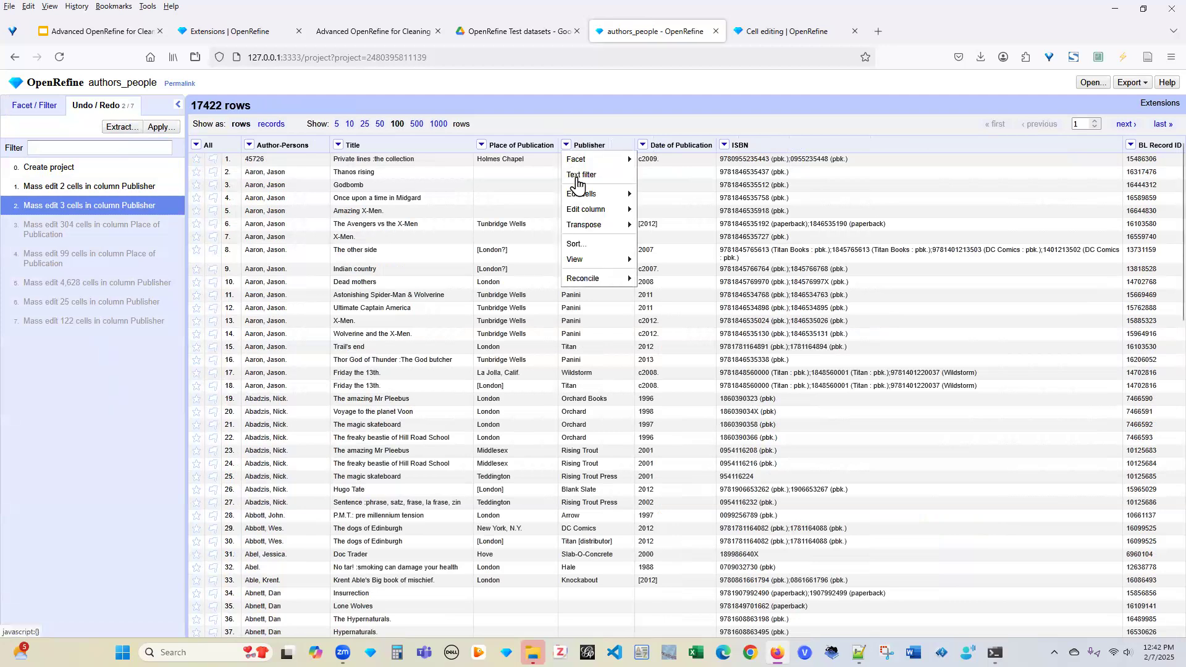
# Trim leading and trailing whitespace from the Publisher column, changing 541 cells
pyautogui.moveTo(591, 196)
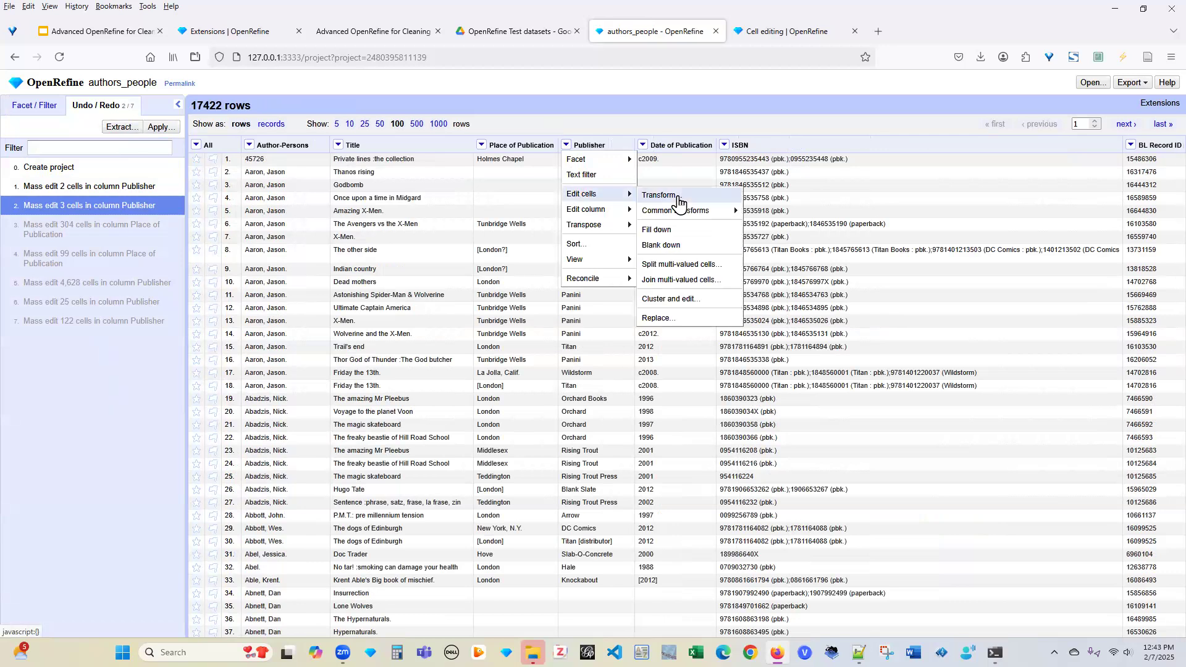
pyautogui.moveTo(698, 213)
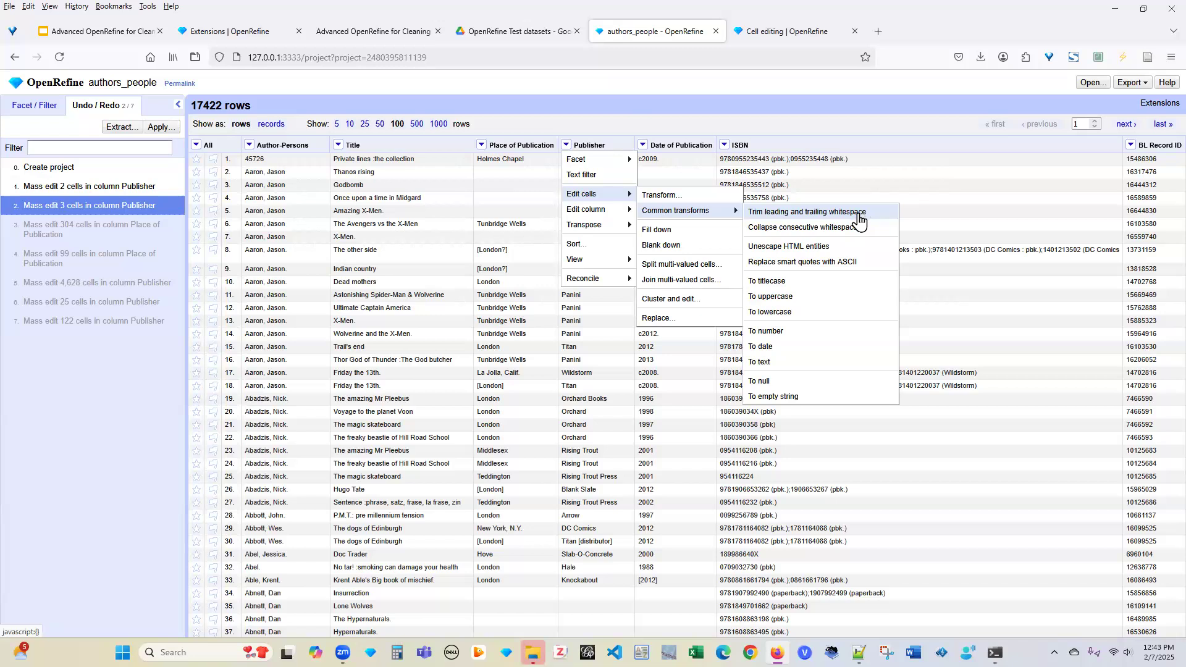
pyautogui.click(811, 216)
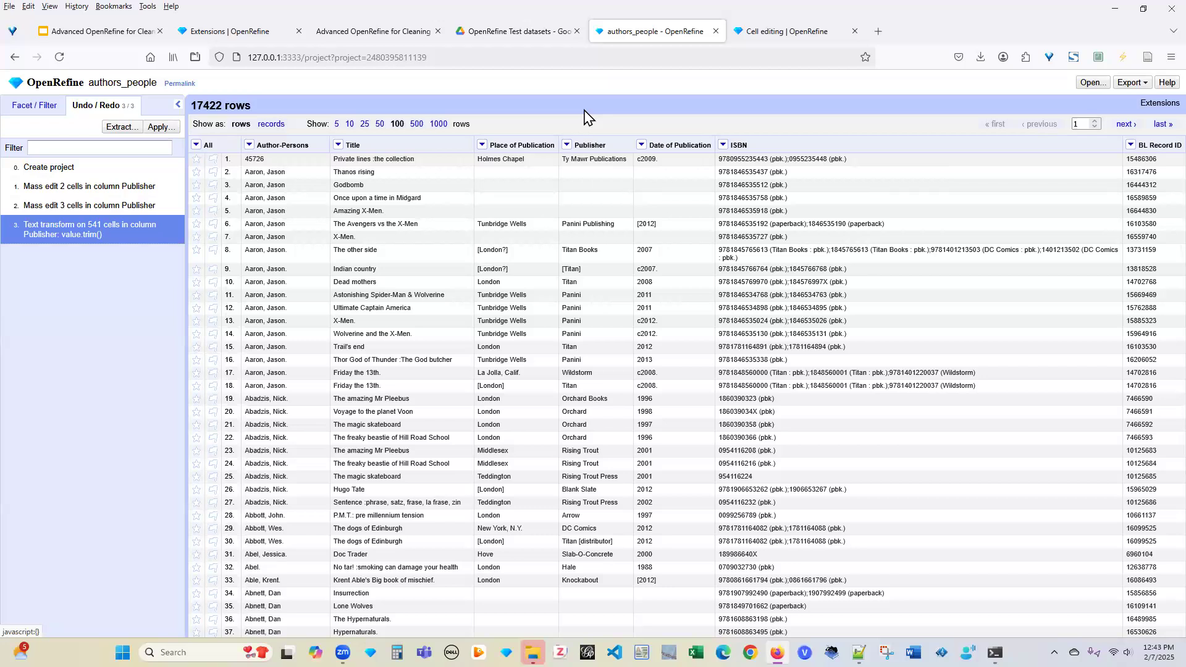
pyautogui.click(249, 147)
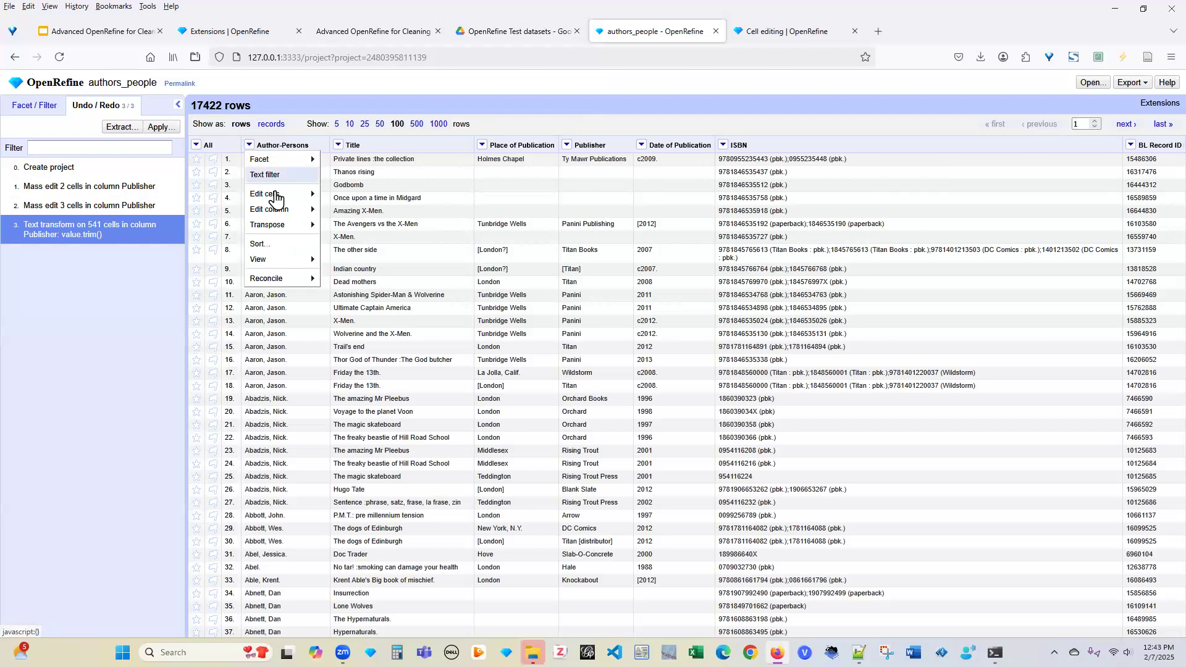
# Start a custom text transform on Author-Persons, keeping GREL as the expression language
pyautogui.moveTo(276, 198)
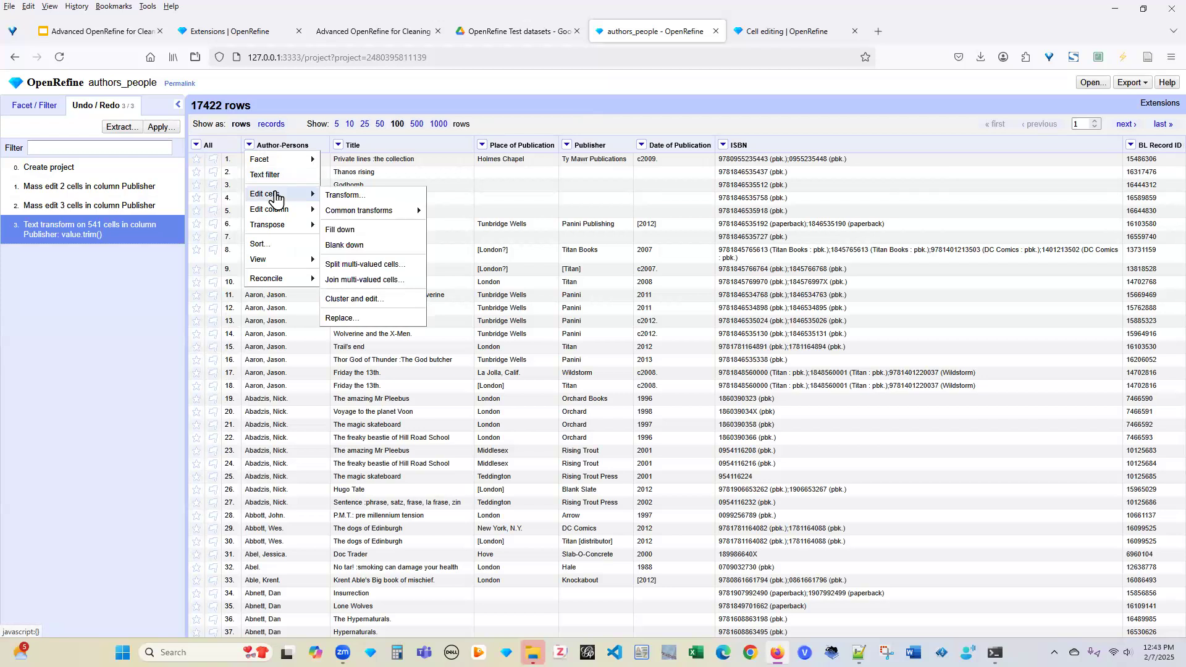
pyautogui.click(357, 197)
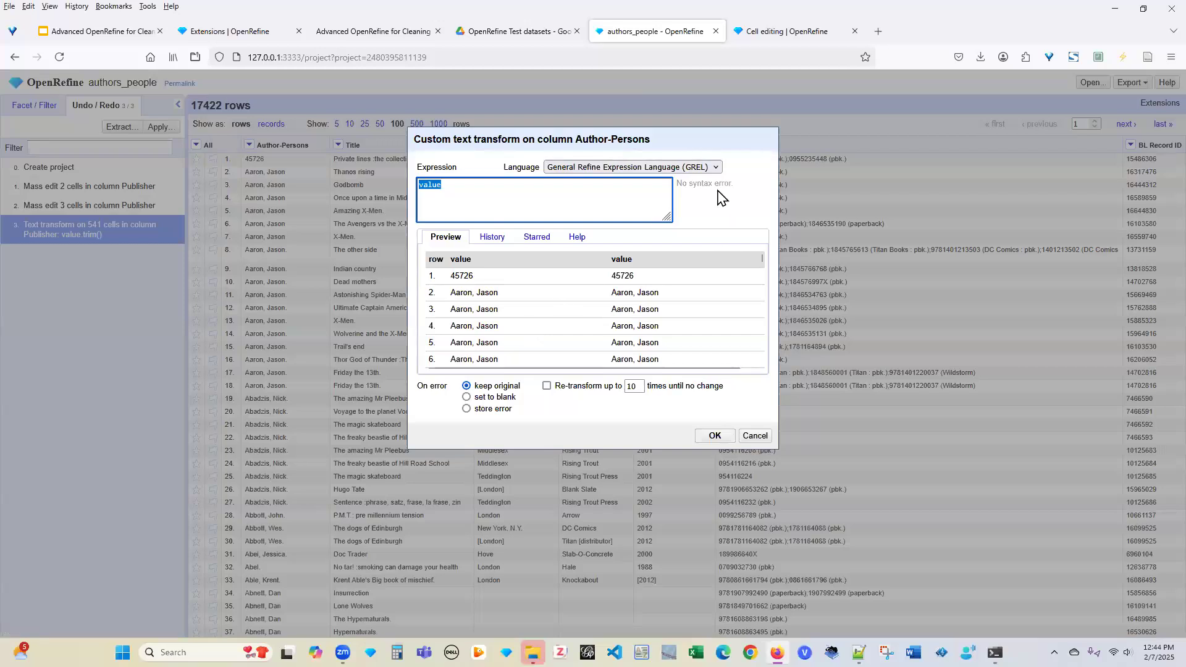
pyautogui.click(715, 167)
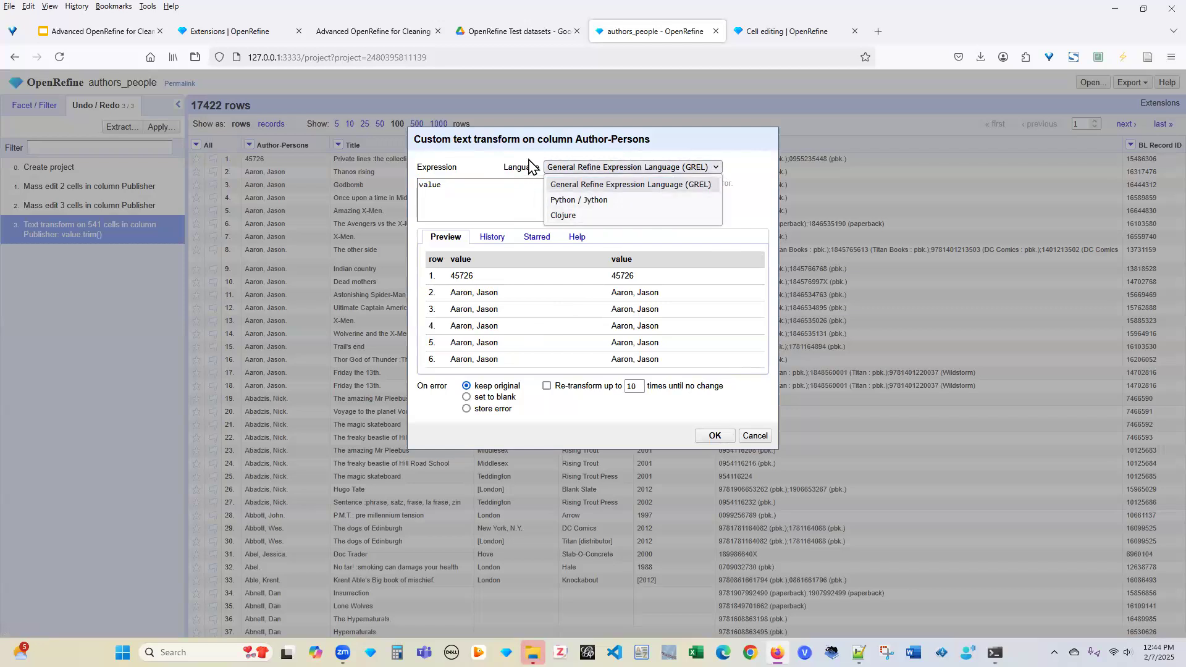
pyautogui.click(733, 213)
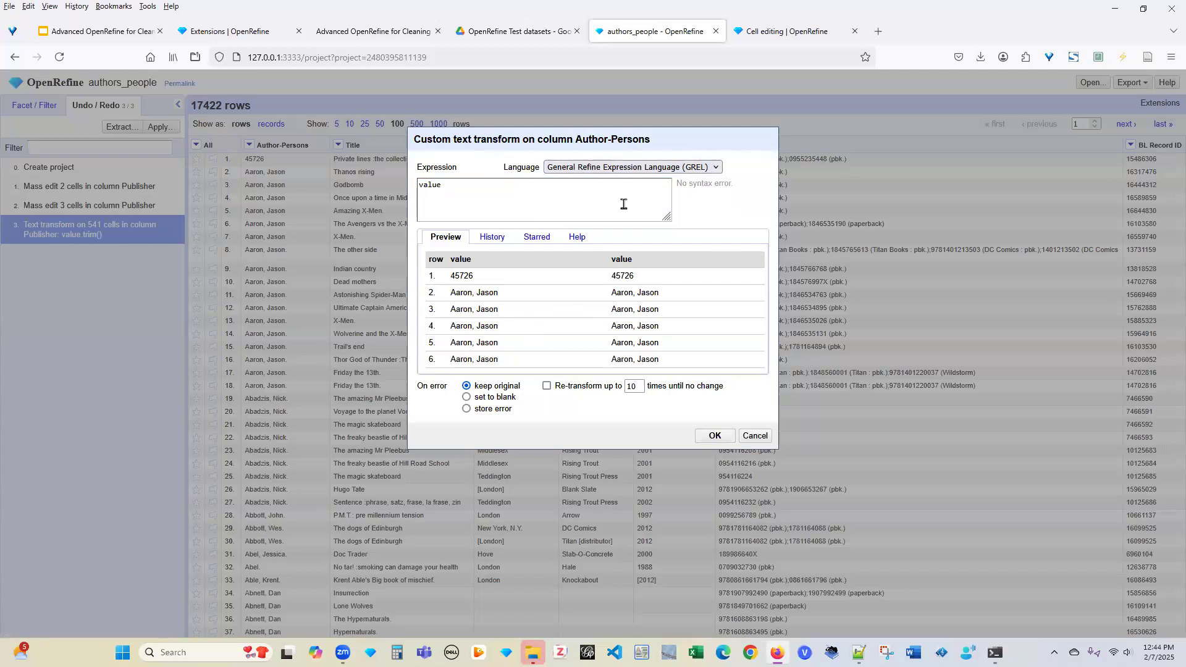
pyautogui.click(547, 199)
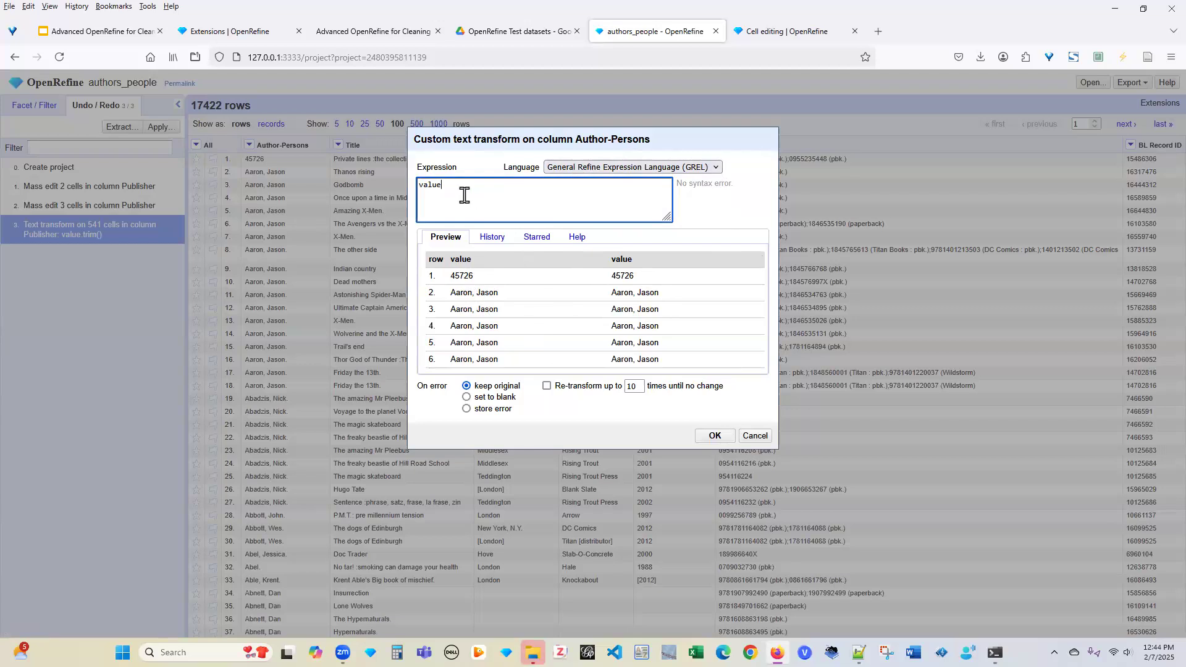
# Apply value.replace(',','') to Author-Persons, stripping commas from 16,276 cells
pyautogui.write('re')
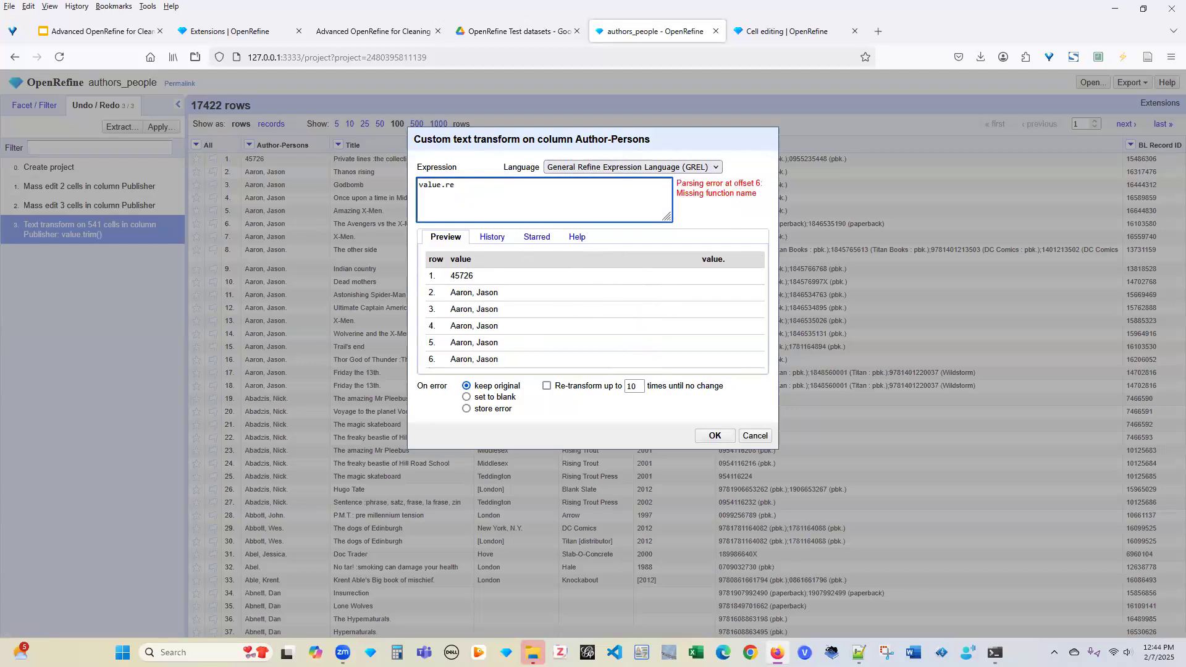
pyautogui.write('place')
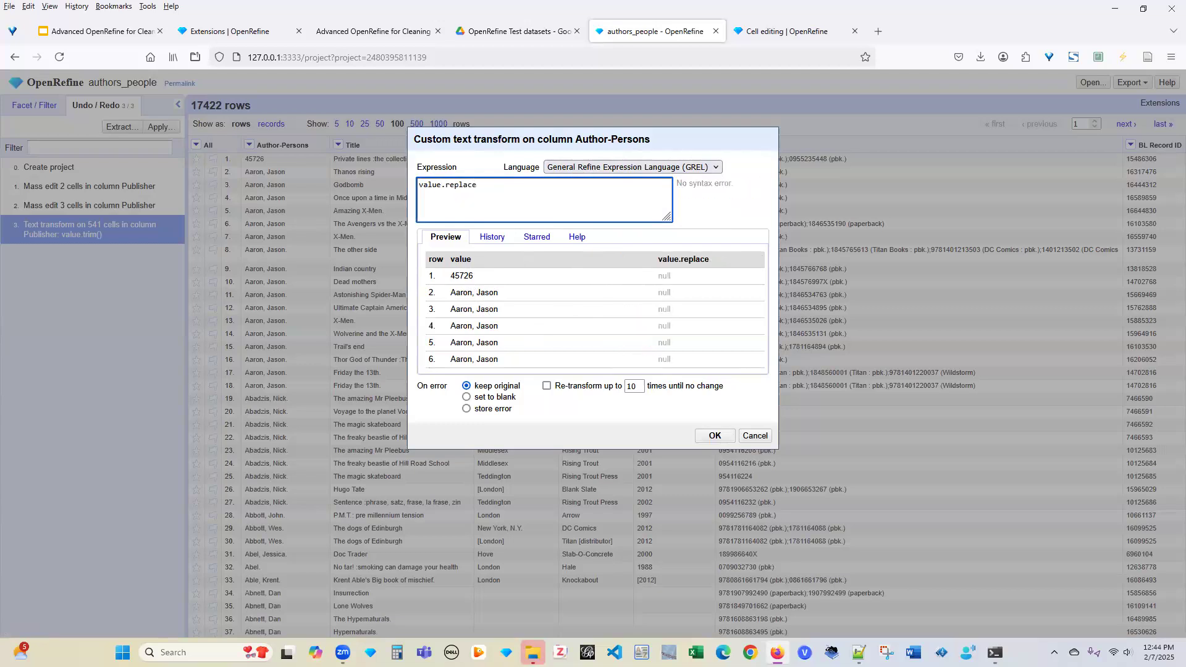
pyautogui.write('(')
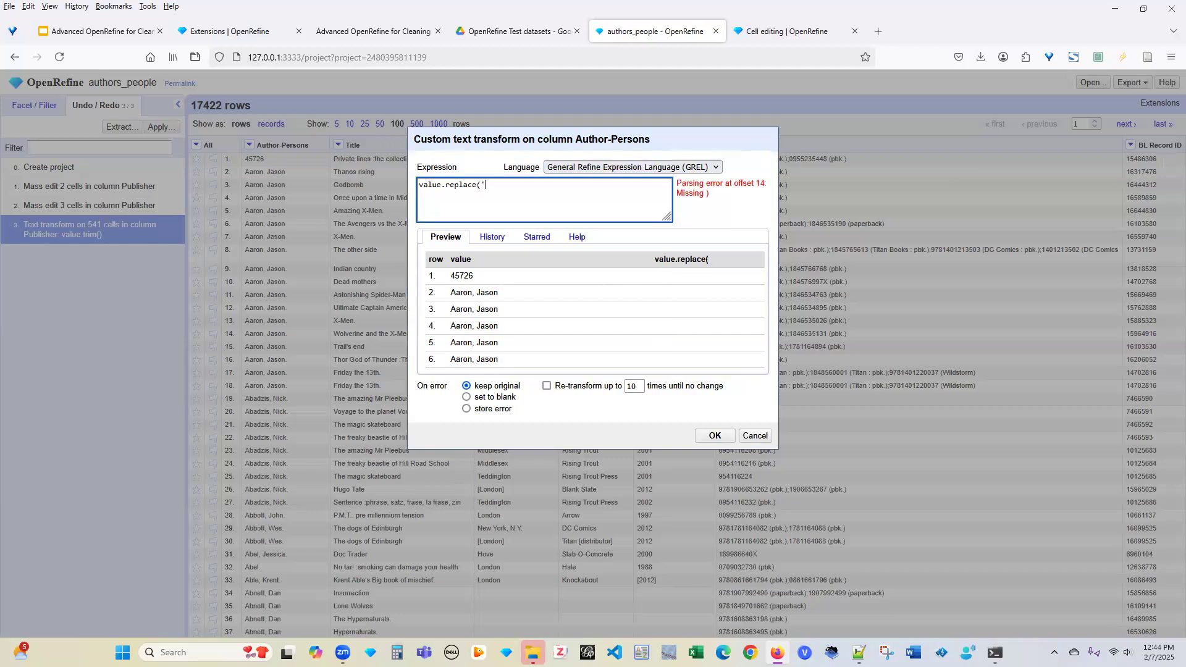
pyautogui.write("',")
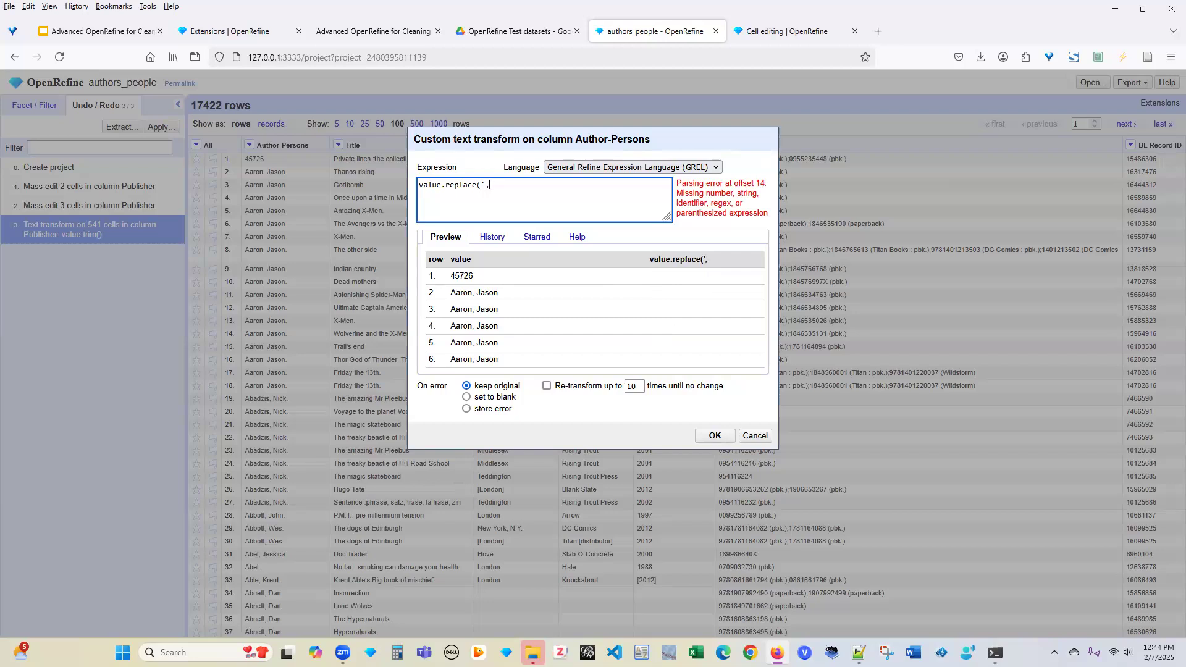
pyautogui.press('BackSpace')
pyautogui.write(",'")
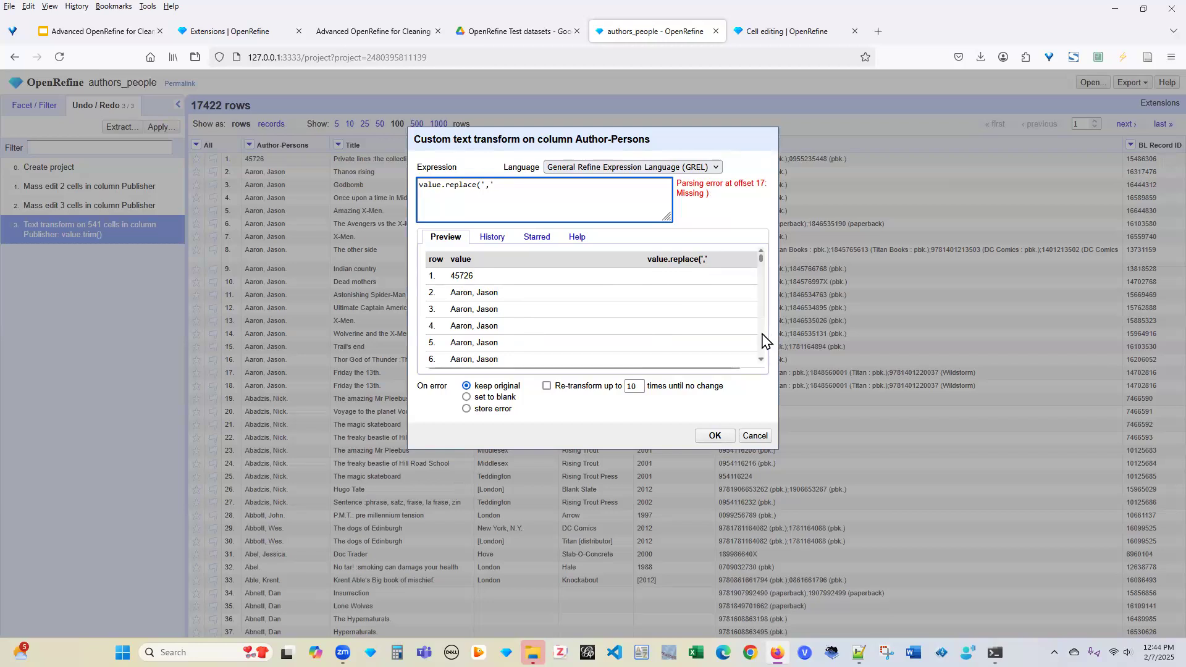
pyautogui.scroll(-3, 762, 339)
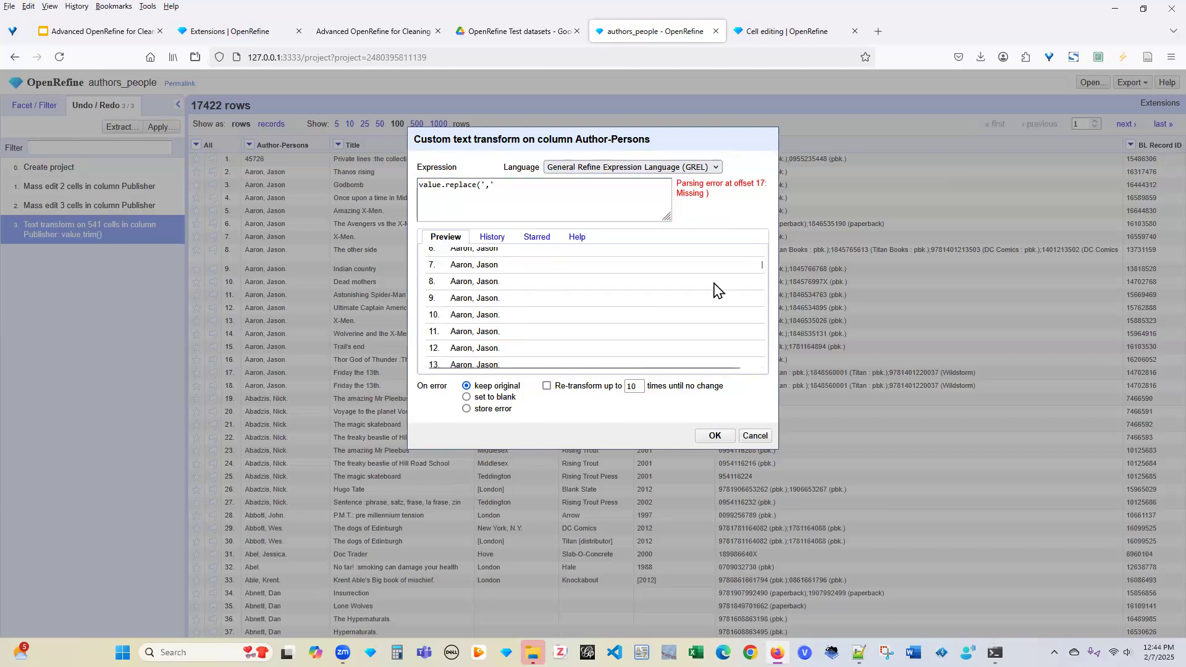
pyautogui.scroll(3, 762, 267)
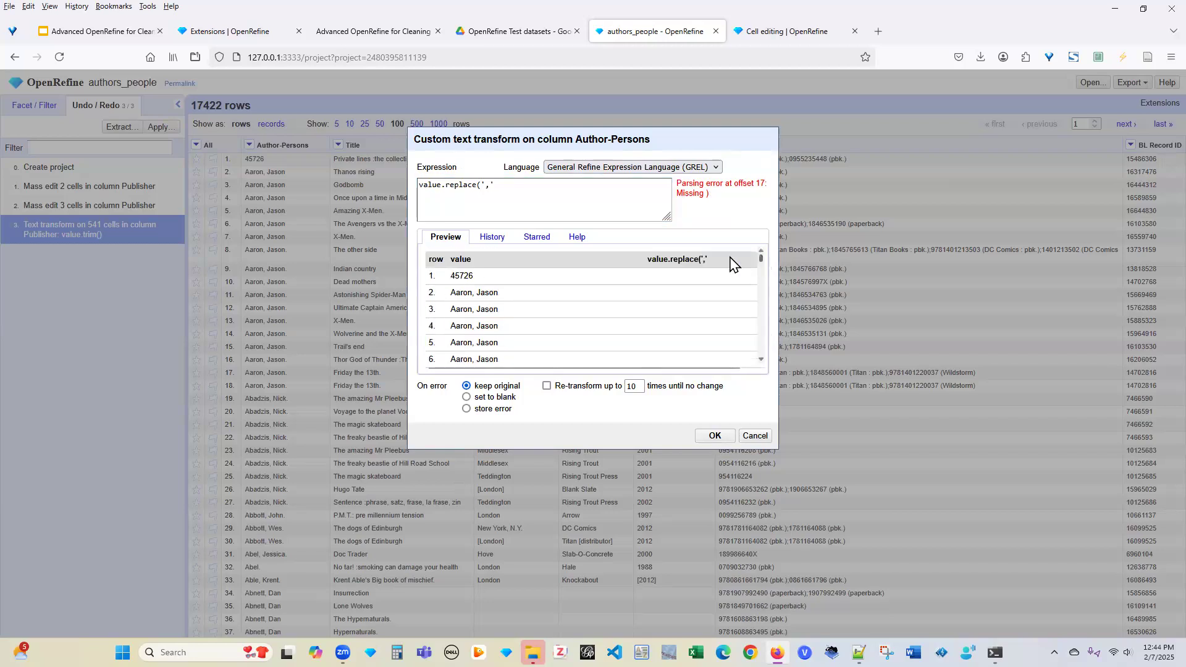
pyautogui.click(505, 191)
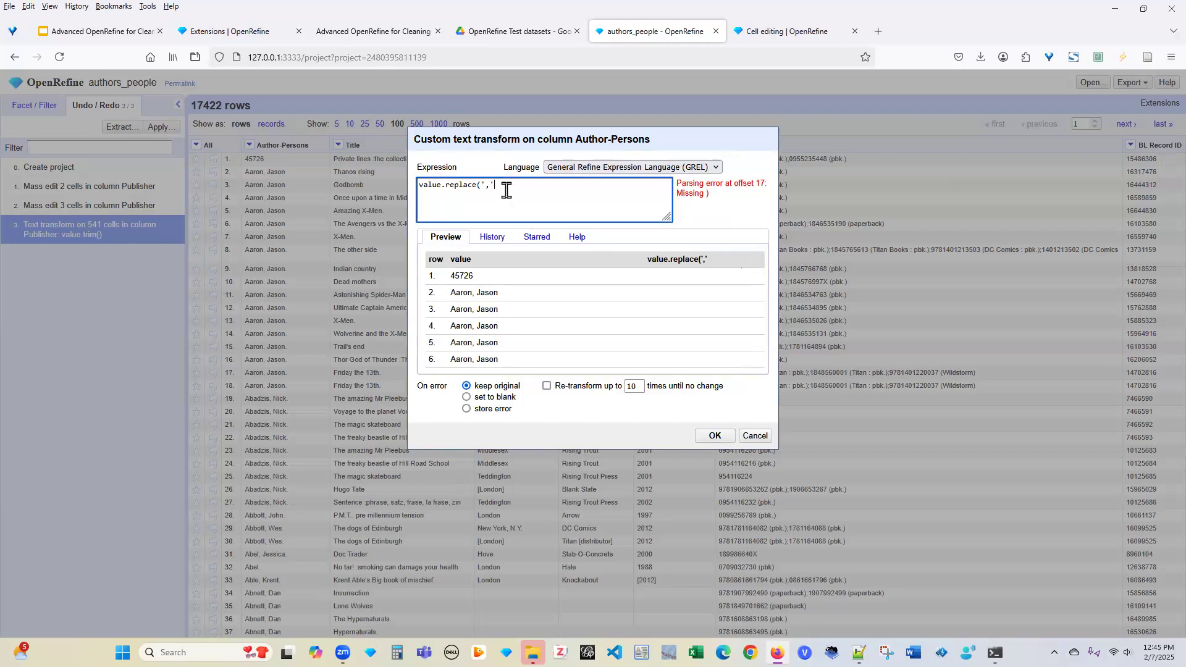
pyautogui.write(",'")
pyautogui.write(')')
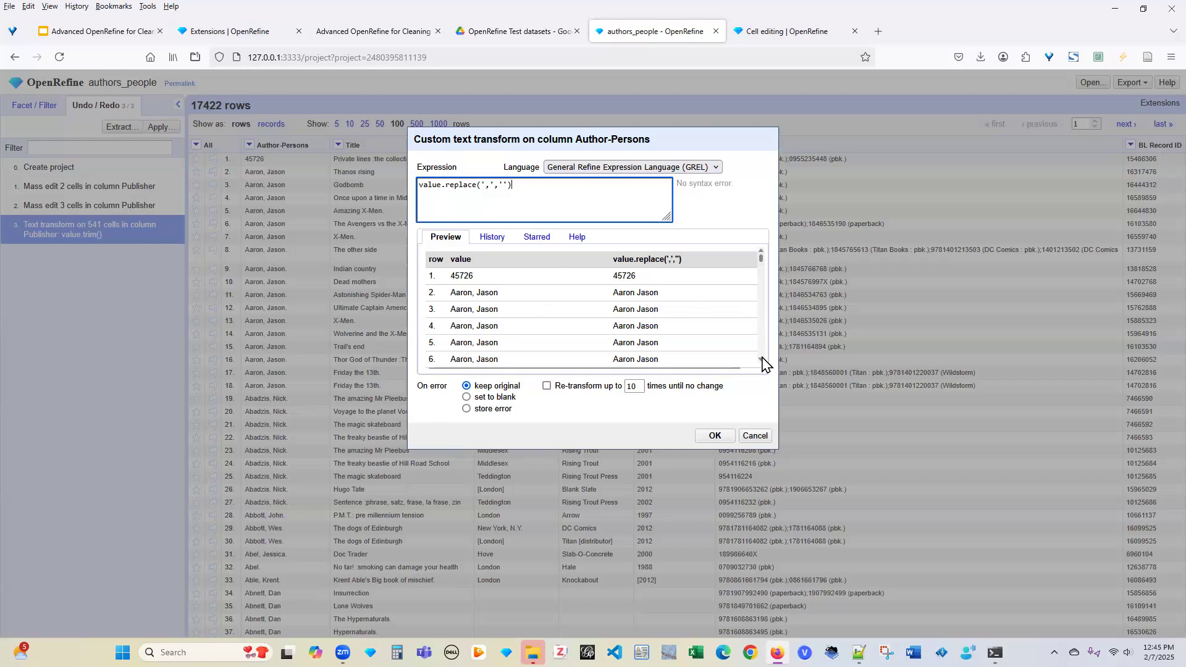
pyautogui.scroll(-3, 762, 362)
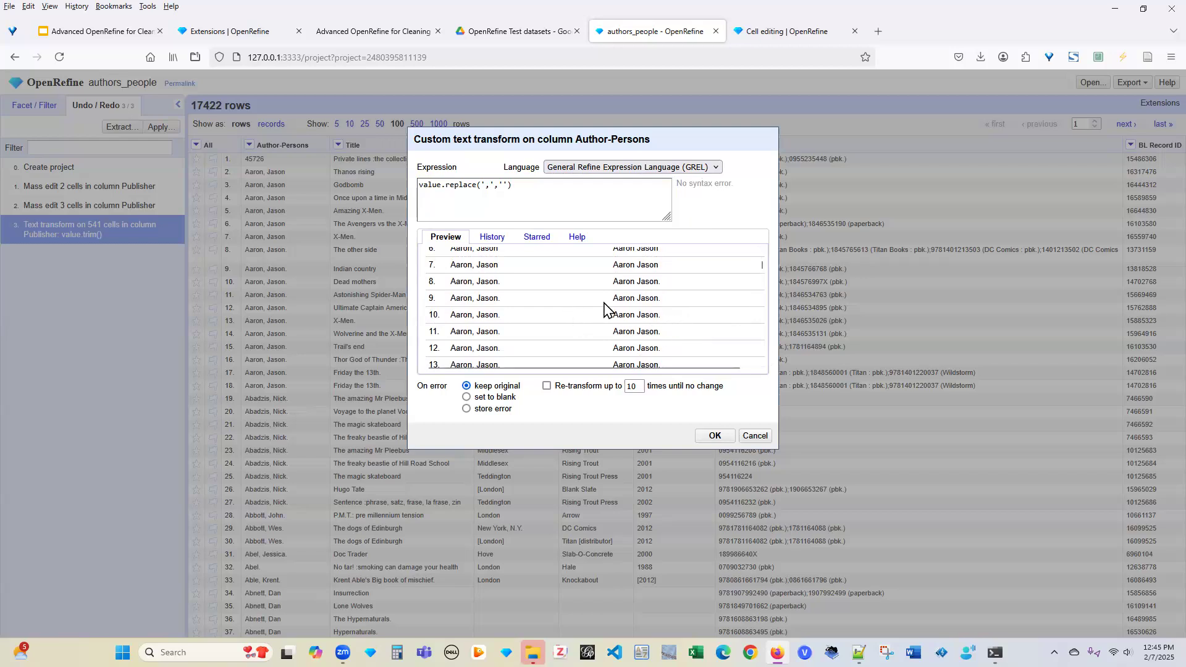
pyautogui.click(714, 437)
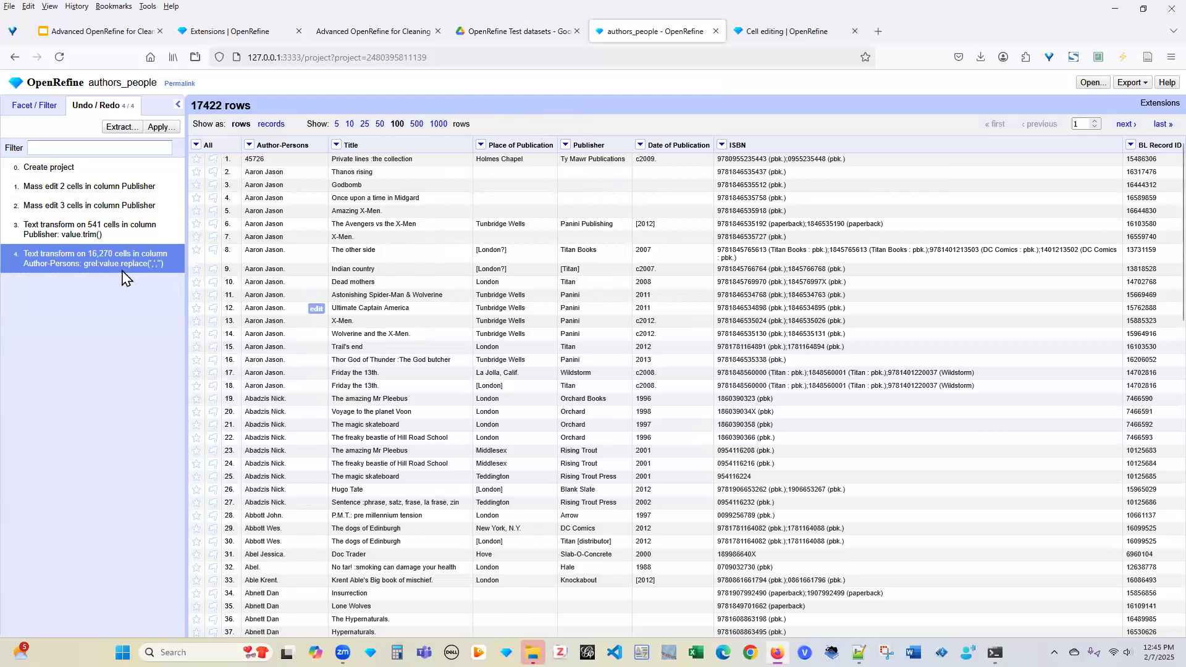
# Undo the Author-Persons comma removal and start a fresh custom transform on that column
pyautogui.click(95, 228)
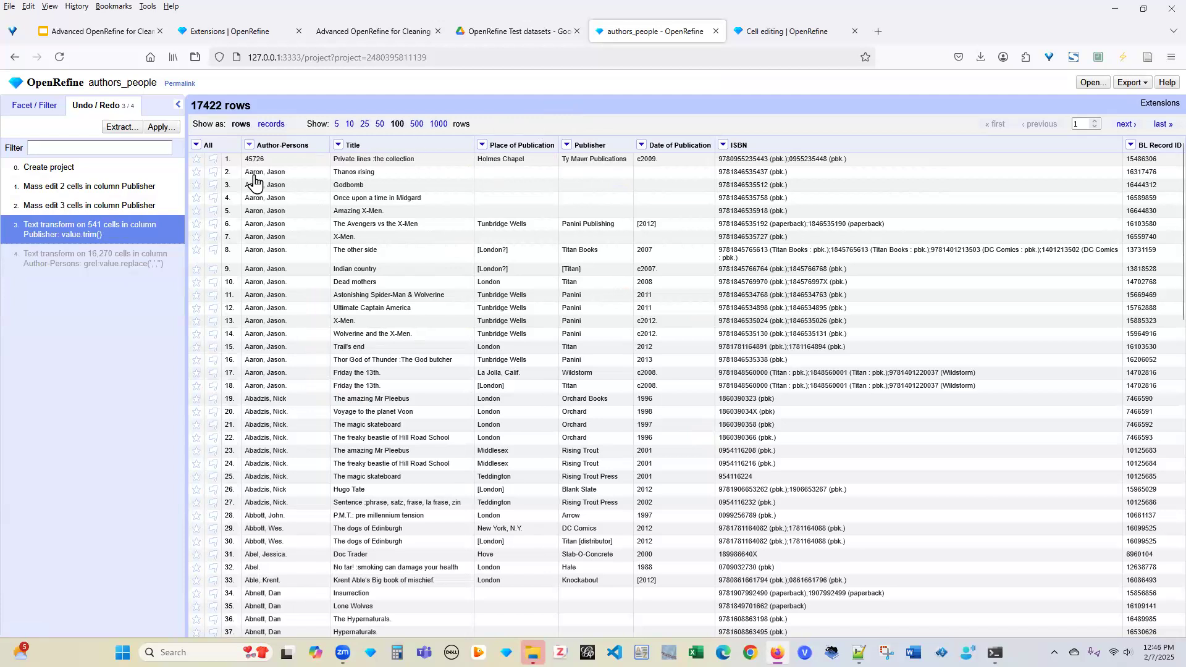
pyautogui.click(249, 145)
pyautogui.moveTo(288, 199)
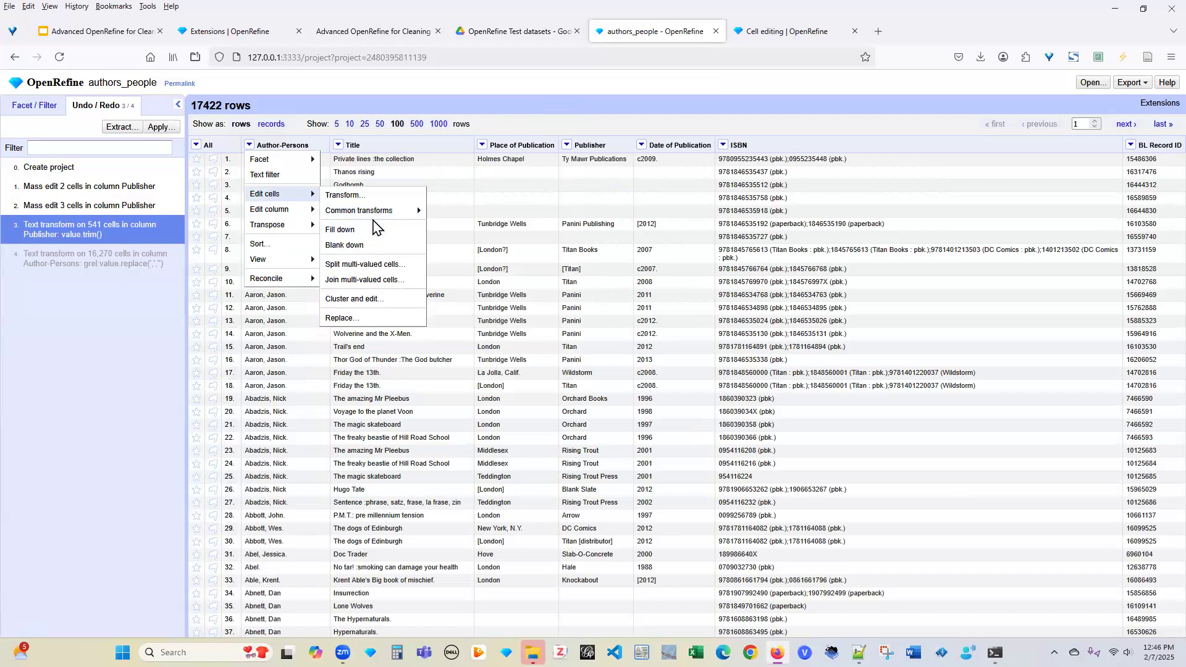
pyautogui.moveTo(380, 211)
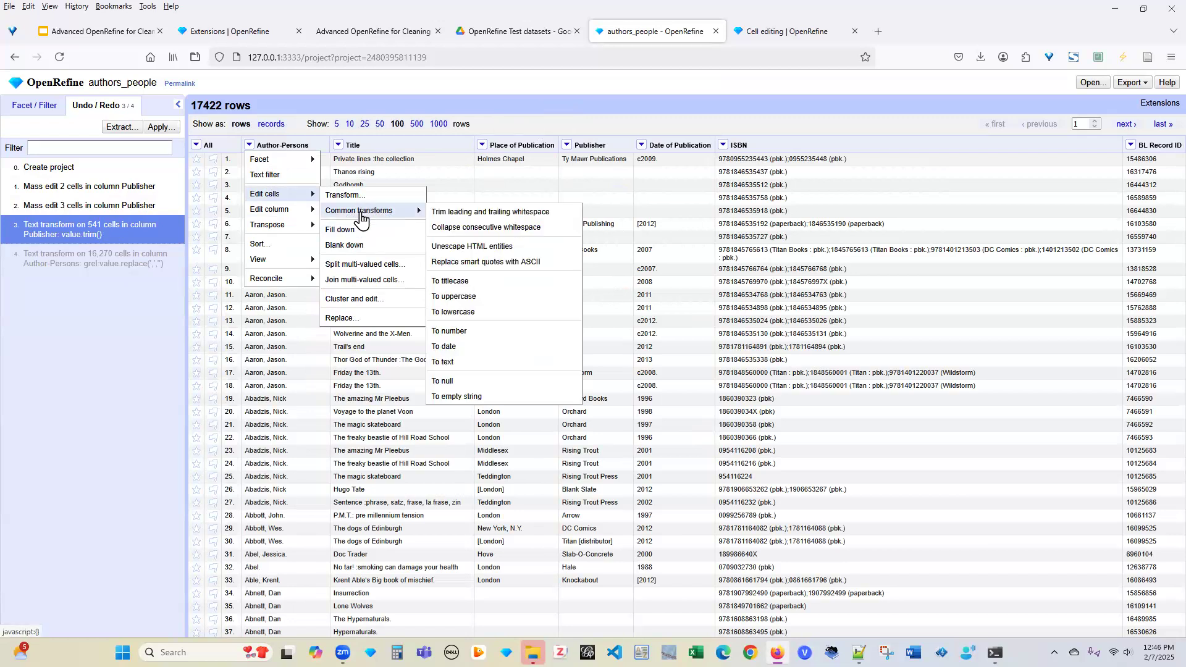
pyautogui.click(349, 195)
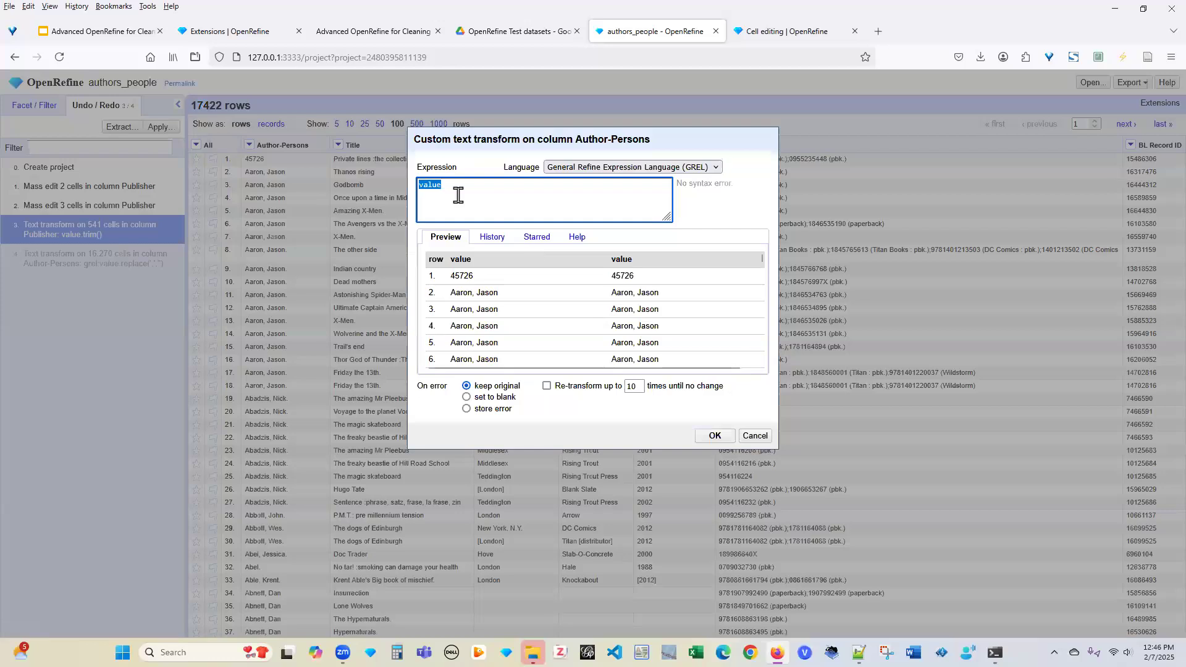
# Apply value.replace('.','') to Author-Persons, removing periods from 10,949 cells
pyautogui.click(475, 184)
pyautogui.write('.')
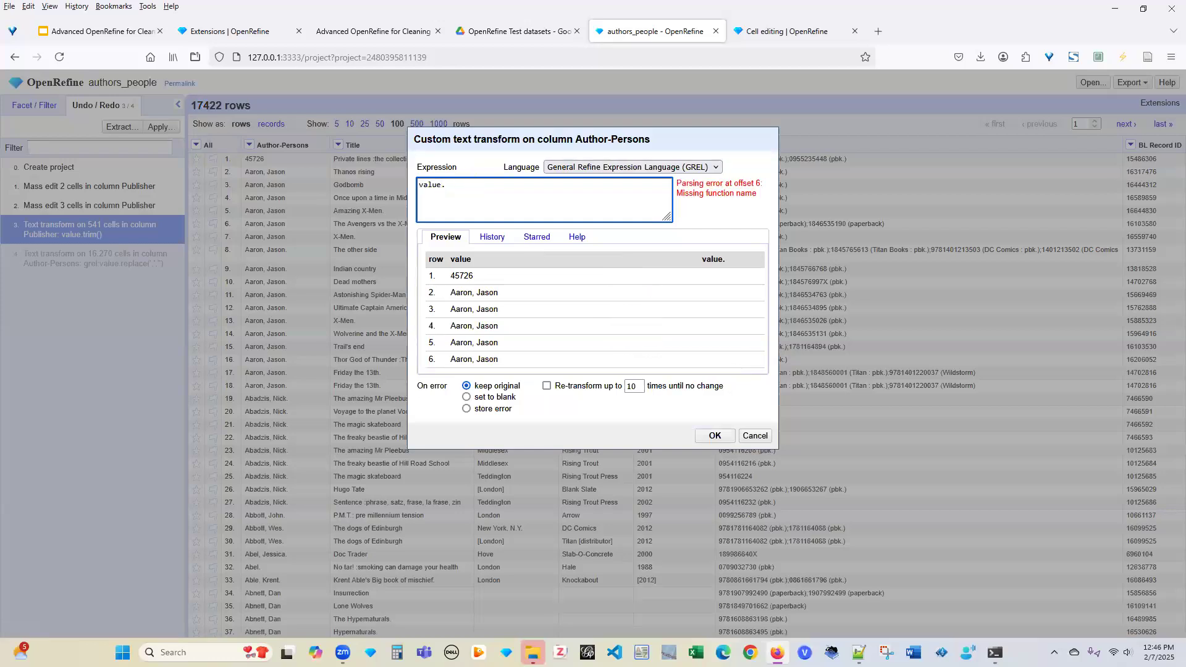
pyautogui.write('replace(')
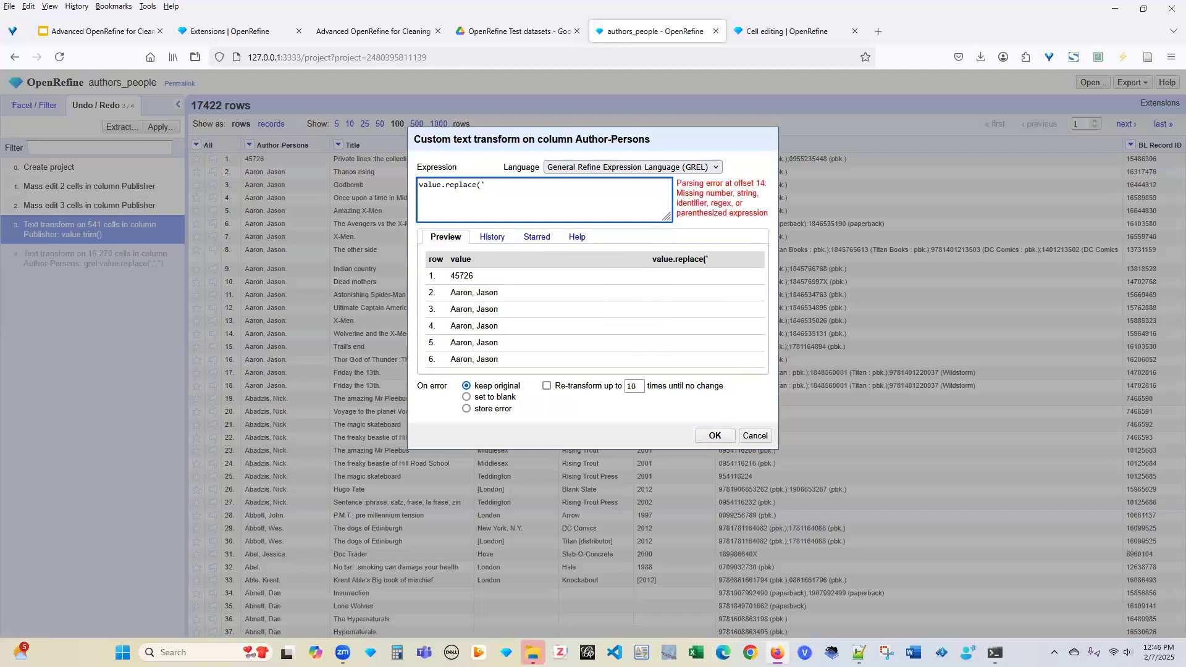
pyautogui.write("'.'")
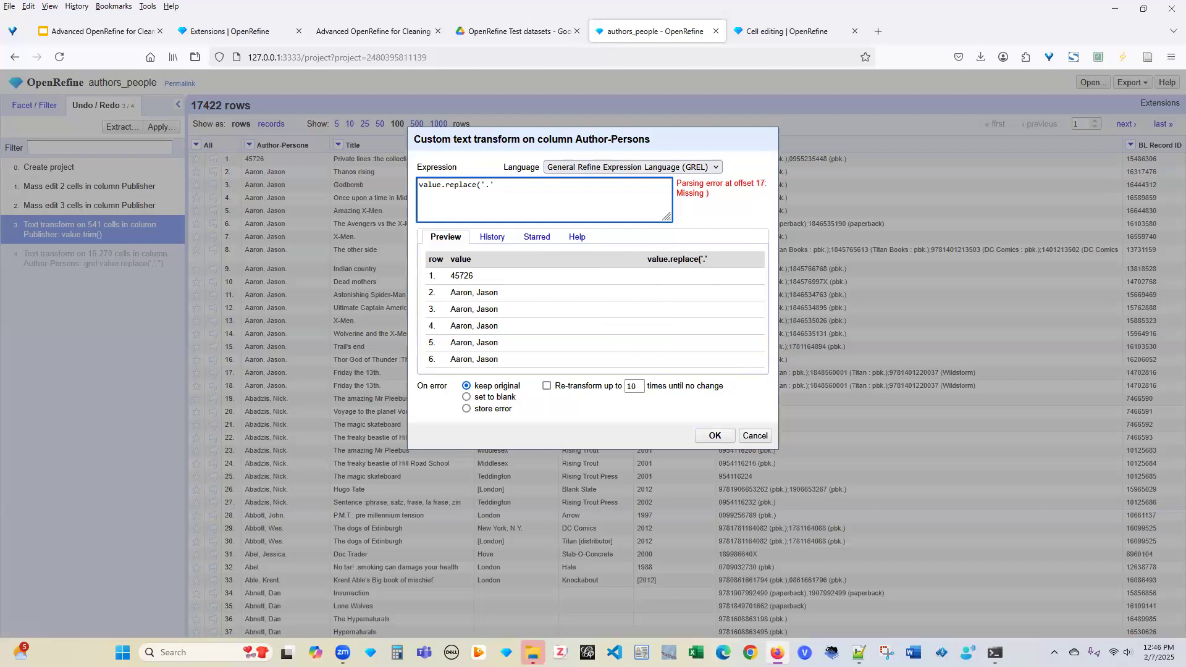
pyautogui.write(",'')")
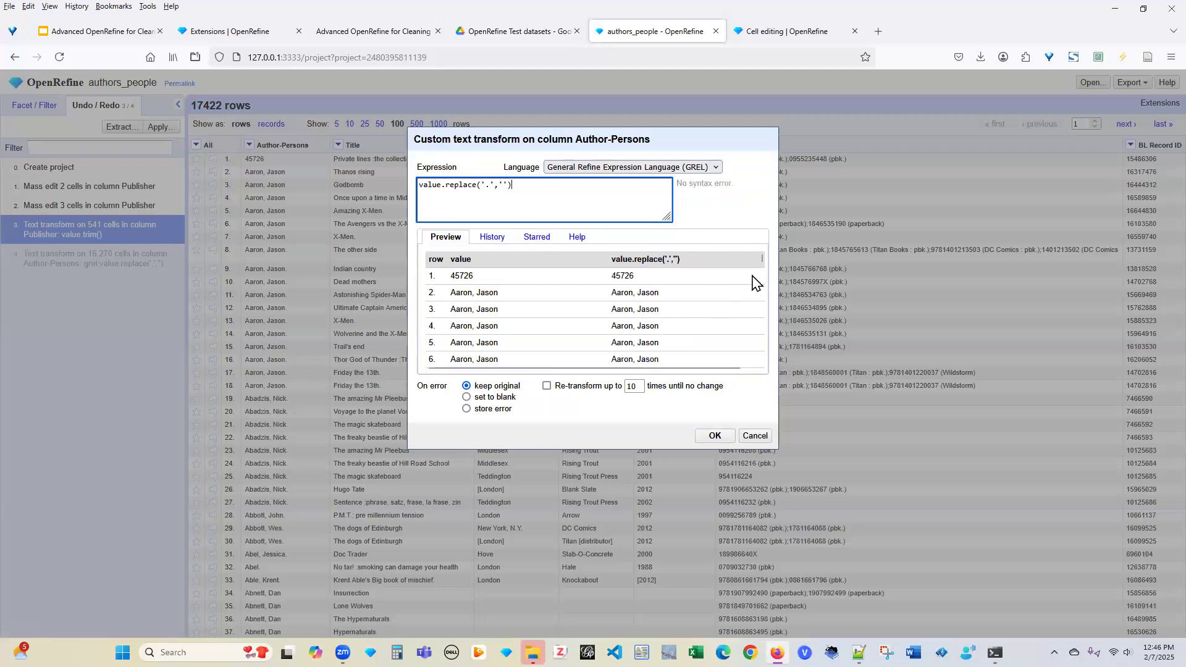
pyautogui.moveTo(761, 258); pyautogui.dragTo(761, 264)
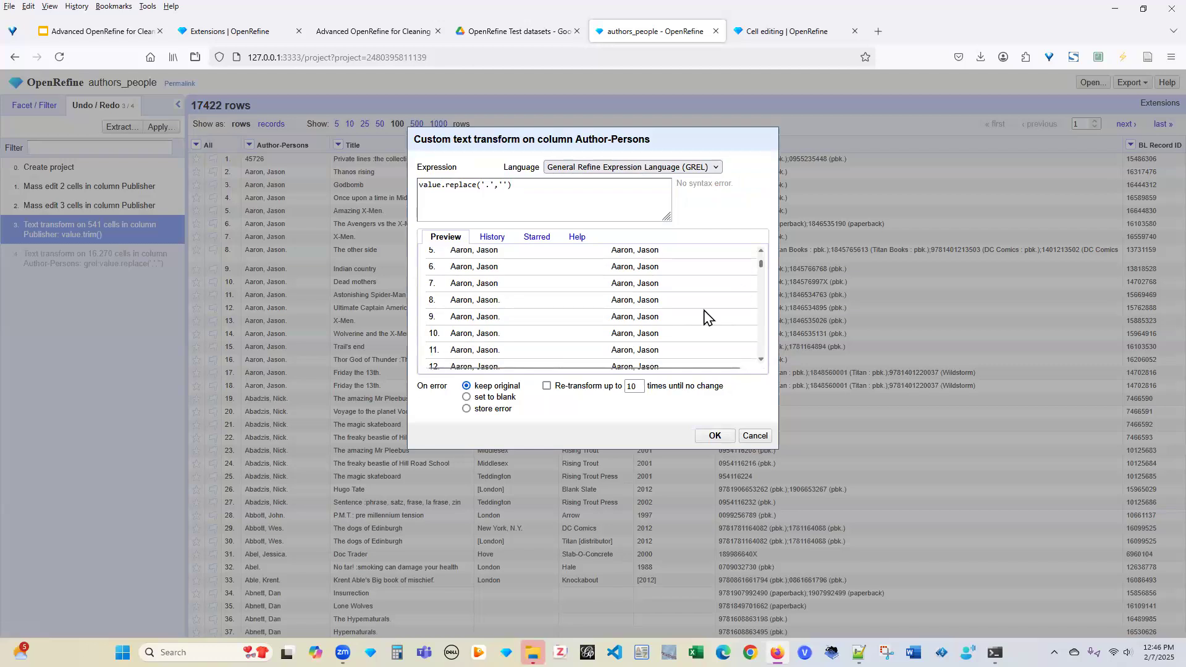
pyautogui.click(710, 436)
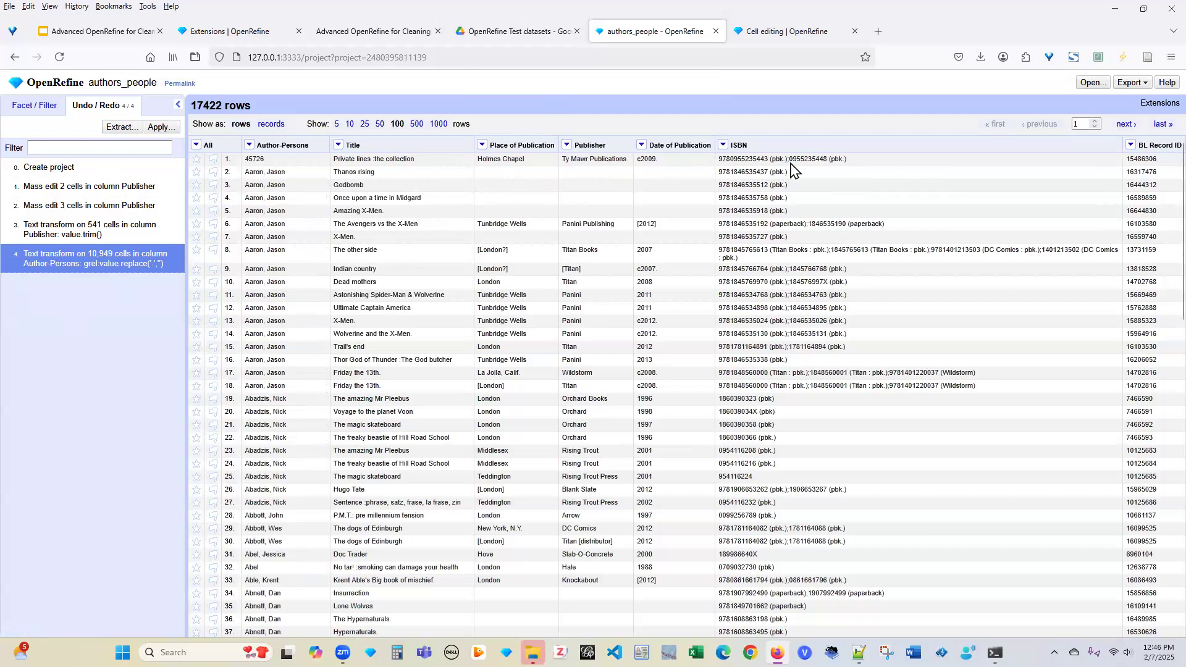
# Choose Custom tabular from the Export formats list
pyautogui.click(1141, 89)
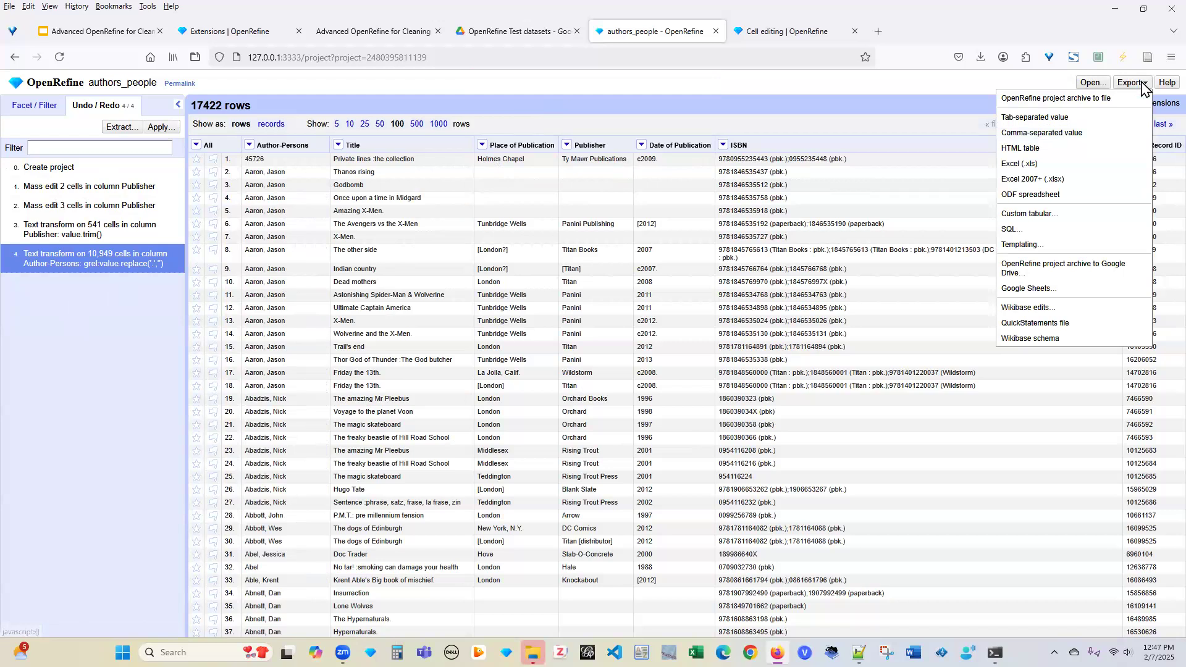
pyautogui.press('Down')
pyautogui.press('Down')
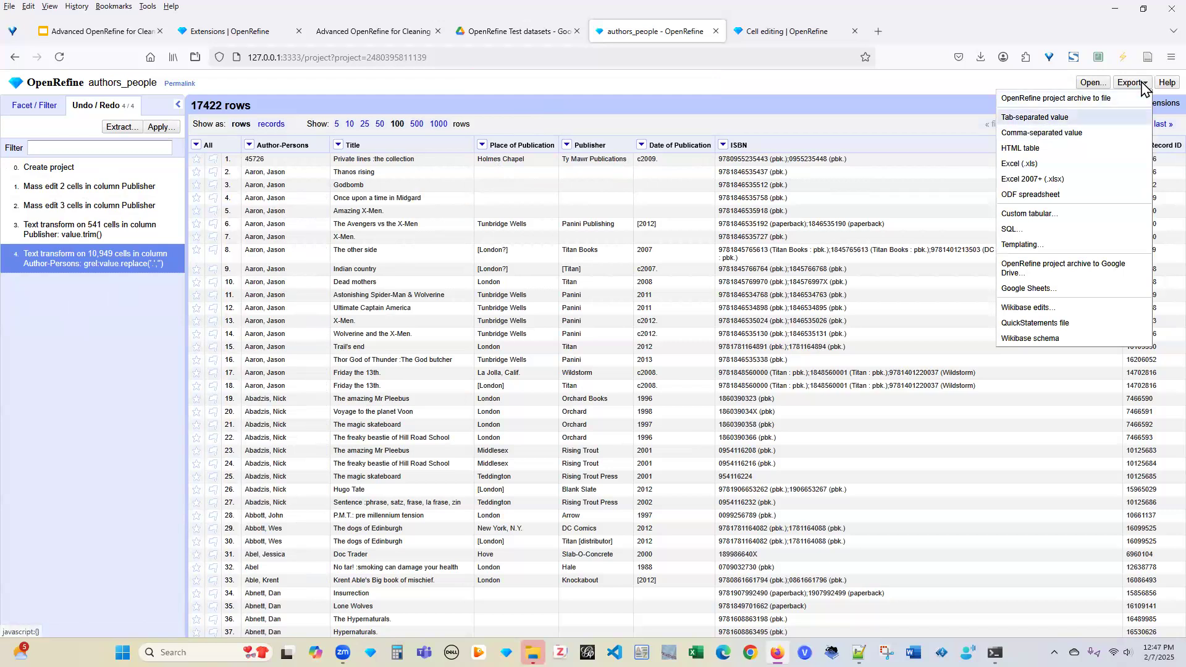
pyautogui.click(1044, 218)
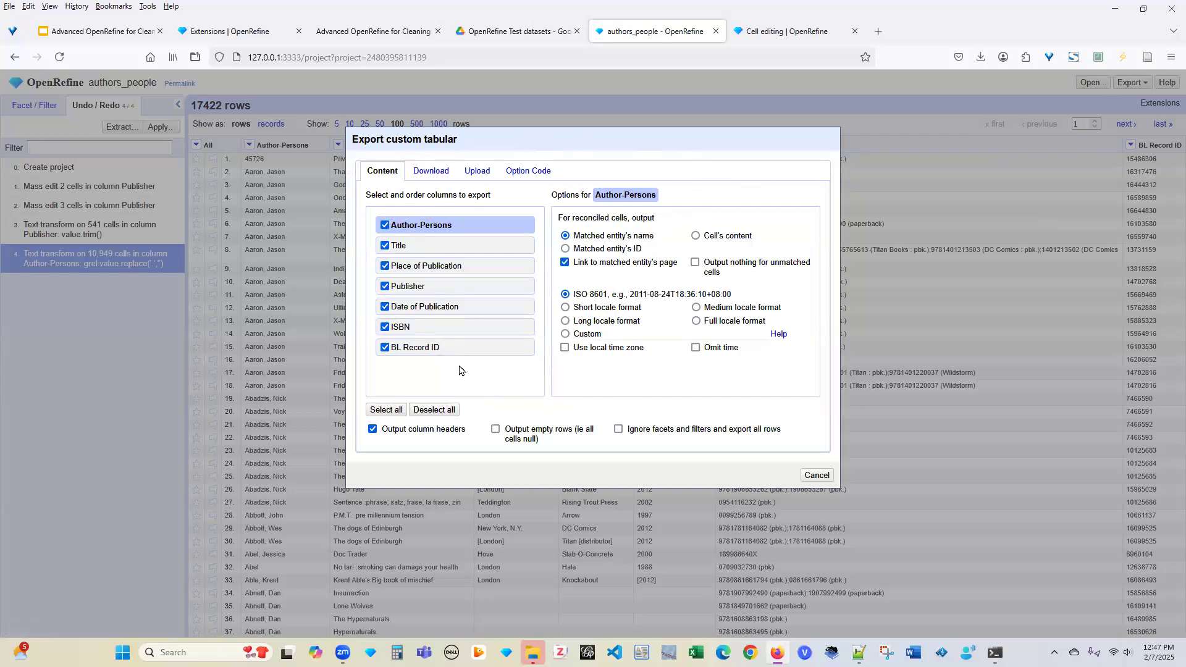
# Exclude the BL Record ID column from the custom tabular export
pyautogui.click(385, 347)
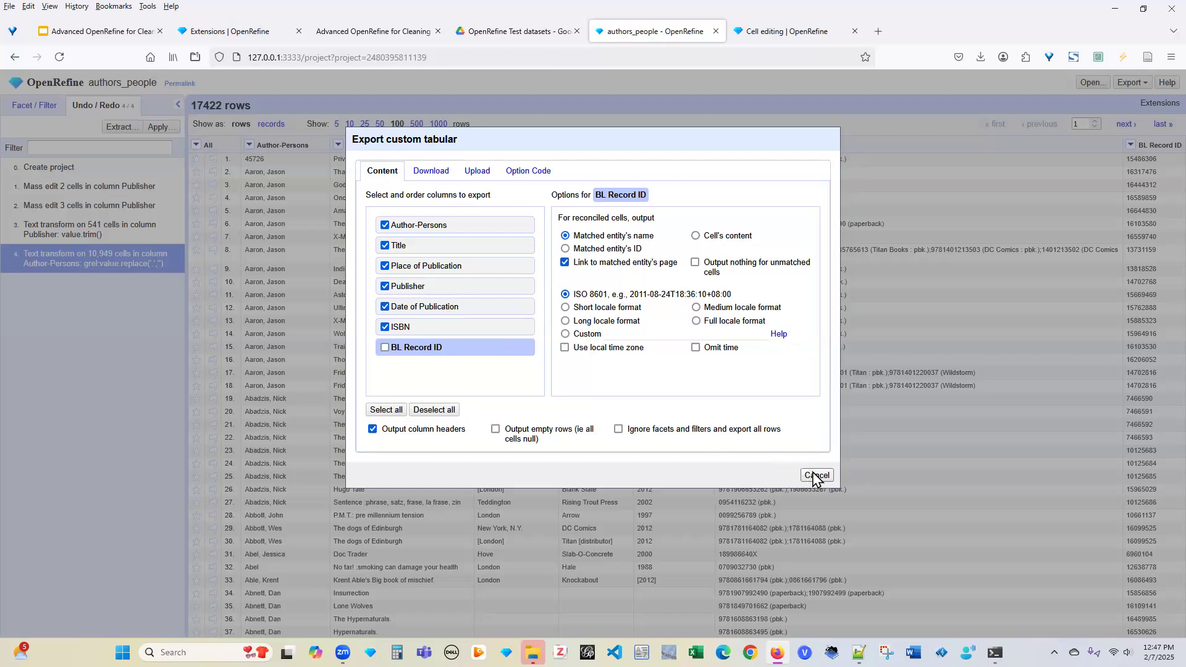
# Cancel the export and start a new project from a file on this computer
pyautogui.press('Escape')
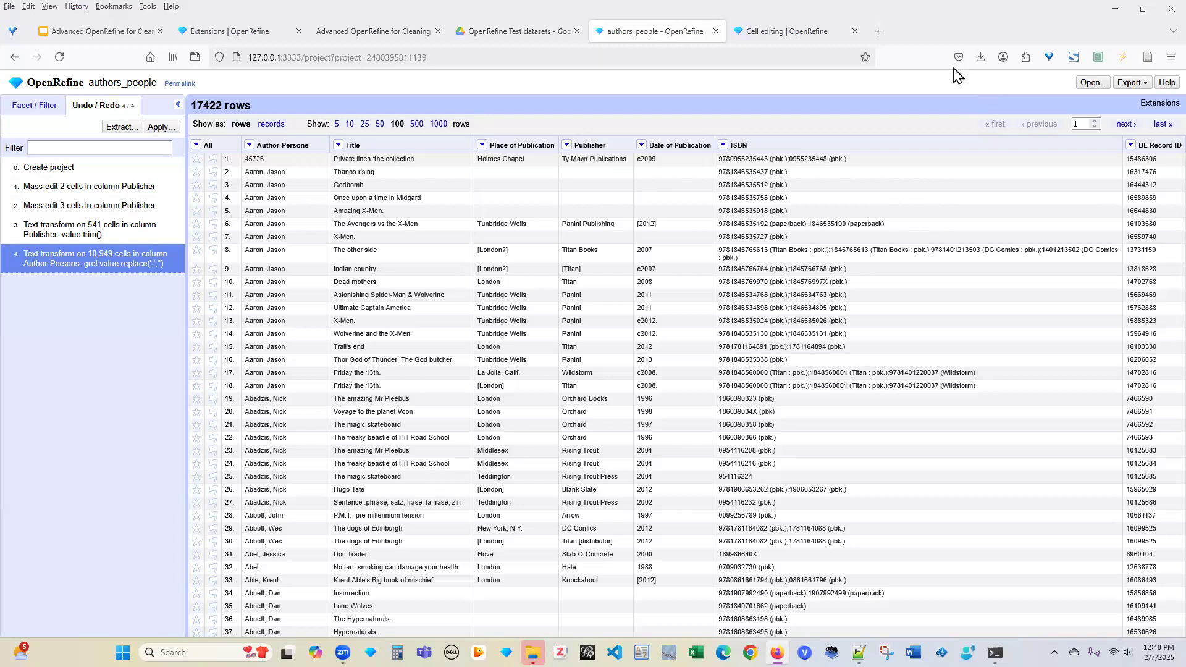
pyautogui.click(1092, 87)
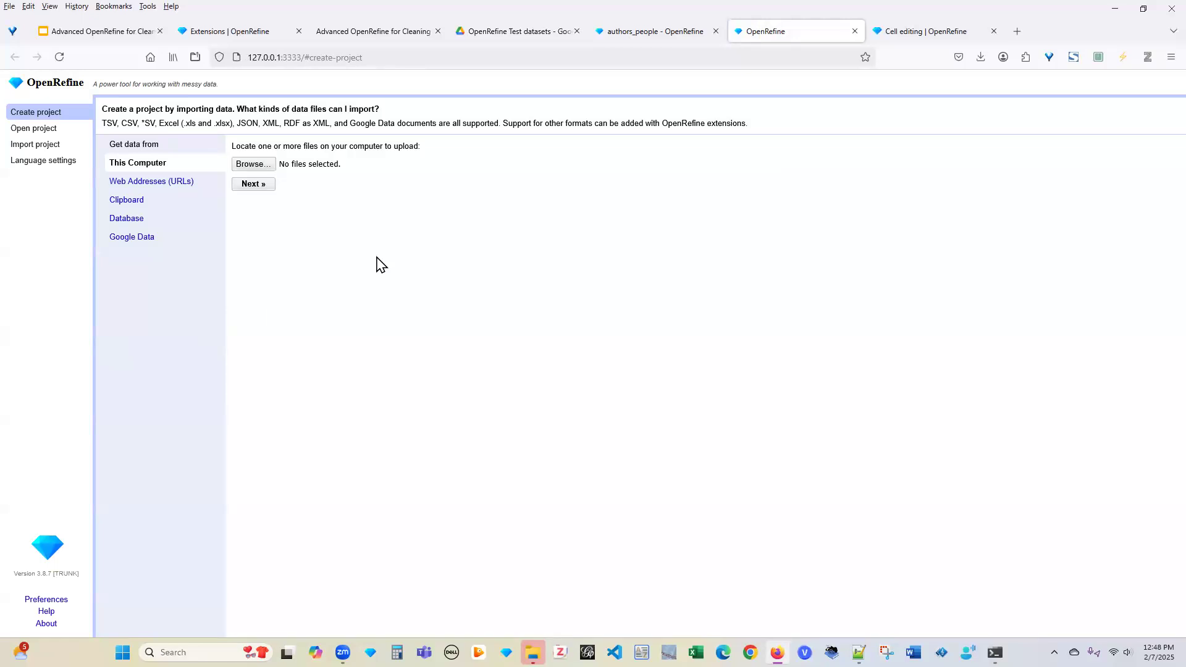
pyautogui.click(253, 165)
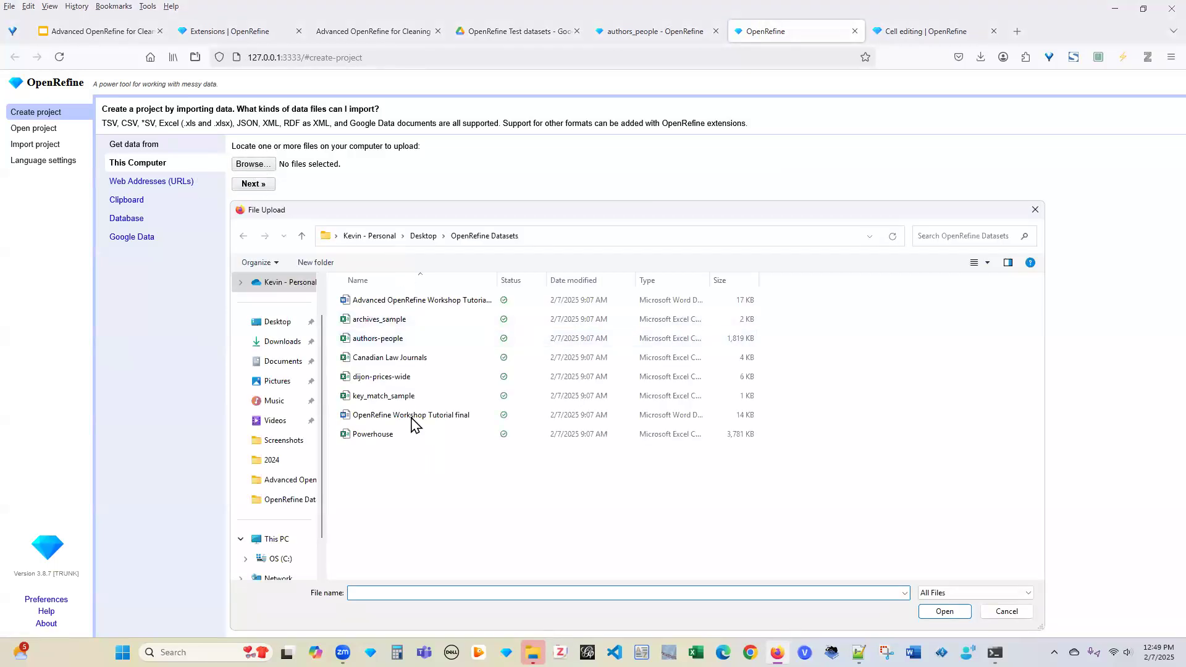
# Upload Powerhouse.csv and create a project named 'Powerhouse' with 3914 rows
pyautogui.click(386, 439)
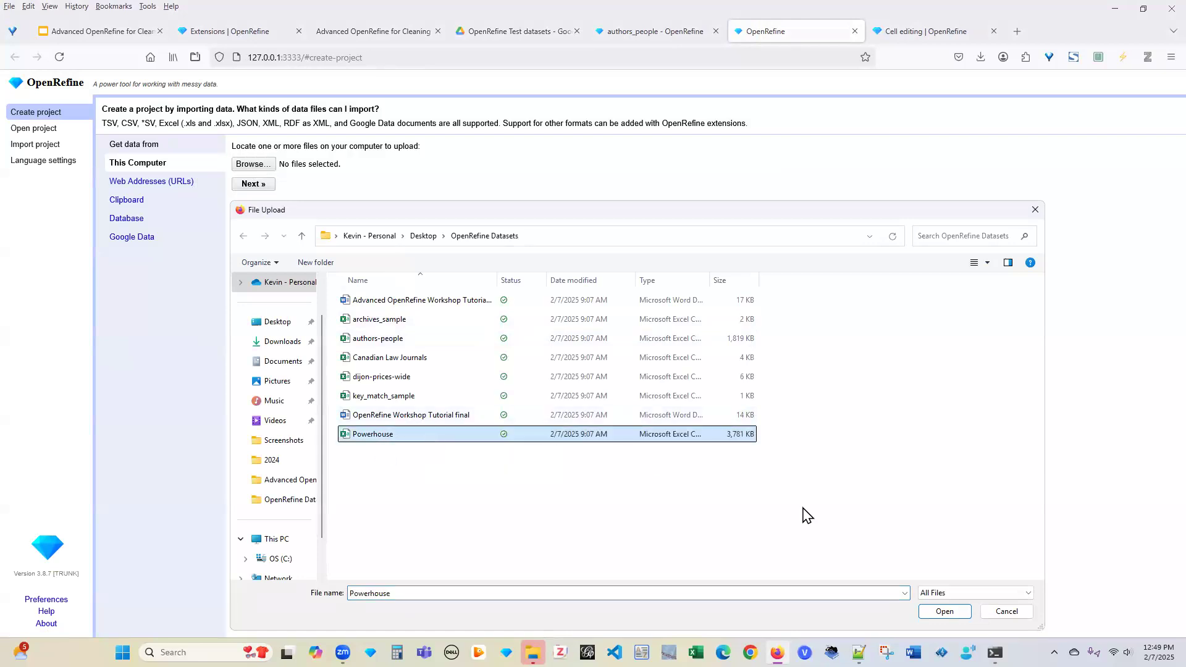
pyautogui.click(939, 610)
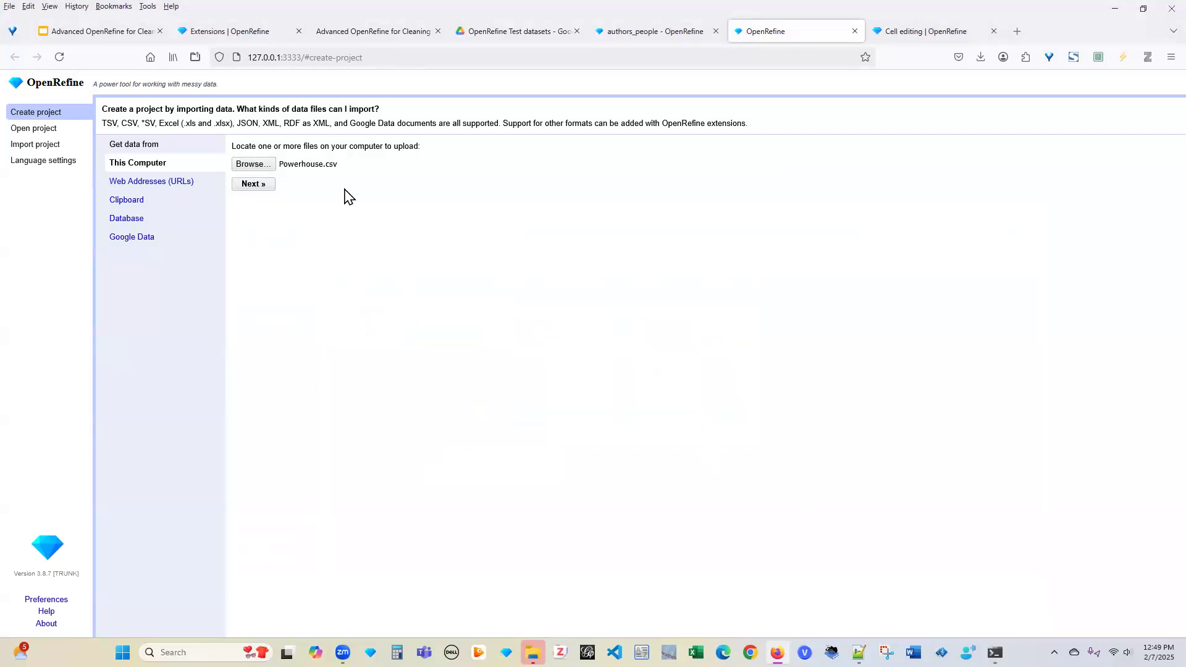
pyautogui.click(262, 184)
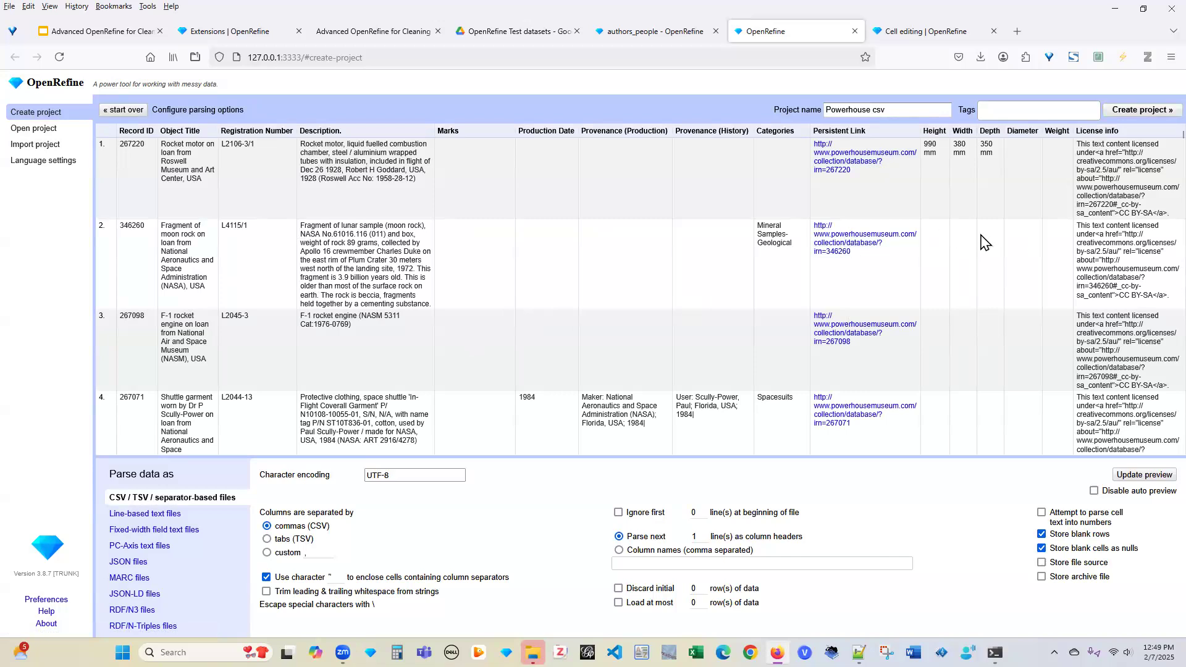
pyautogui.doubleClick(895, 105)
pyautogui.press('BackSpace')
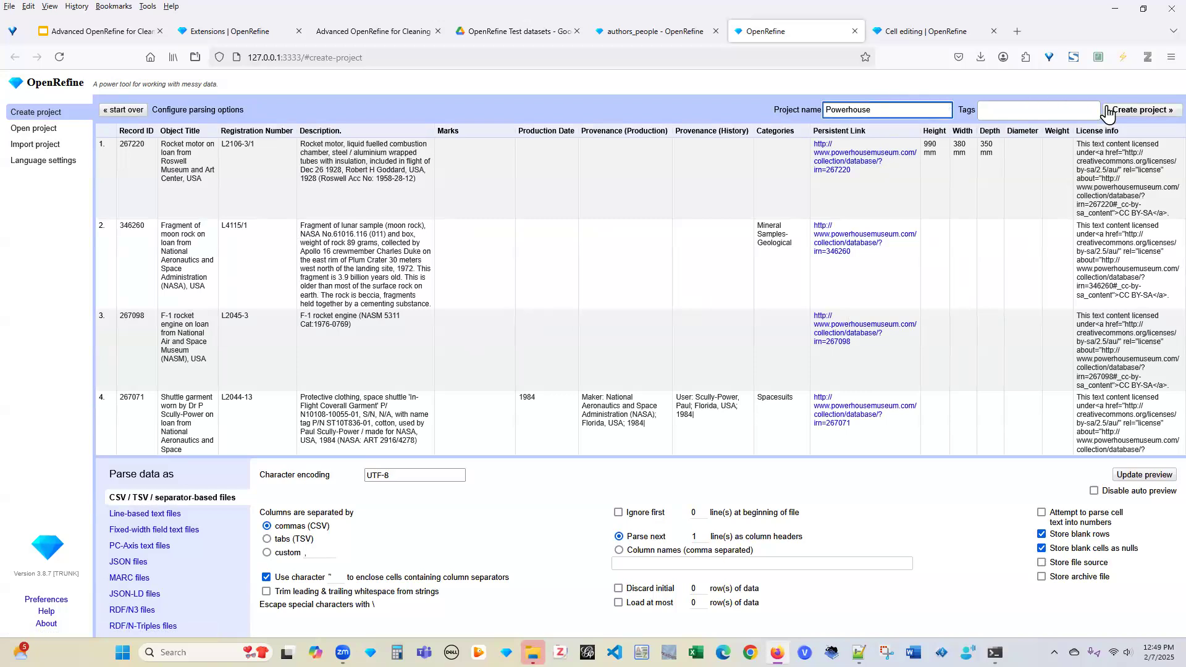
pyautogui.click(1122, 117)
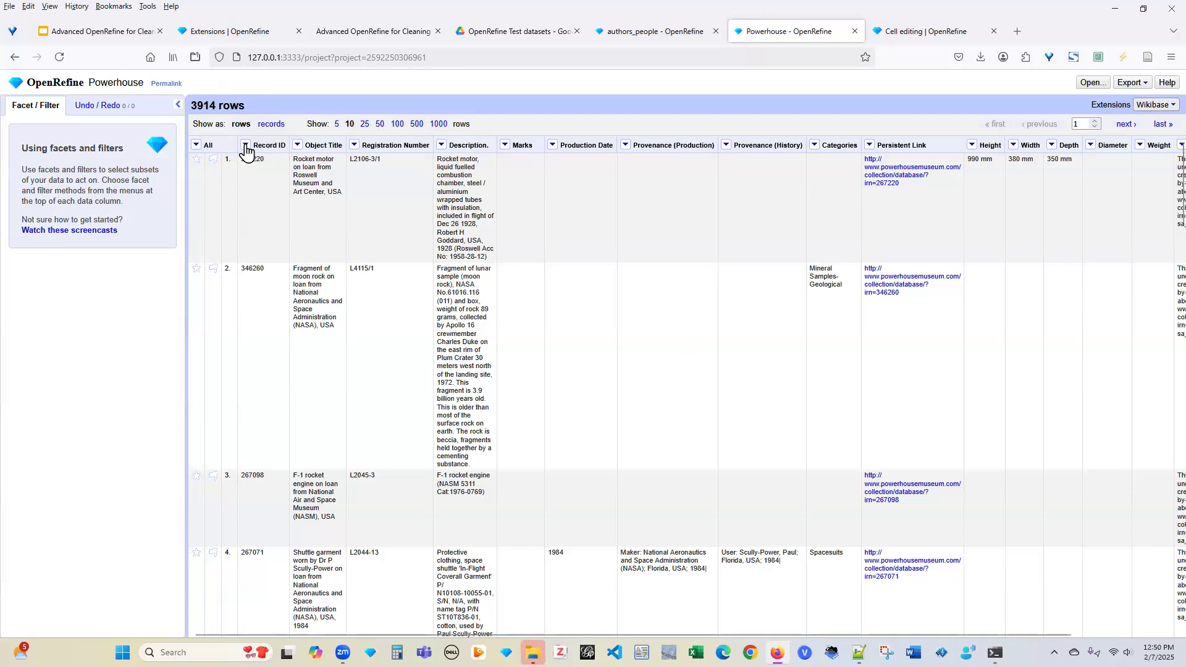
pyautogui.click(297, 146)
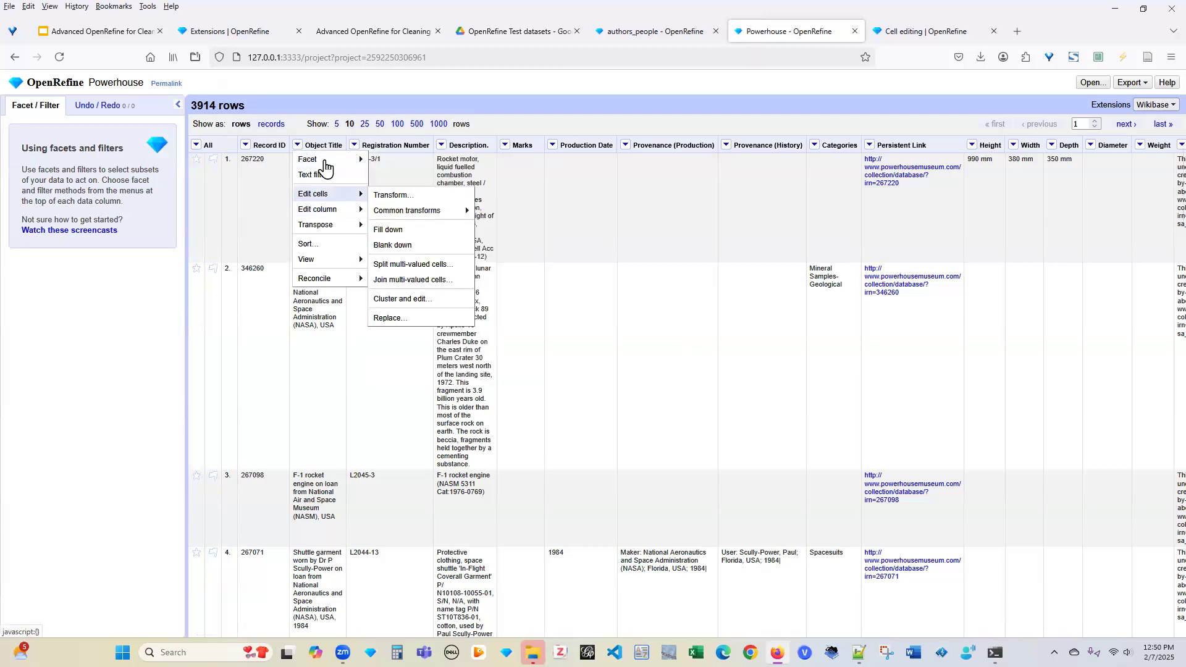
# Add numeric facets on Object Title and Record ID; both report no numeric values
pyautogui.moveTo(339, 159)
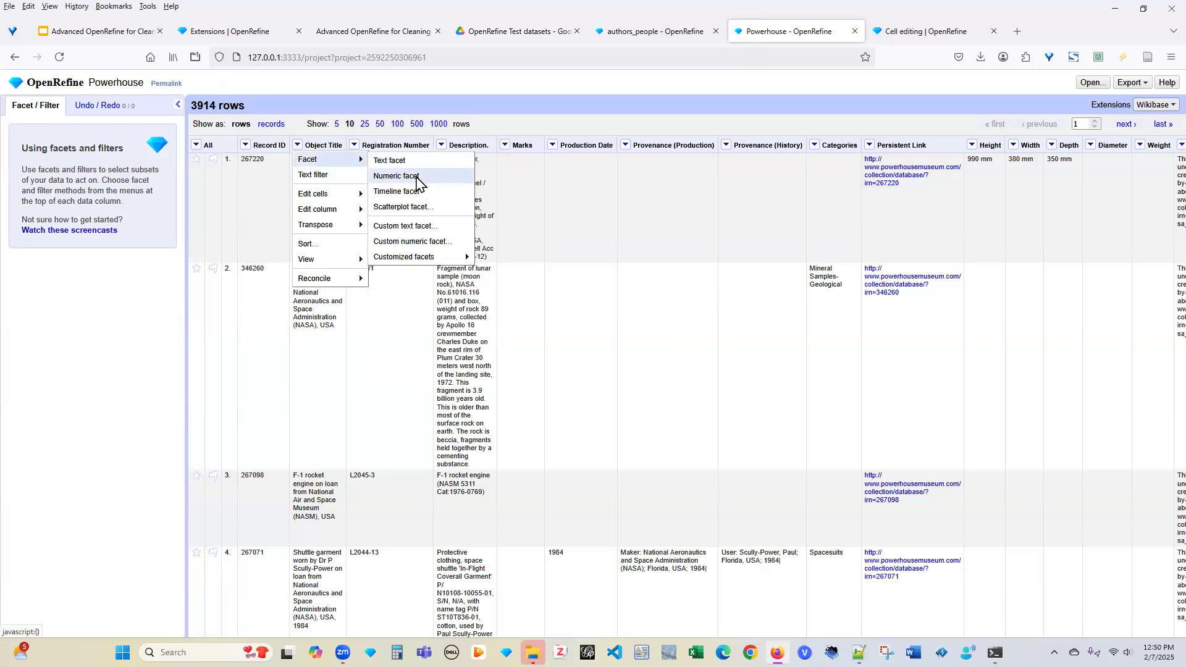
pyautogui.click(416, 179)
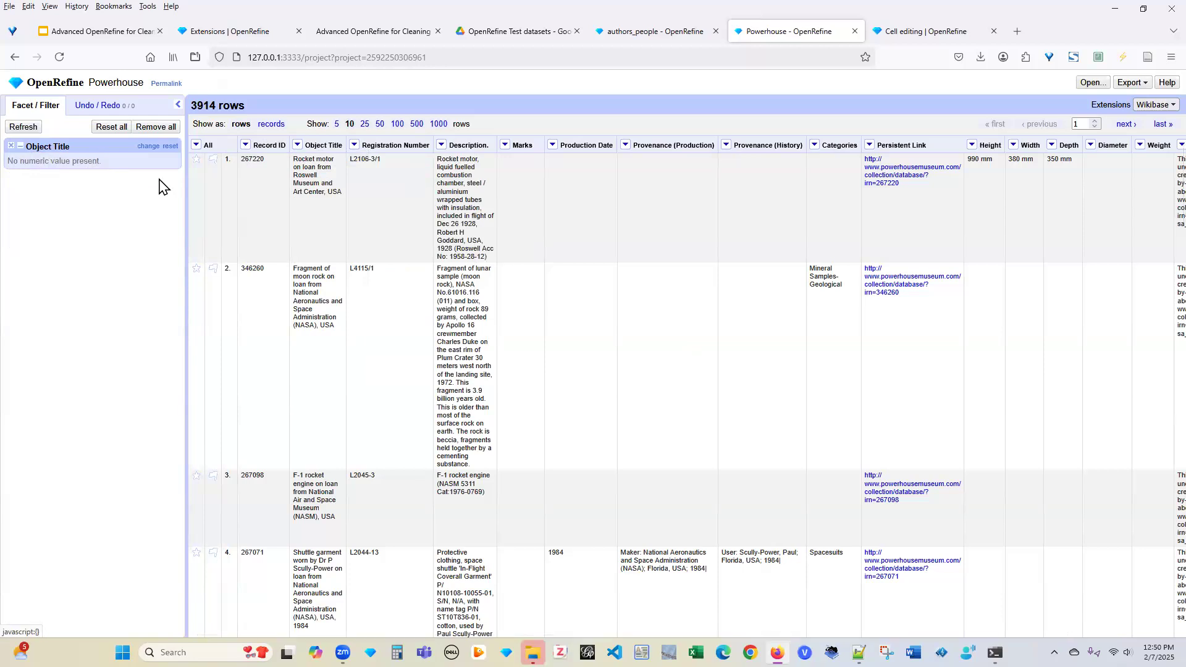
pyautogui.click(247, 147)
pyautogui.moveTo(281, 162)
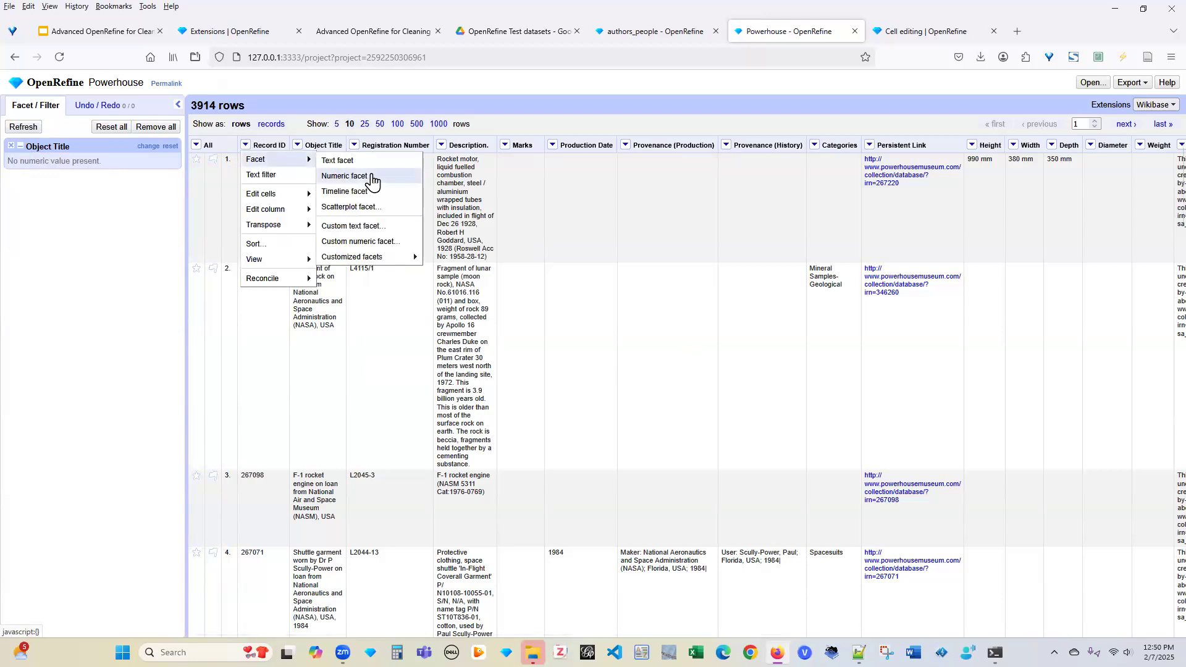
pyautogui.click(373, 180)
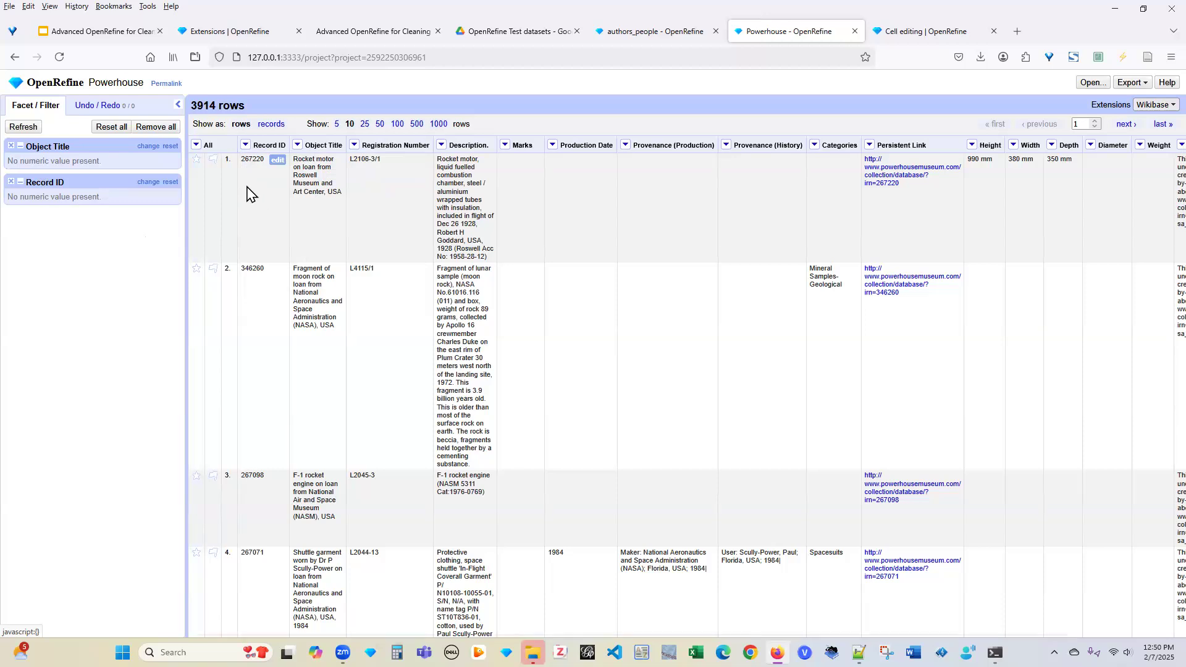
pyautogui.click(245, 145)
# Convert Record ID values to numbers so its facet shows a 100,000–410,000 histogram
pyautogui.moveTo(259, 197)
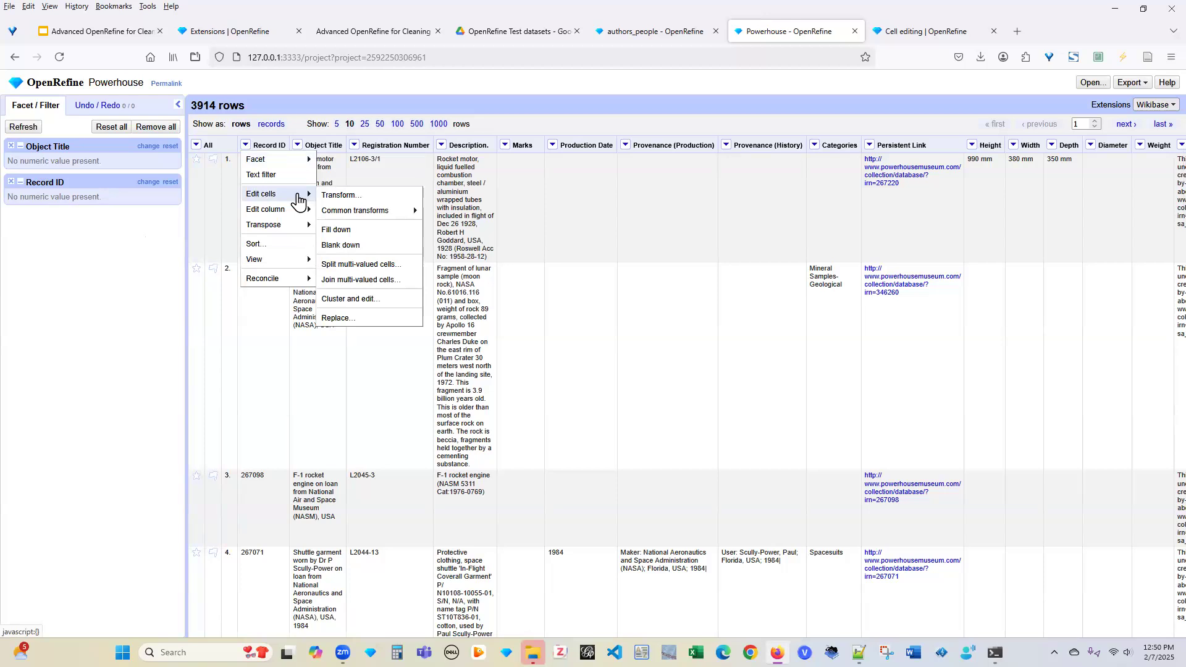
pyautogui.moveTo(375, 214)
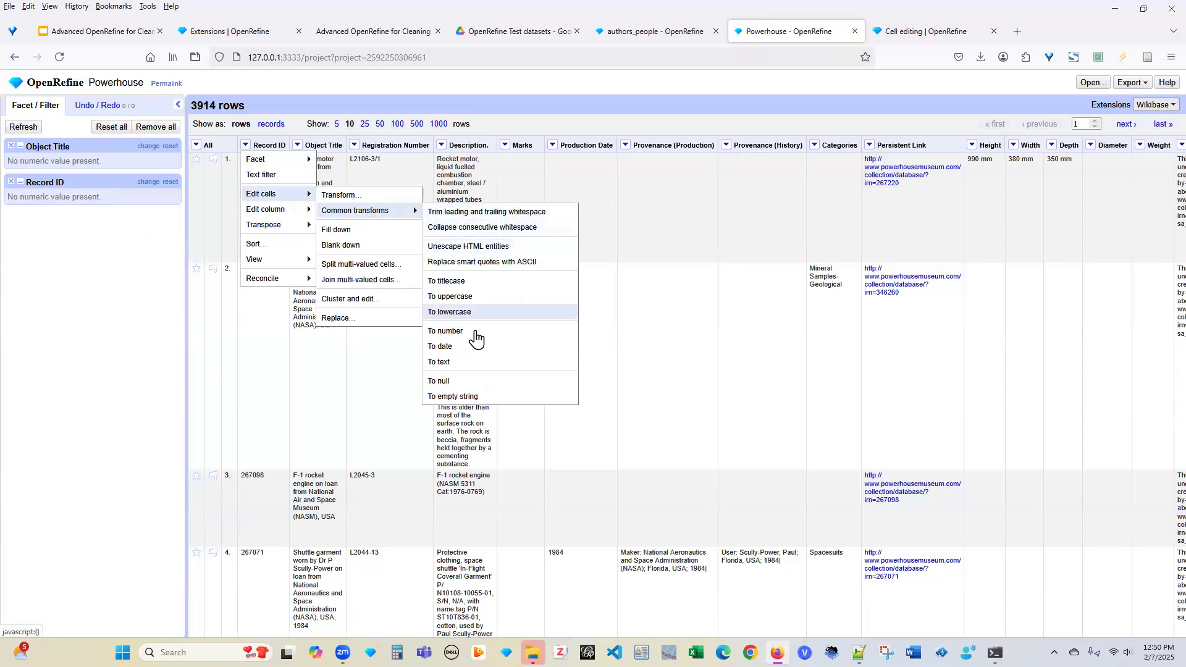
pyautogui.click(473, 331)
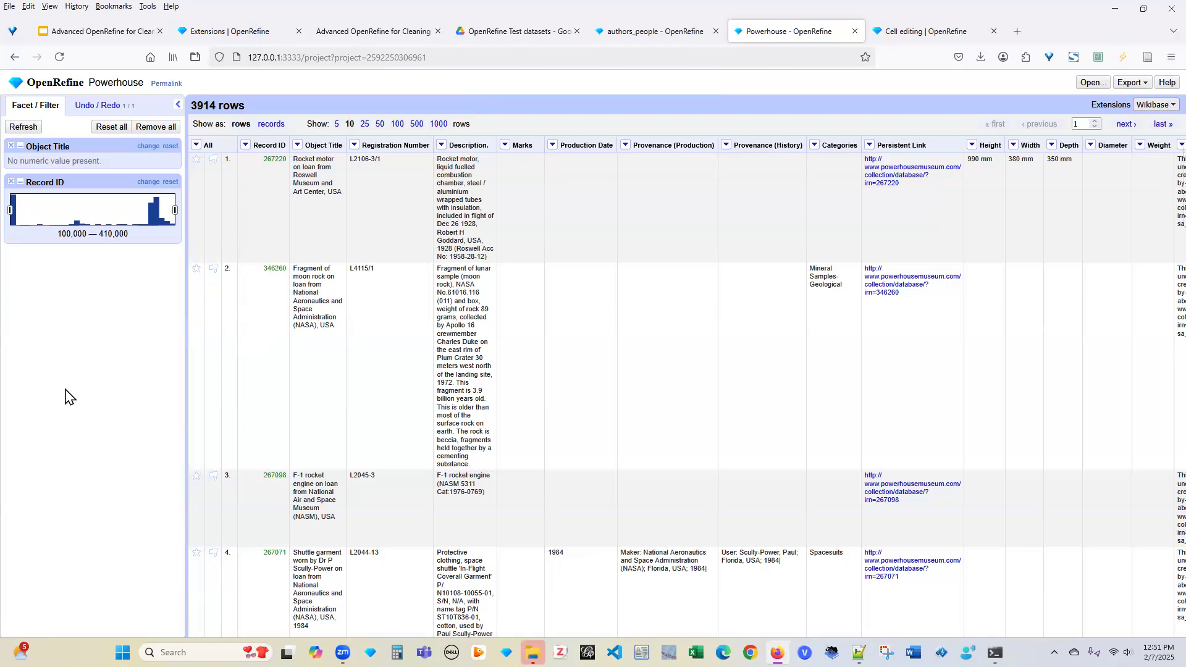
pyautogui.click(281, 162)
# Remove all 3914 matching rows, then undo back to history step 1 to restore them
pyautogui.click(442, 221)
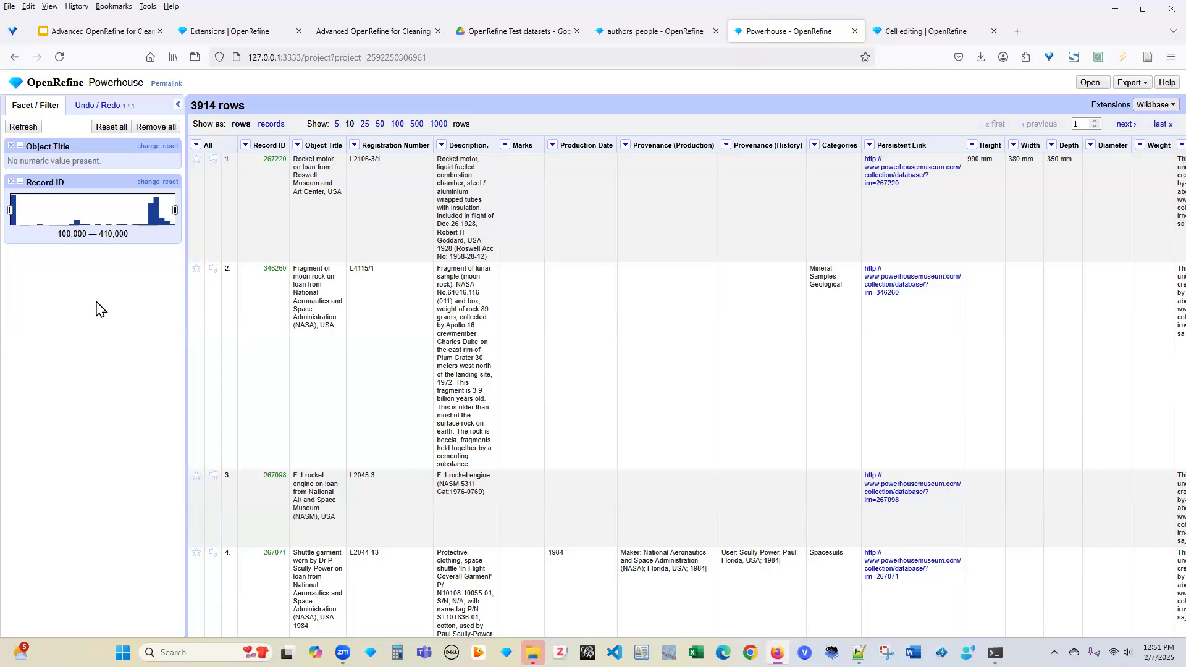
pyautogui.click(197, 146)
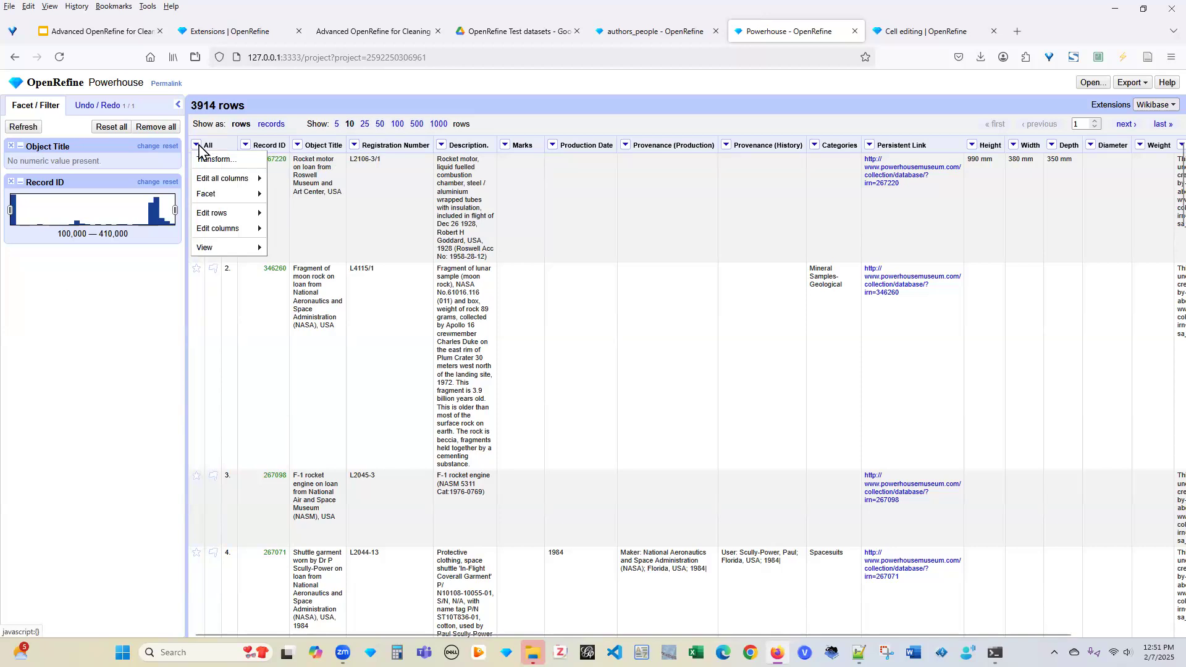
pyautogui.moveTo(237, 216)
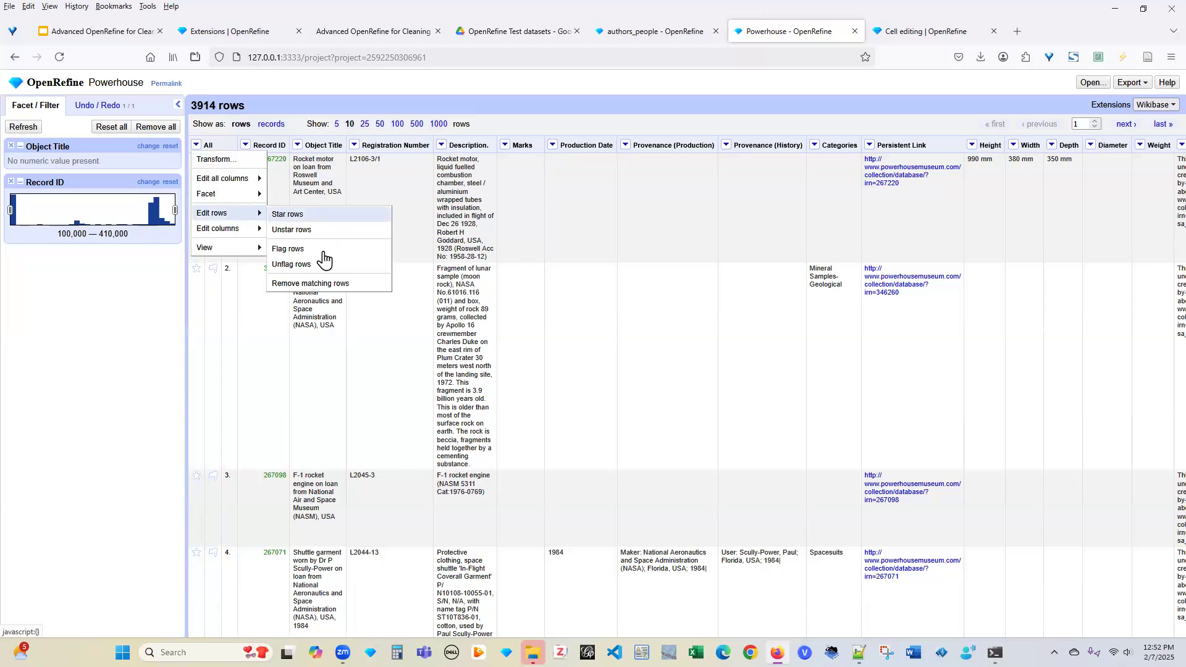
pyautogui.click(344, 286)
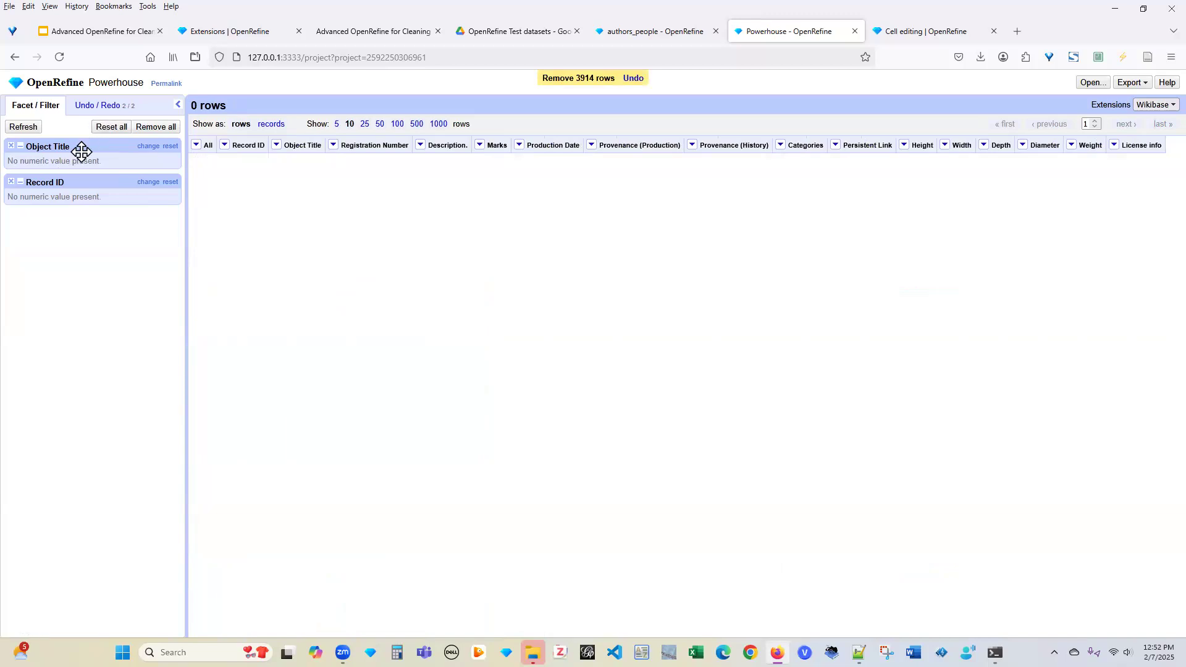
pyautogui.click(102, 105)
pyautogui.click(58, 192)
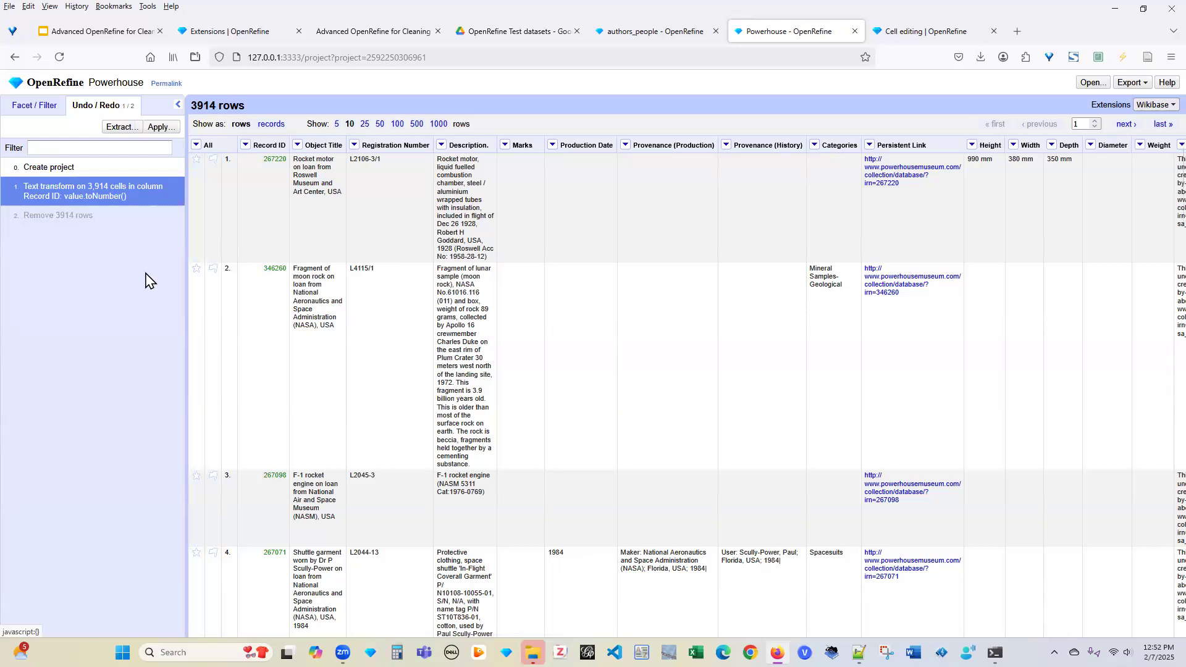
pyautogui.click(245, 145)
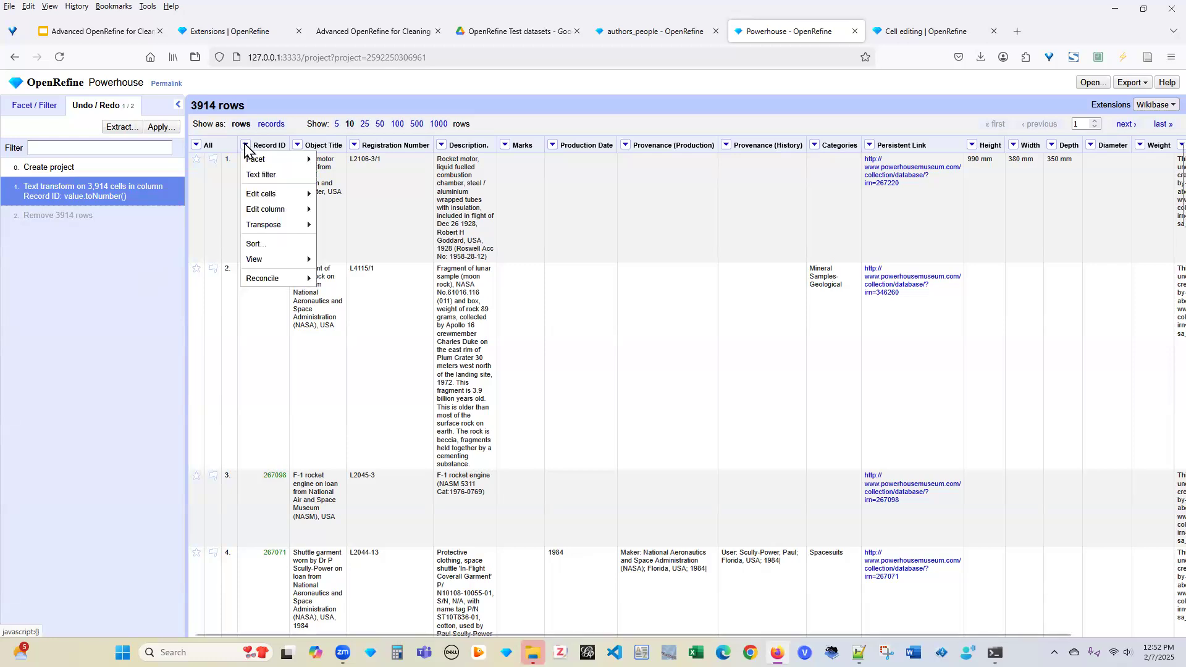
pyautogui.moveTo(254, 163)
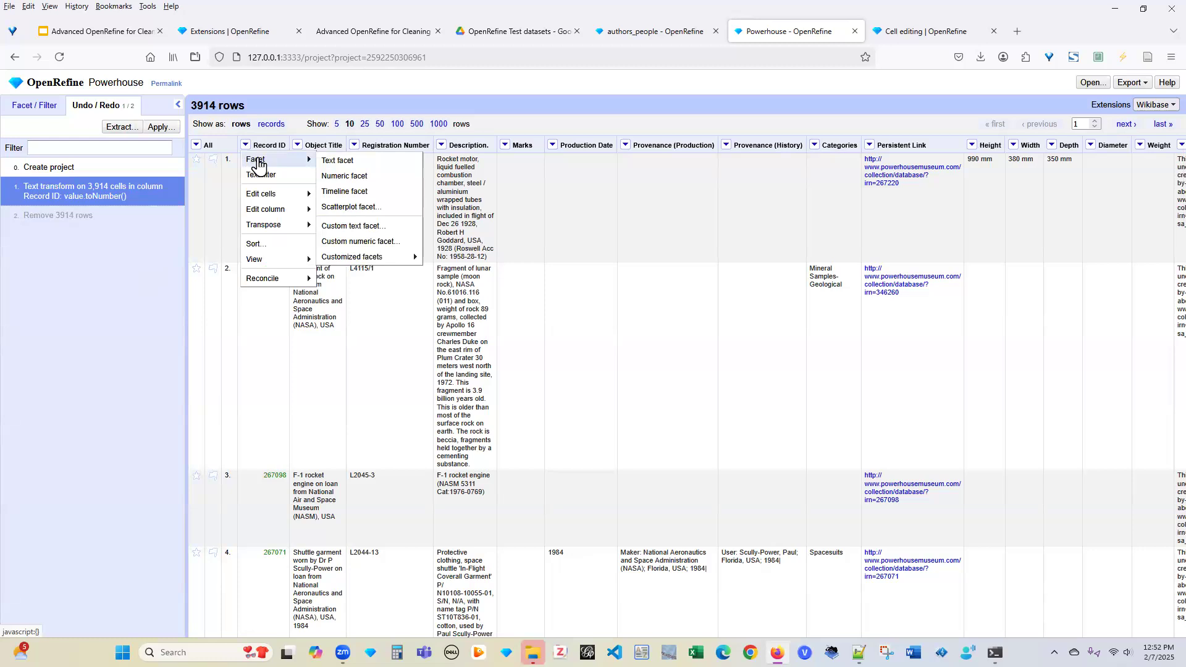
pyautogui.moveTo(381, 264)
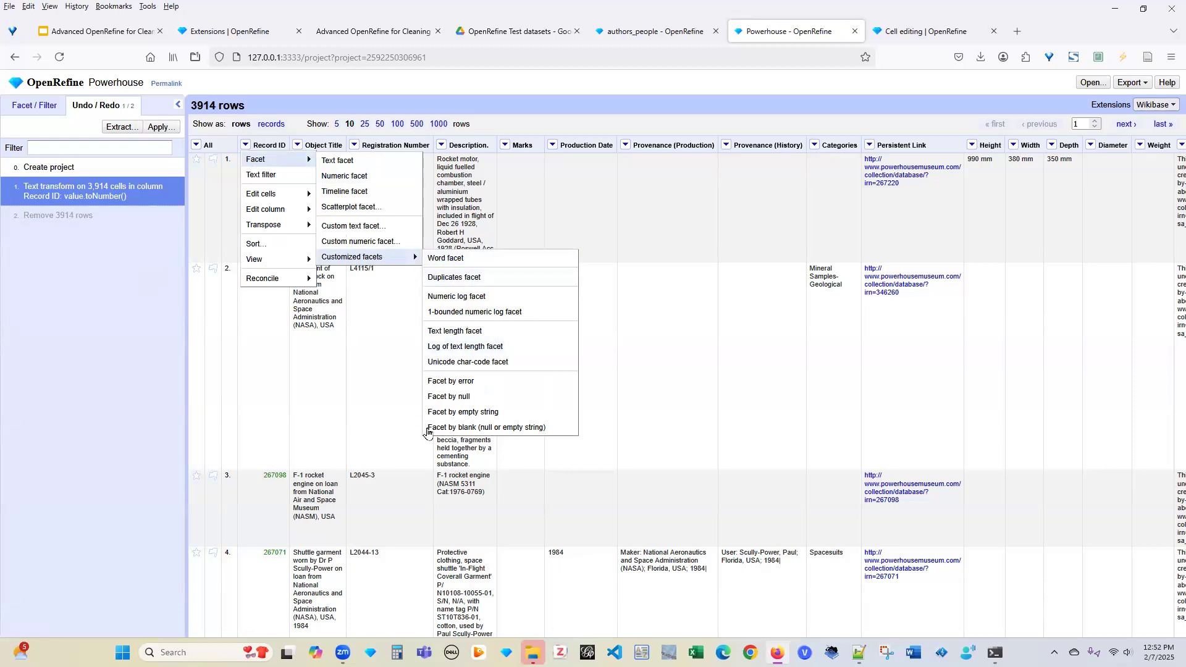
pyautogui.click(462, 430)
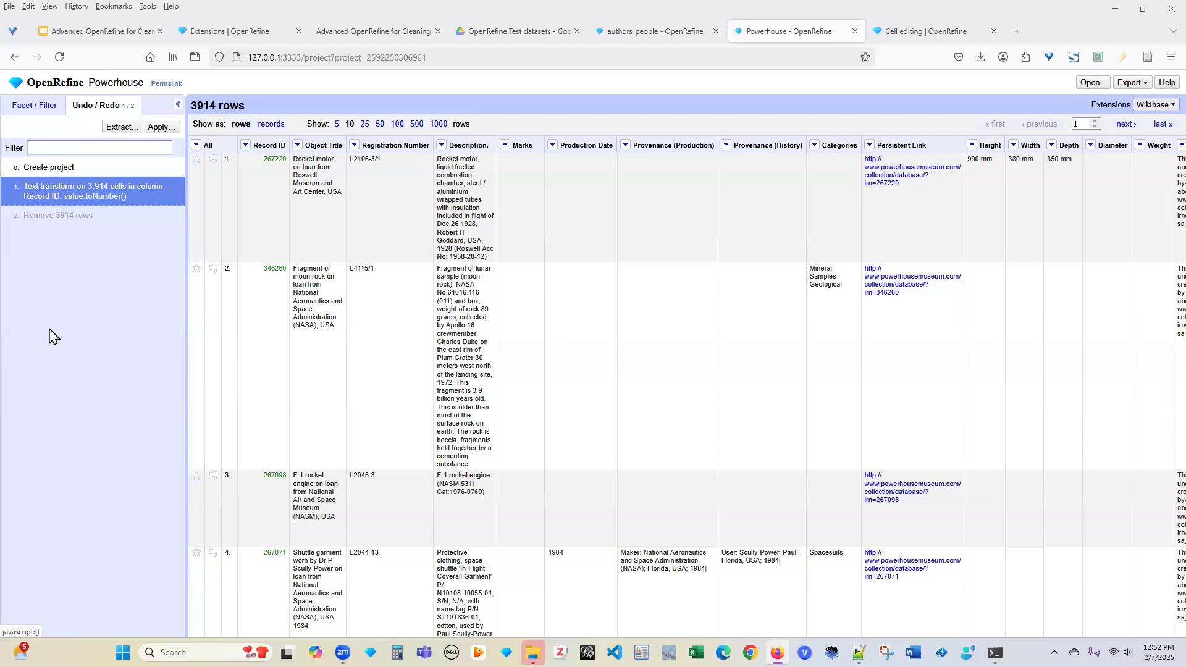
pyautogui.scroll(-2, 276, 371)
pyautogui.scroll(-6, 275, 370)
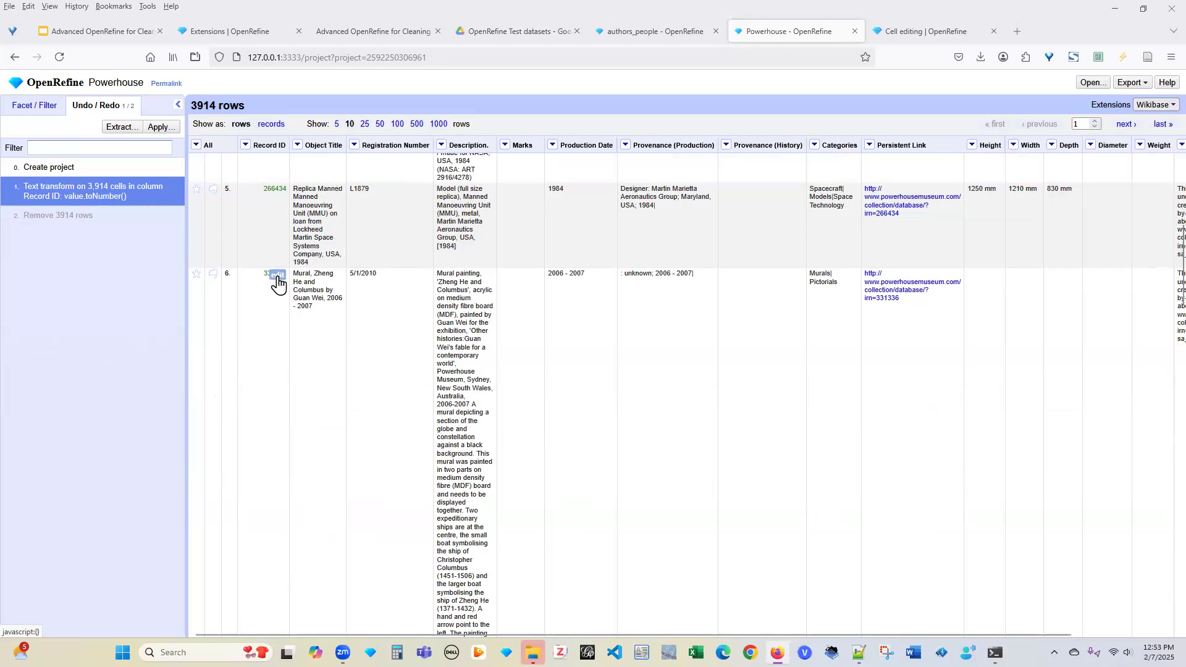
pyautogui.click(278, 275)
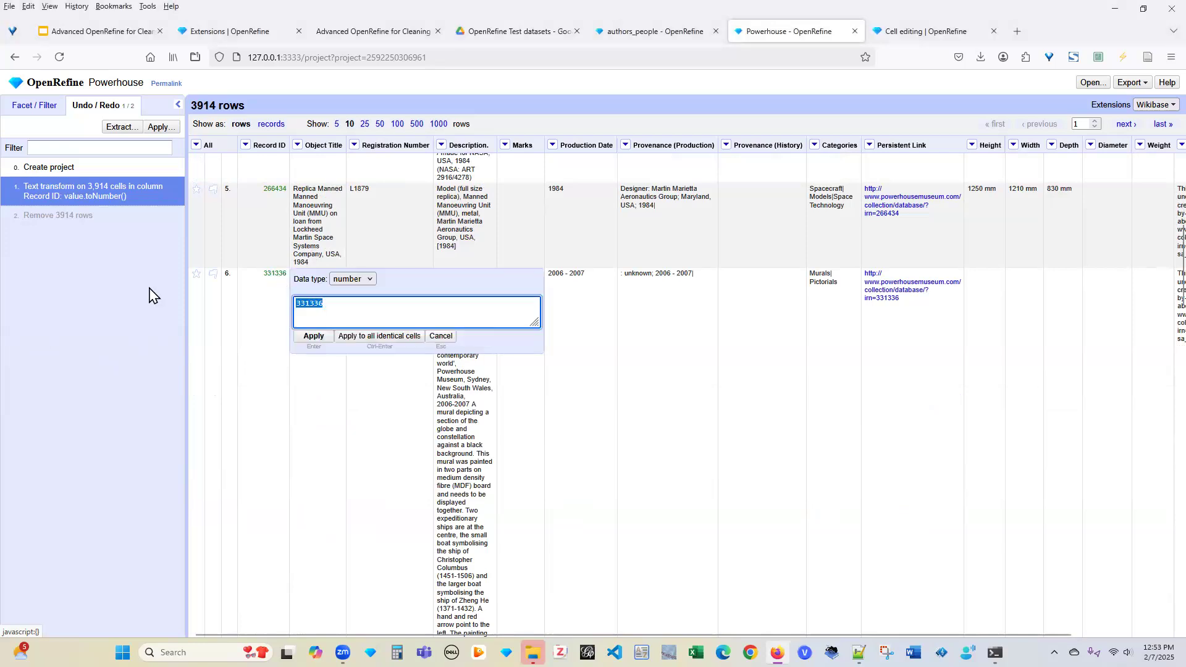
pyautogui.click(440, 336)
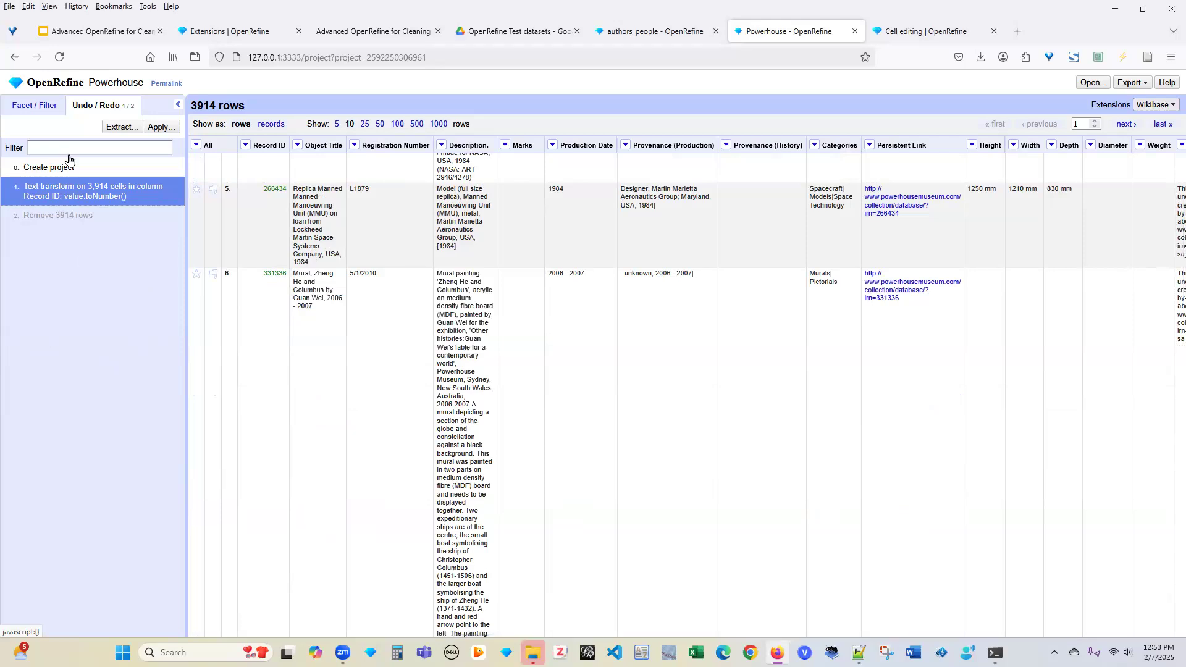
pyautogui.click(245, 144)
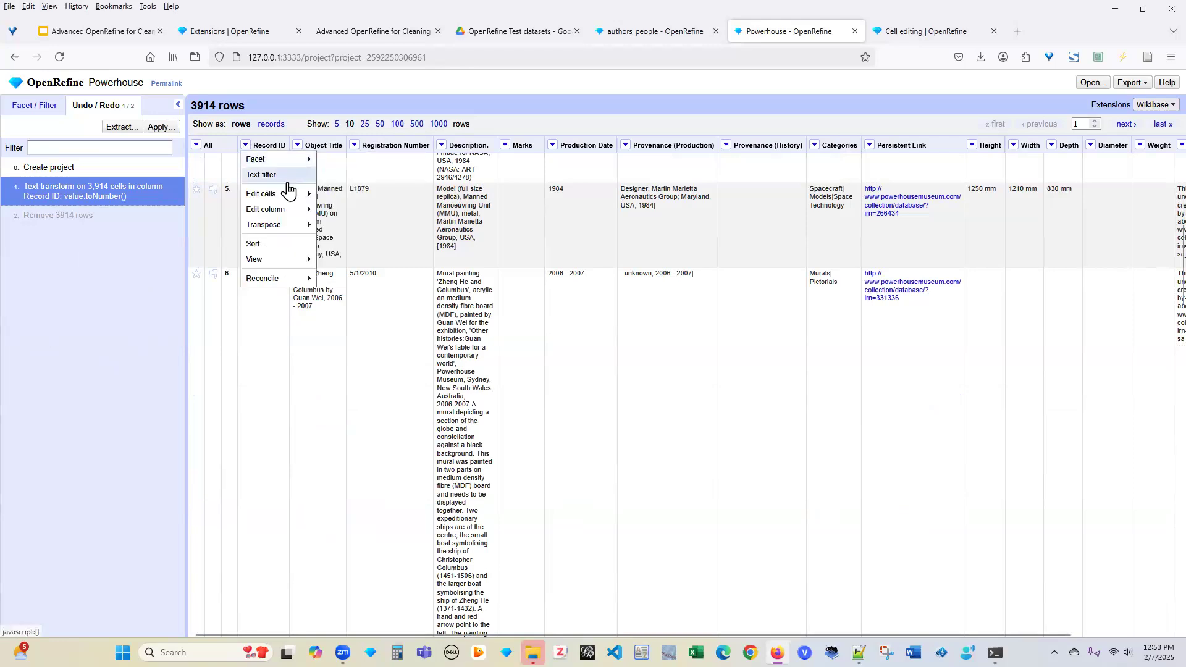
pyautogui.moveTo(287, 229)
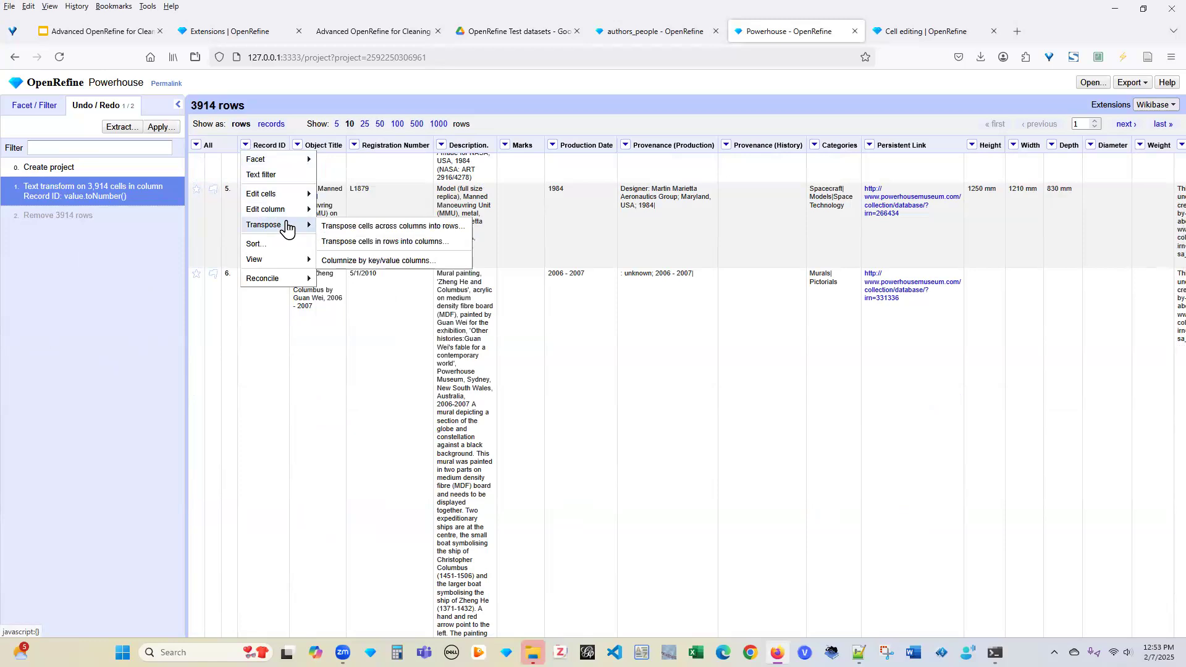
pyautogui.moveTo(306, 154)
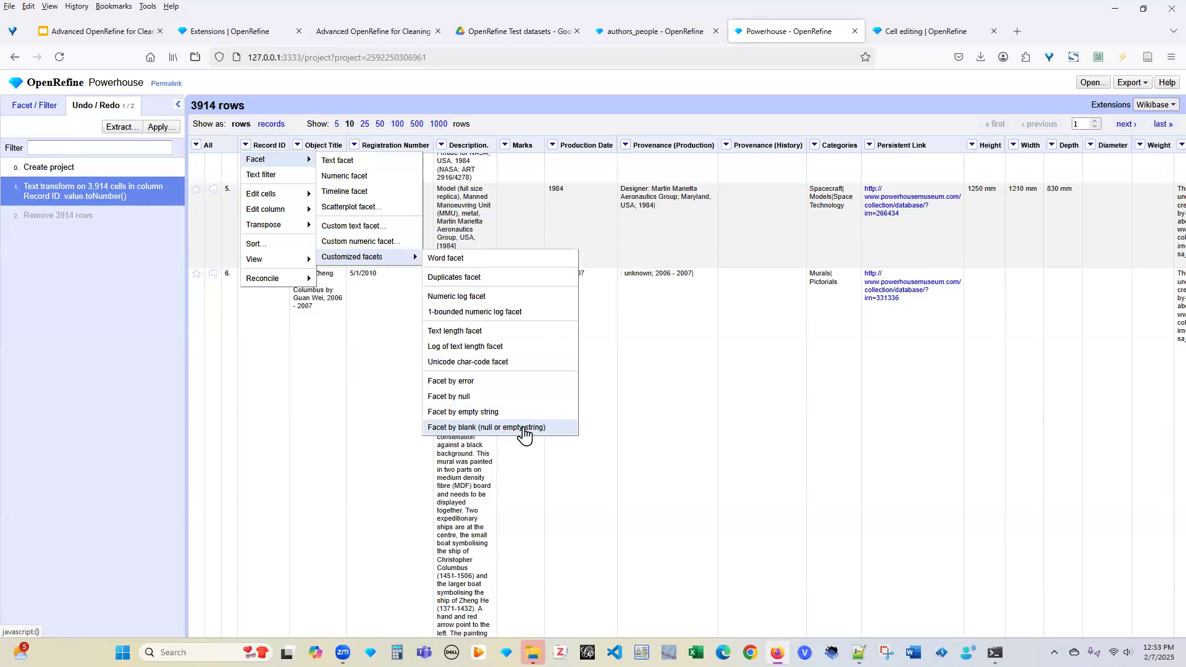
pyautogui.click(90, 295)
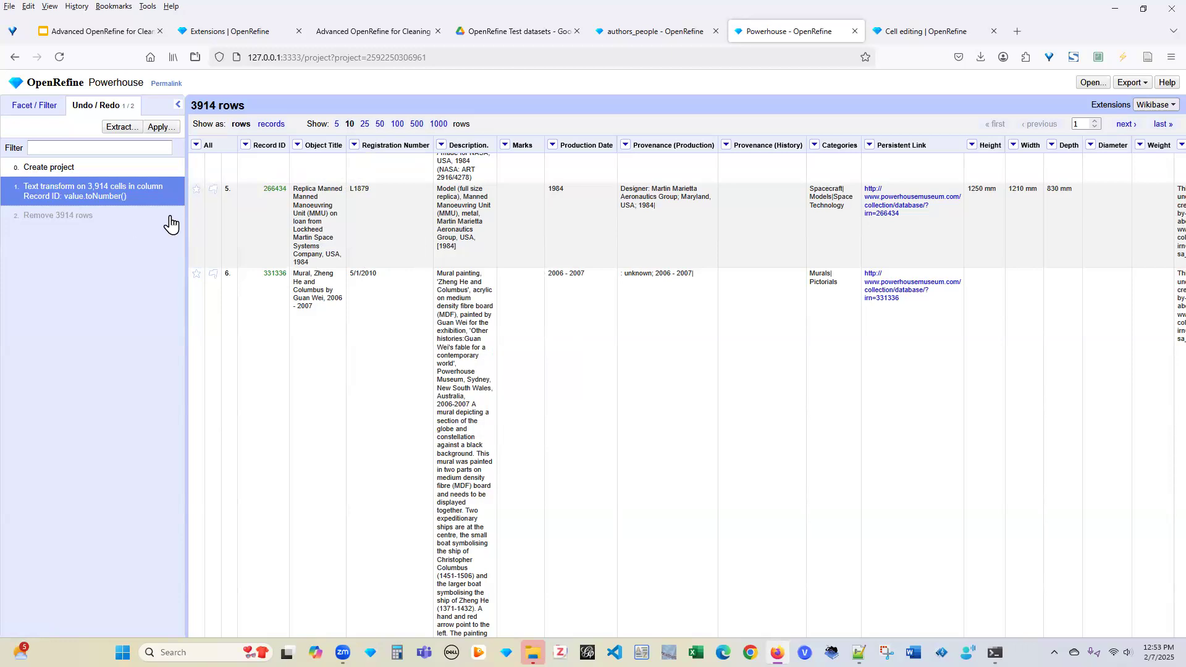
# Sort the rows by Record ID as numbers, smallest first
pyautogui.click(245, 146)
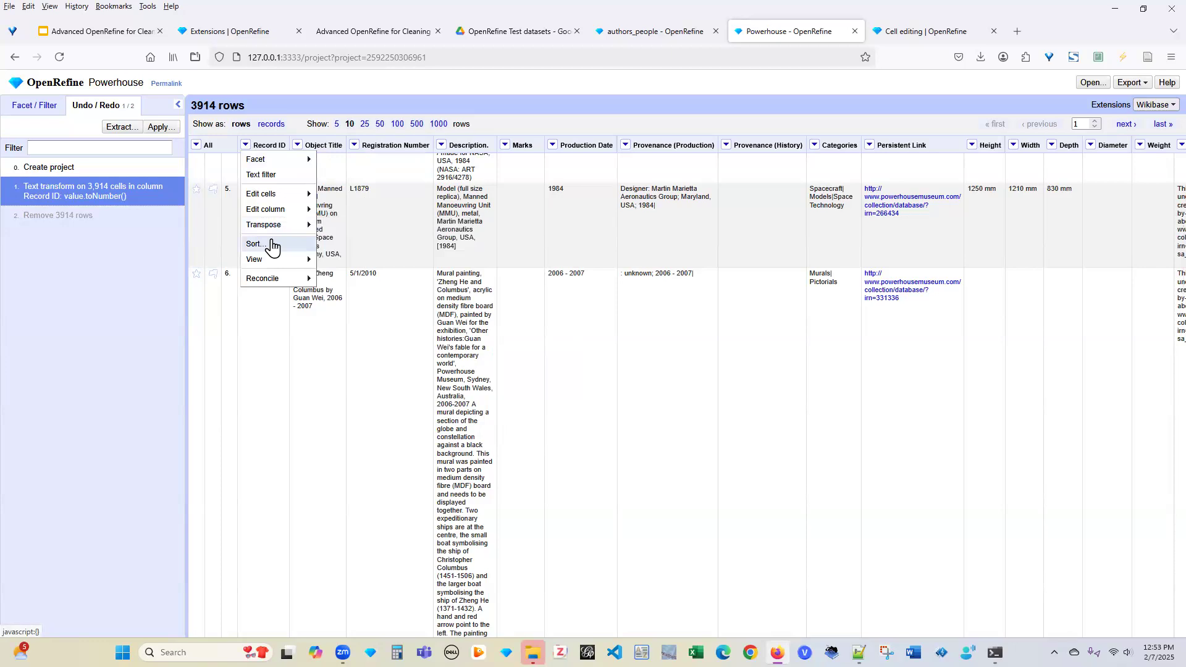
pyautogui.click(272, 245)
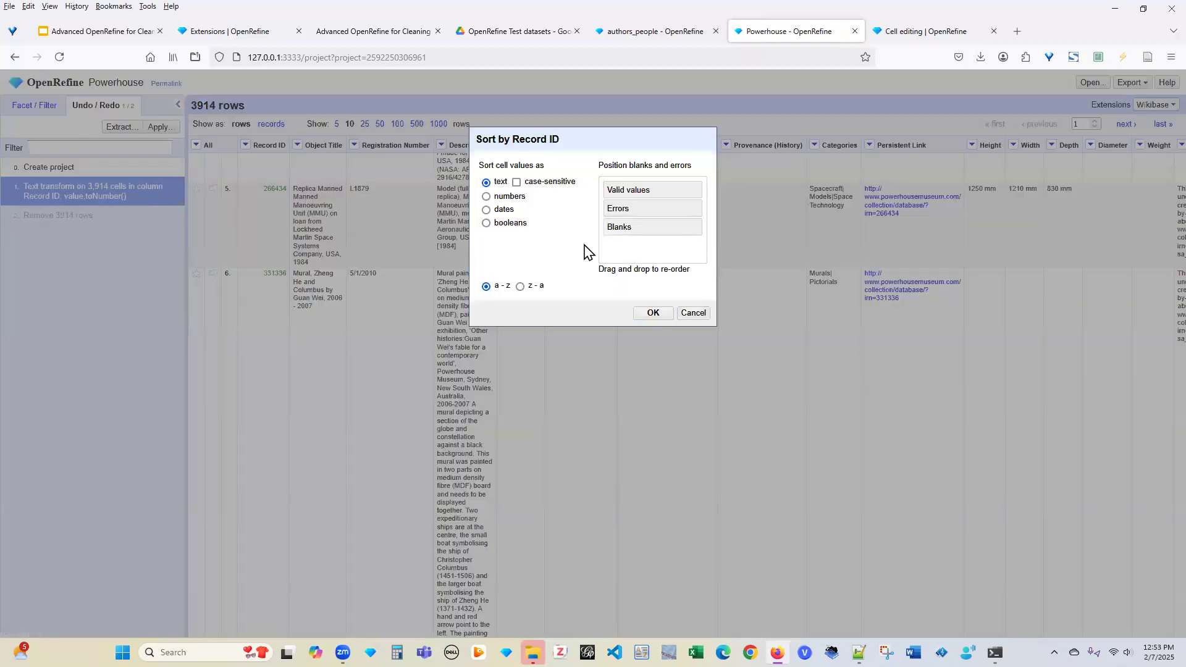
pyautogui.moveTo(571, 217); pyautogui.dragTo(643, 285)
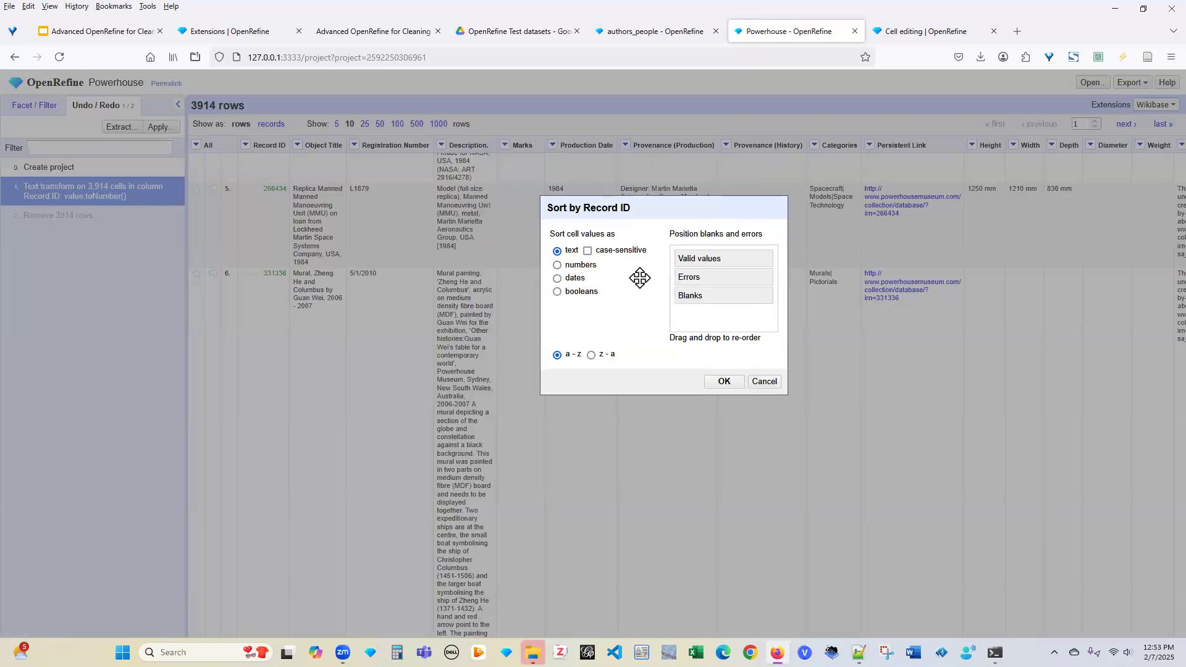
pyautogui.click(558, 266)
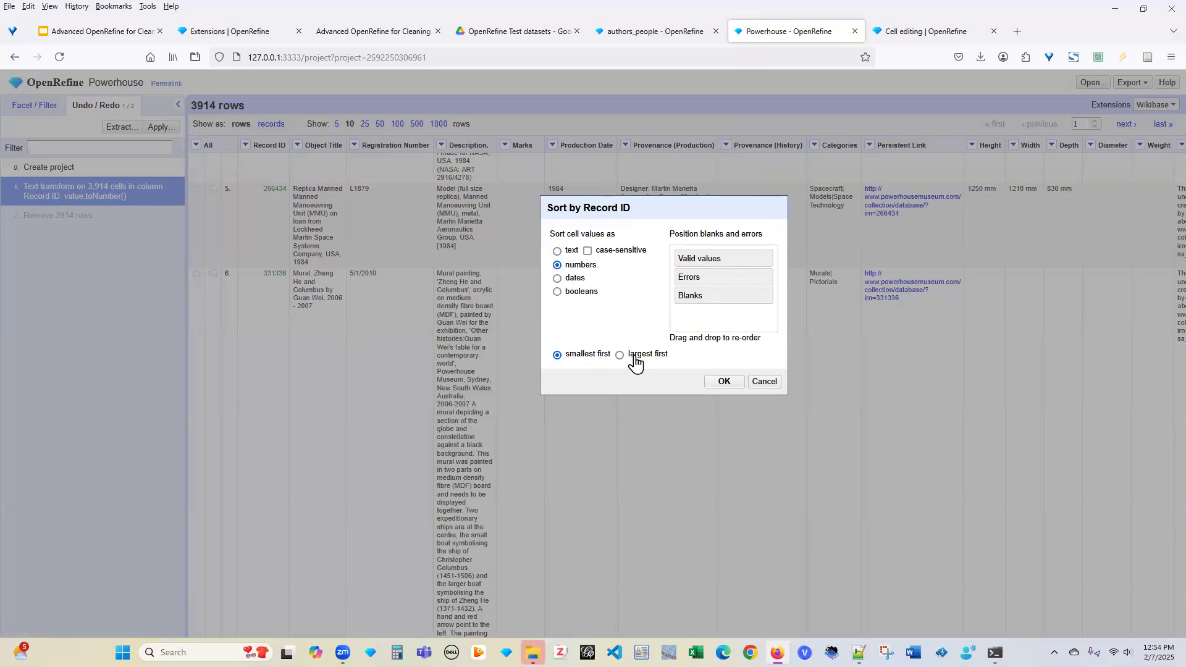
pyautogui.click(724, 382)
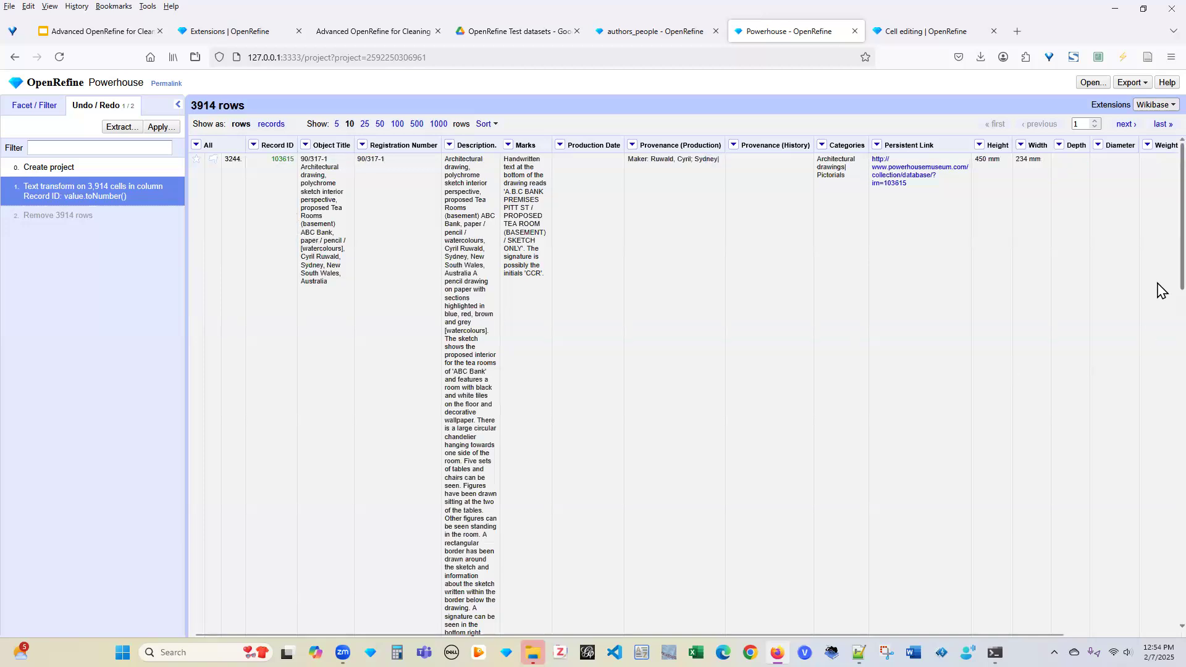
# Review the sorted rows, then open a fresh Create project page in a new tab
pyautogui.scroll(-3, 1159, 339)
pyautogui.moveTo(1157, 335); pyautogui.dragTo(1156, 414)
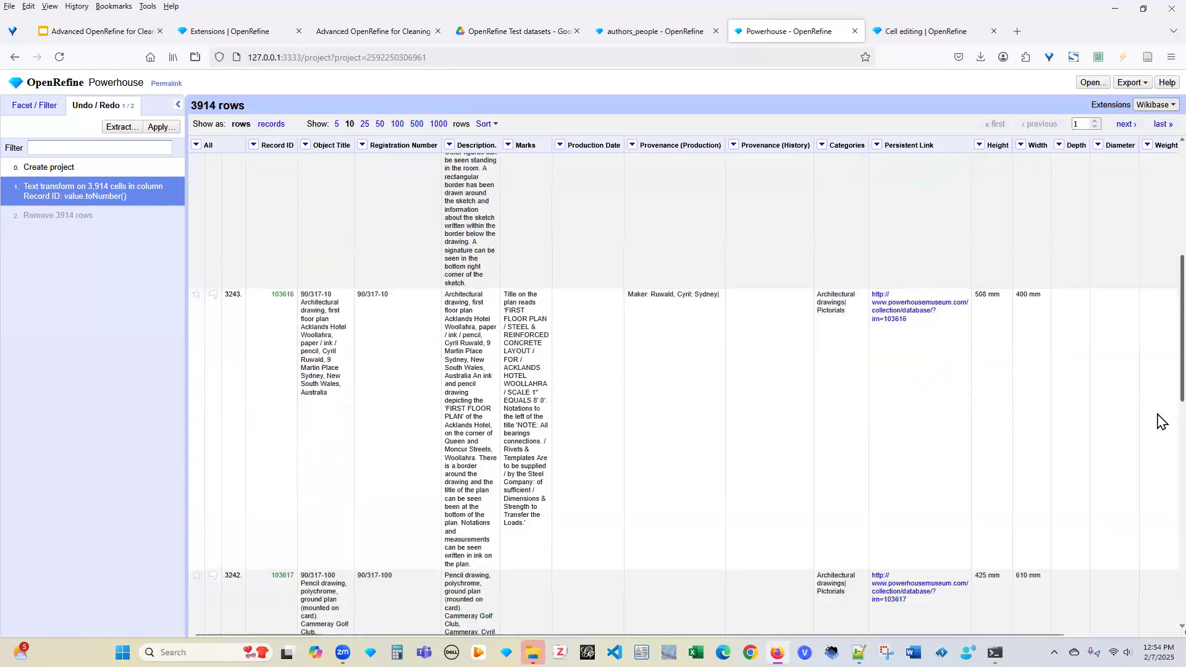
pyautogui.scroll(-2, 1158, 420)
pyautogui.scroll(-2, 1157, 469)
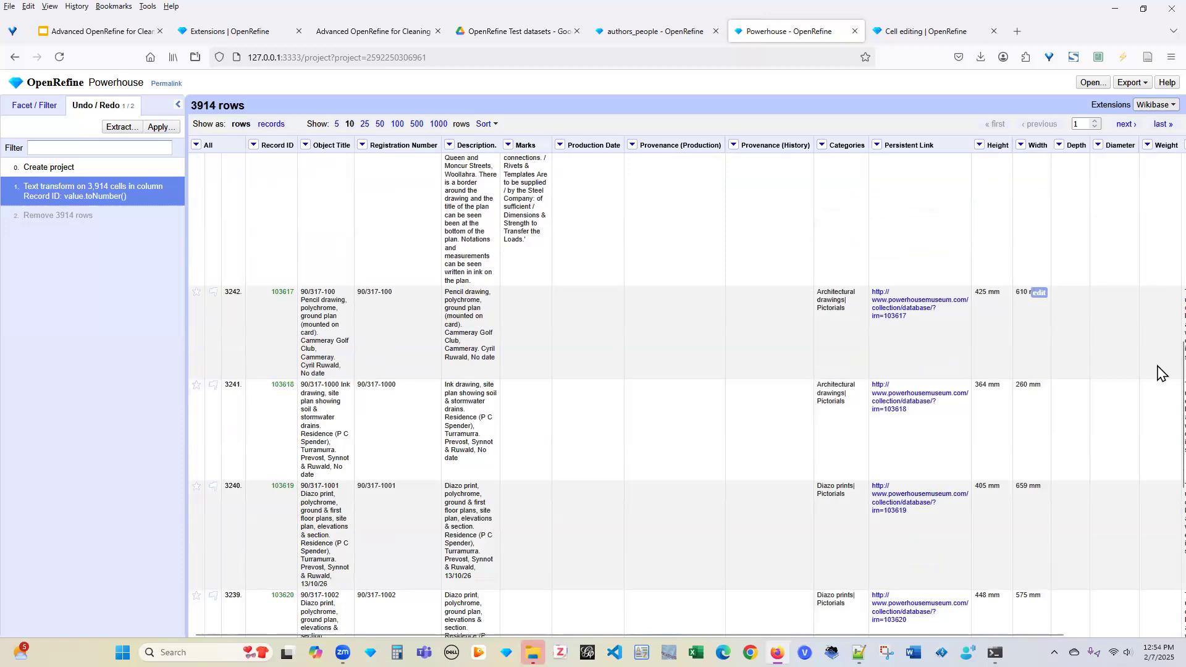
pyautogui.scroll(5, 1161, 262)
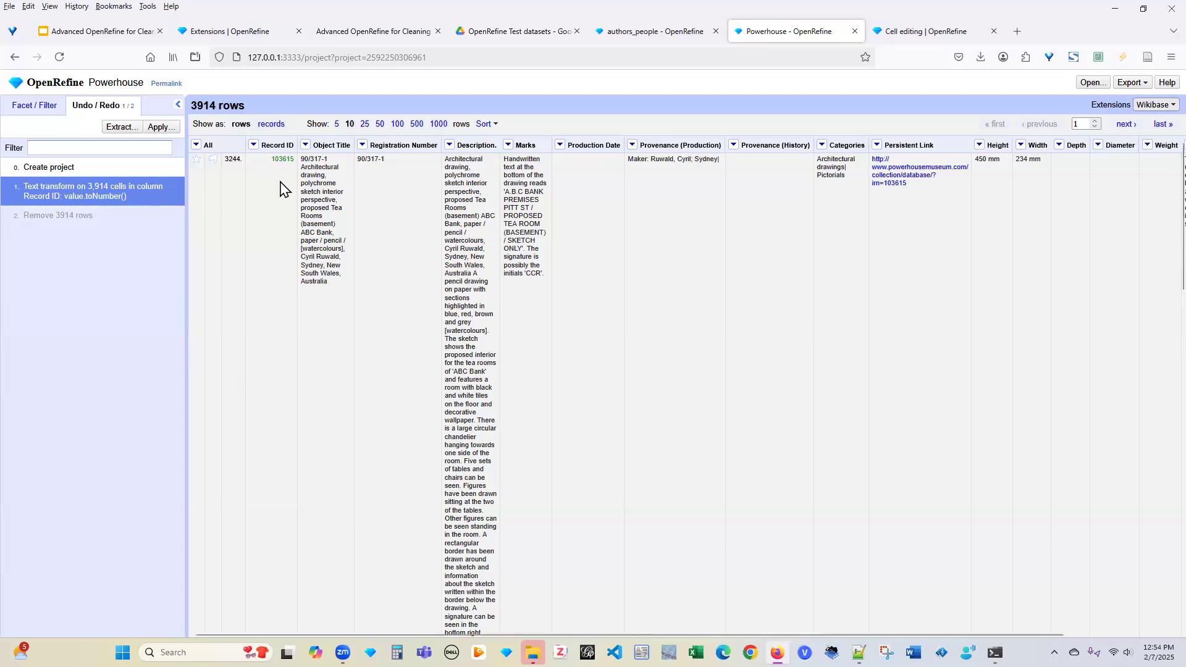
pyautogui.click(1093, 85)
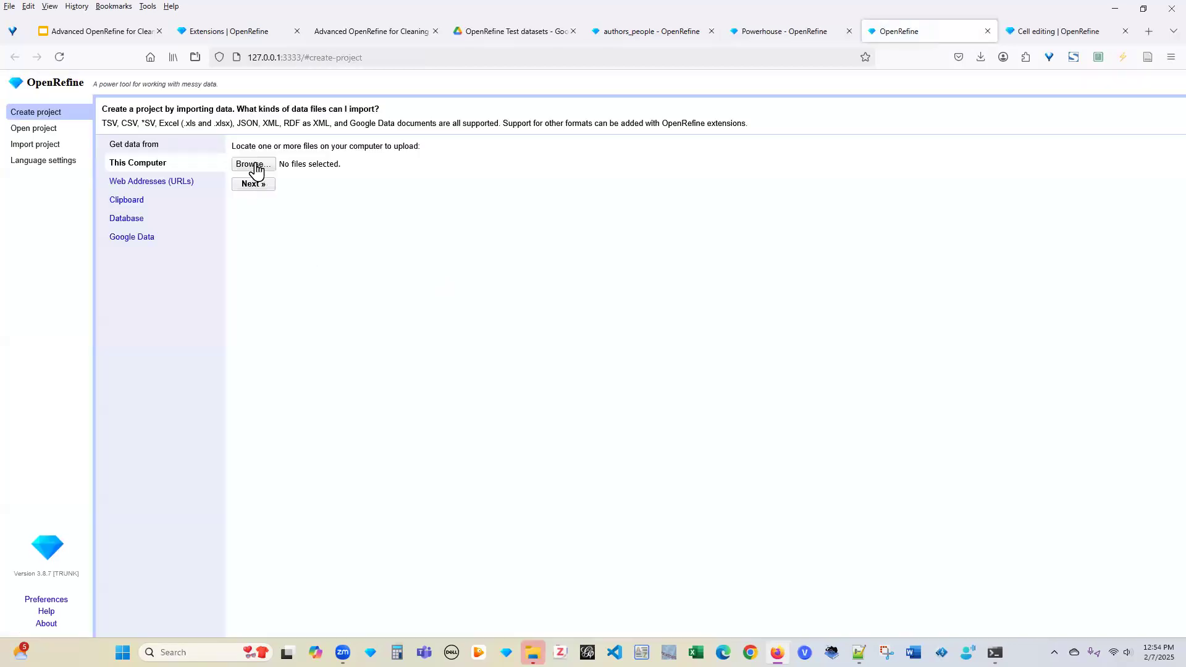
# Upload dijon-prices-wide.csv from the OpenRefine Datasets folder and continue to the parsing preview
pyautogui.click(282, 169)
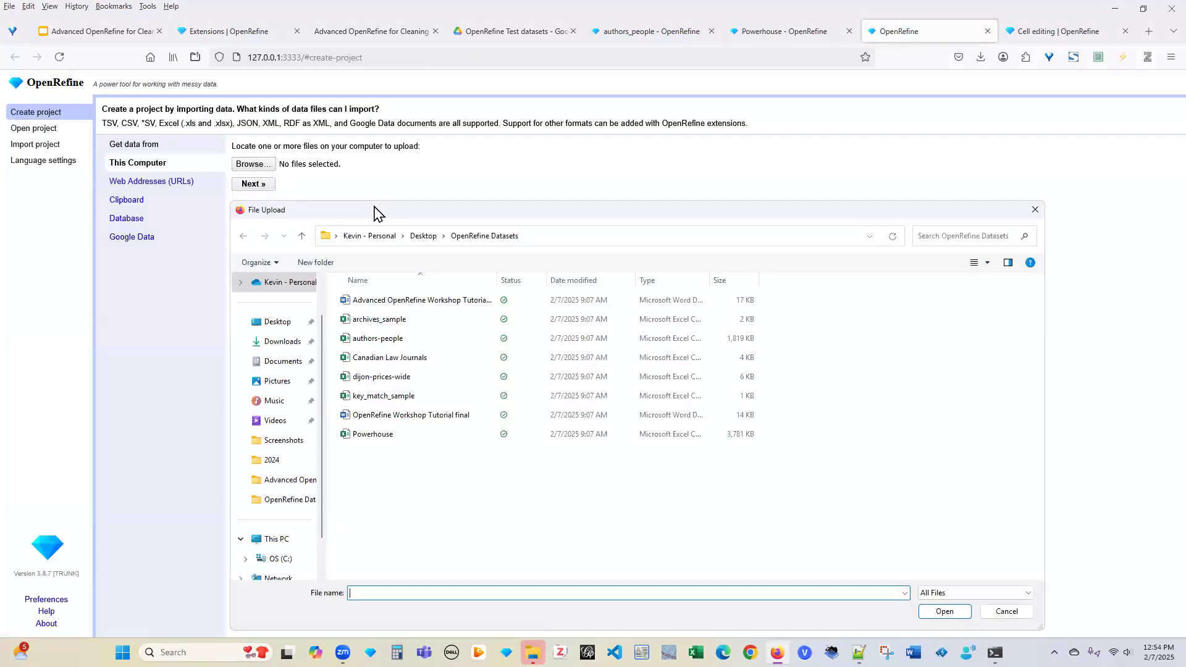
pyautogui.click(405, 378)
pyautogui.click(944, 611)
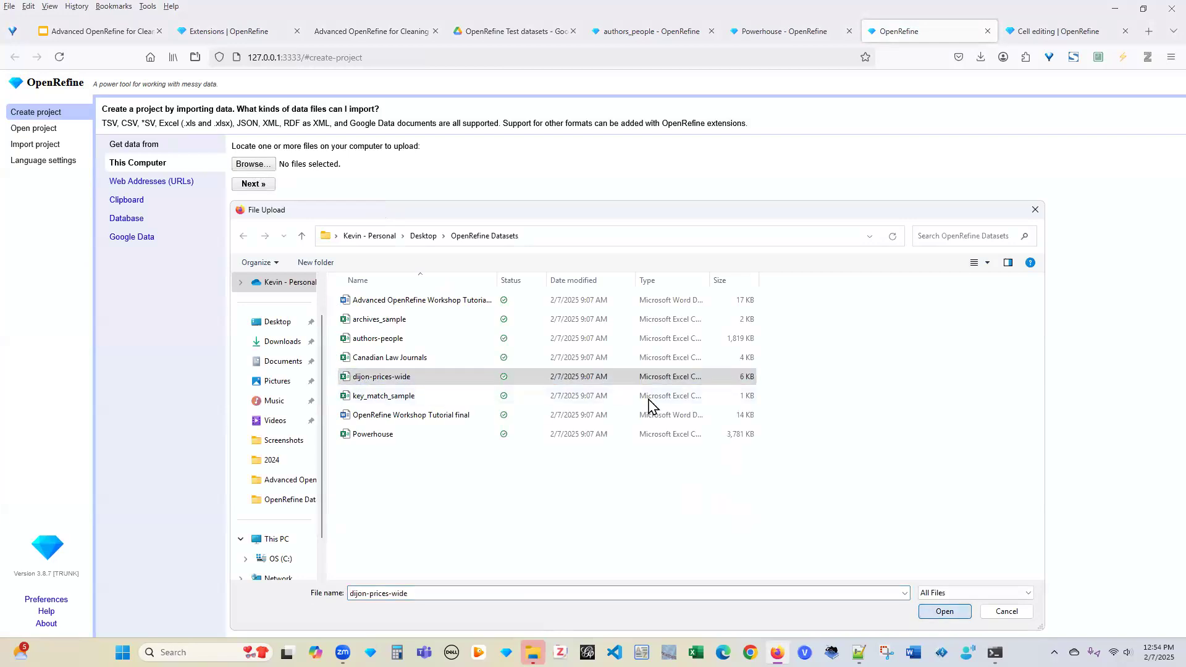
pyautogui.click(254, 189)
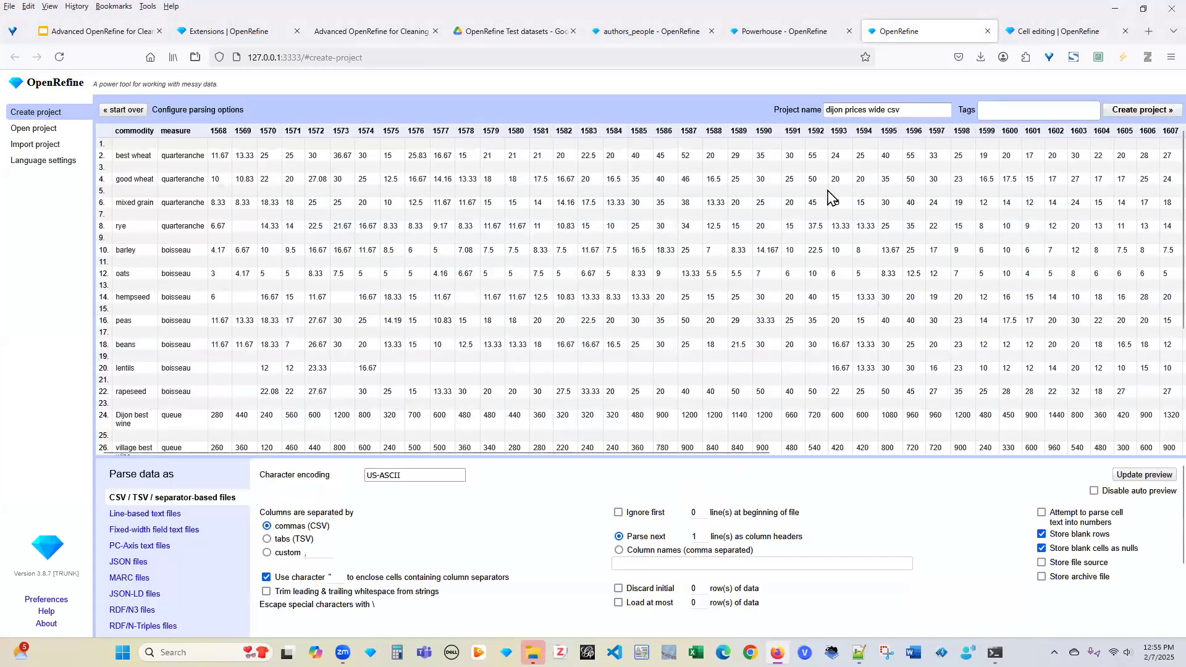
# Change the project name to dijon_prices and create the project
pyautogui.click(917, 109)
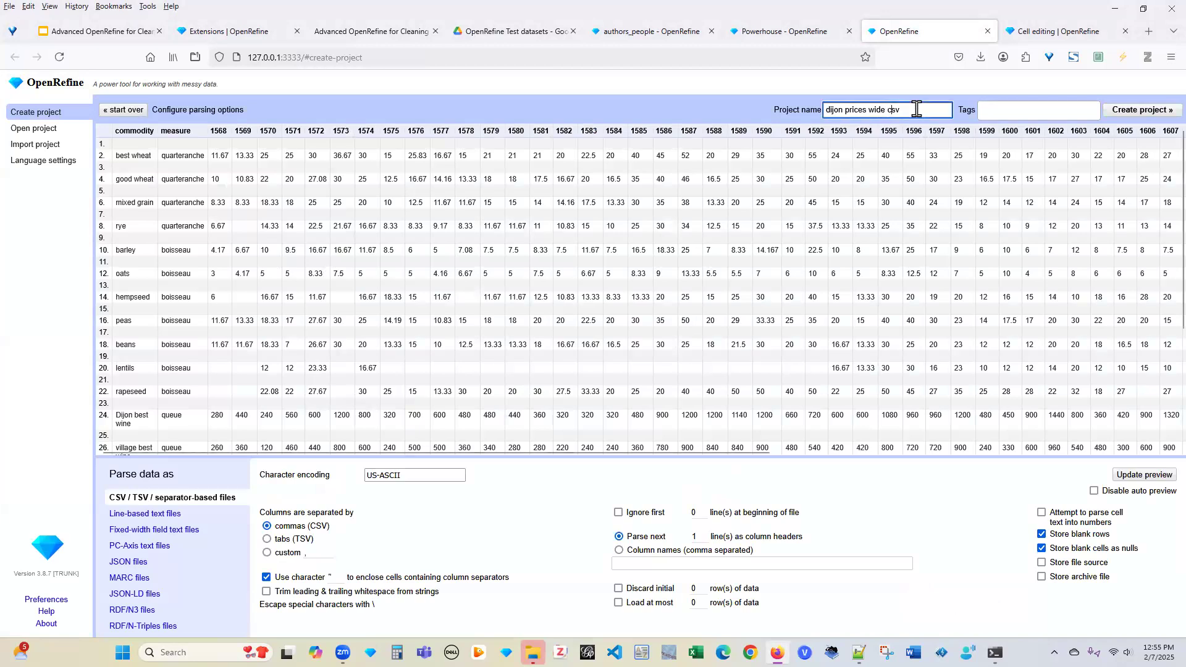
pyautogui.press('BackSpace')
pyautogui.press('BackSpace')
pyautogui.press('BackSpace')
pyautogui.press('BackSpace')
pyautogui.press('BackSpace')
pyautogui.press('BackSpace')
pyautogui.press('BackSpace')
pyautogui.press('BackSpace')
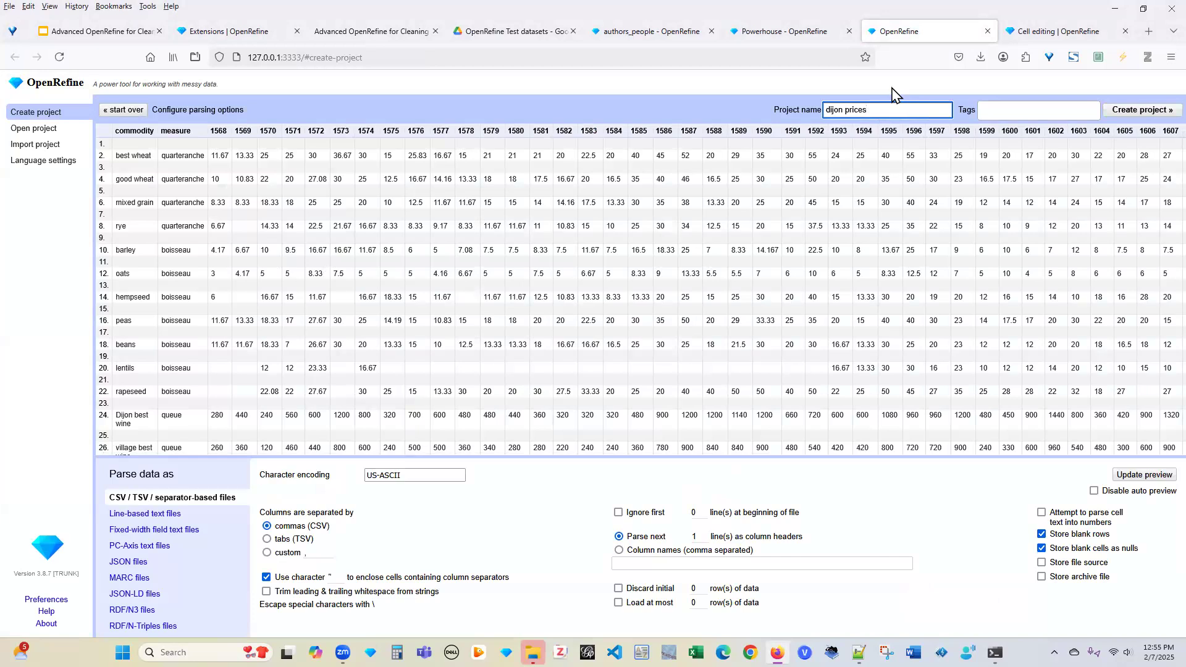
pyautogui.write('_')
pyautogui.press('BackSpace')
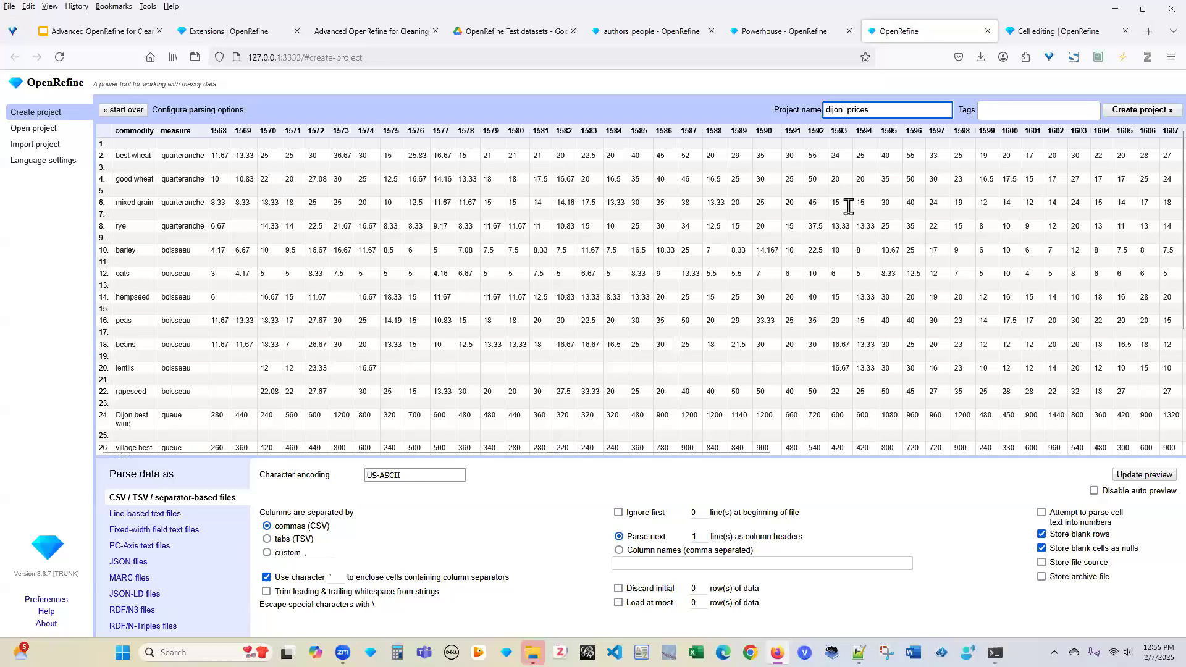
pyautogui.click(1129, 113)
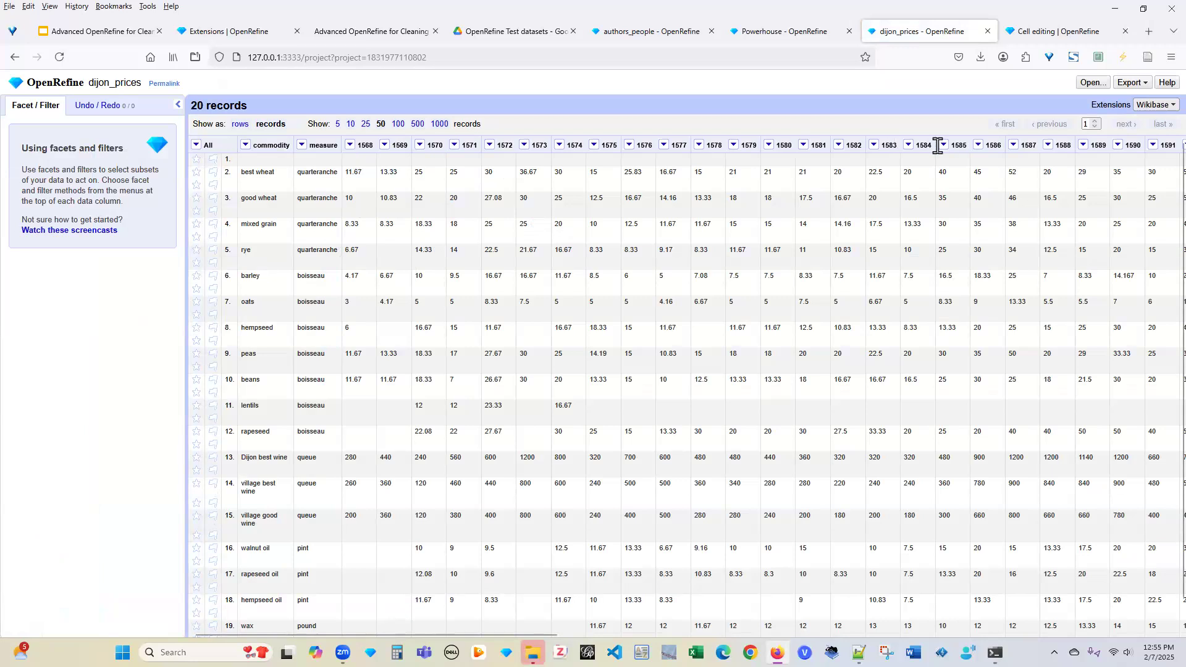
# Choose Transpose cells across columns into rows from the 1568 column's menu
pyautogui.click(349, 146)
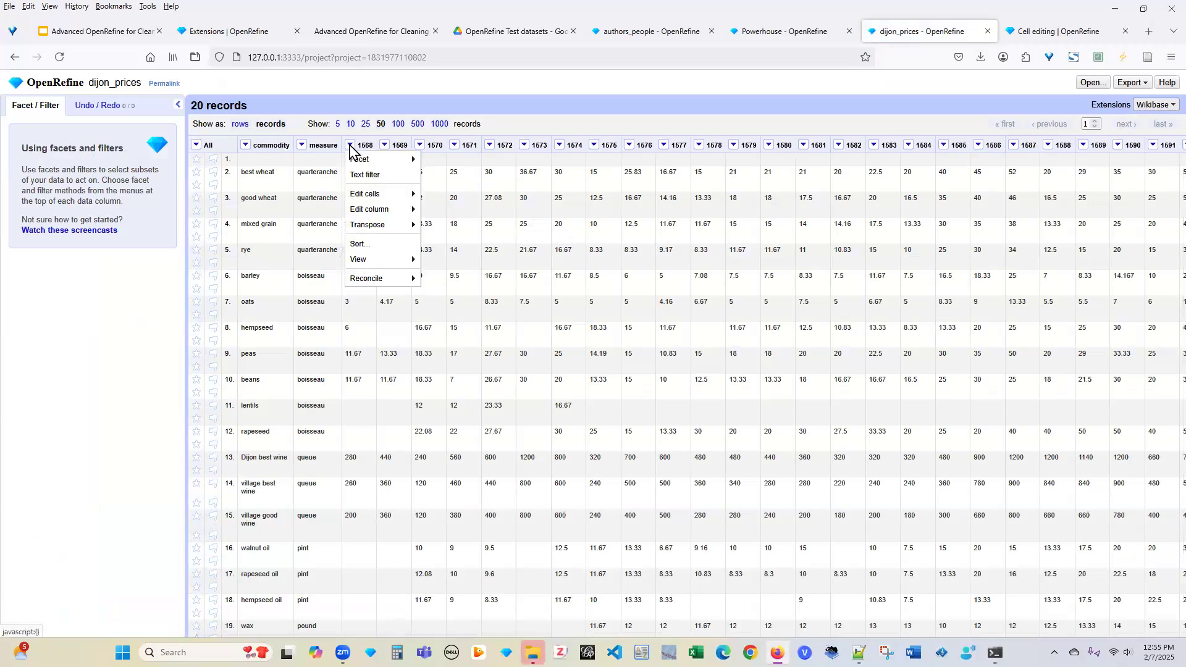
pyautogui.moveTo(384, 227)
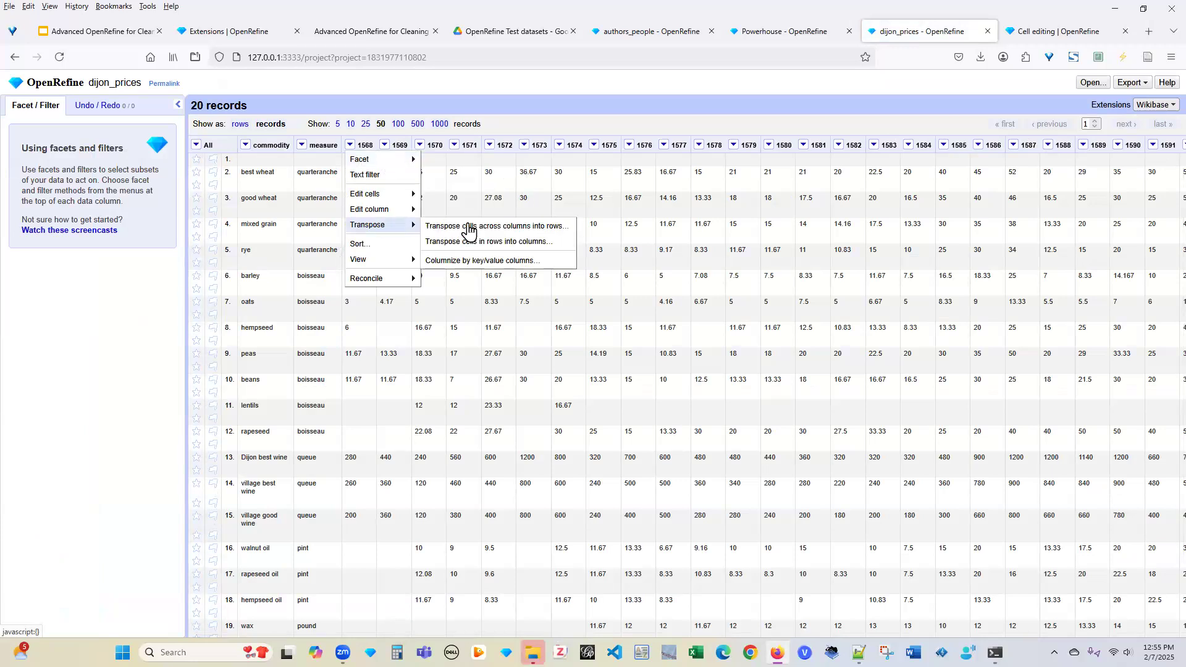
pyautogui.click(502, 227)
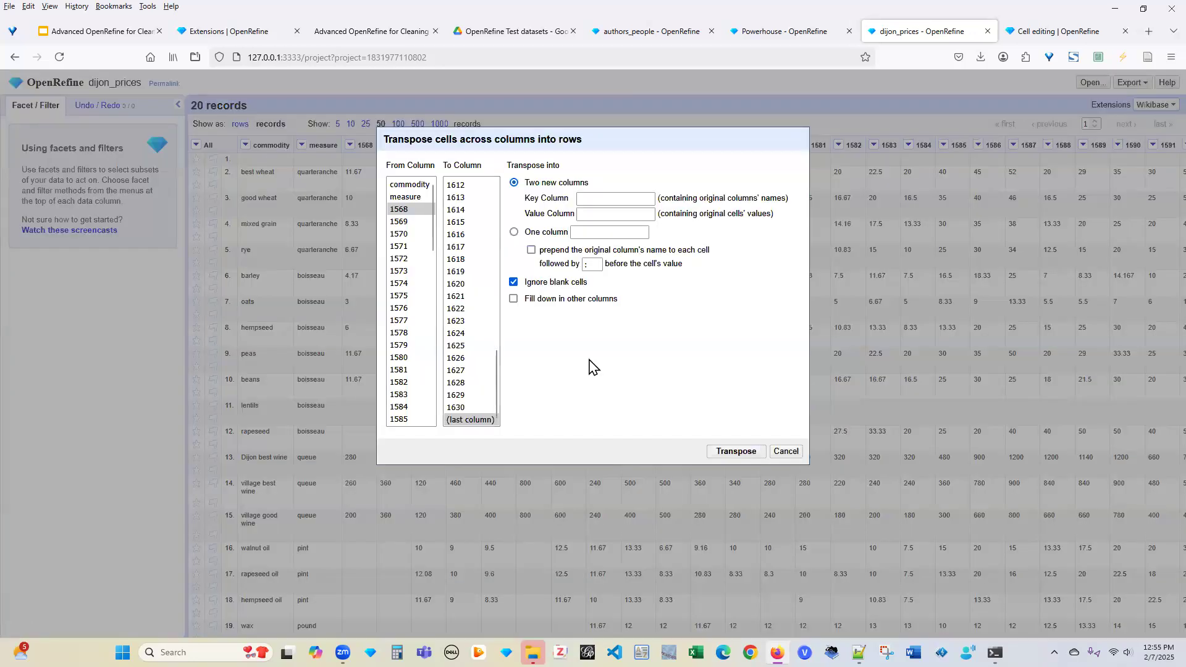
# Transpose columns 1568 through last into one 'Year' column, prefixing names with ':' and filling down
pyautogui.click(402, 210)
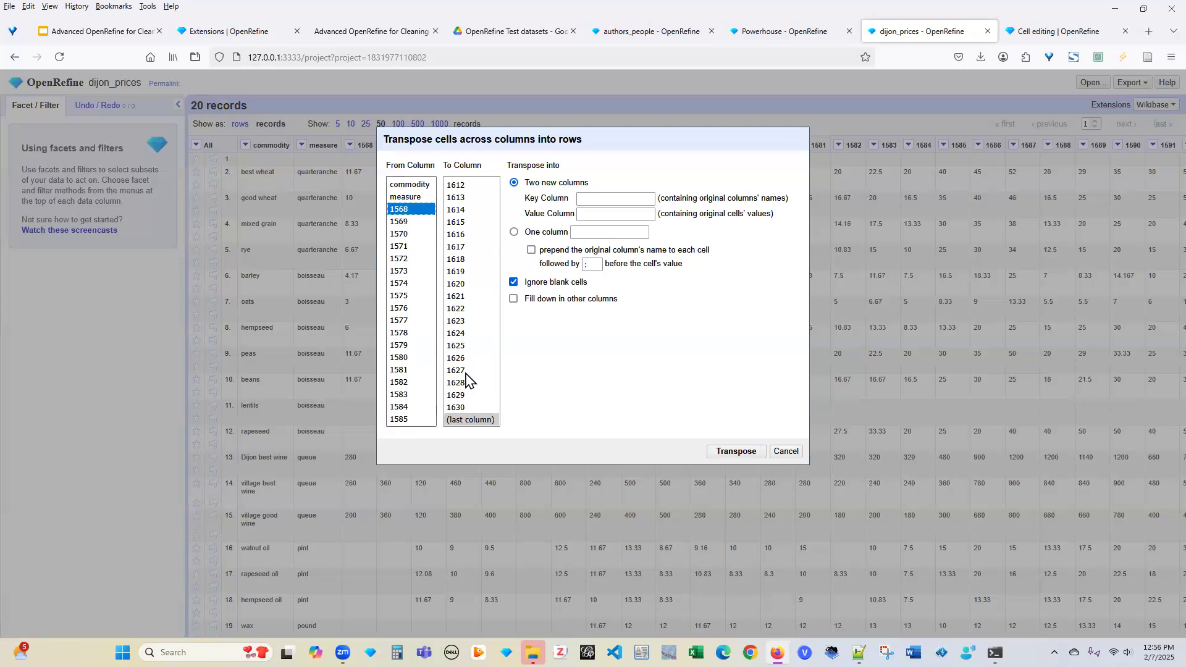
pyautogui.click(473, 421)
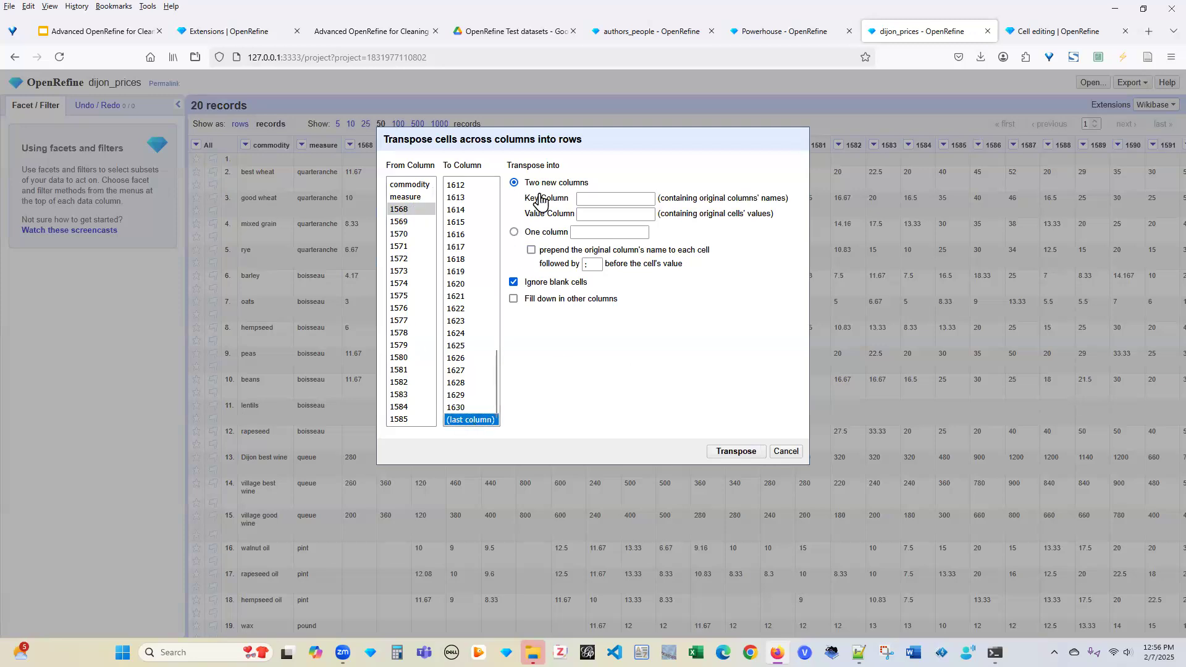
pyautogui.click(515, 235)
pyautogui.click(579, 232)
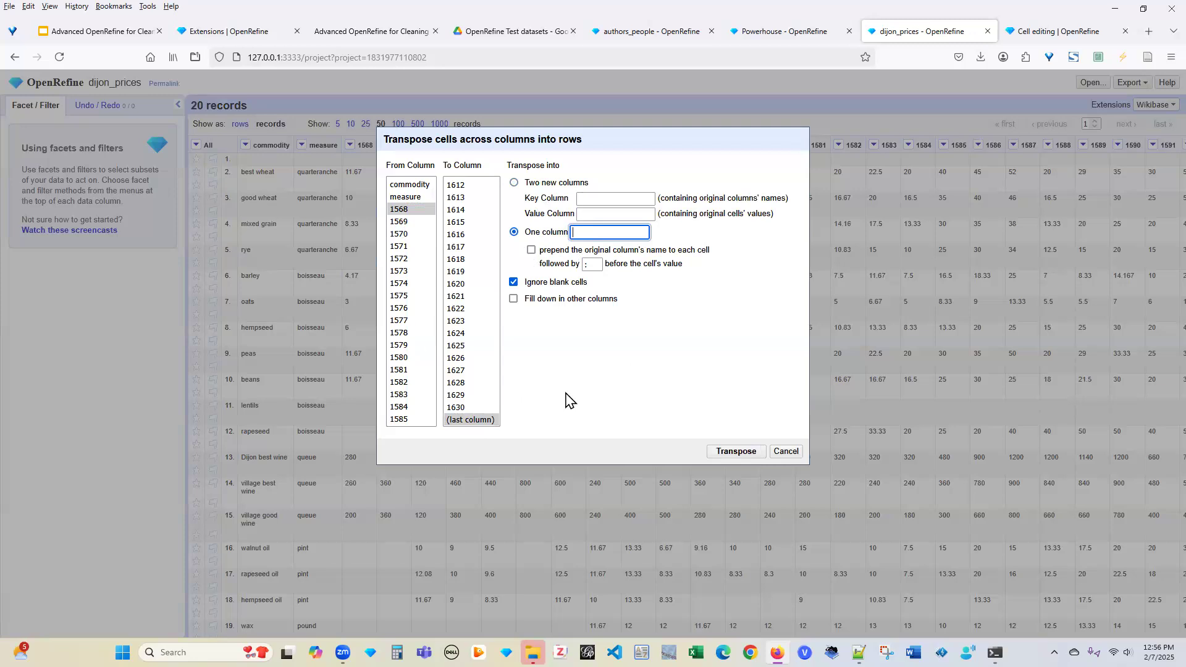
pyautogui.write('Year')
pyautogui.click(531, 249)
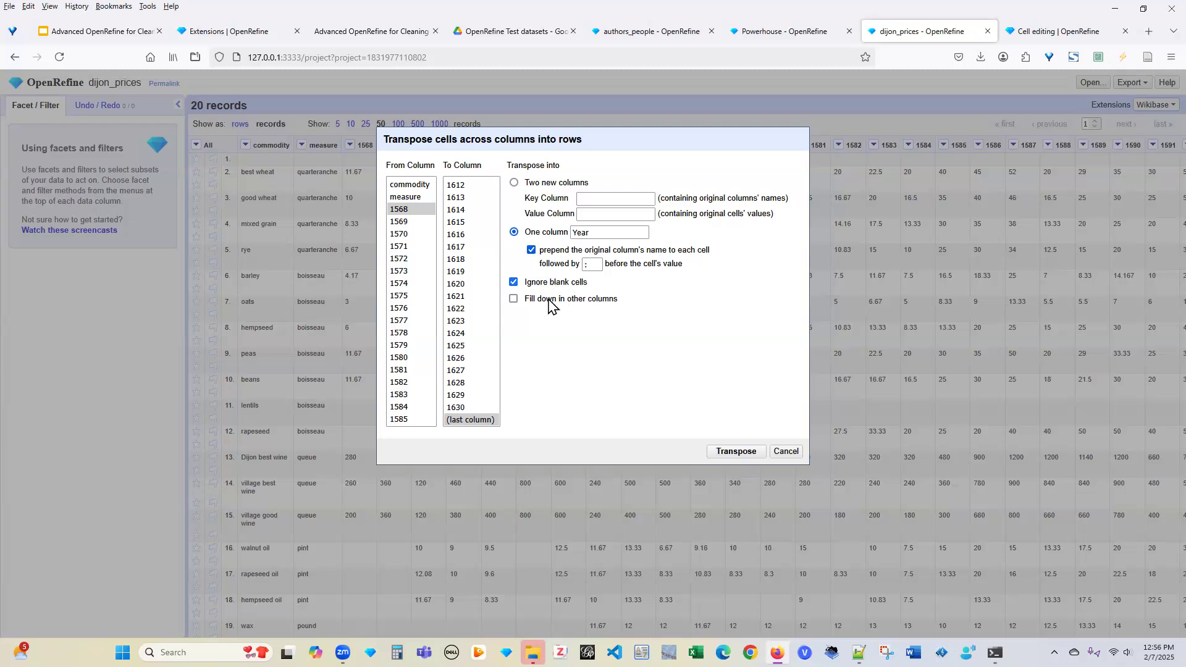
pyautogui.click(514, 300)
pyautogui.click(739, 457)
pyautogui.click(739, 457)
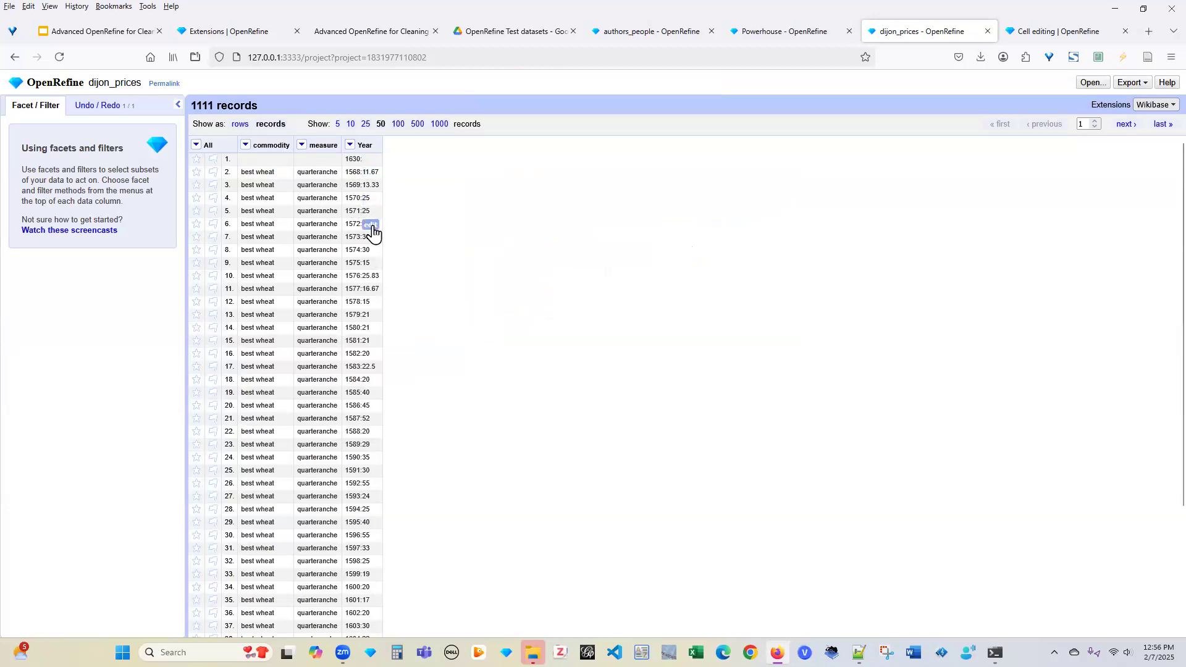
pyautogui.click(350, 145)
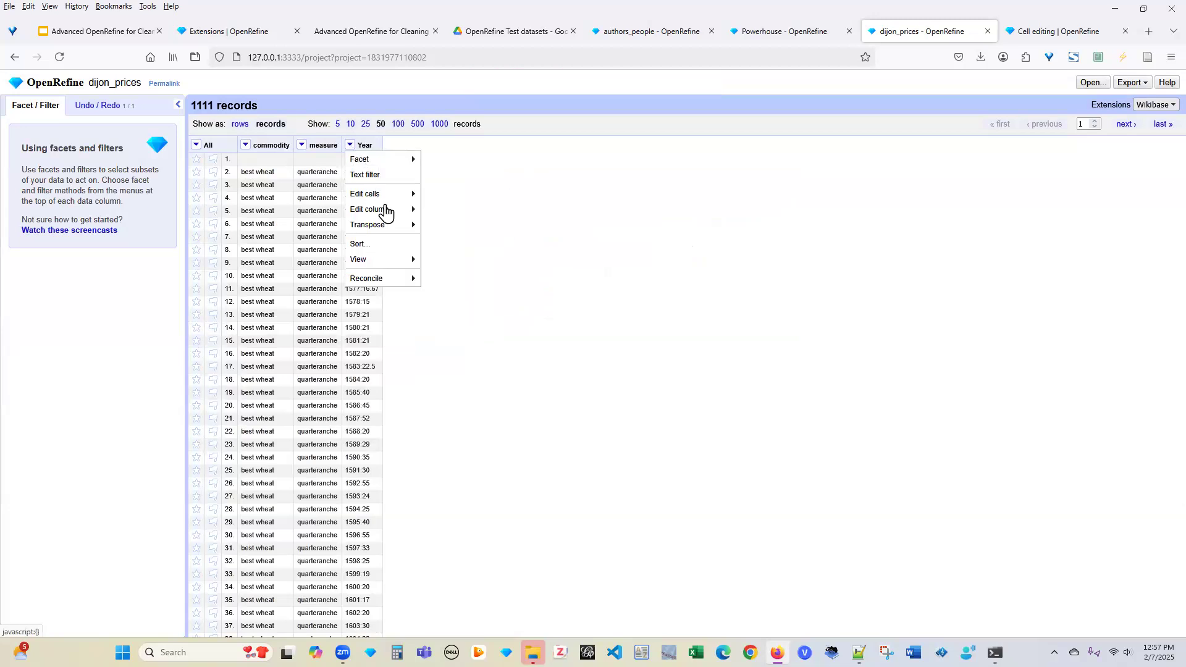
# Split the Year column at ':' into 2 columns, Year 1 and Year 2
pyautogui.moveTo(386, 212)
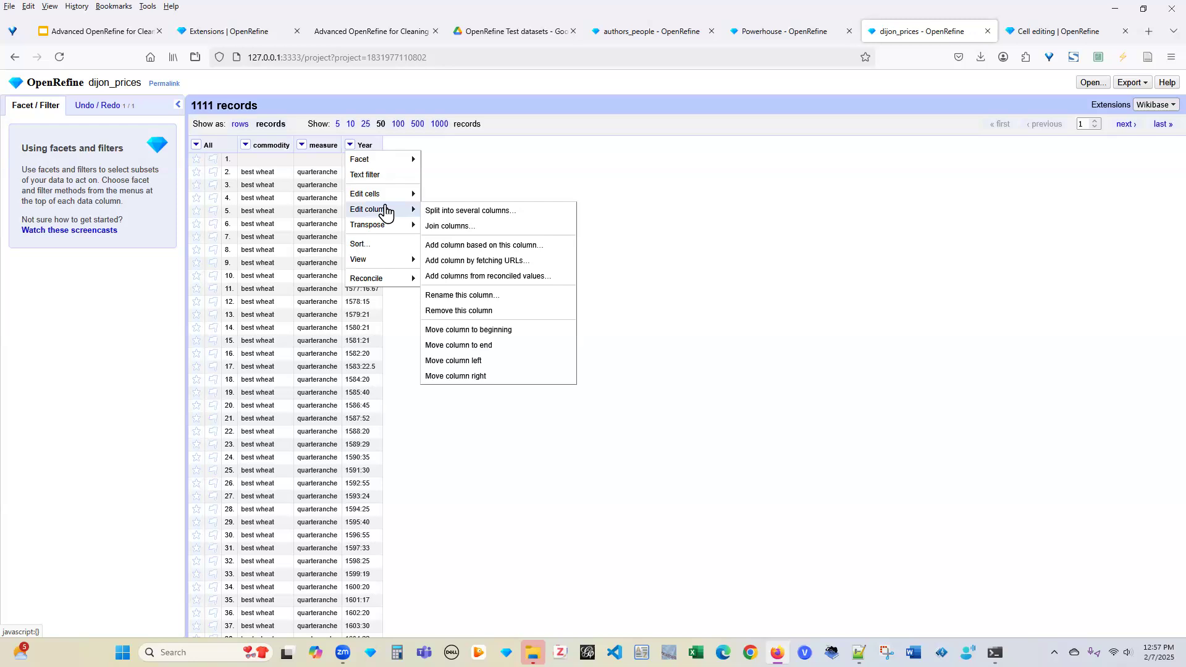
pyautogui.click(469, 211)
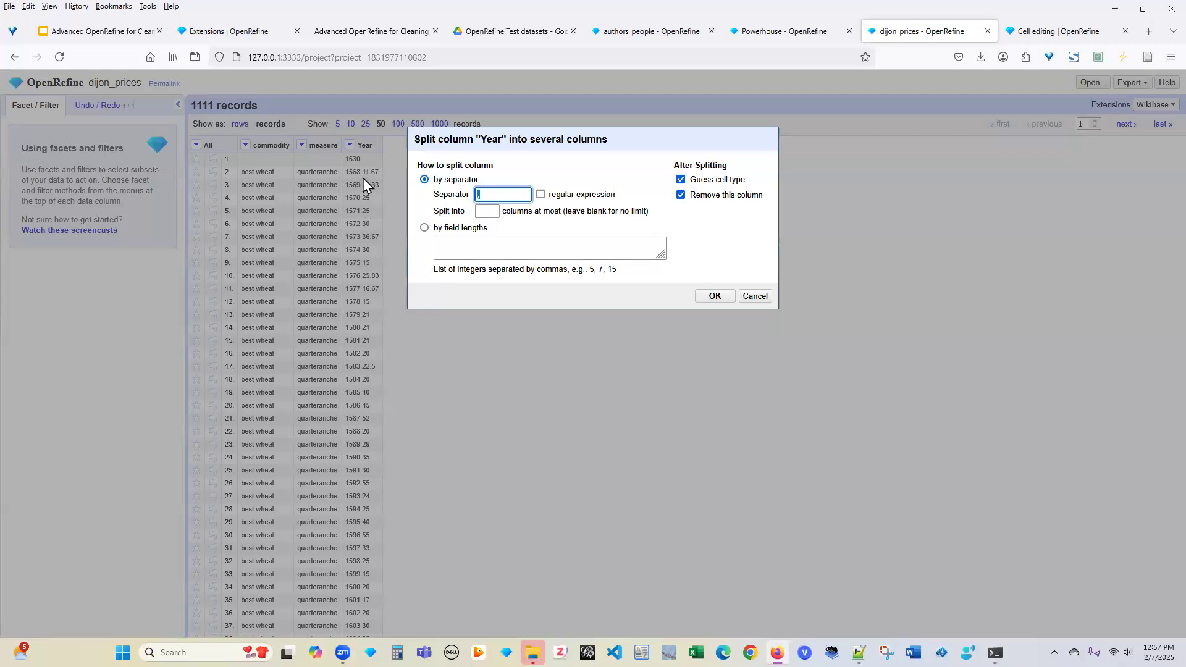
pyautogui.click(498, 198)
pyautogui.click(489, 210)
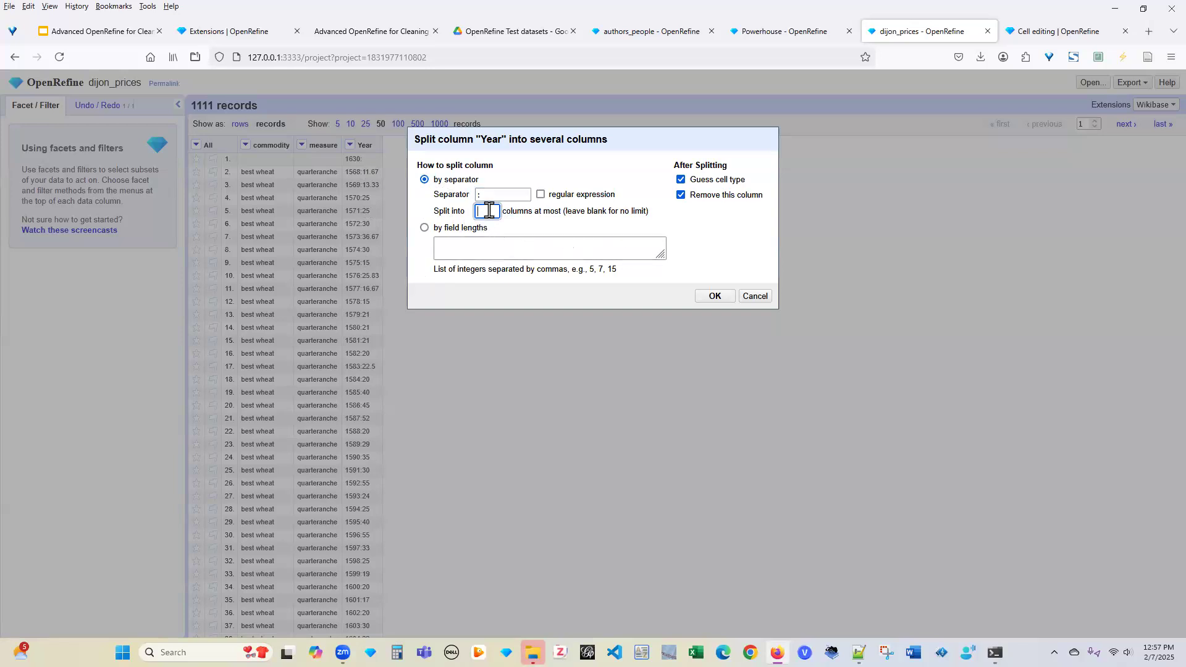
pyautogui.write('2')
pyautogui.click(715, 297)
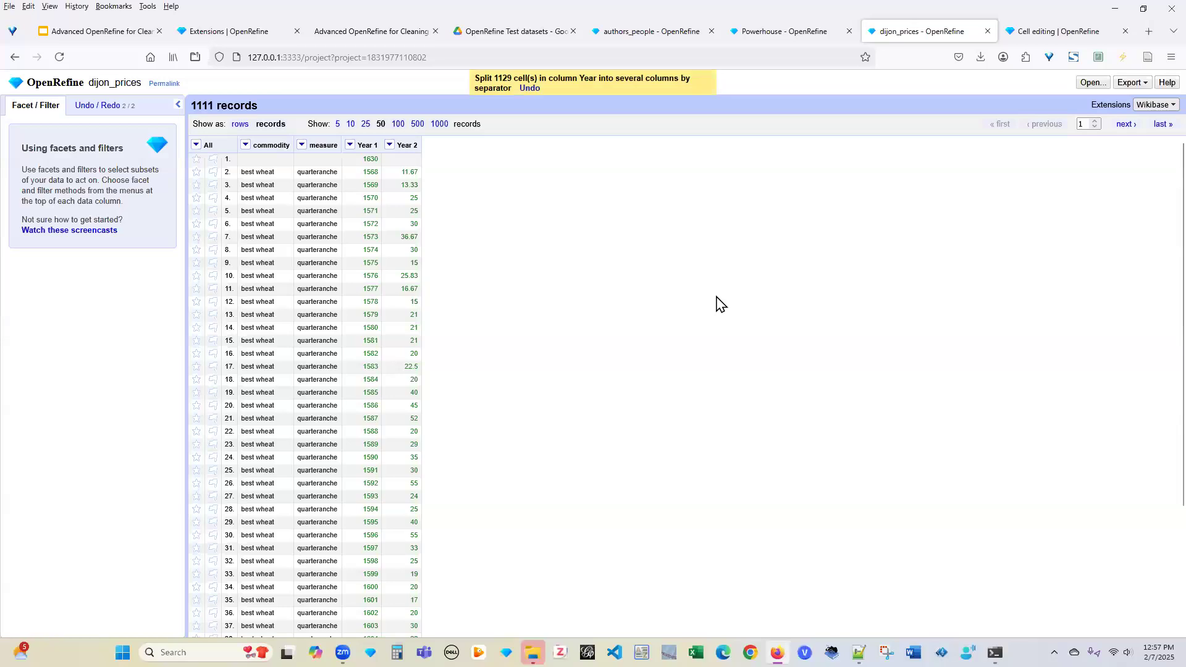
pyautogui.click(350, 145)
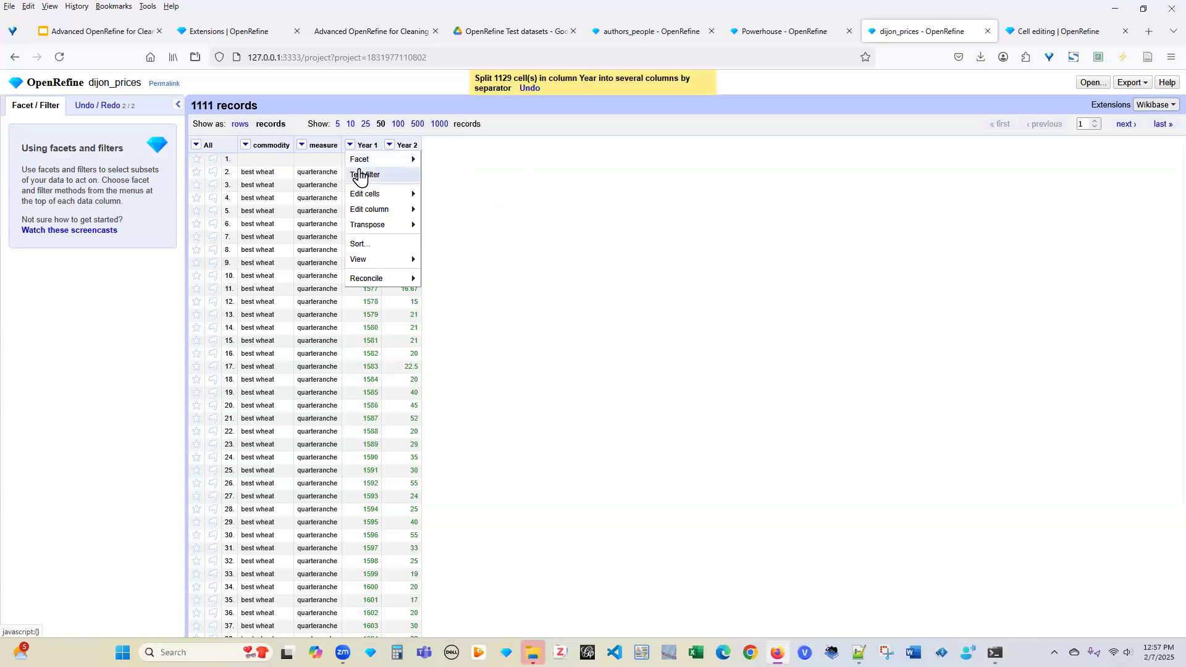
# Rename column Year 1 to Year, then bring up the rename prompt for Year 2
pyautogui.click(361, 175)
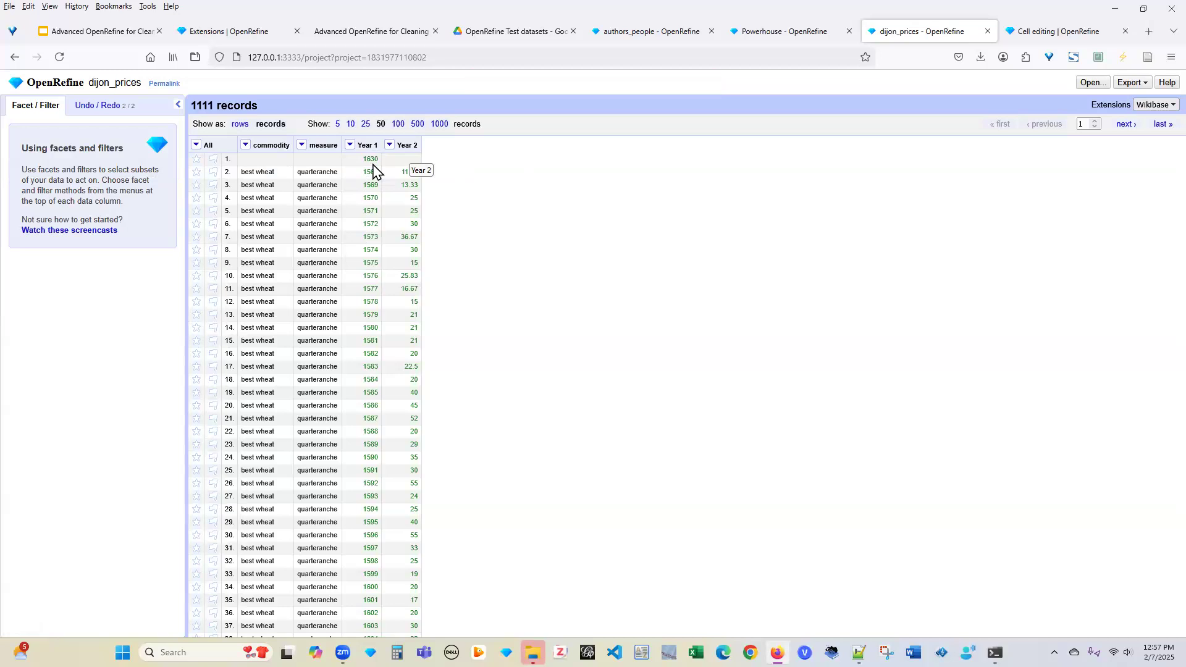
pyautogui.click(350, 145)
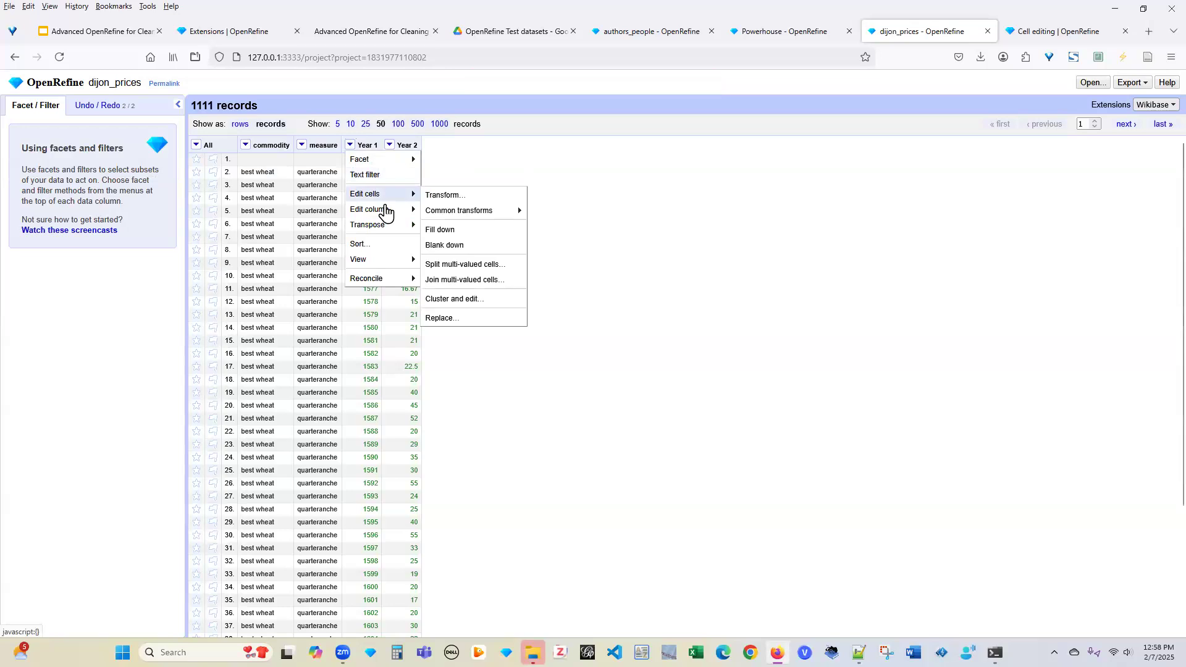
pyautogui.moveTo(385, 209)
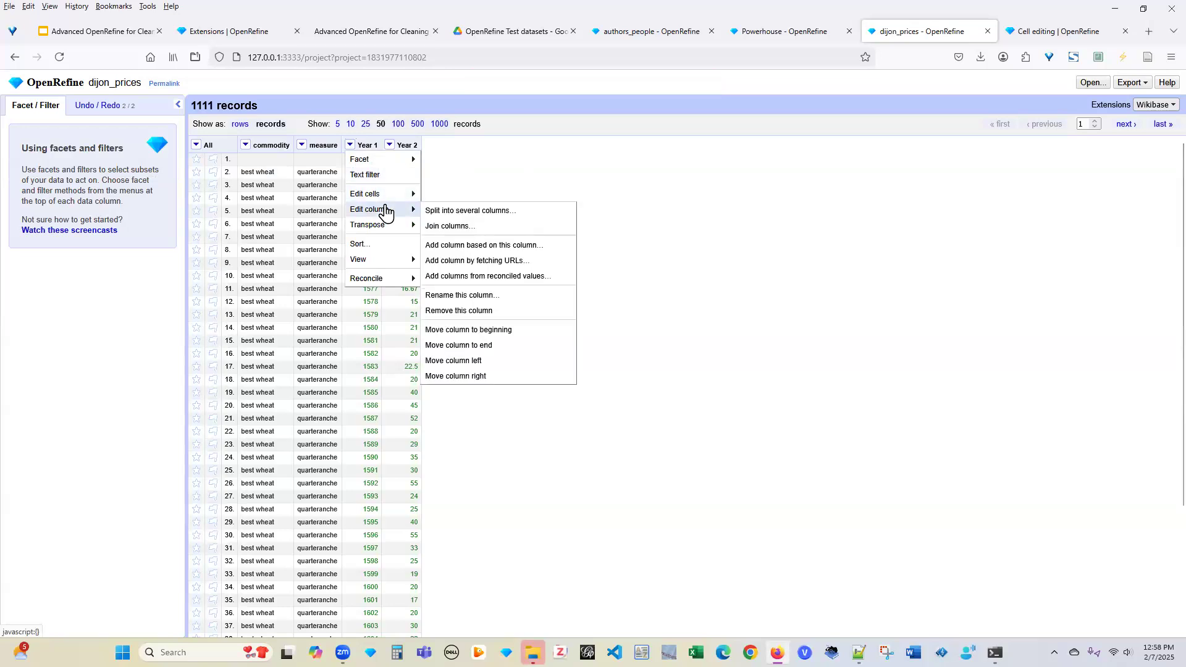
pyautogui.click(508, 295)
pyautogui.click(535, 168)
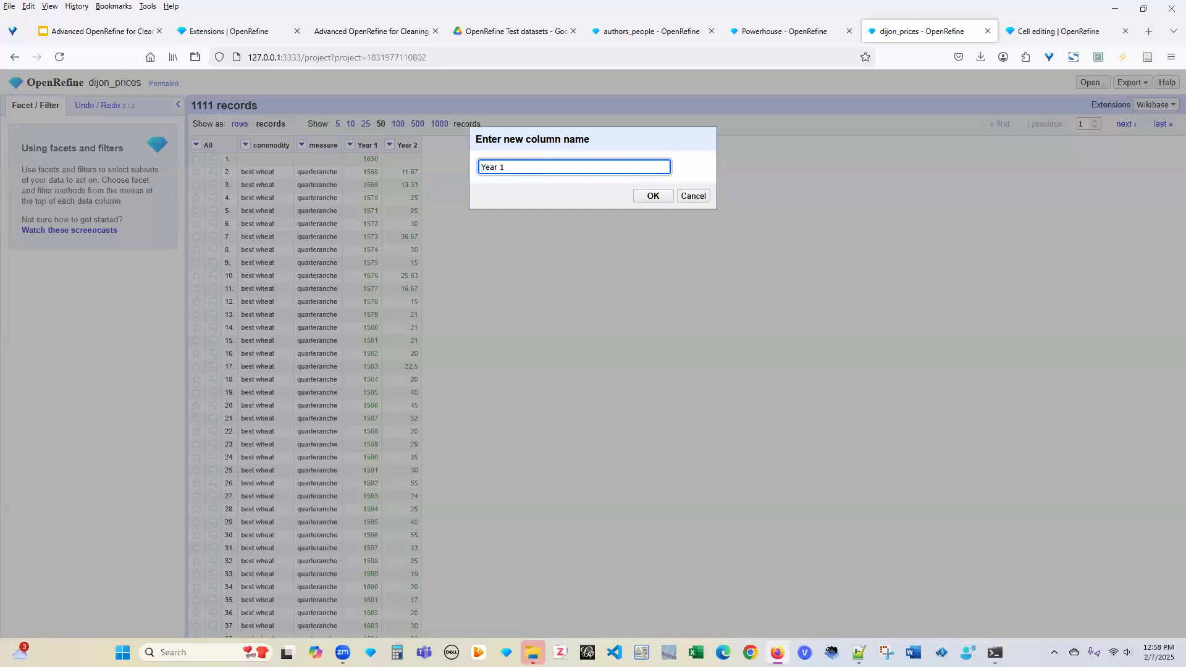
pyautogui.click(653, 196)
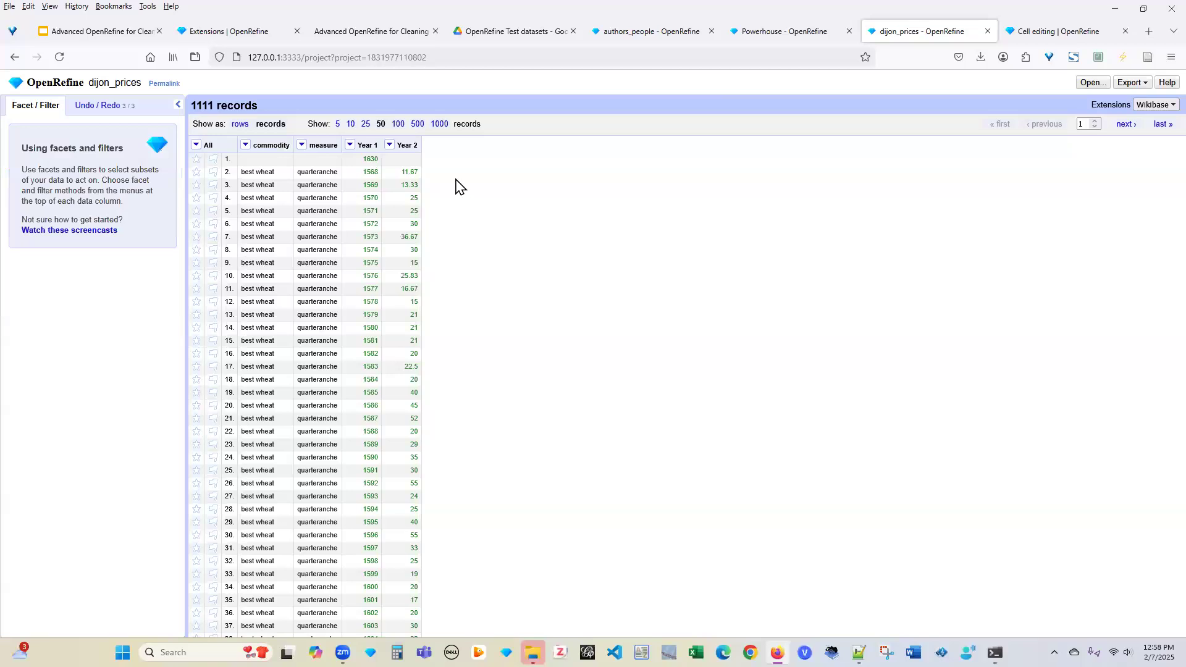
pyautogui.click(383, 144)
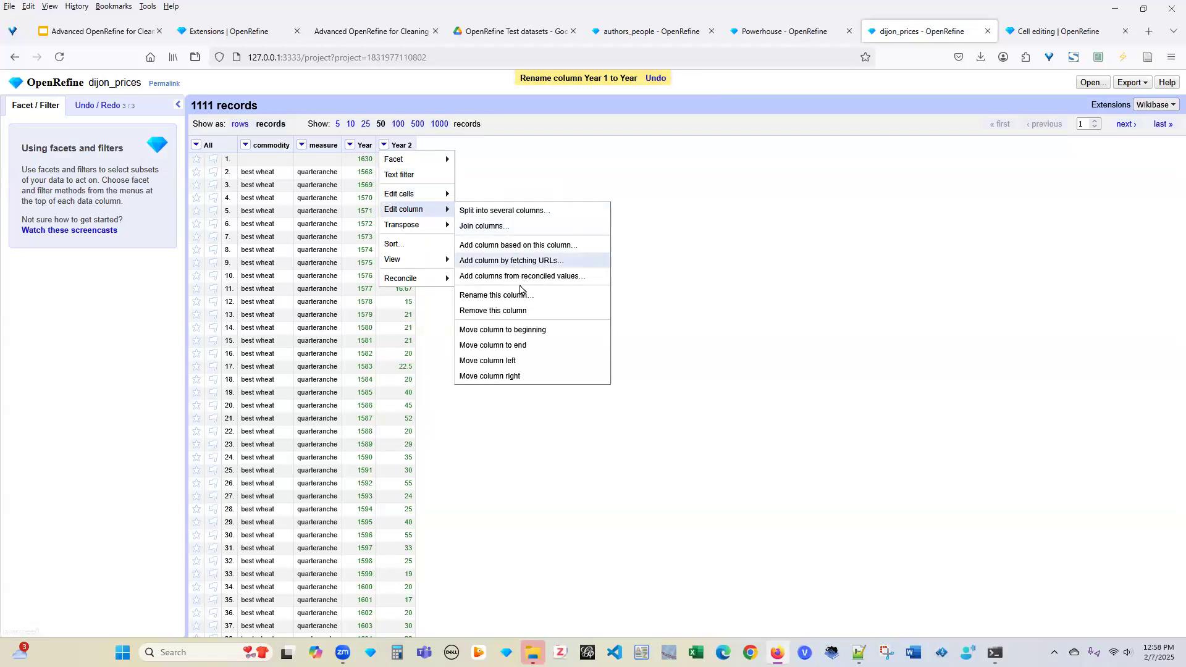
pyautogui.click(521, 296)
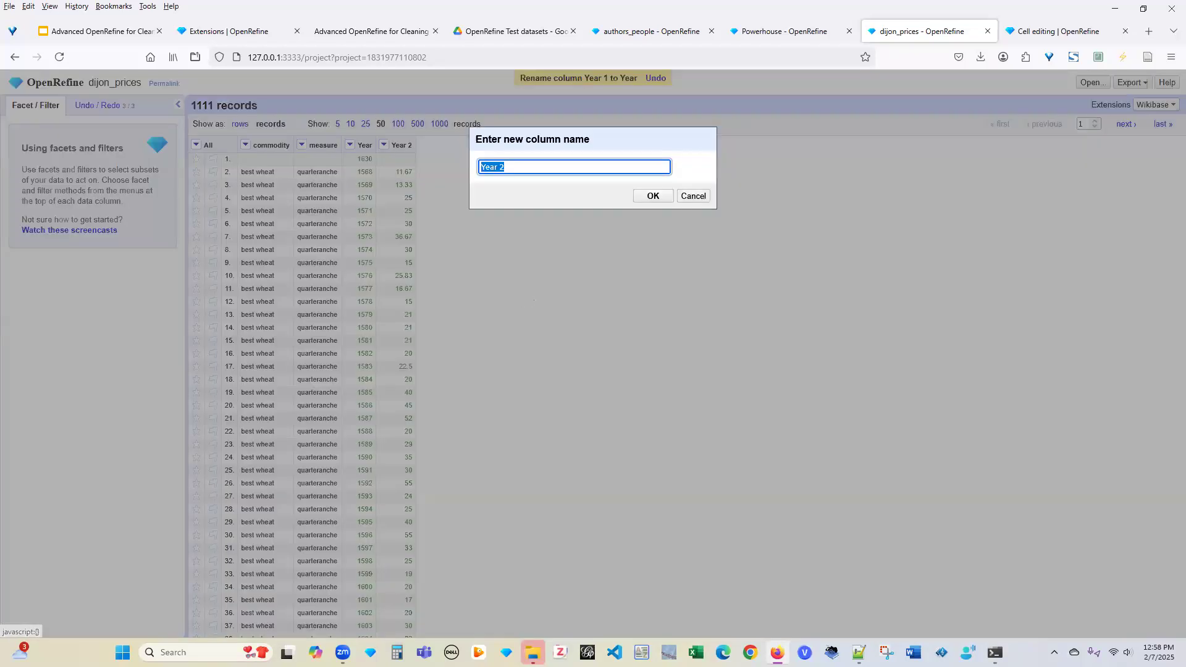
# Rename the Year 2 column to 'Price', leaving commodity, measure, Year and Price columns
pyautogui.write('Price')
pyautogui.click(652, 198)
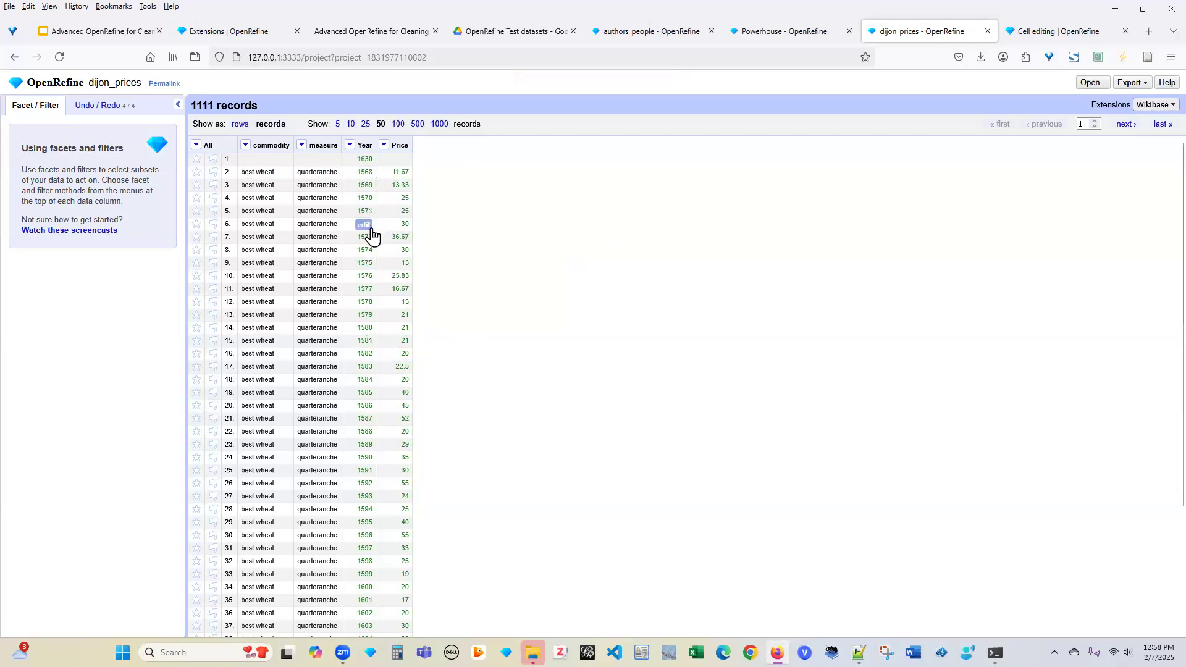
pyautogui.scroll(-3, 365, 285)
pyautogui.scroll(2, 365, 285)
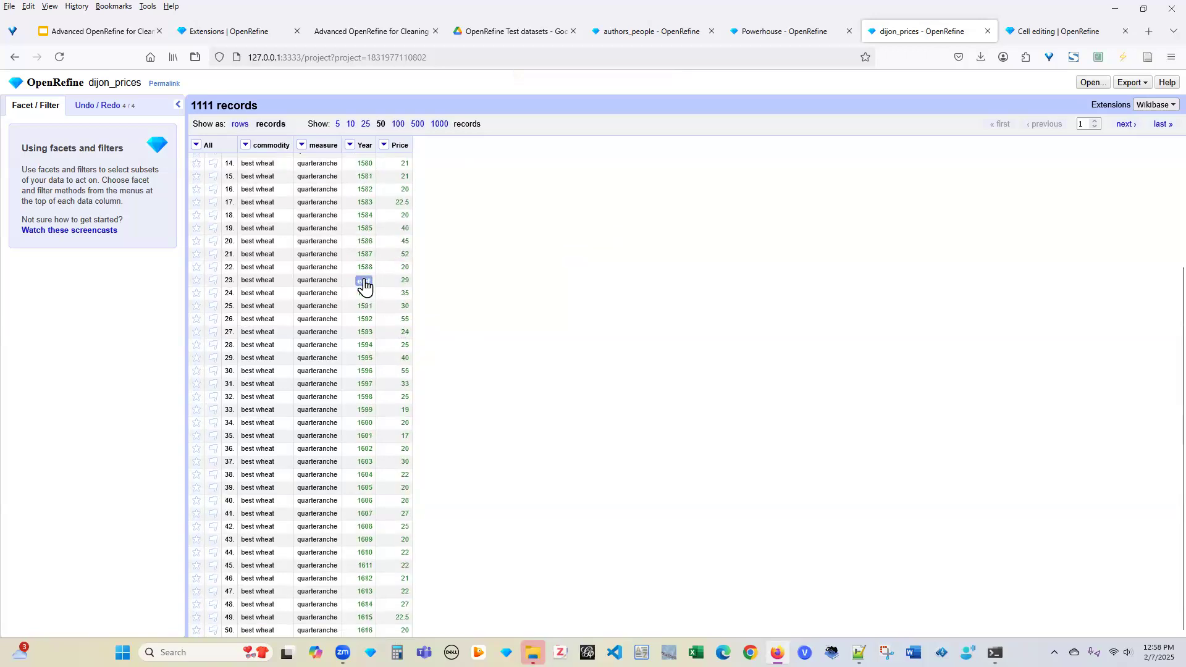
pyautogui.scroll(2, 367, 228)
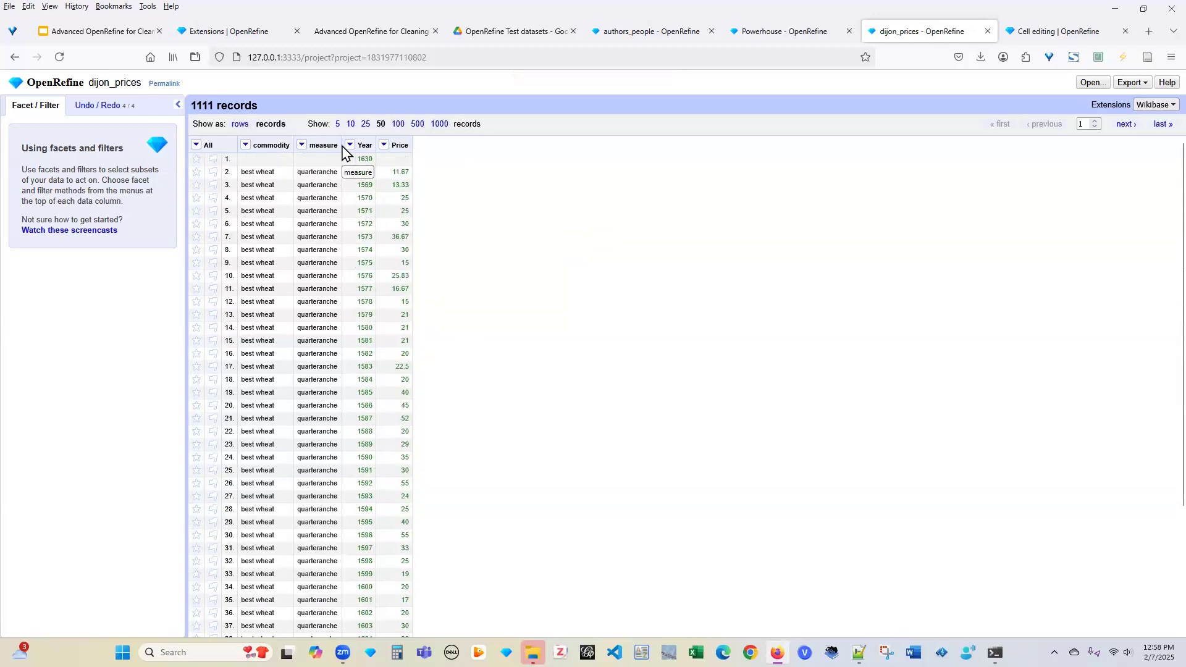
# Sort the dijon_prices records by Year as text a–z so 1568 comes first
pyautogui.click(349, 145)
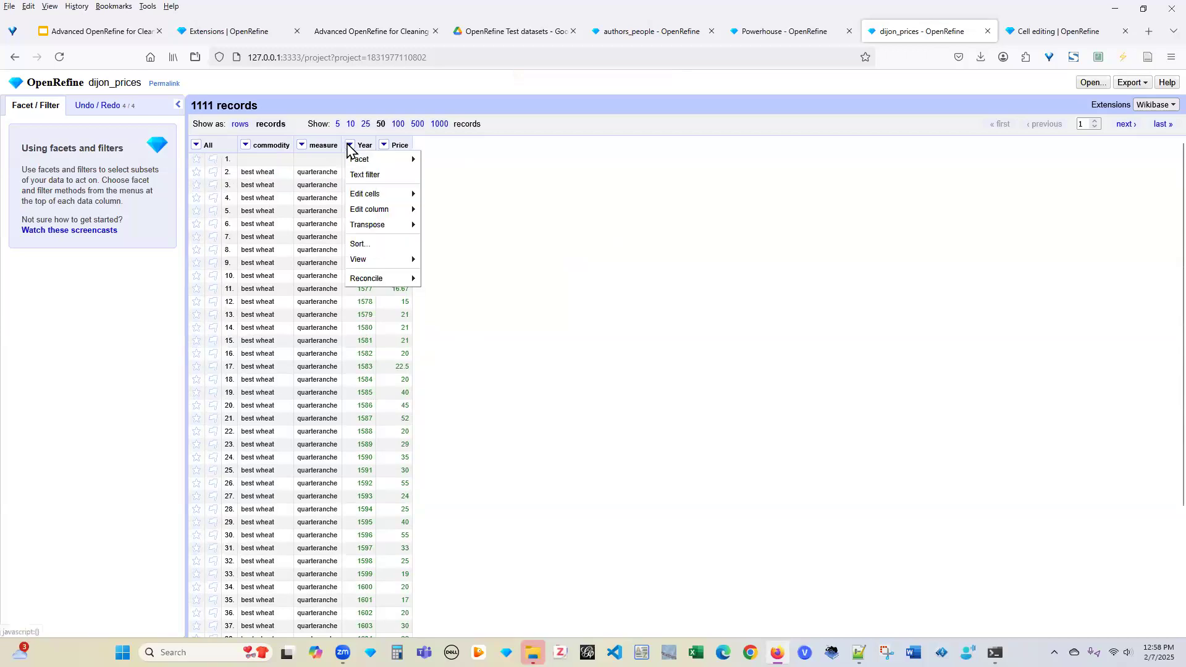
pyautogui.click(361, 243)
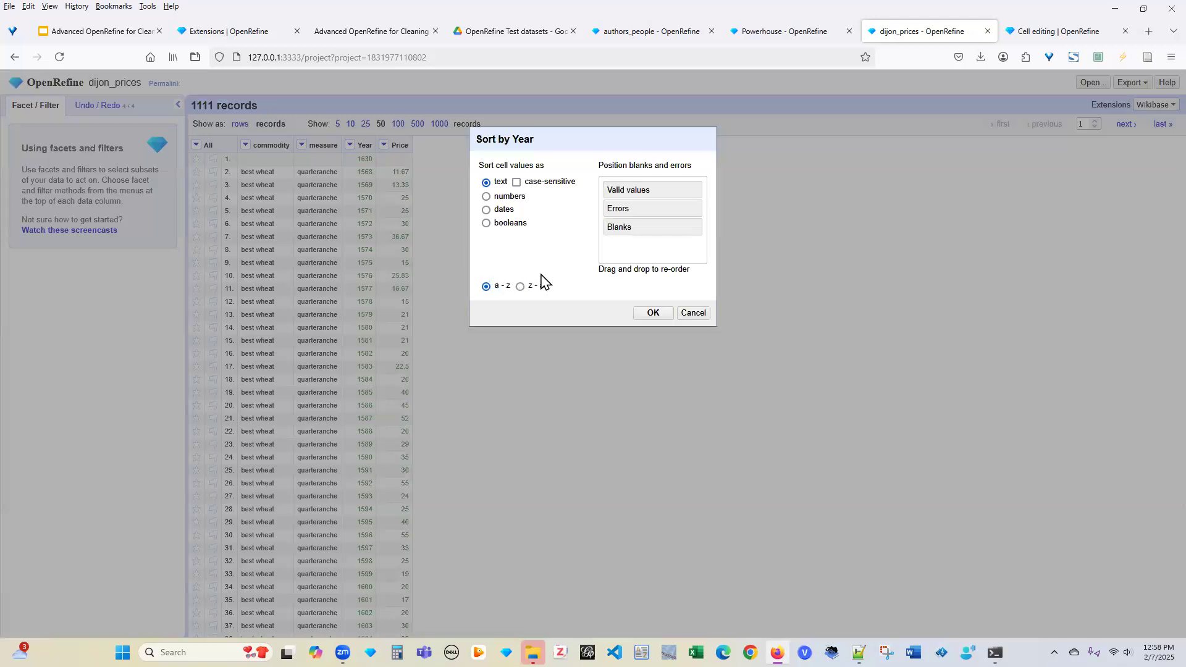
pyautogui.click(654, 313)
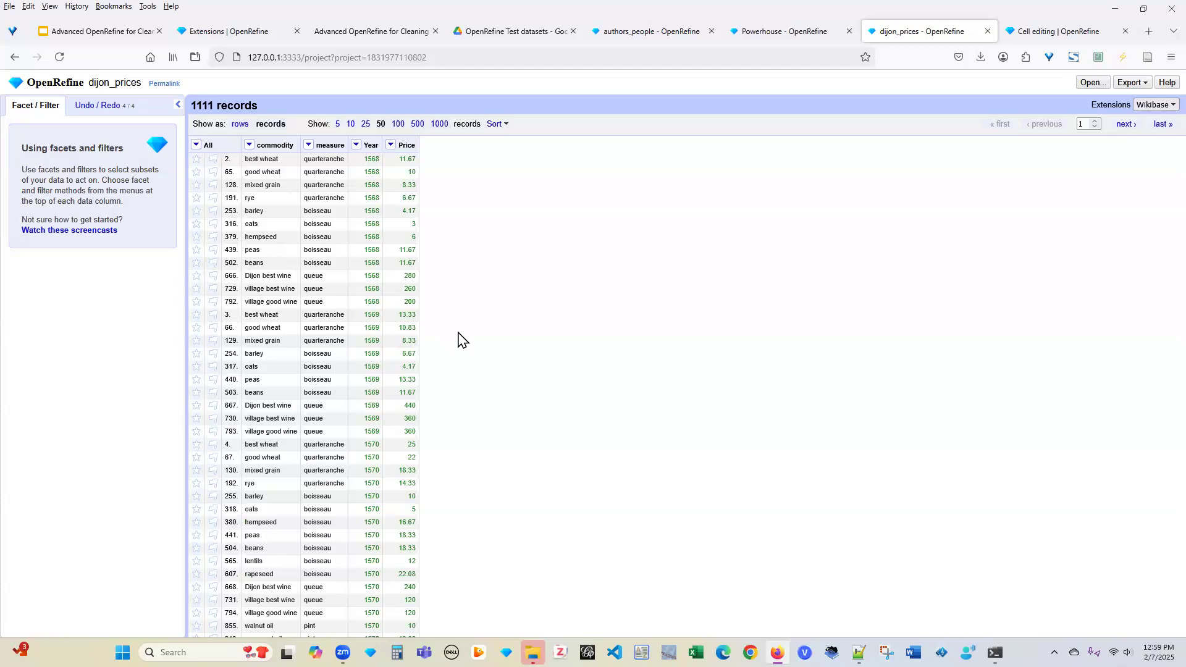
# Create the 'Canadian Law Journals csv' project from the Canadian Law Journals file, with 63 rows
pyautogui.click(1088, 84)
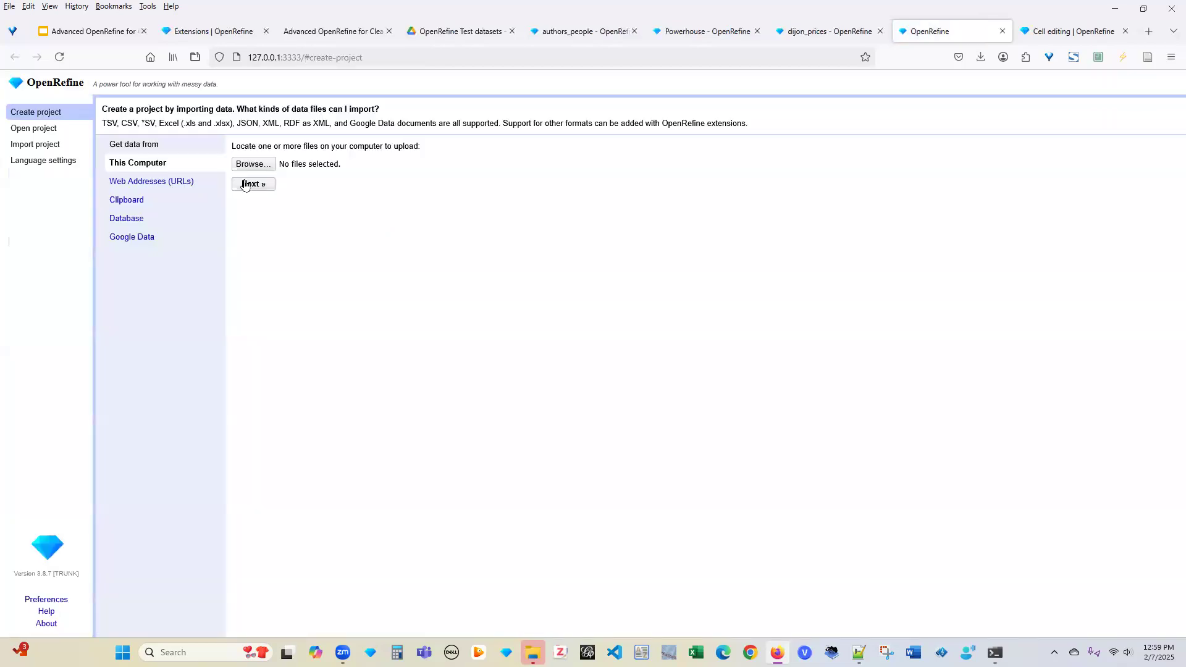
pyautogui.click(248, 166)
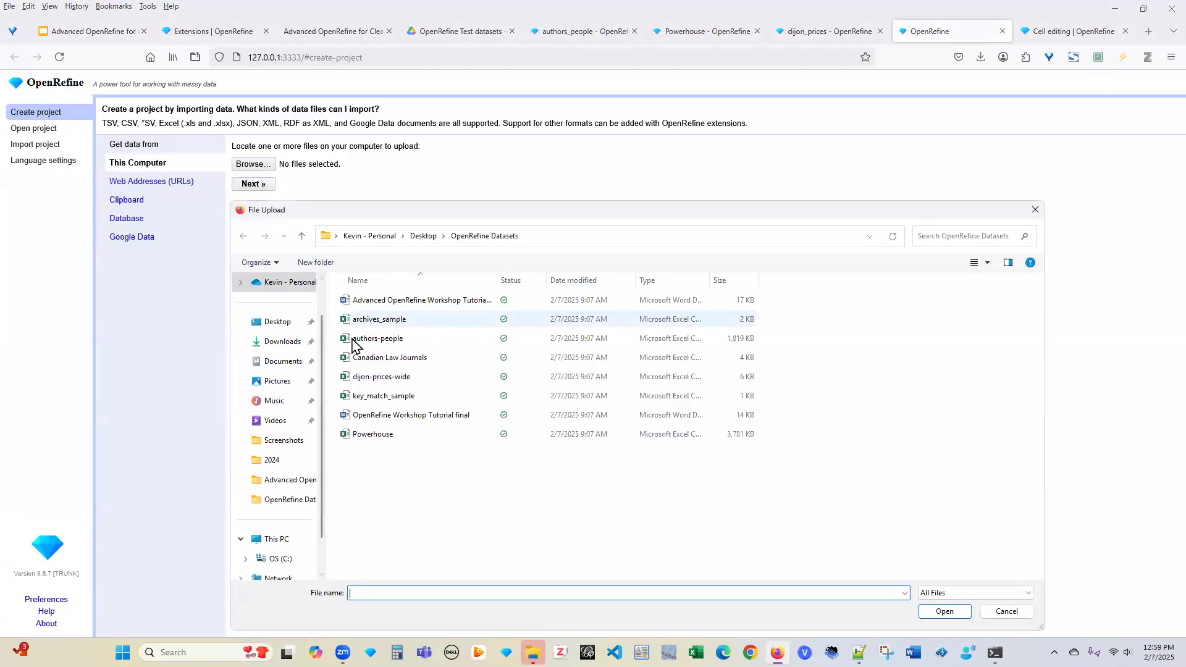
pyautogui.click(408, 362)
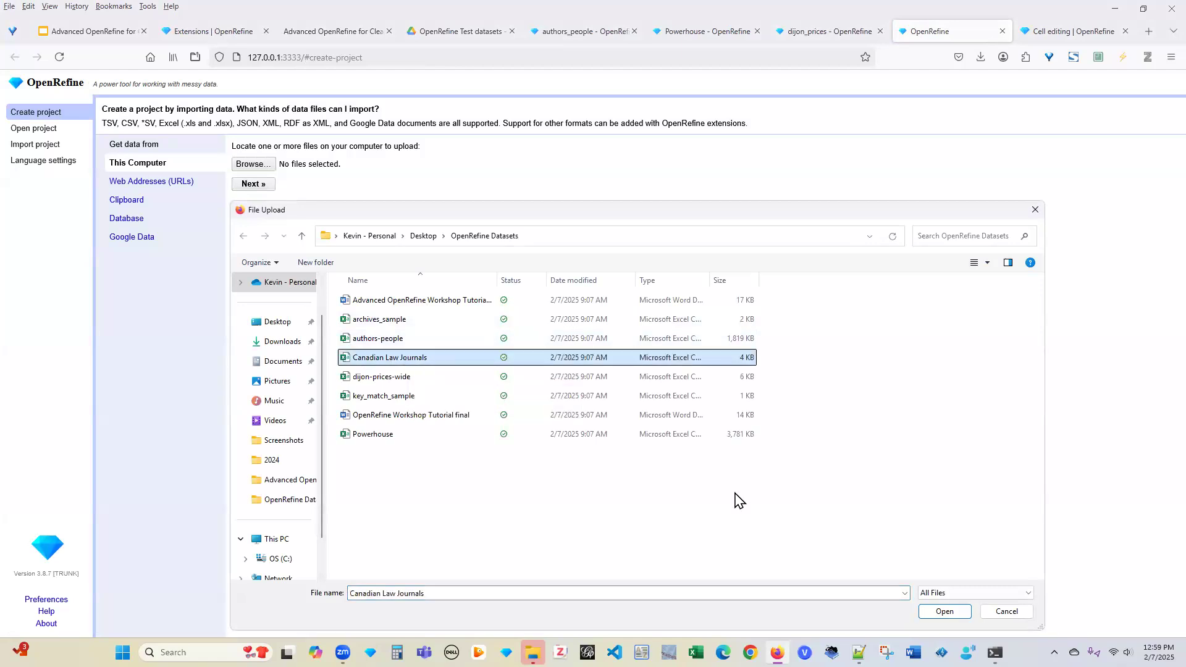
pyautogui.click(944, 612)
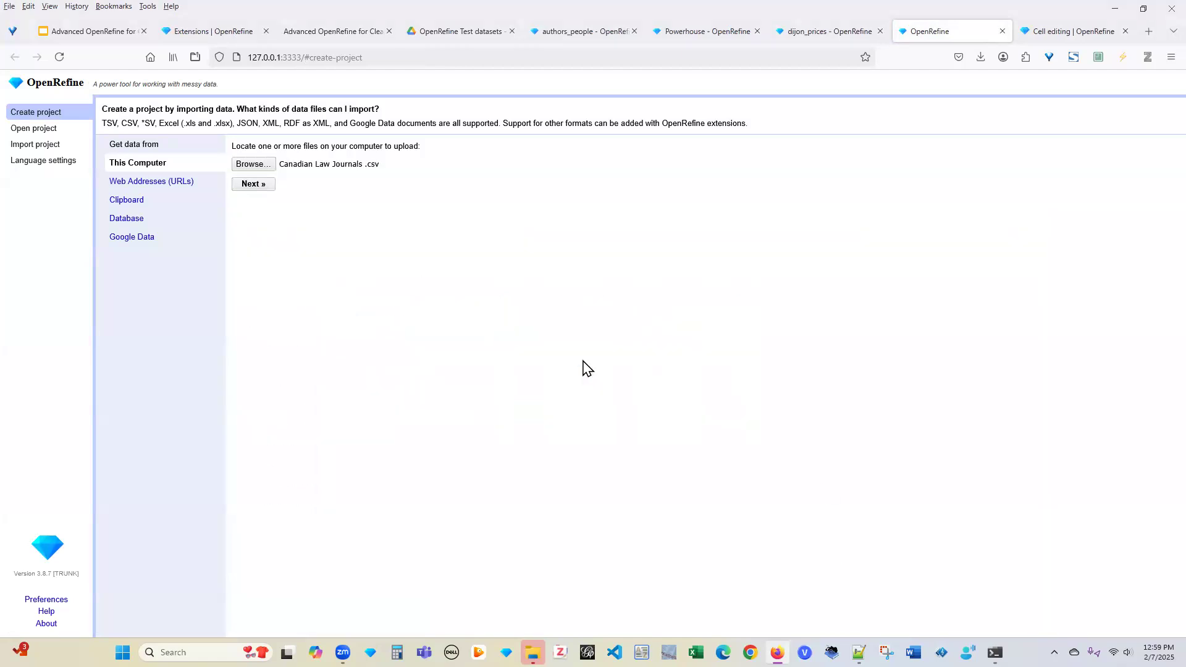
pyautogui.click(255, 184)
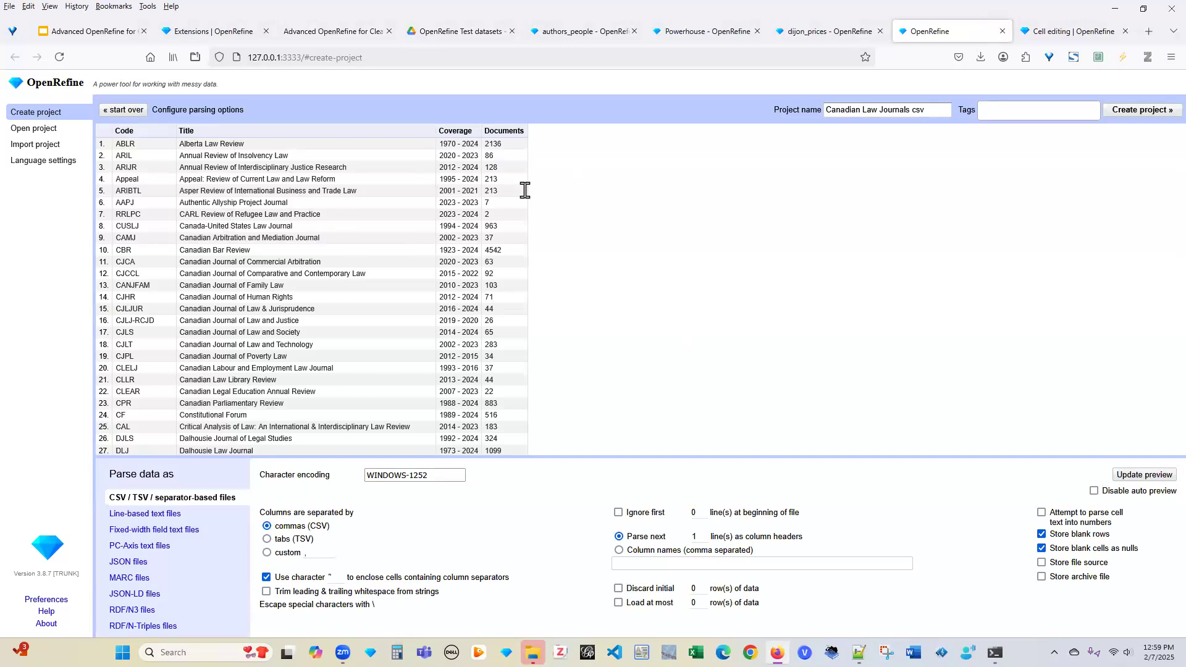
pyautogui.click(1142, 109)
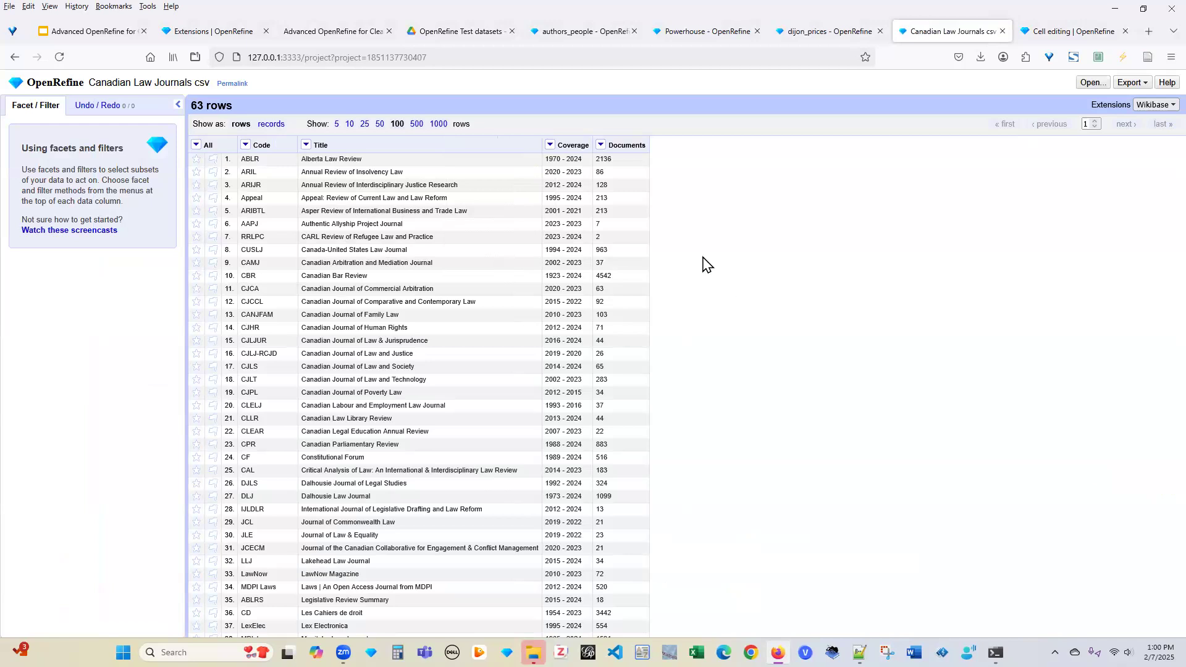
# Start reconciling the Title column, with Wikidata reconci.link (en) as the only listed service
pyautogui.click(306, 146)
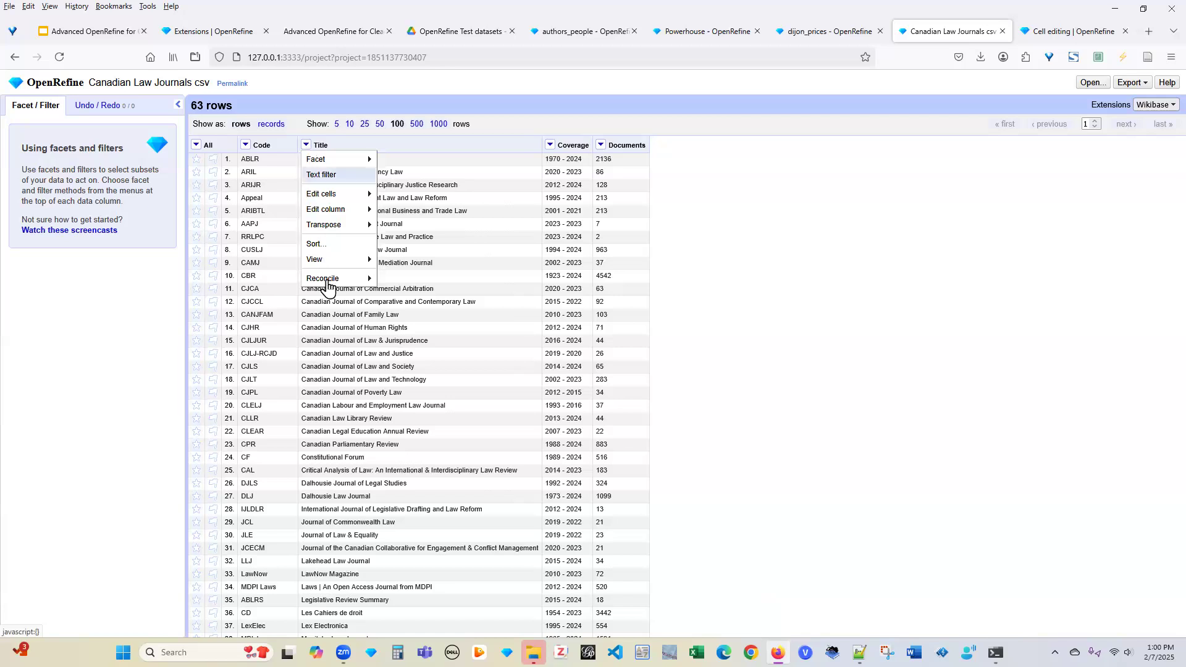
pyautogui.moveTo(331, 286)
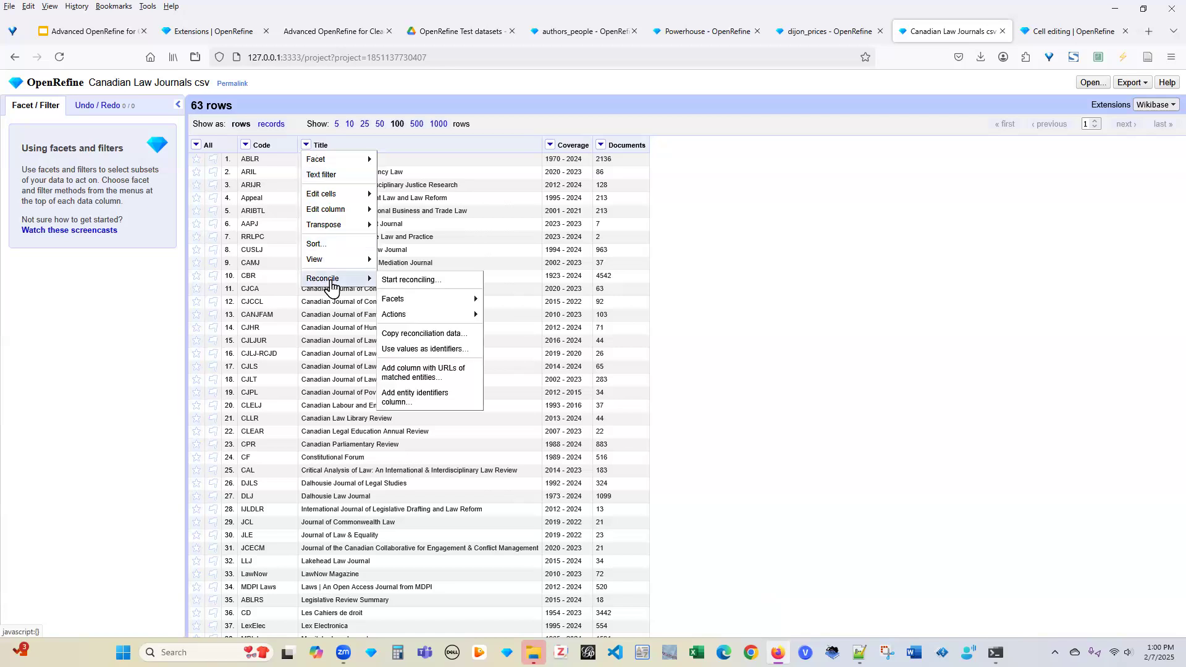
pyautogui.click(426, 283)
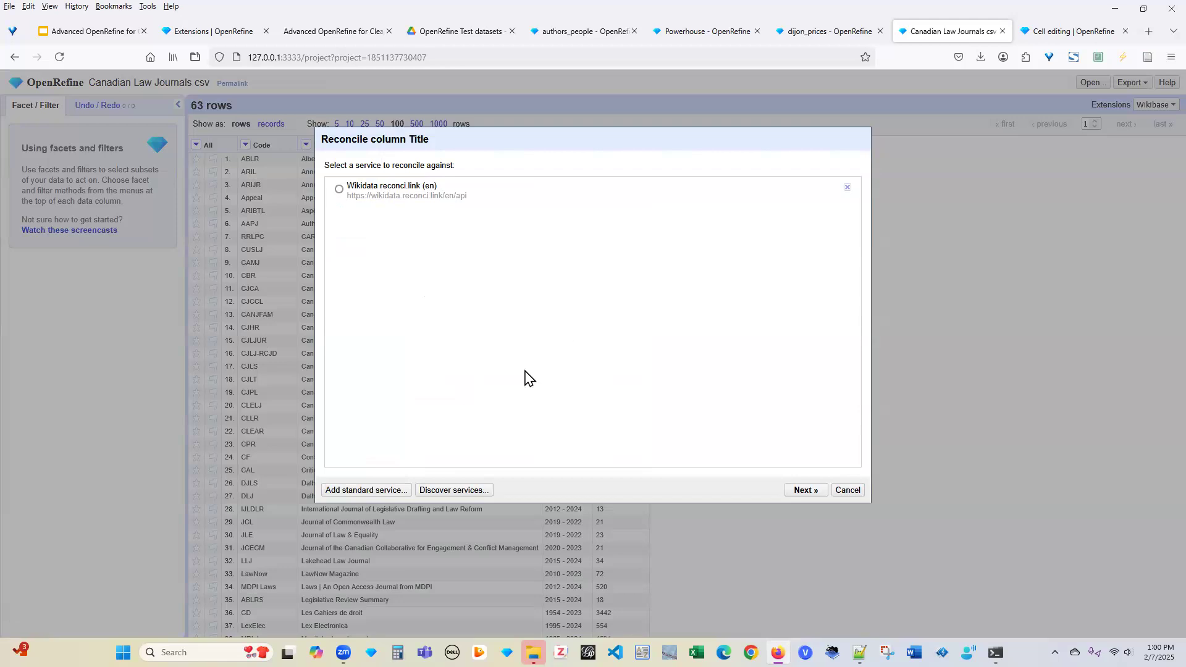
pyautogui.click(365, 490)
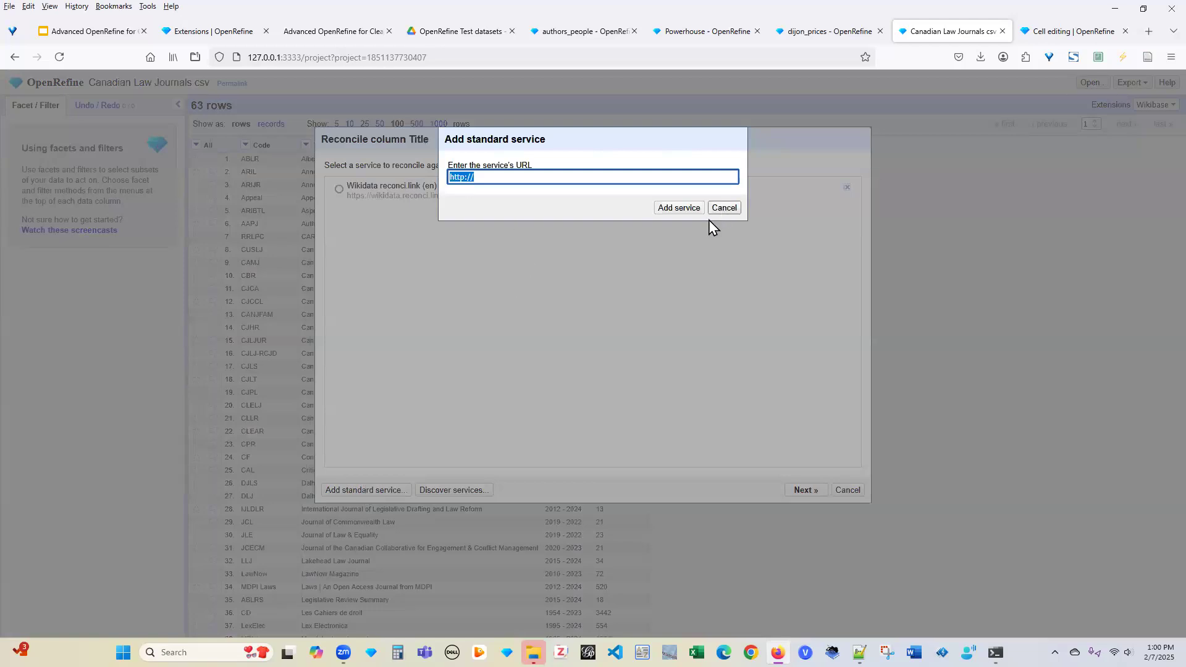
pyautogui.click(720, 209)
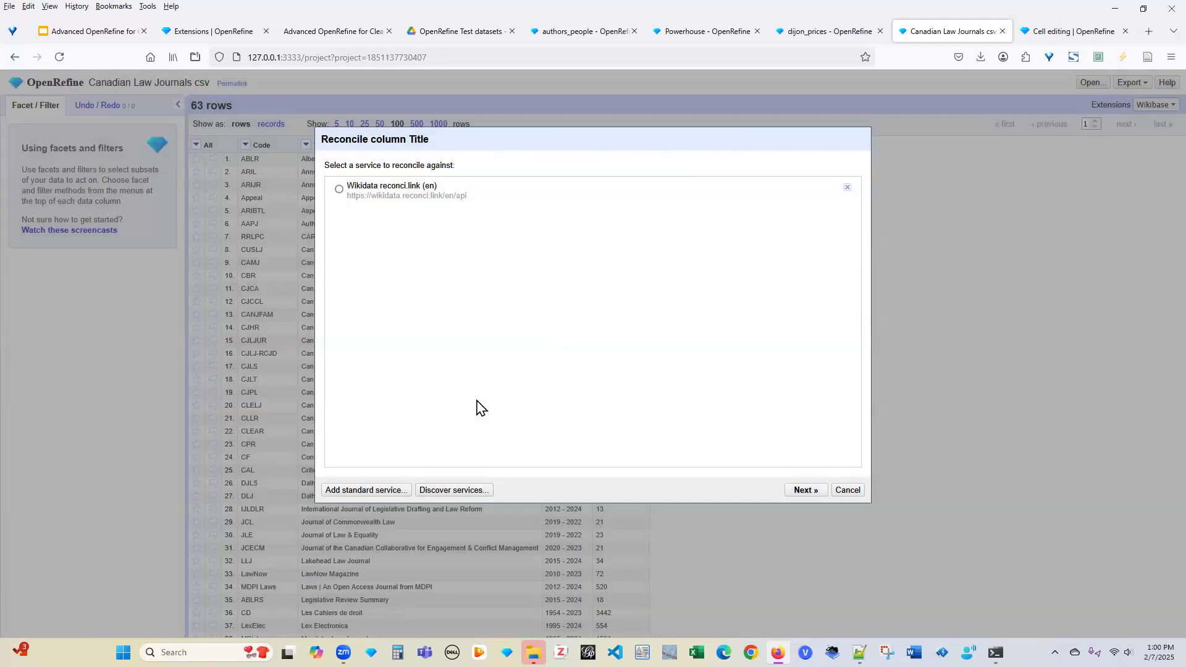
pyautogui.click(440, 494)
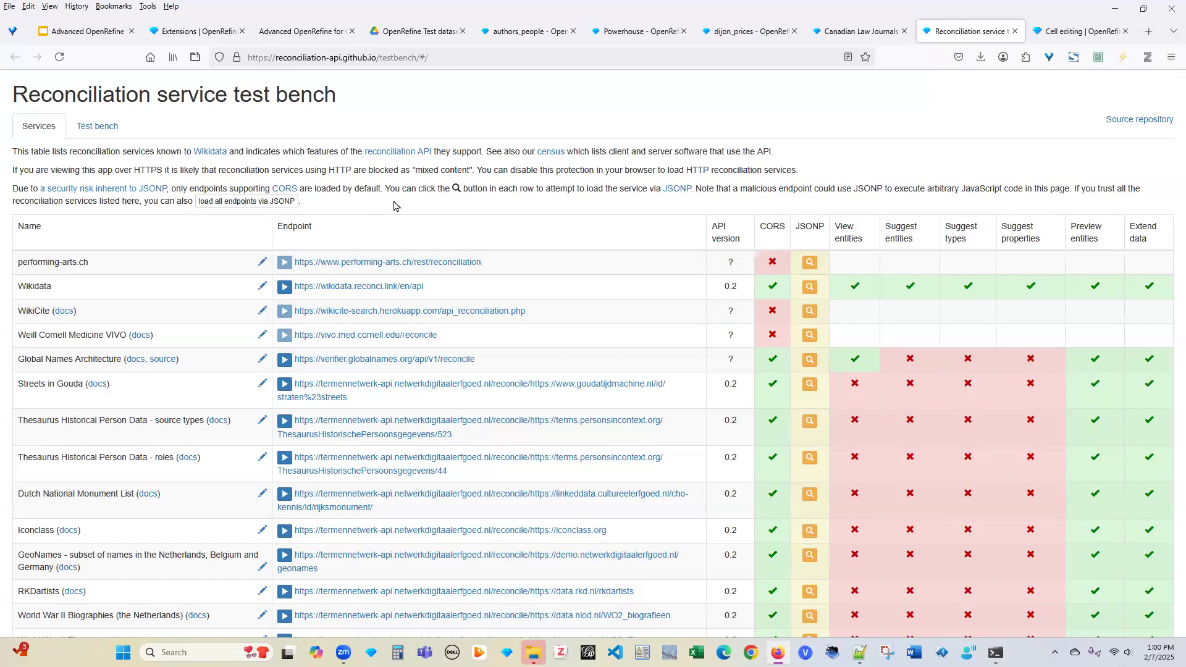
# Browse the test bench table of known reconciliation services, such as Wikidata, and their API features
pyautogui.scroll(-3, 394, 205)
pyautogui.scroll(-6, 394, 206)
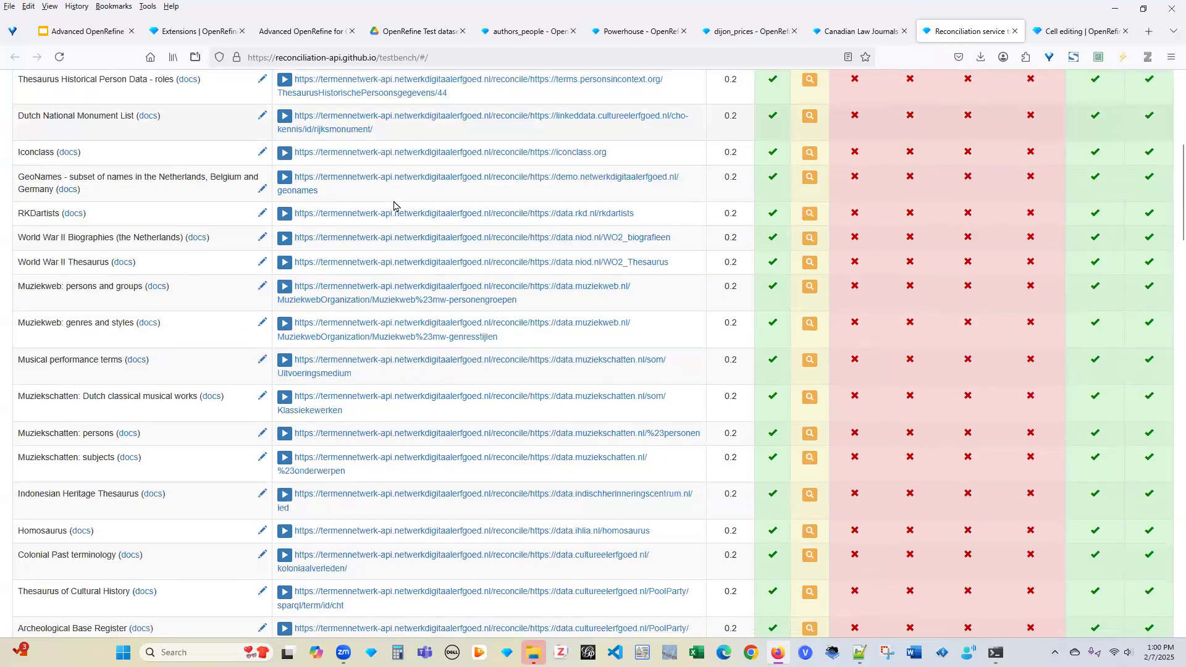
pyautogui.scroll(-5, 394, 206)
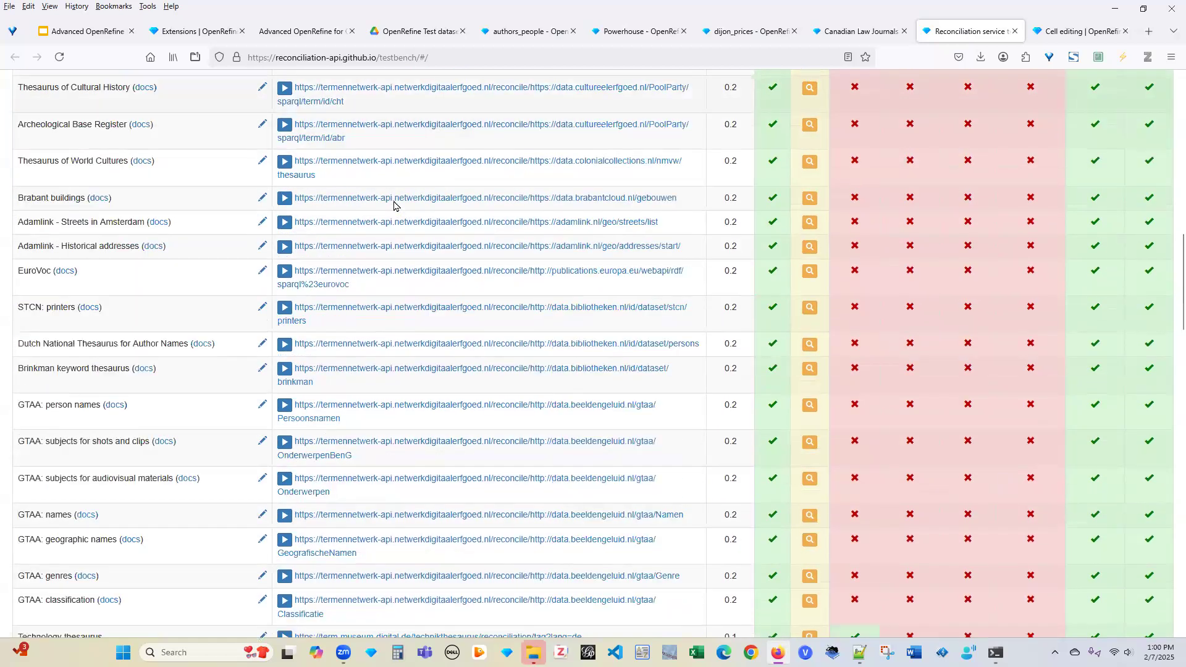
pyautogui.scroll(10, 394, 205)
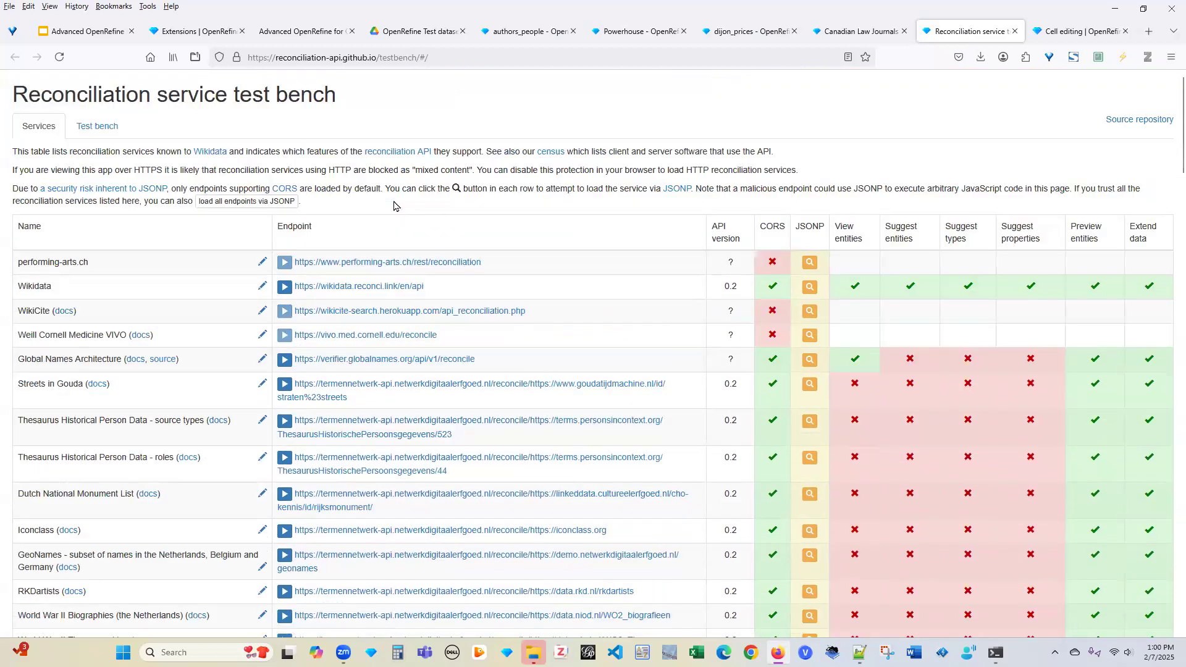
pyautogui.click(883, 36)
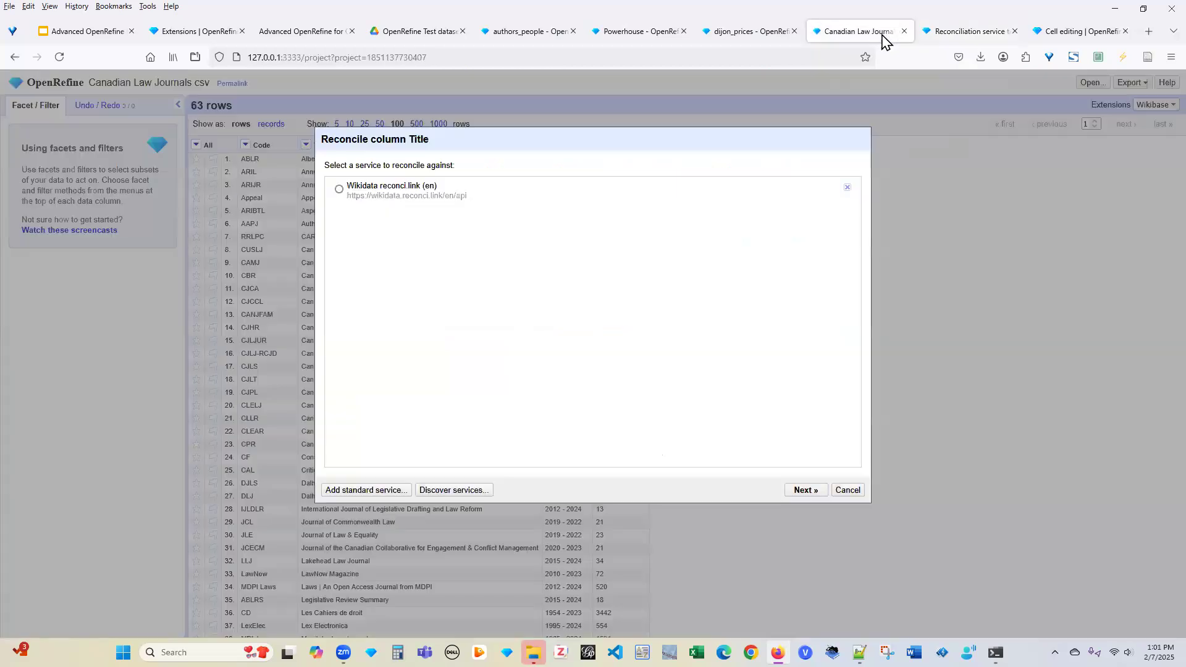
# Reconcile Title against Wikidata reconci.link as type law review, yielding 27 matched and 36 unmatched
pyautogui.click(338, 190)
pyautogui.click(801, 492)
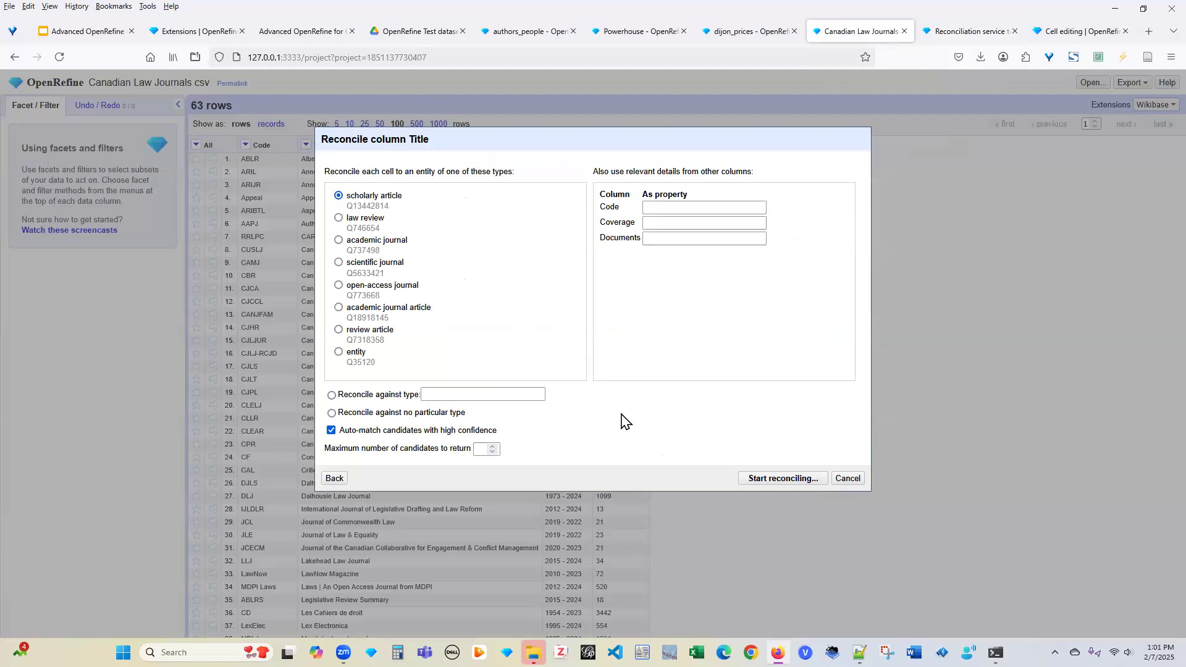
pyautogui.click(338, 218)
pyautogui.click(789, 480)
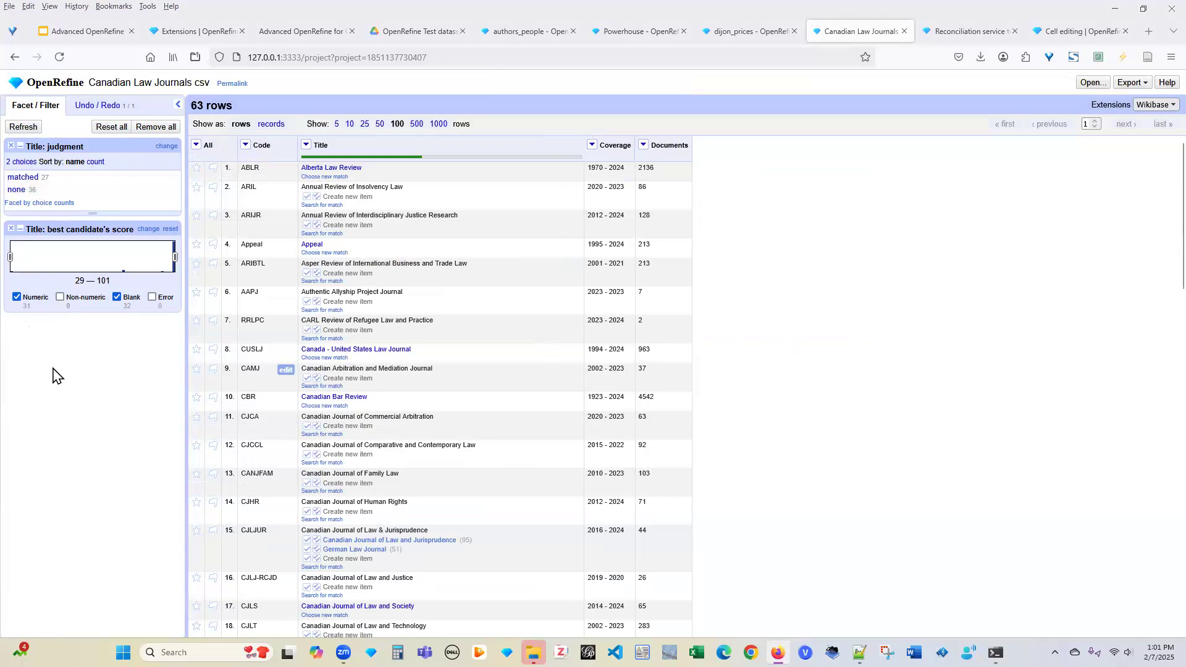
pyautogui.click(22, 177)
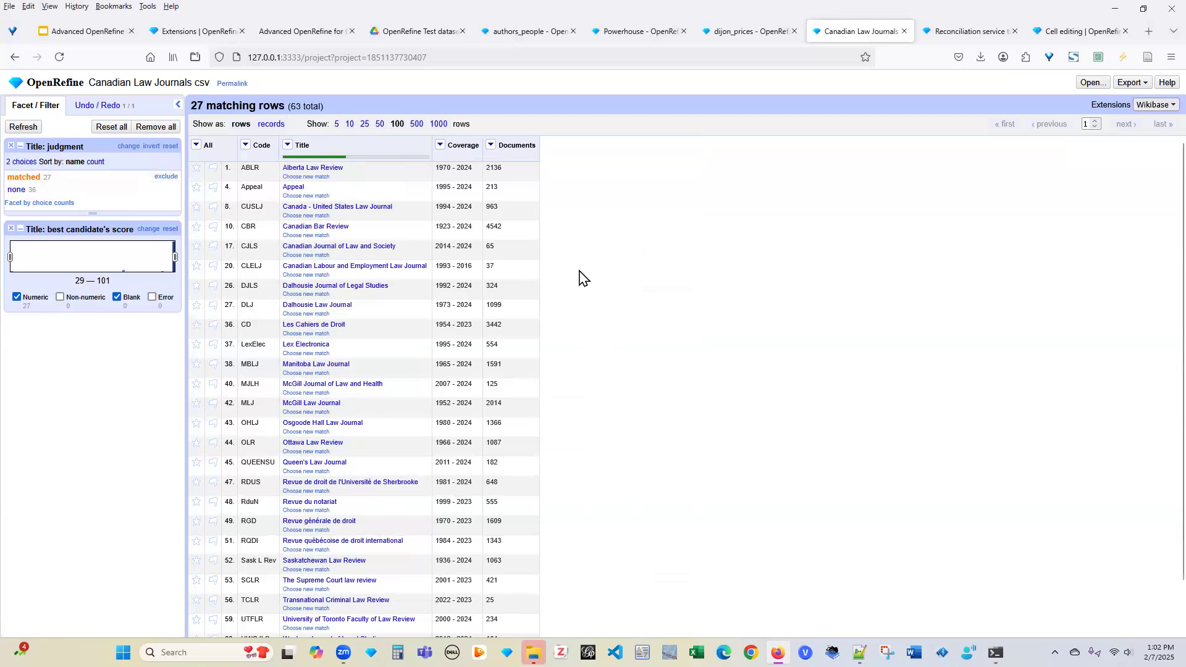
# Open the Title column's Edit column menu while filtered to the 27 matched rows
pyautogui.click(288, 146)
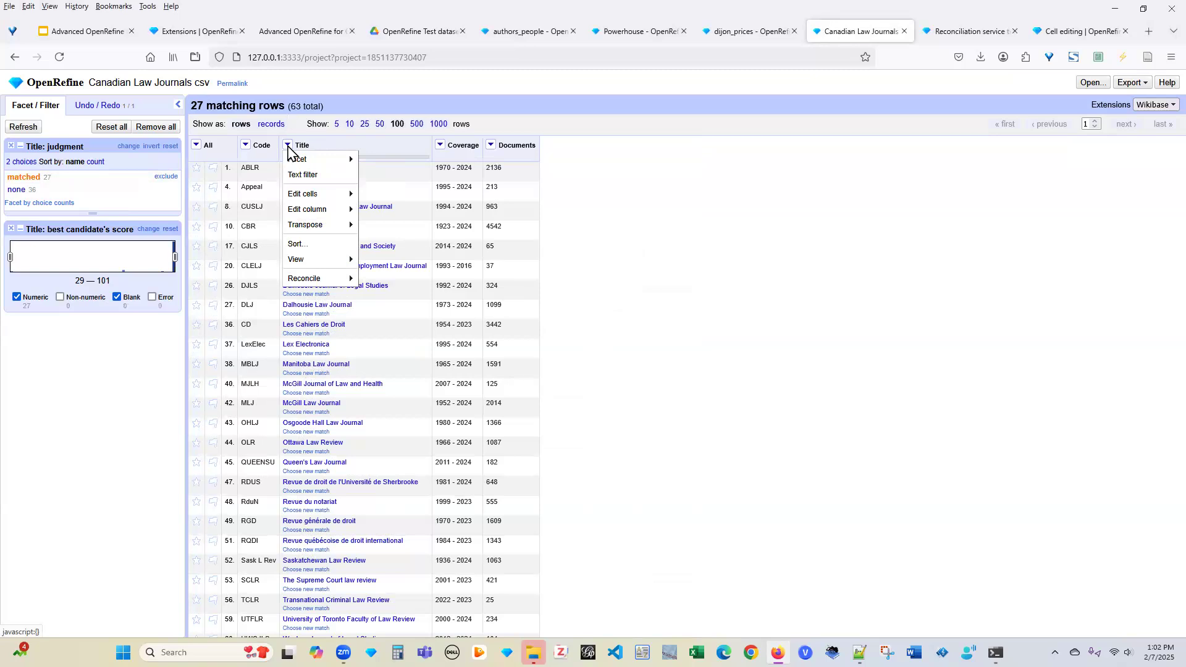
pyautogui.moveTo(318, 213)
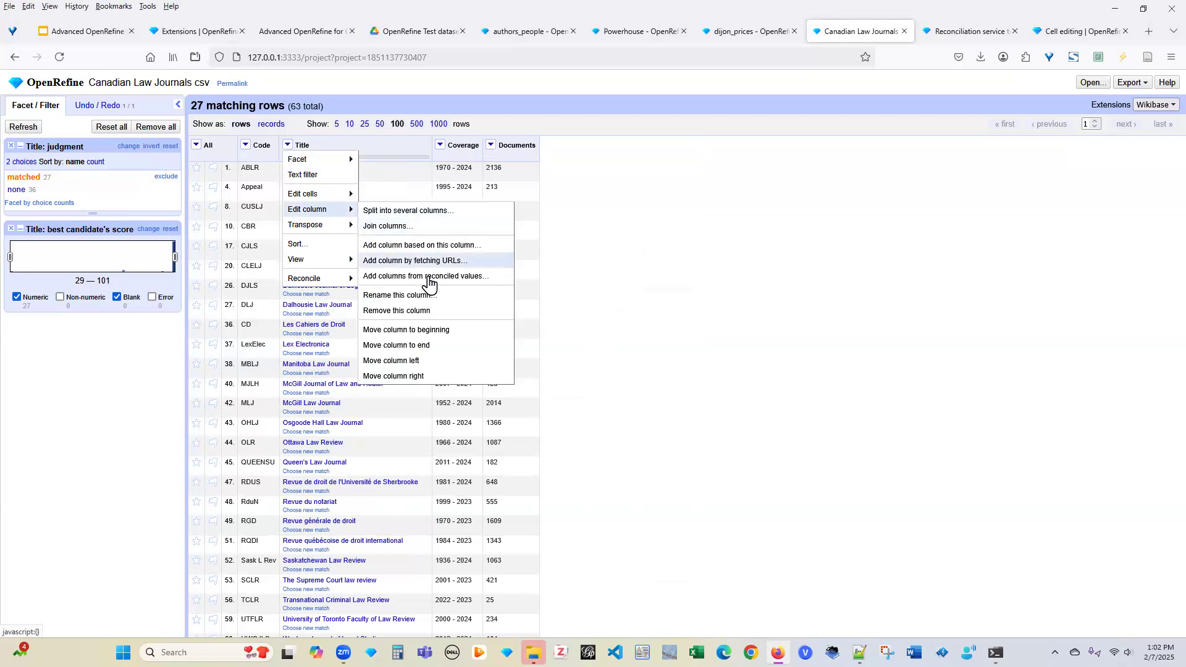
# Add an ISSN column from the matched titles' reconciled Wikidata values, e.g. 0002-4821
pyautogui.click(448, 278)
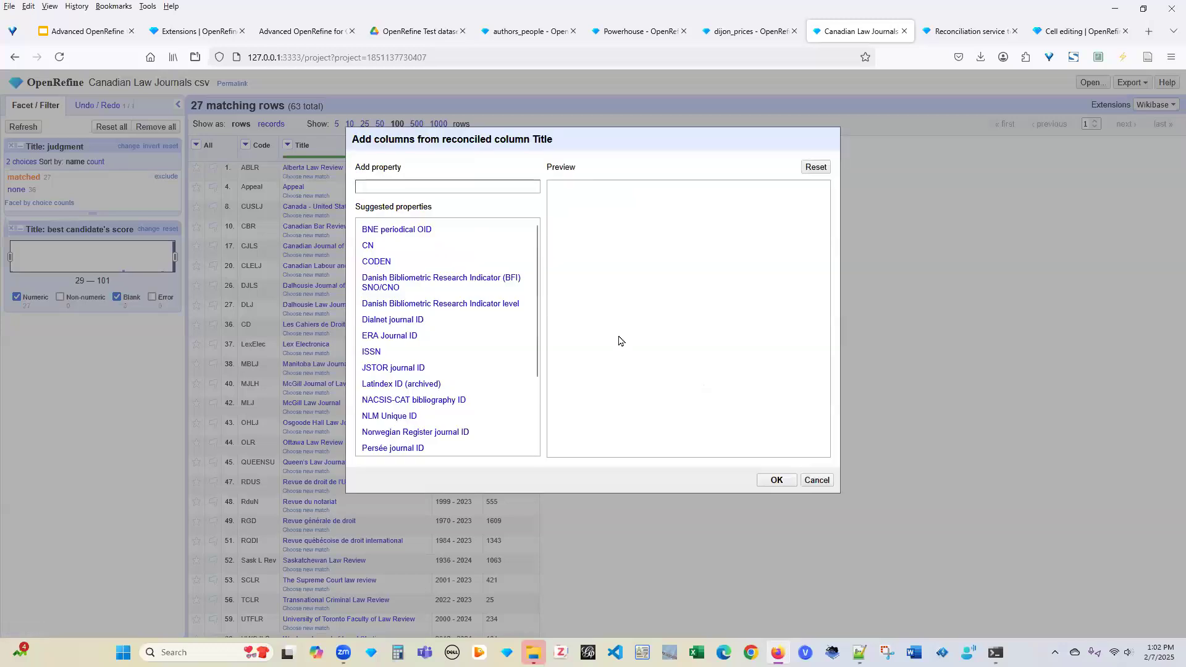
pyautogui.moveTo(535, 358); pyautogui.dragTo(537, 437)
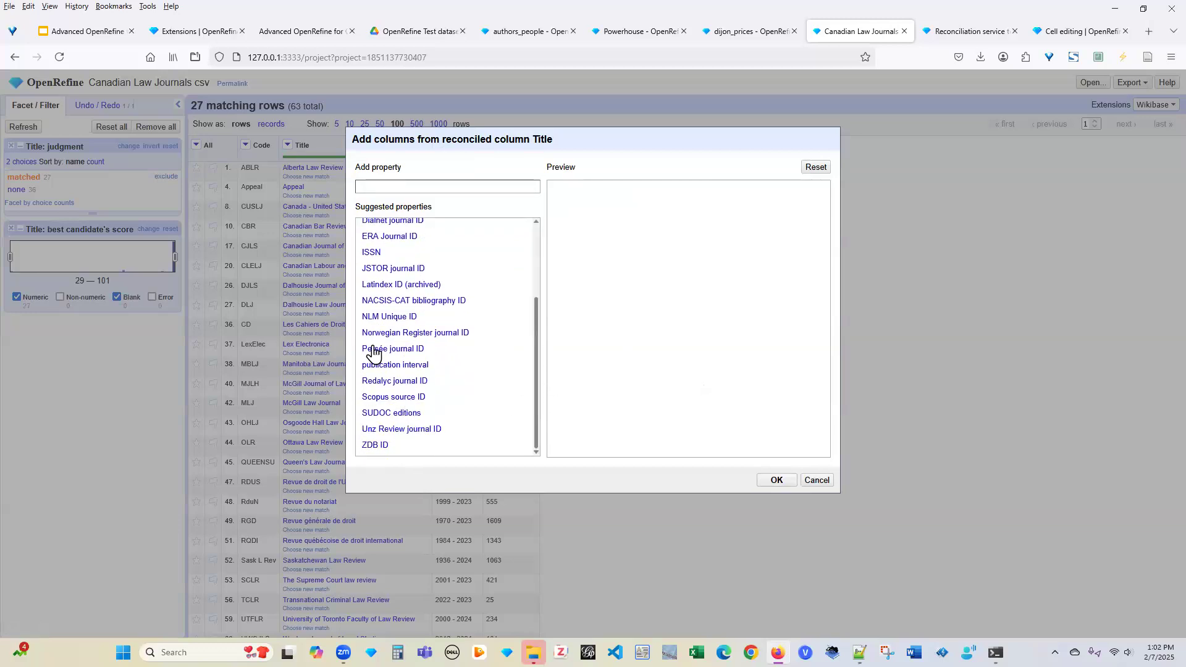
pyautogui.moveTo(535, 344); pyautogui.dragTo(534, 275)
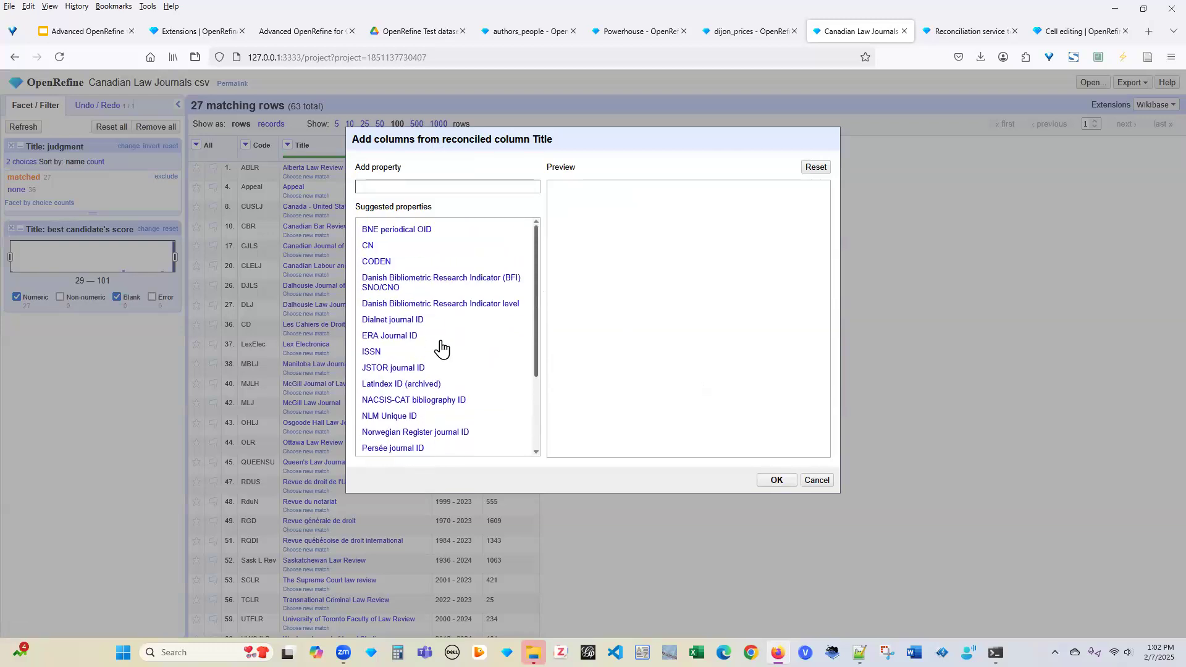
pyautogui.click(371, 352)
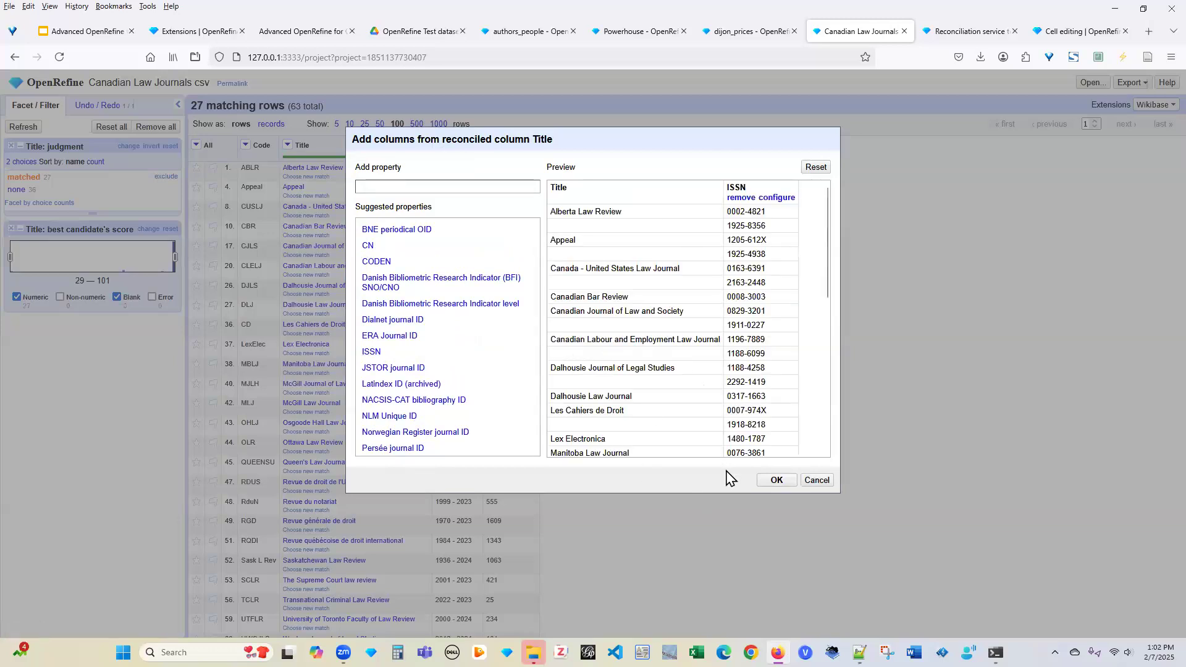
pyautogui.click(777, 480)
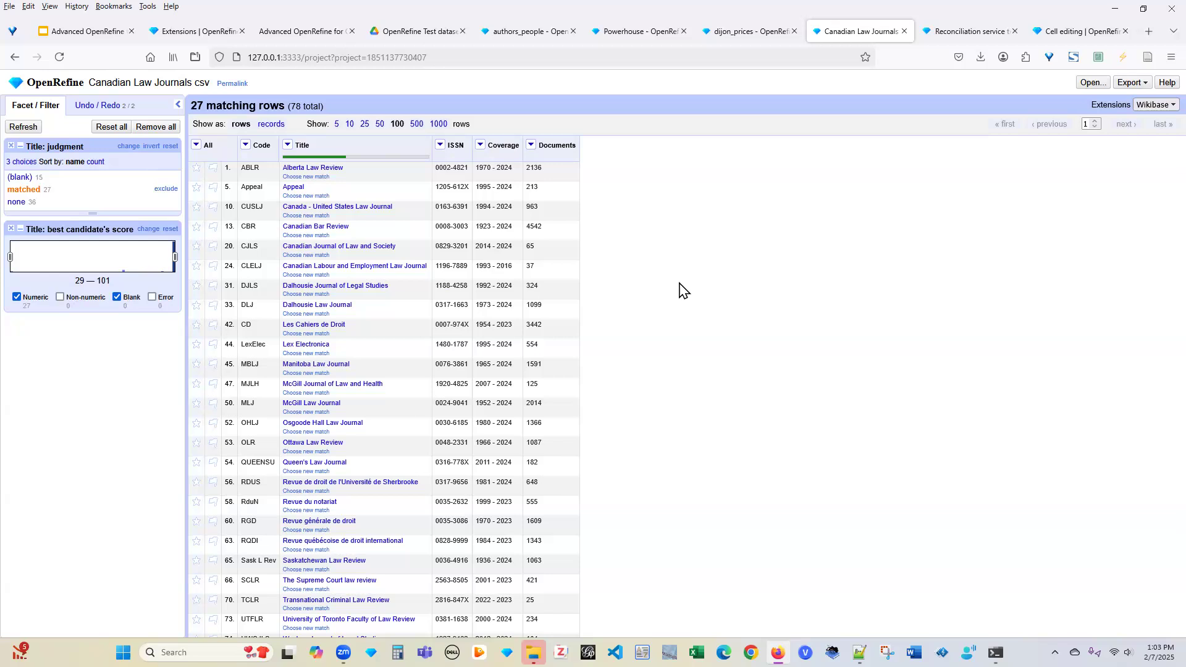
# Add an 'official website' column of Wikidata URLs, found by searching properties for 'web'
pyautogui.click(288, 145)
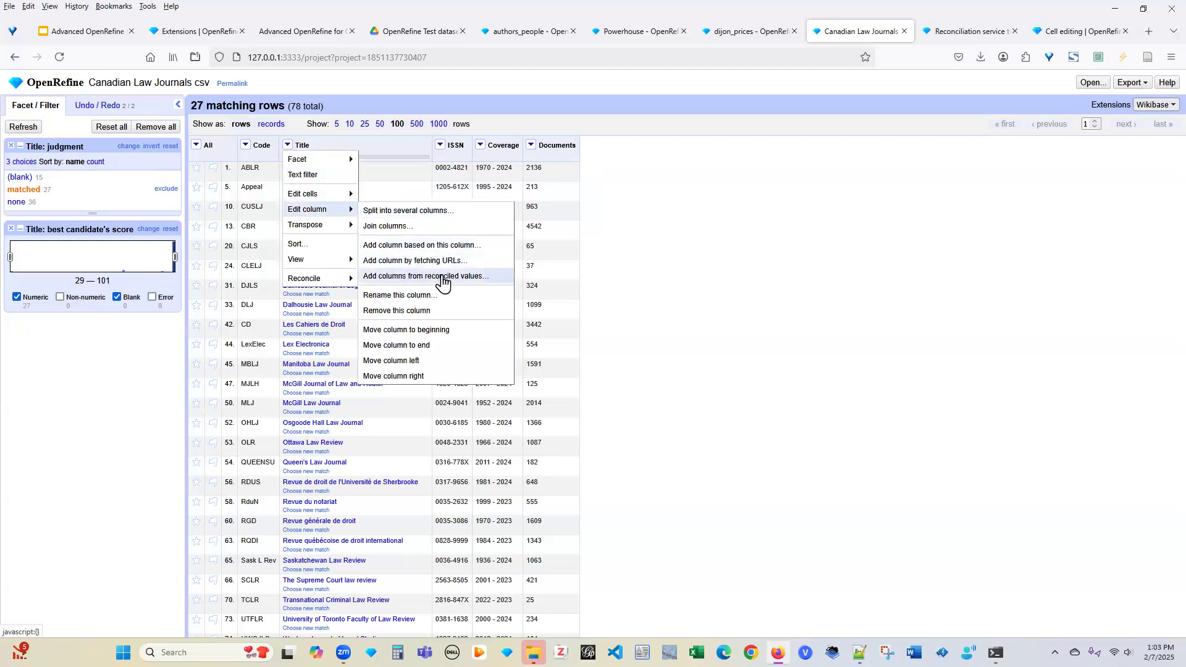
pyautogui.click(442, 279)
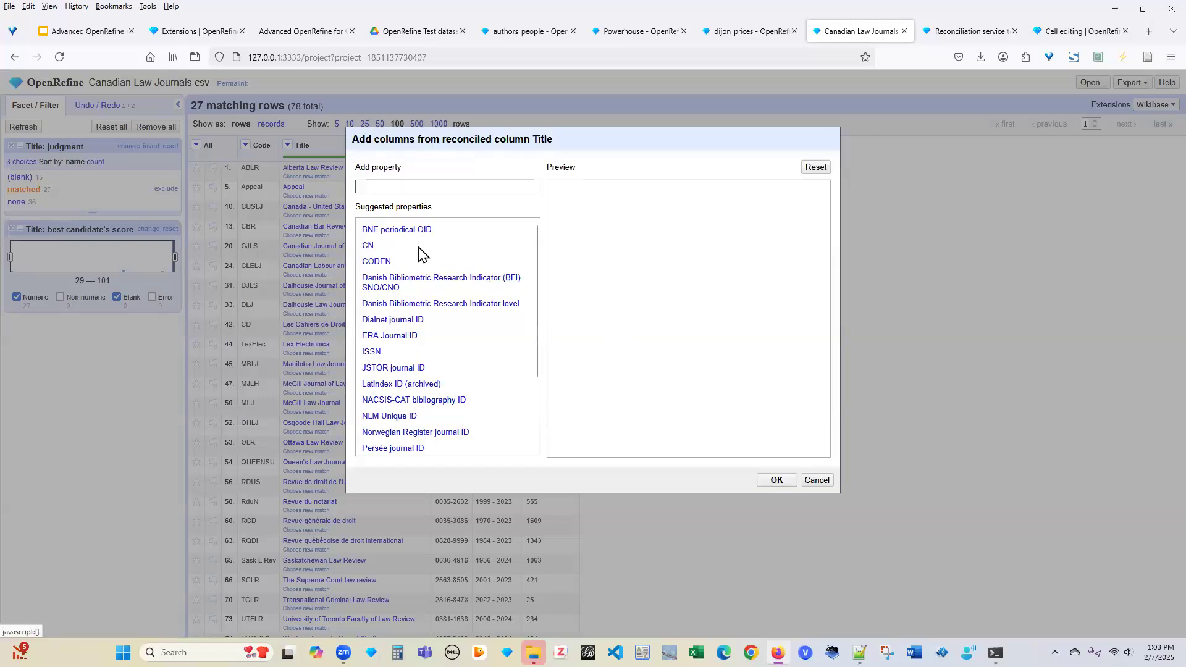
pyautogui.moveTo(537, 365); pyautogui.dragTo(532, 299)
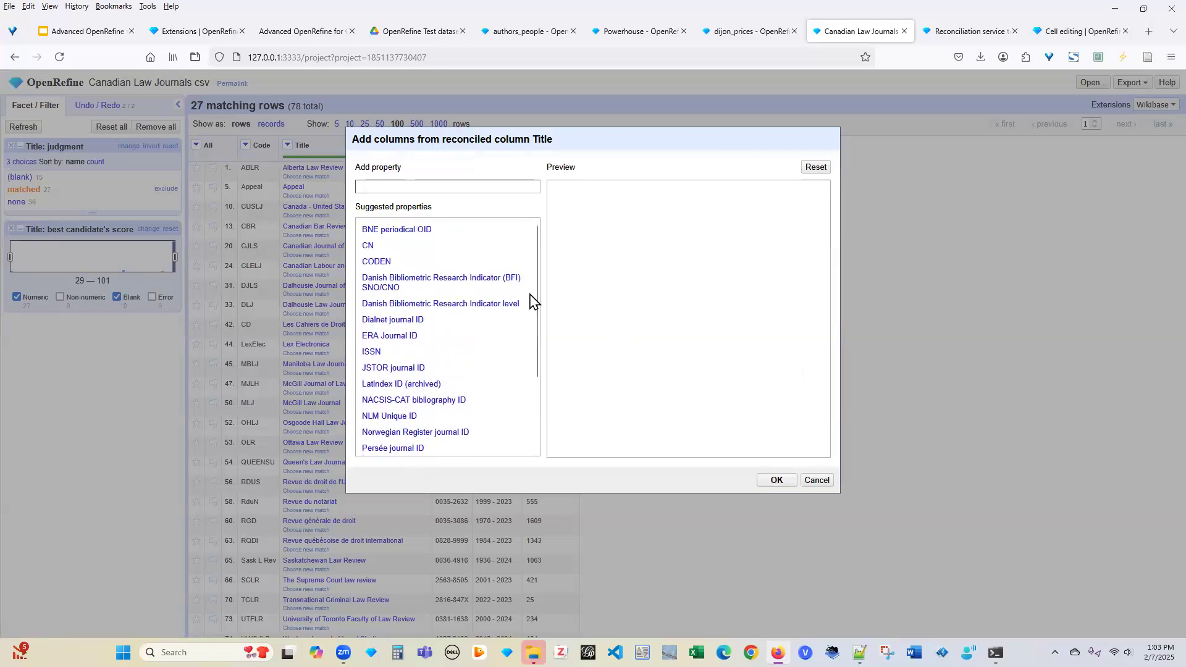
pyautogui.click(427, 186)
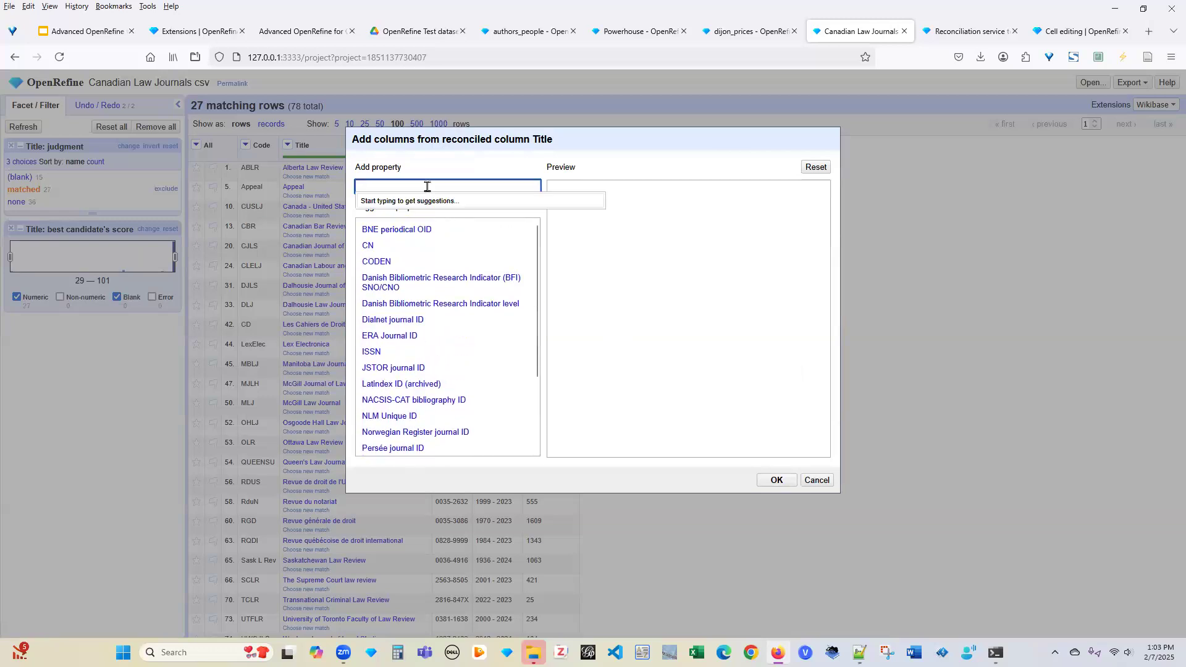
pyautogui.write('web')
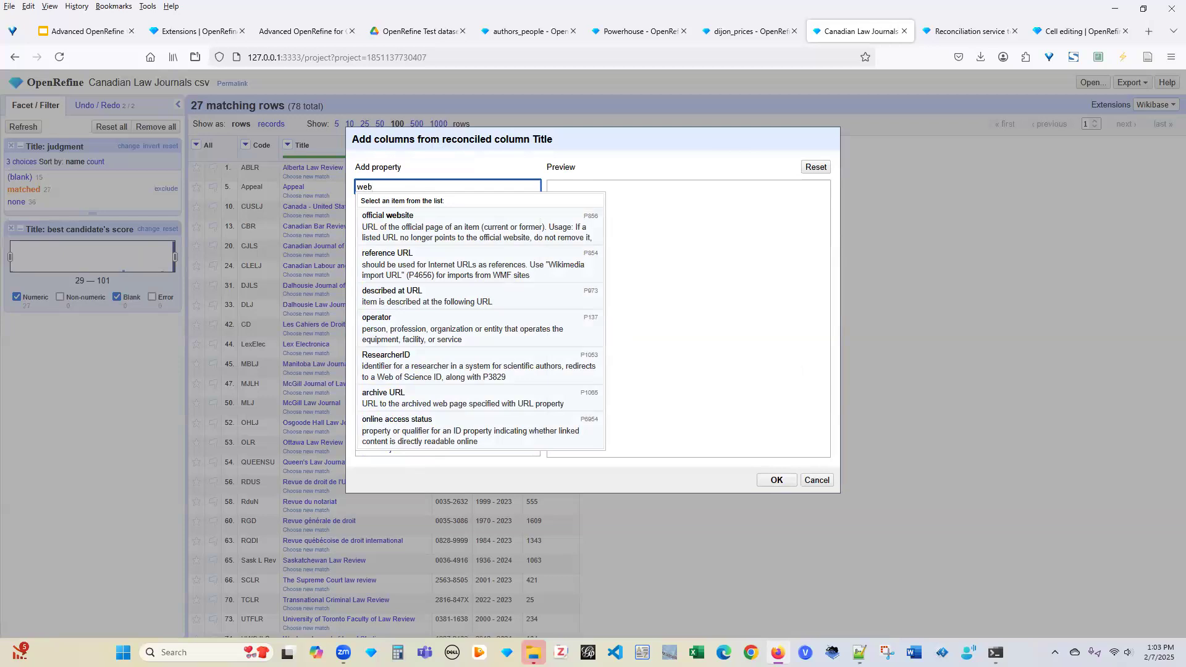
pyautogui.click(420, 228)
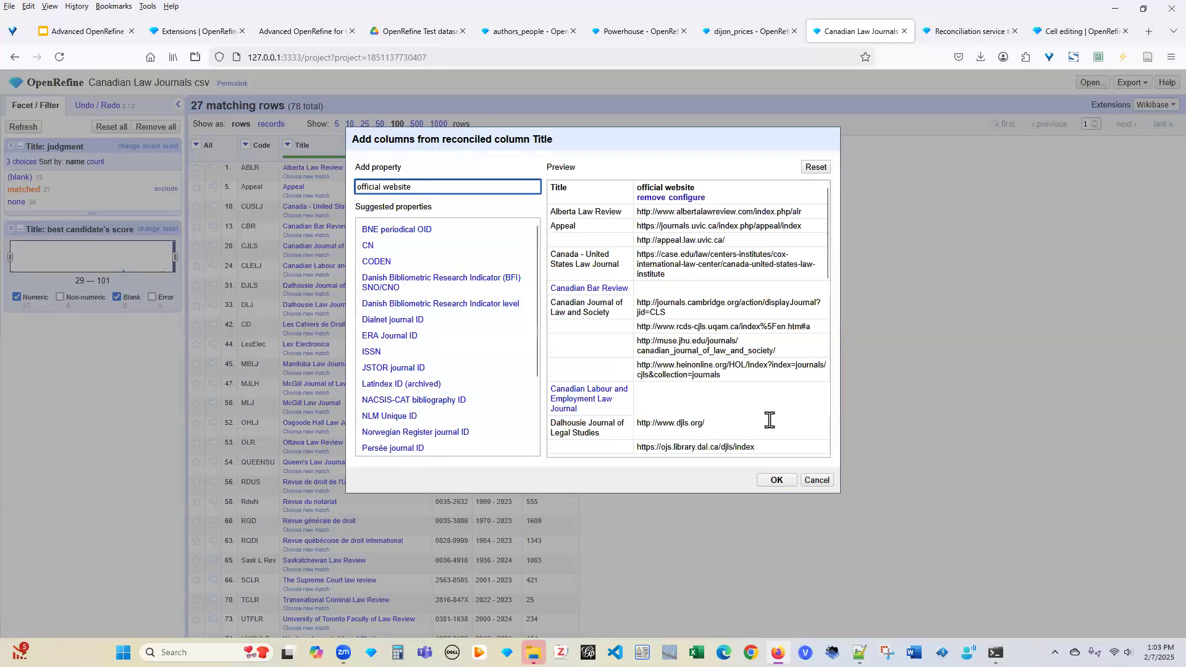
pyautogui.click(777, 483)
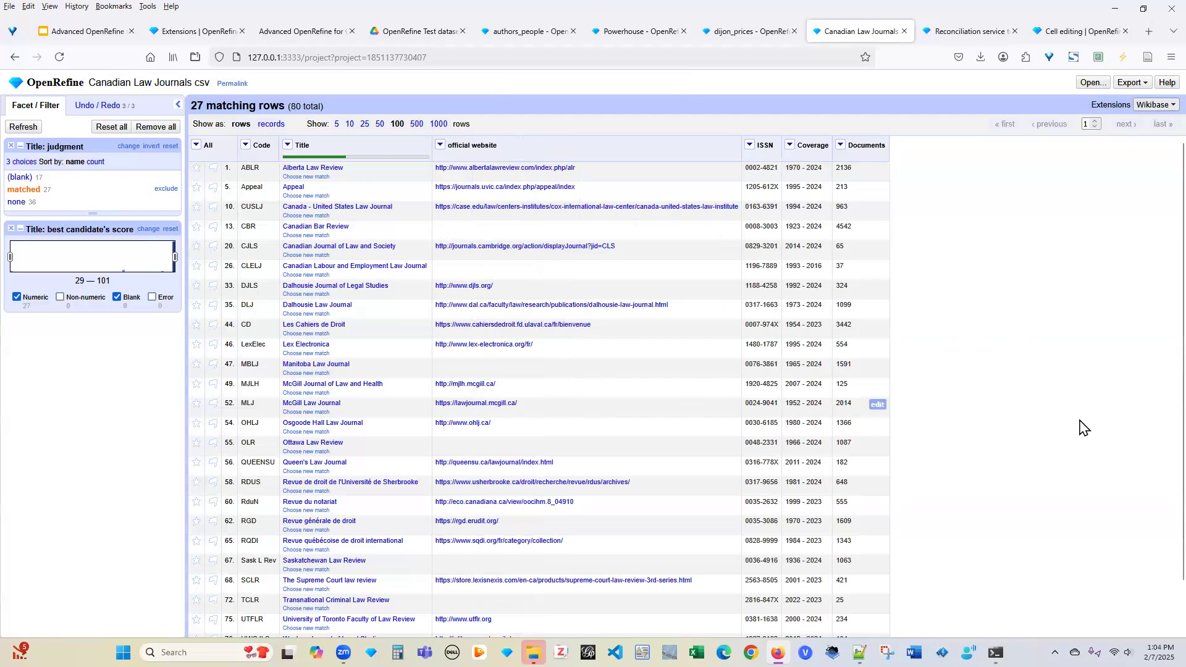
pyautogui.scroll(-2, 1005, 422)
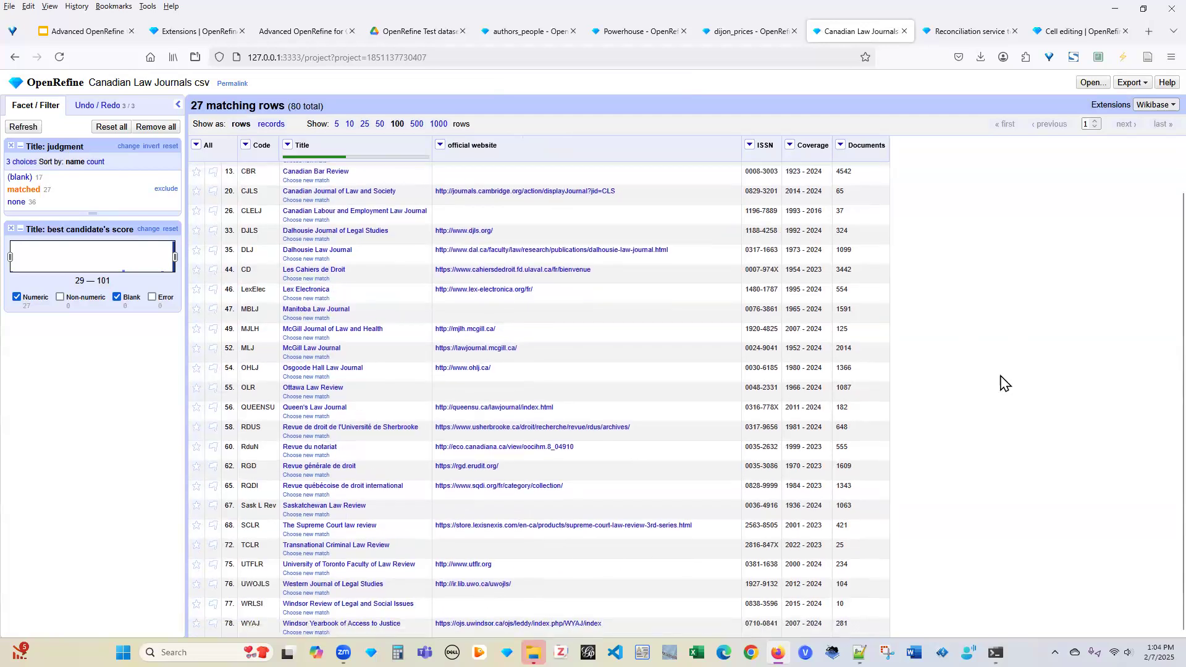
pyautogui.scroll(2, 1002, 383)
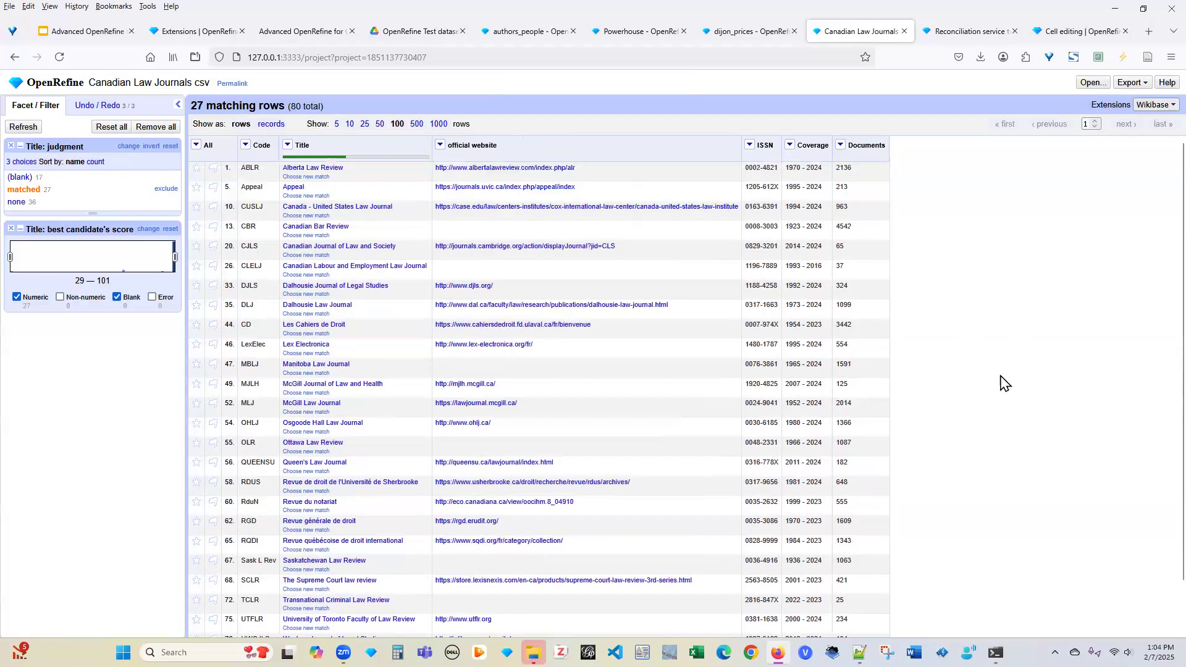